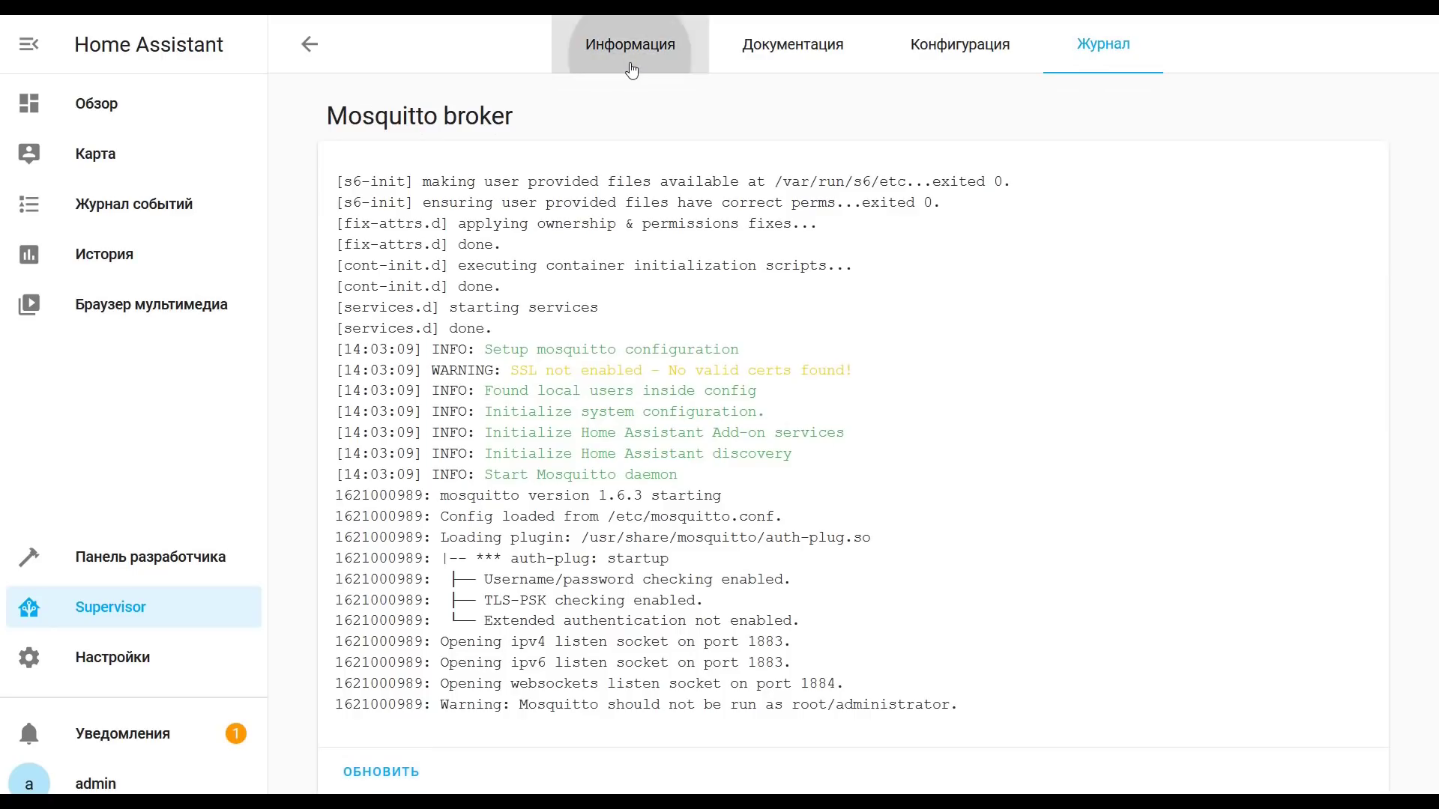
# Step: Add the zigbee2mqtt GitHub repository to the add-on store's Репозитории list
pyautogui.click(304, 53)
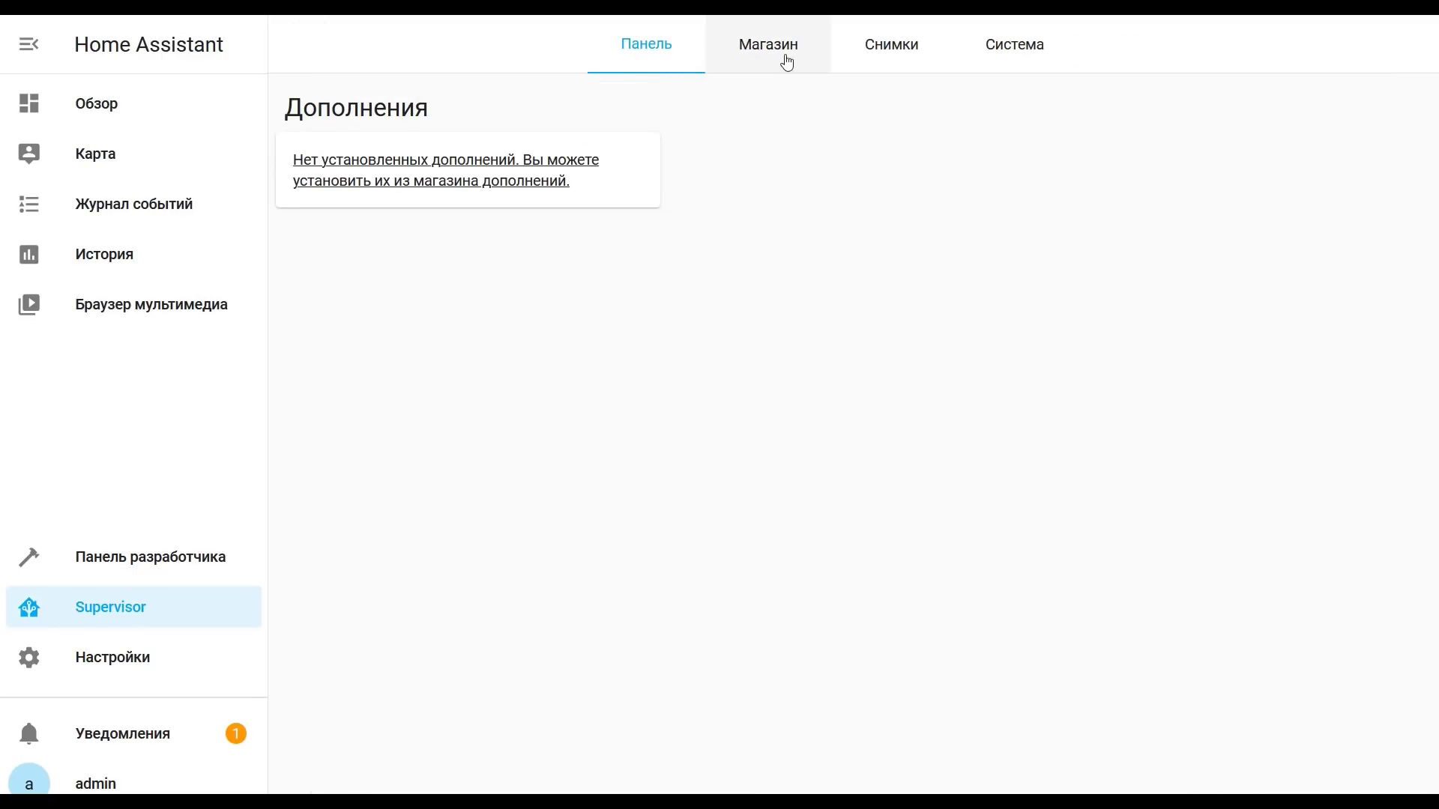
pyautogui.click(787, 57)
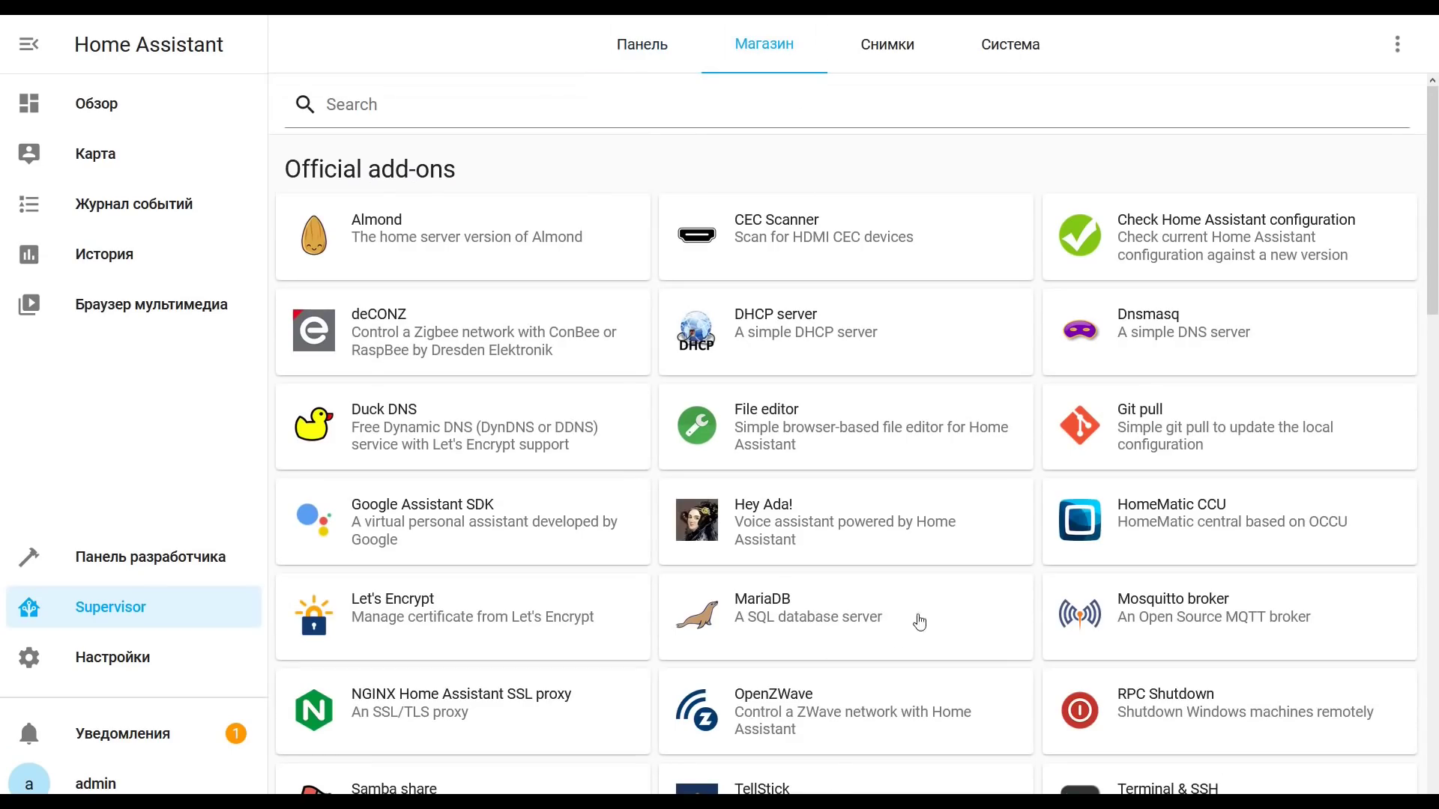
pyautogui.click(1397, 44)
pyautogui.click(1349, 105)
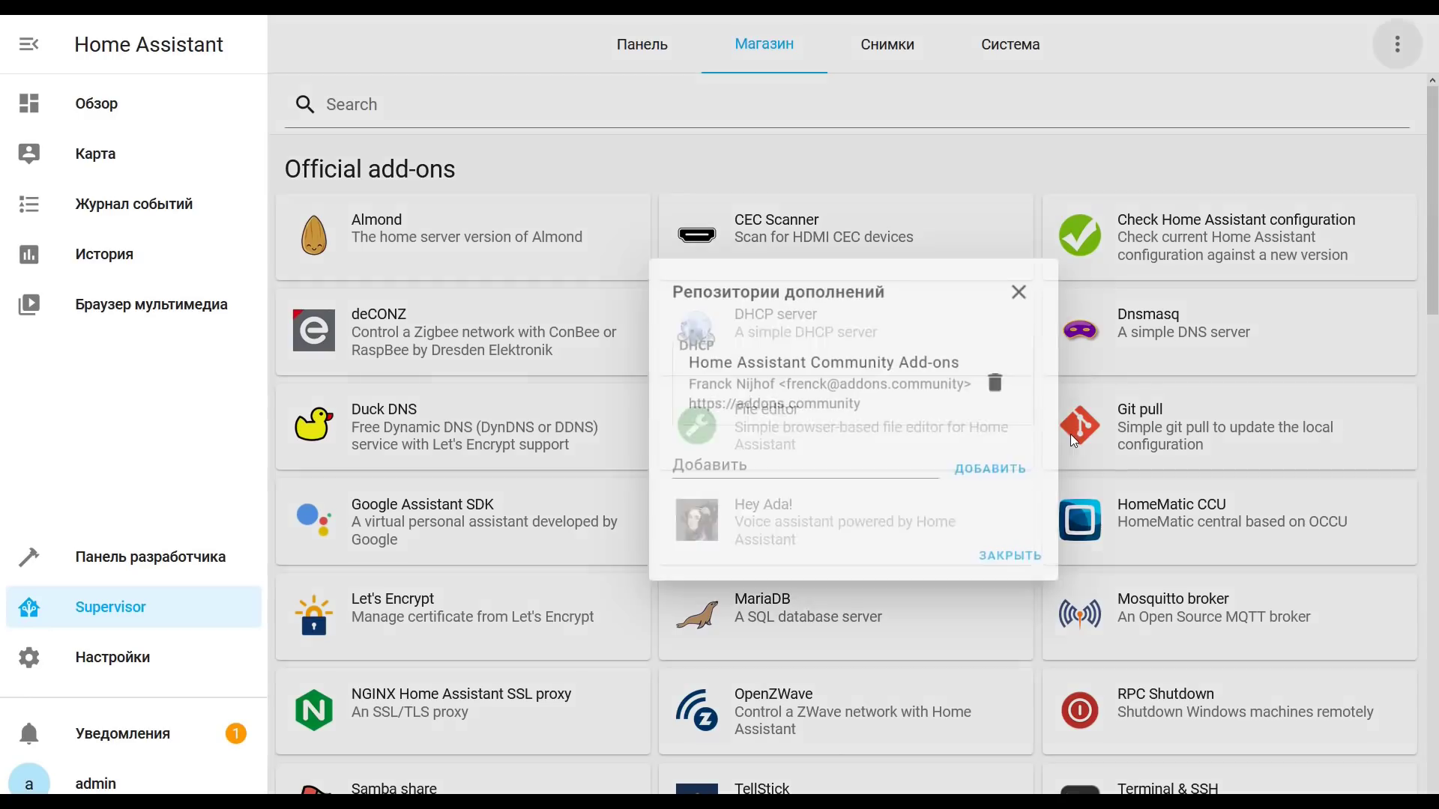
pyautogui.click(794, 469)
pyautogui.hotkey('ctrl', 'v')
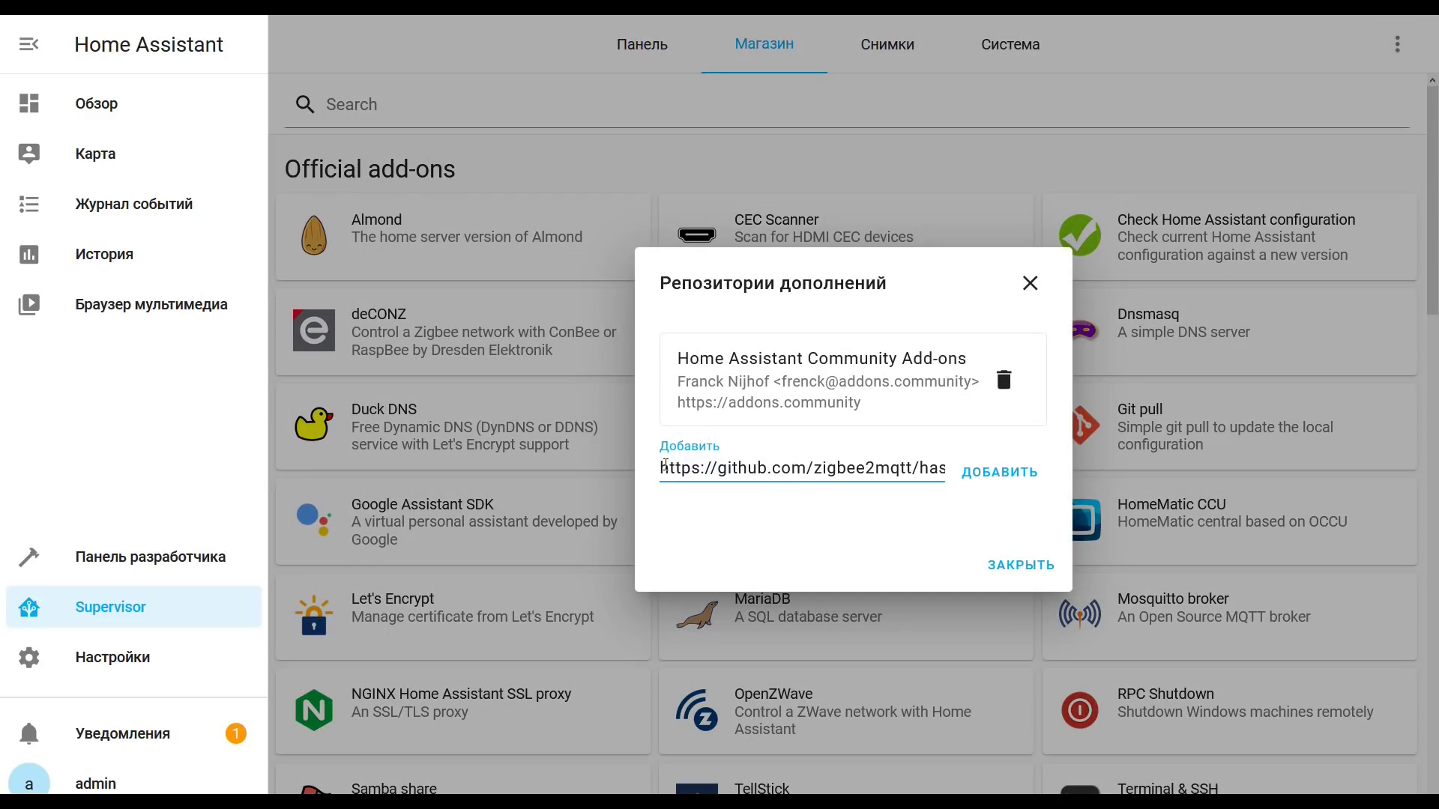
pyautogui.moveTo(739, 467); pyautogui.dragTo(958, 464)
pyautogui.click(1011, 480)
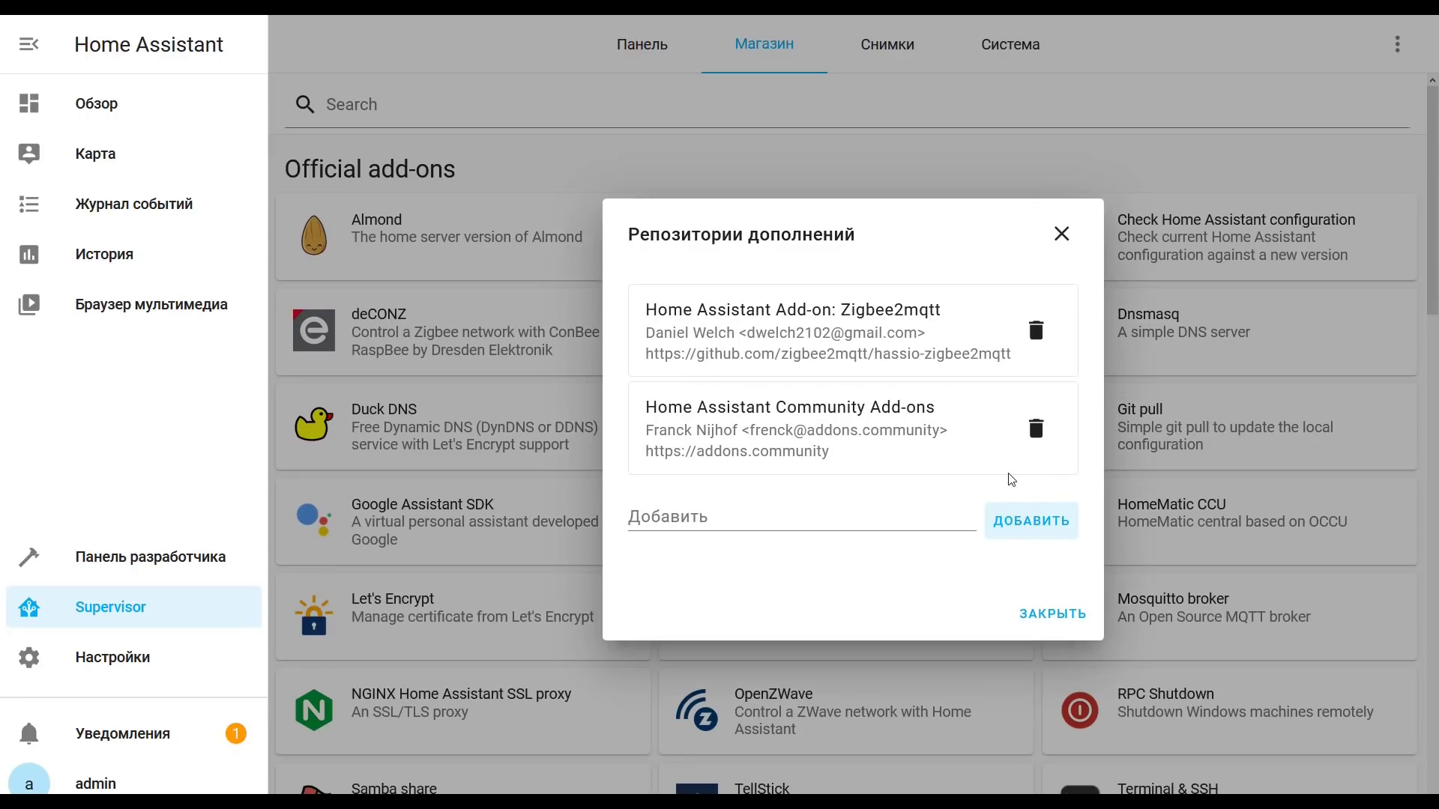
pyautogui.click(1047, 610)
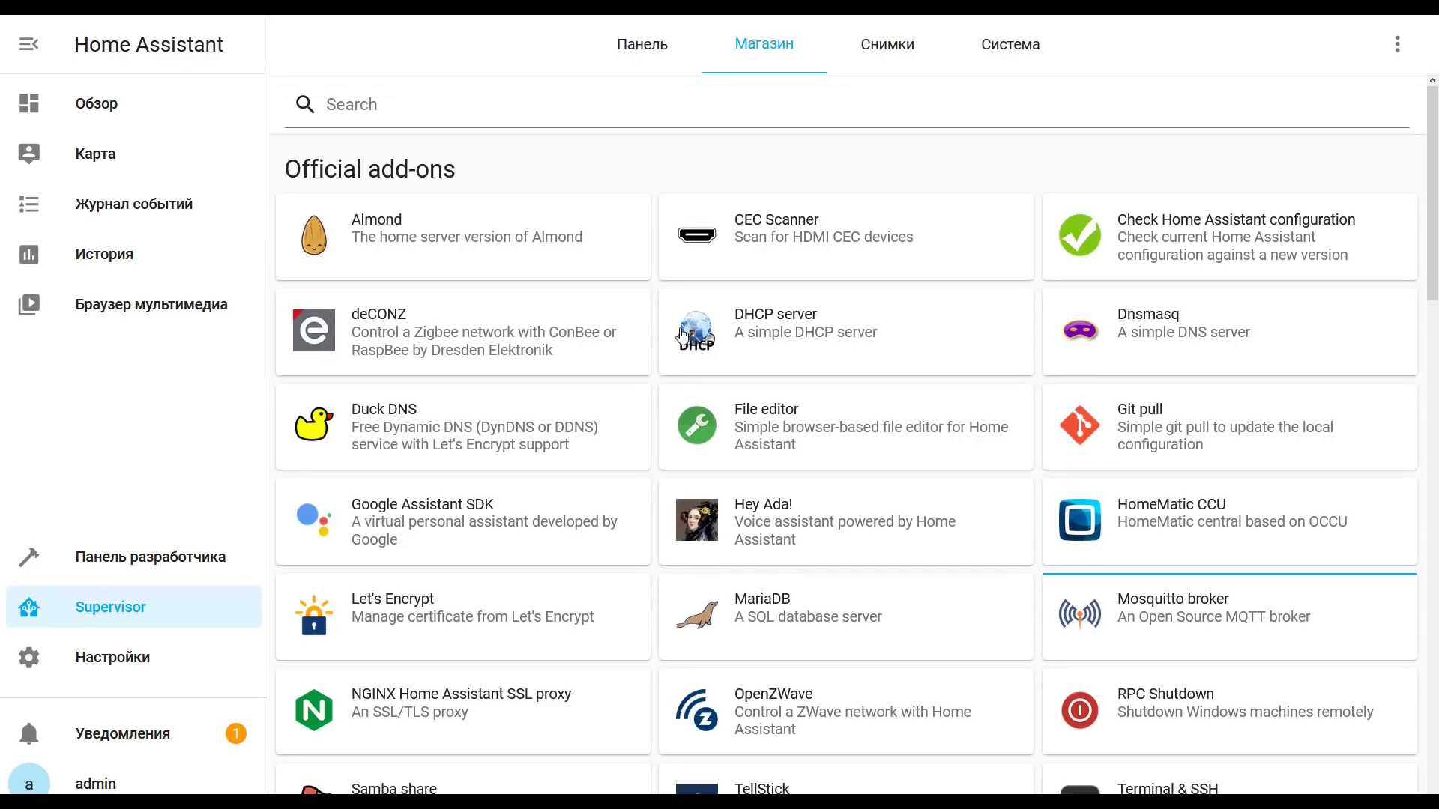
# Step: Install the Zigbee2mqtt Edge add-on from the store
pyautogui.scroll(-1, 682, 335)
pyautogui.scroll(-5, 683, 335)
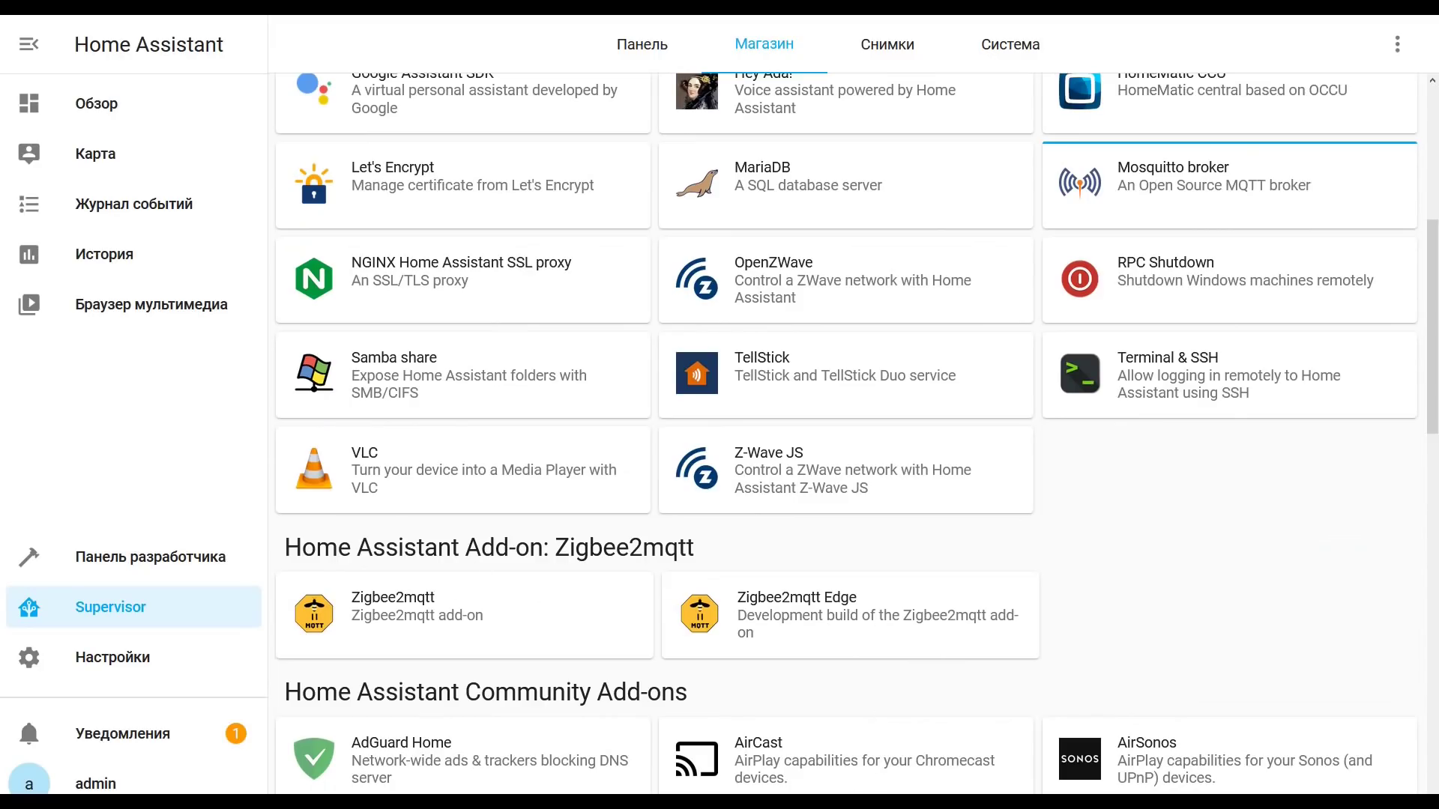
pyautogui.click(833, 629)
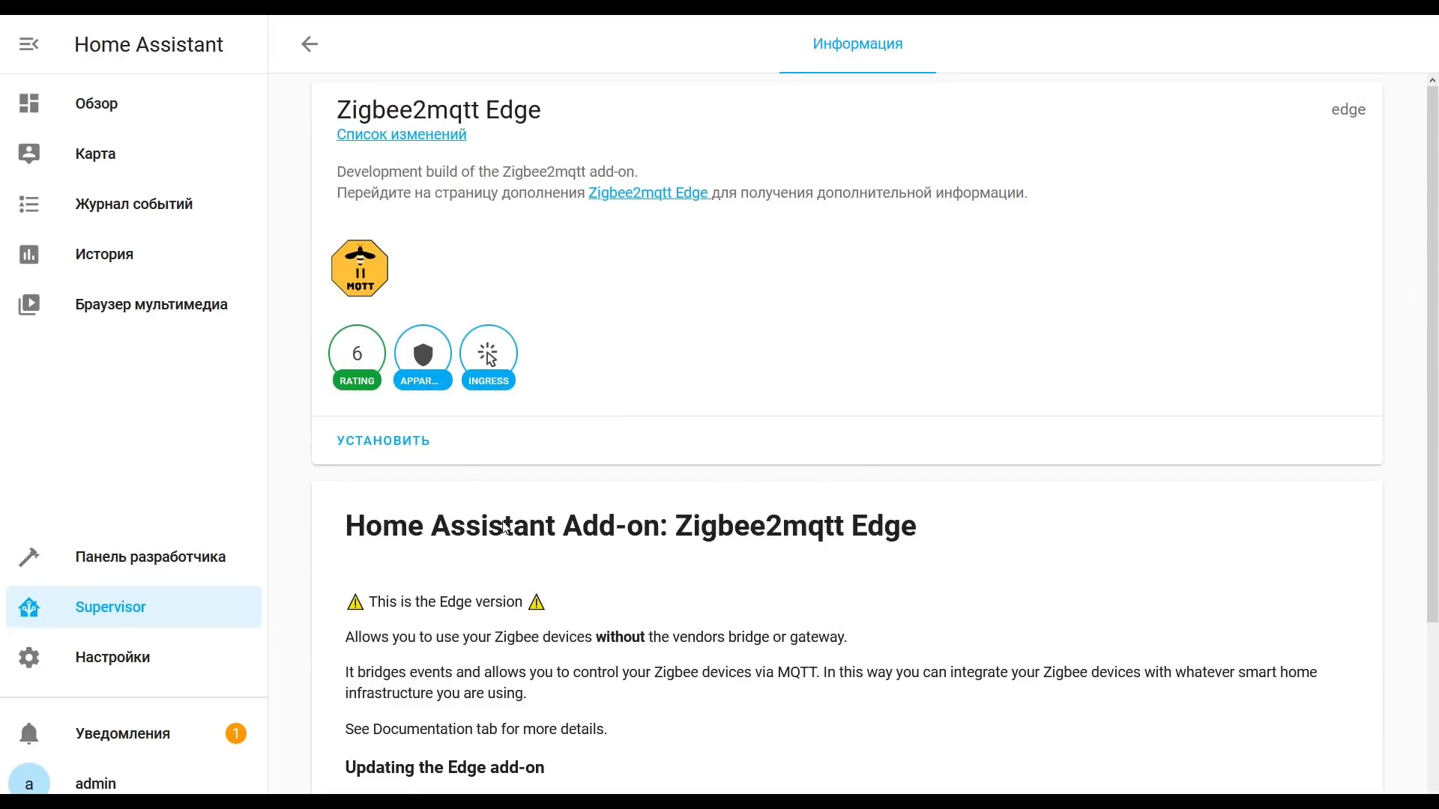
pyautogui.click(385, 441)
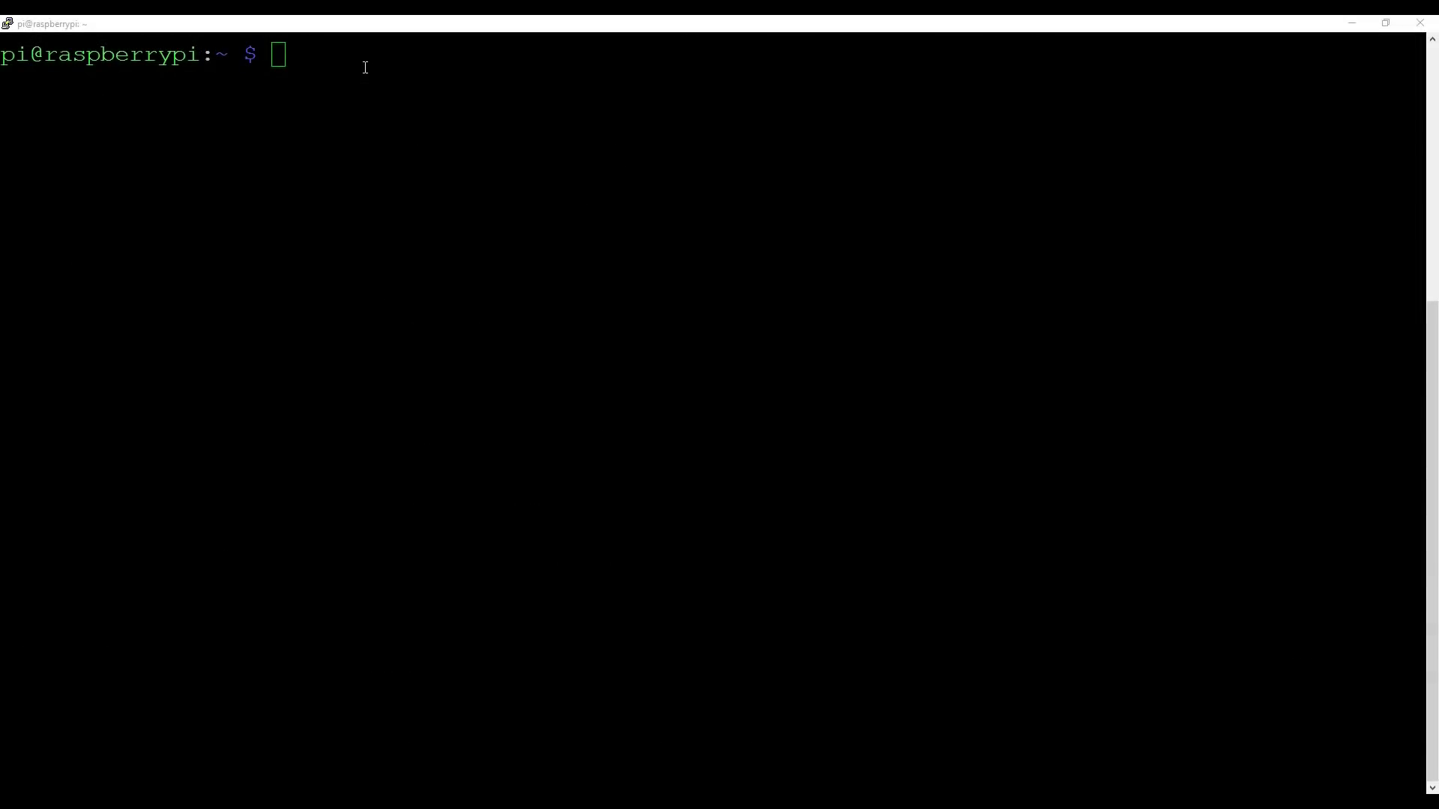
# Step: In PuTTY, become root with sudo su and run the wget install.hacs.xyz | bash script
pyautogui.click(395, 25)
pyautogui.write('sudo su')
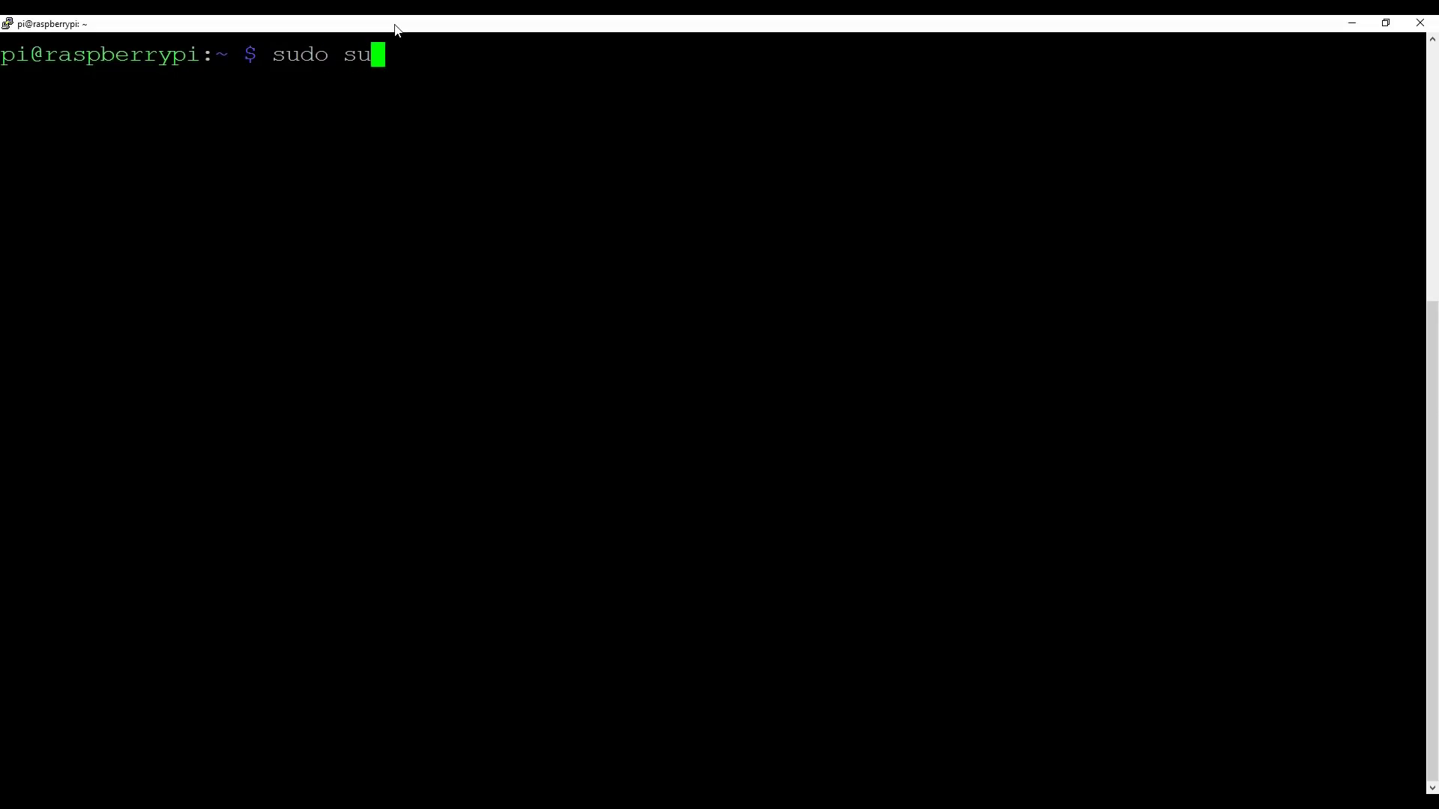
pyautogui.press('Return')
pyautogui.rightClick(655, 299)
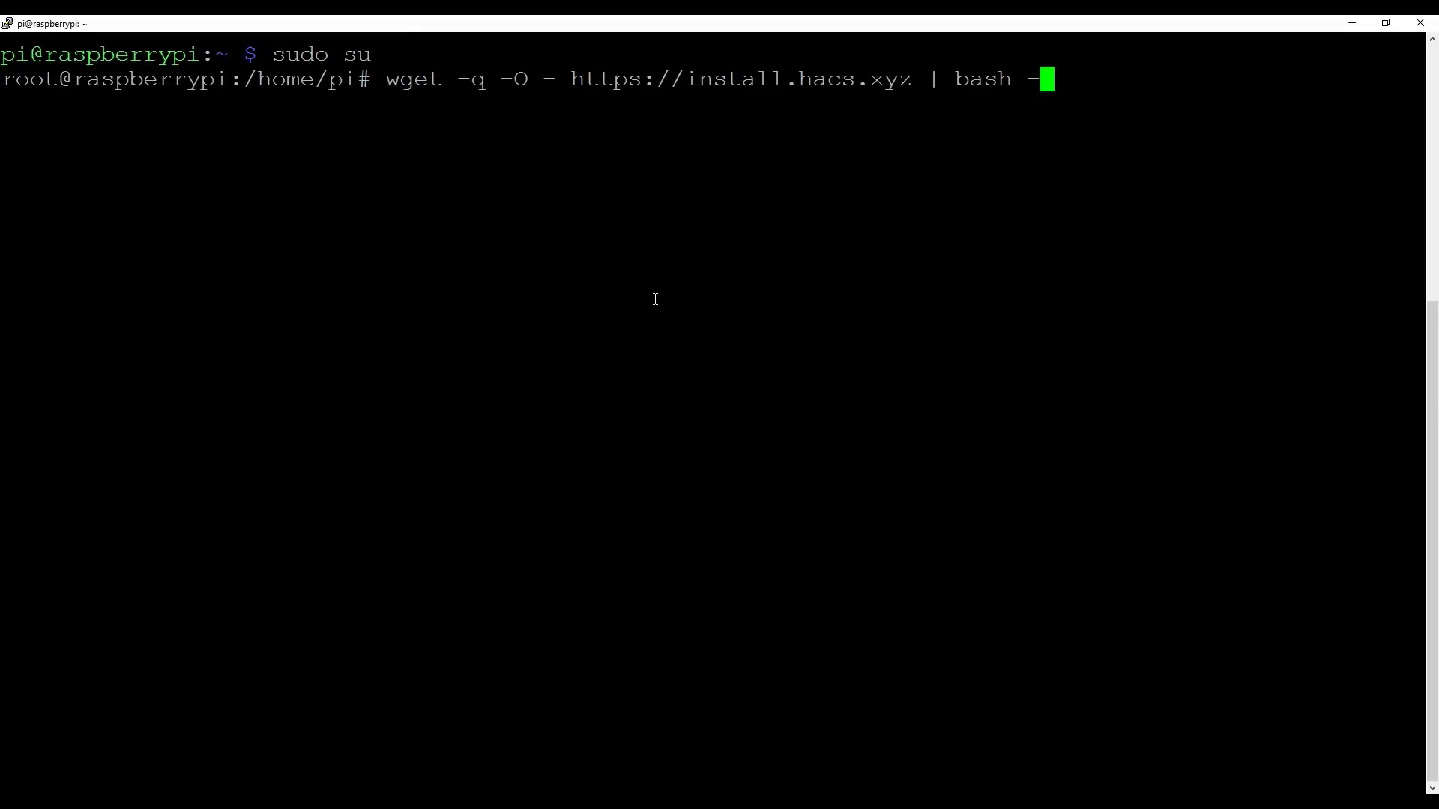
pyautogui.press('Return')
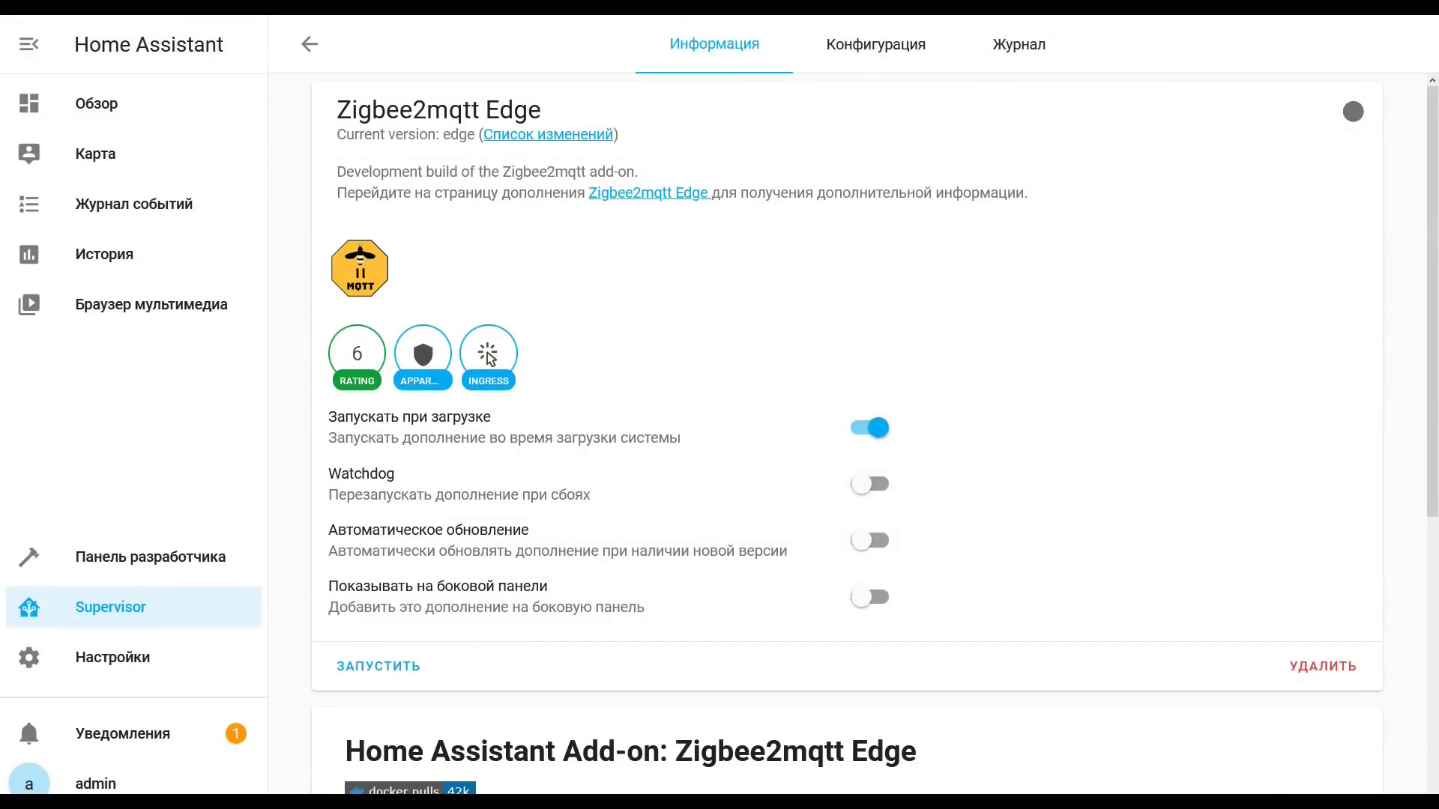
# Step: Restart the Home Assistant server from Настройки > Сервер and confirm with OK
pyautogui.click(121, 659)
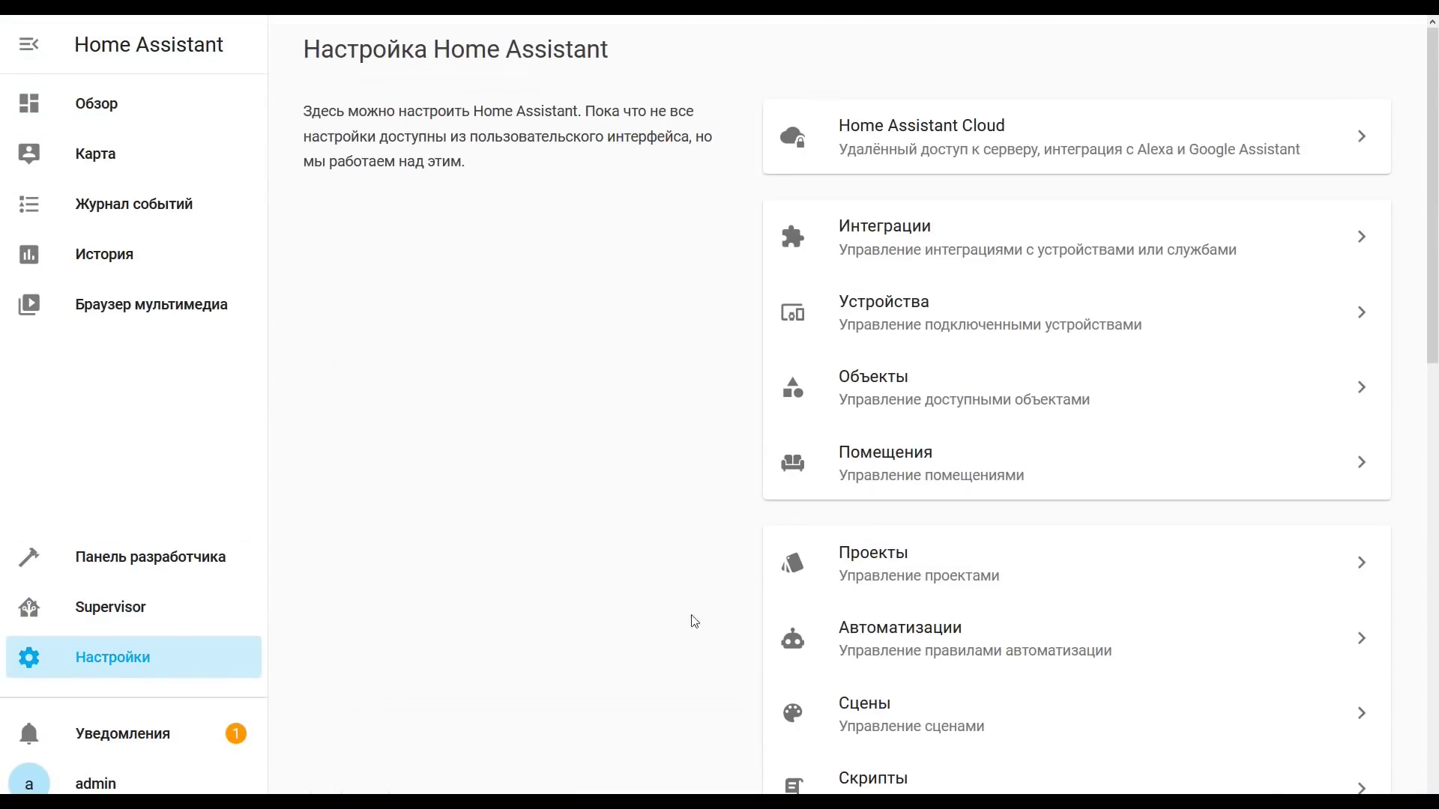
pyautogui.scroll(-10, 838, 523)
pyautogui.click(964, 510)
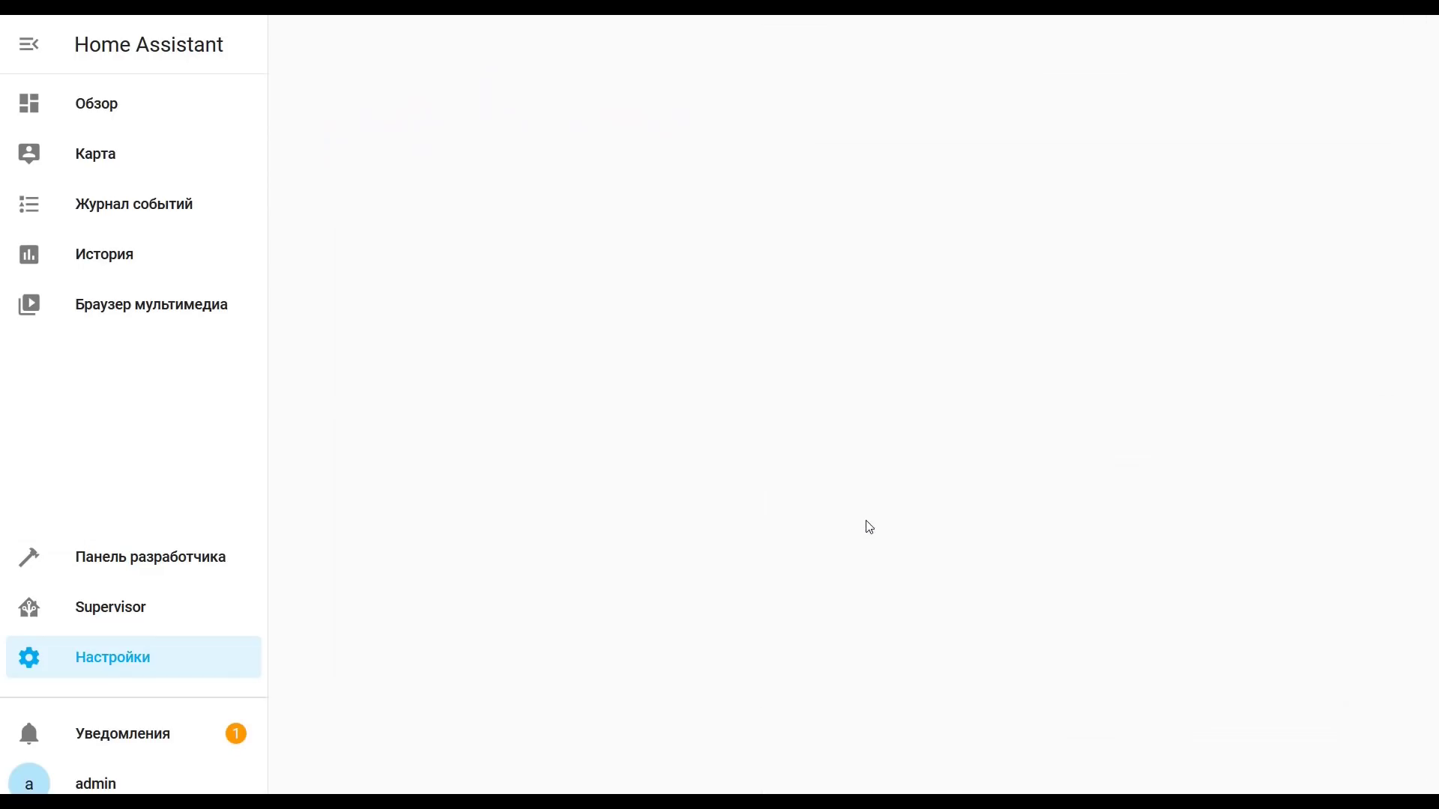
pyautogui.click(882, 589)
pyautogui.click(908, 495)
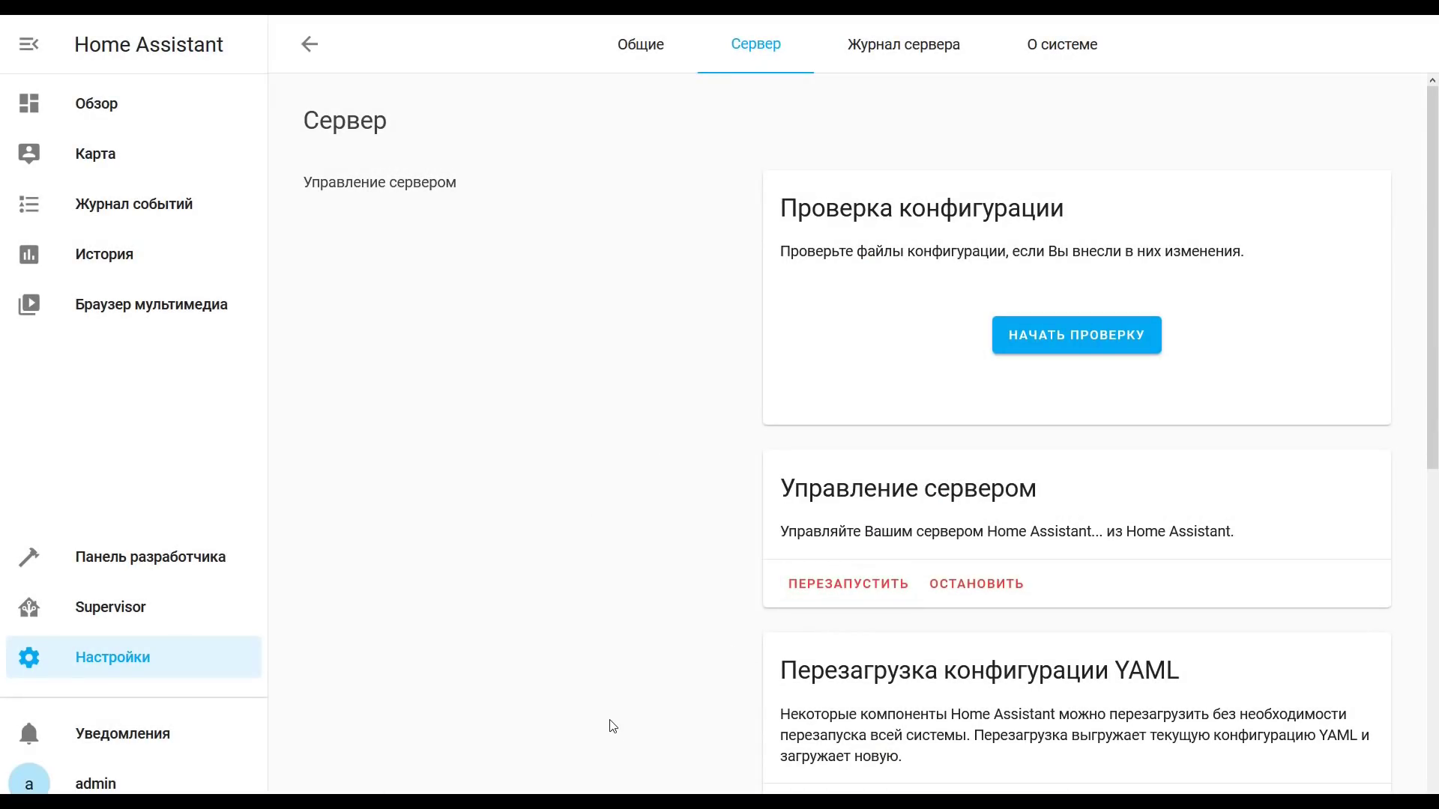
# Step: Return to the Интеграции page, then bring up Firefox's Настройки
pyautogui.click(146, 673)
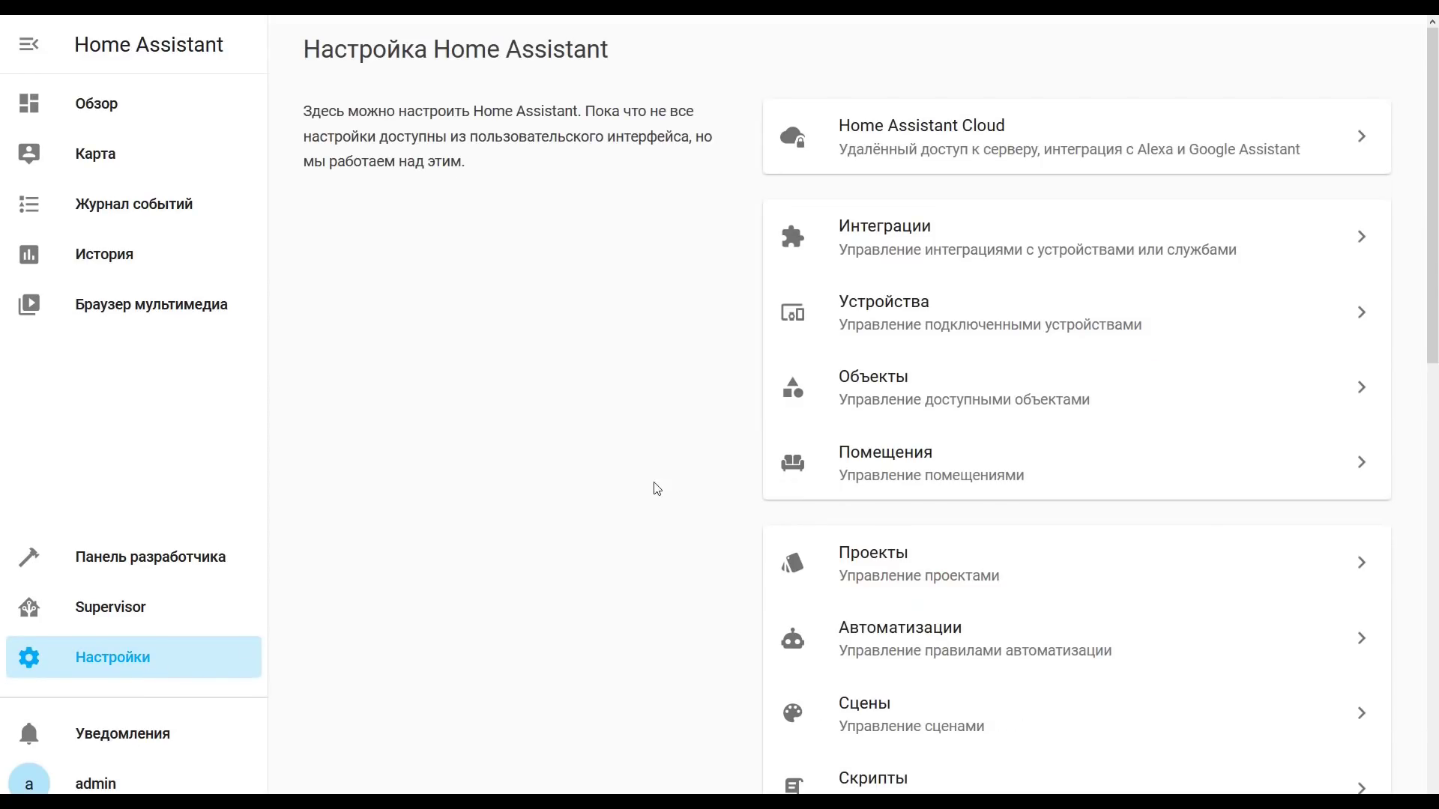
pyautogui.click(913, 246)
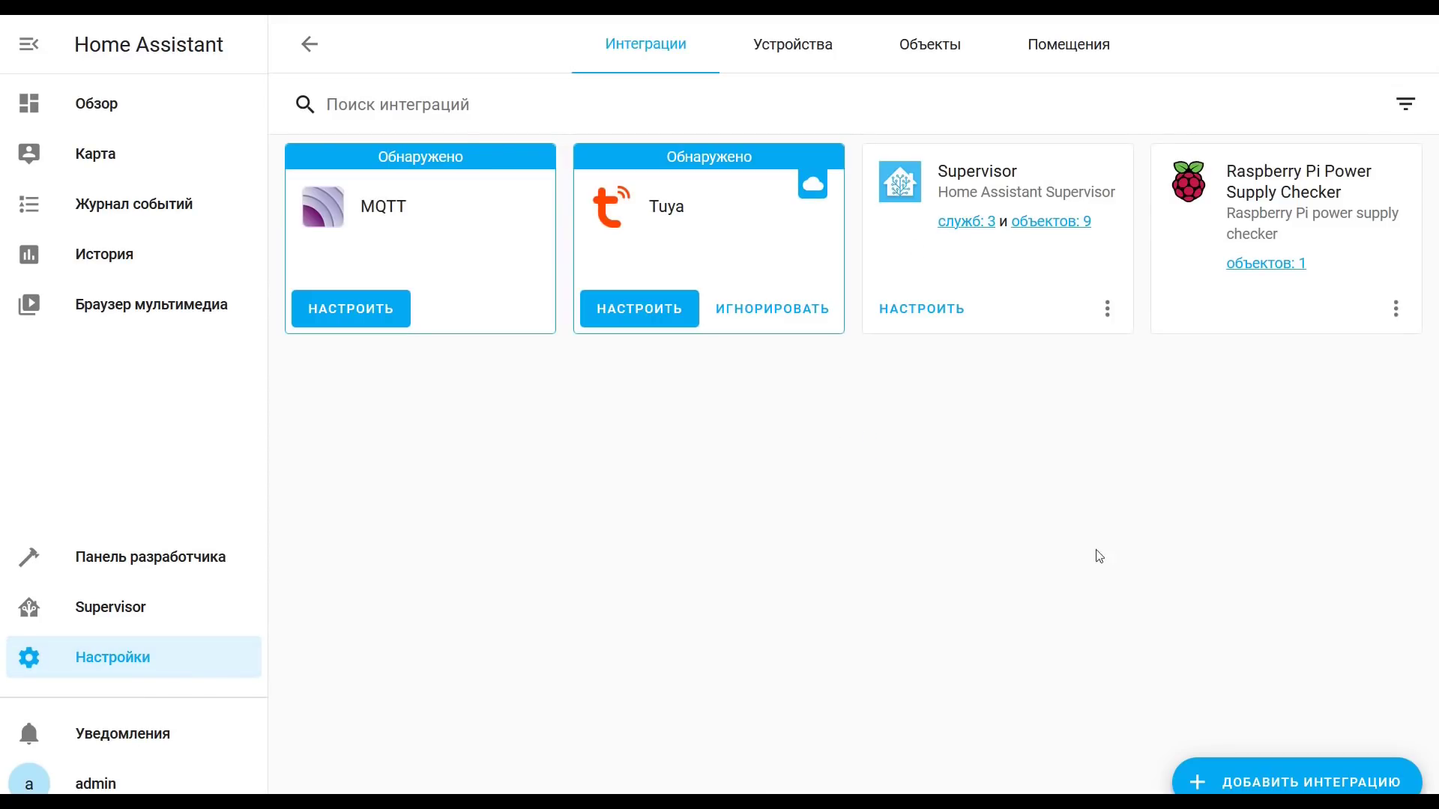
pyautogui.click(1427, 59)
pyautogui.click(1308, 313)
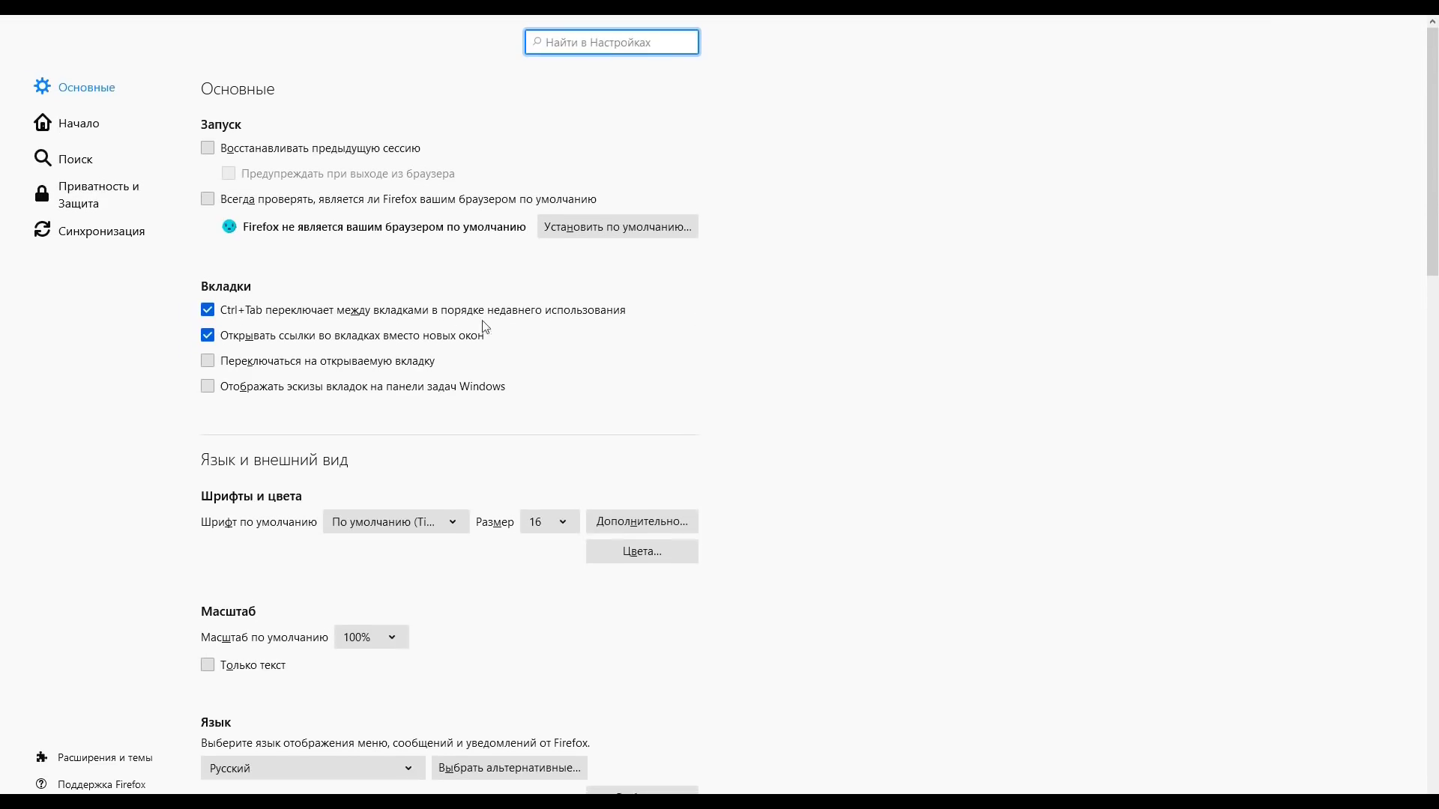
# Step: Delete Firefox's cached web content while keeping cookies and site data, then close settings
pyautogui.click(96, 195)
pyautogui.scroll(-4, 440, 539)
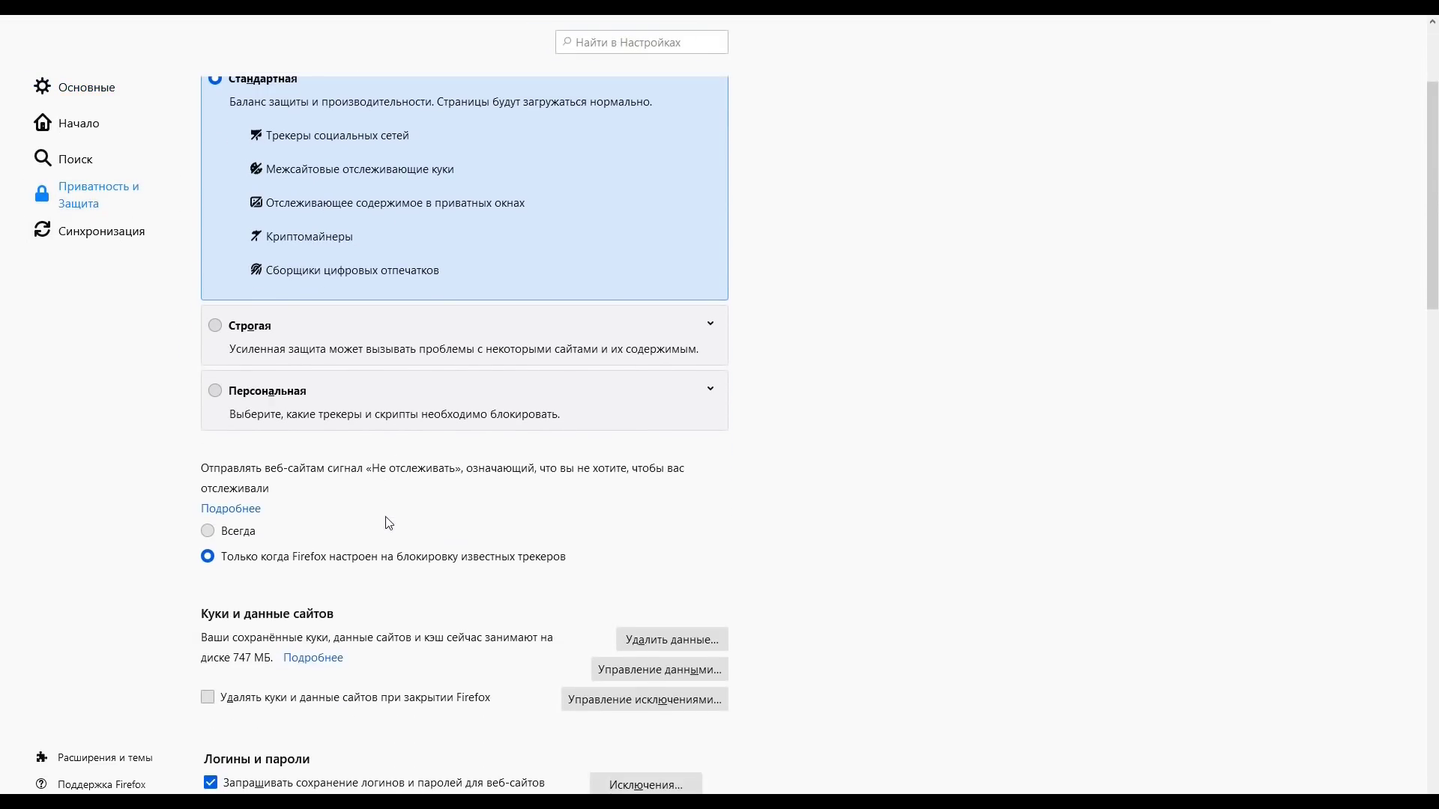
pyautogui.click(713, 548)
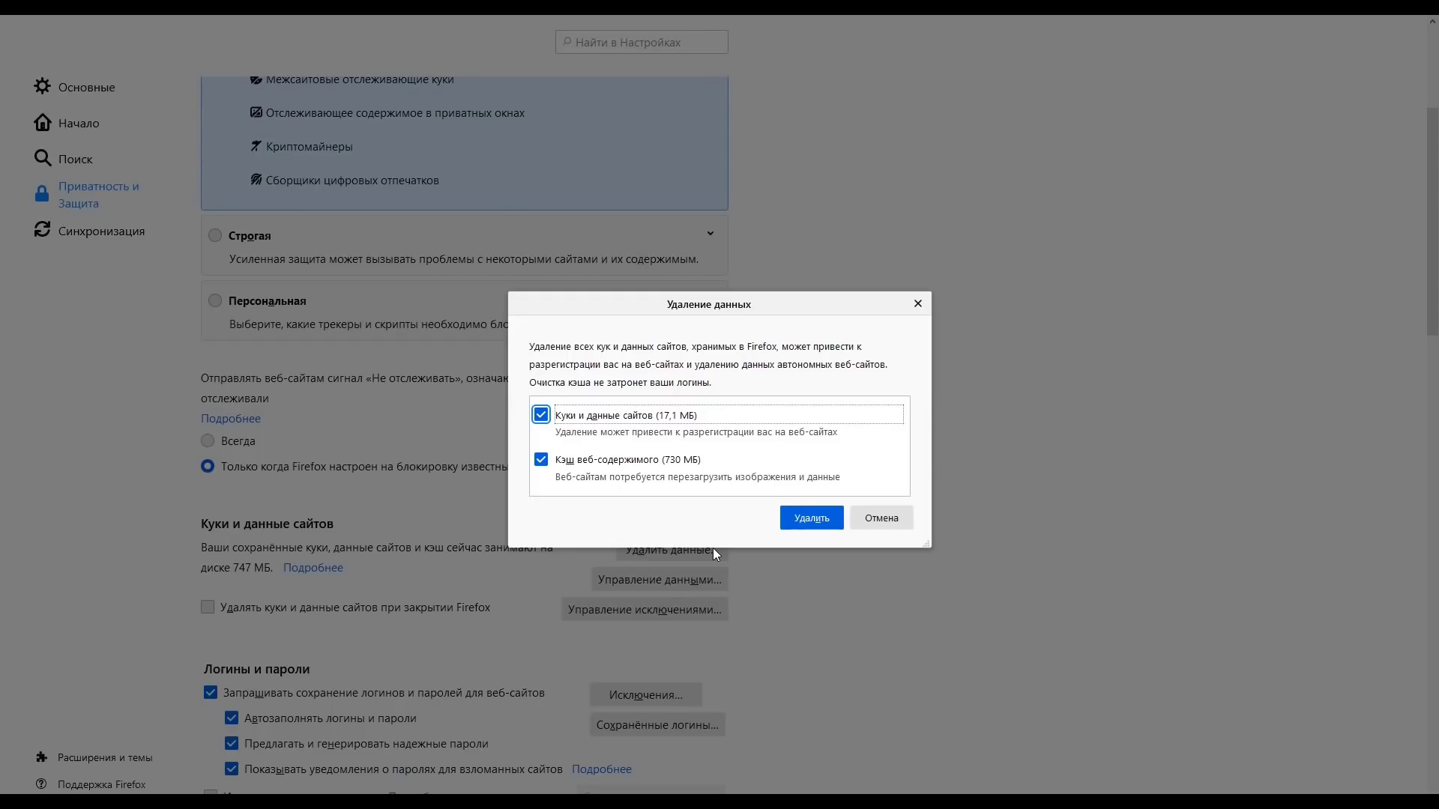
pyautogui.click(541, 416)
pyautogui.click(801, 518)
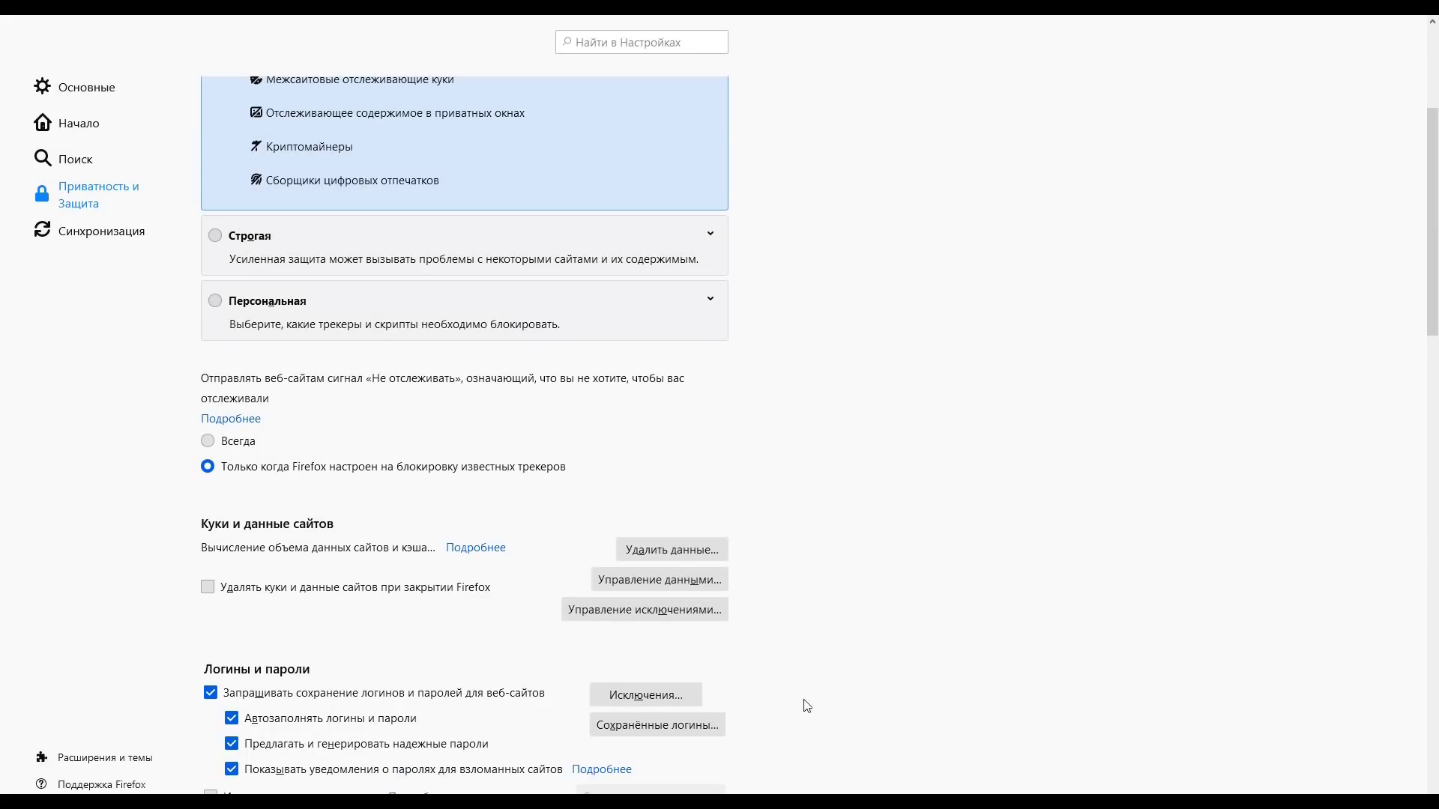
pyautogui.click(1000, 28)
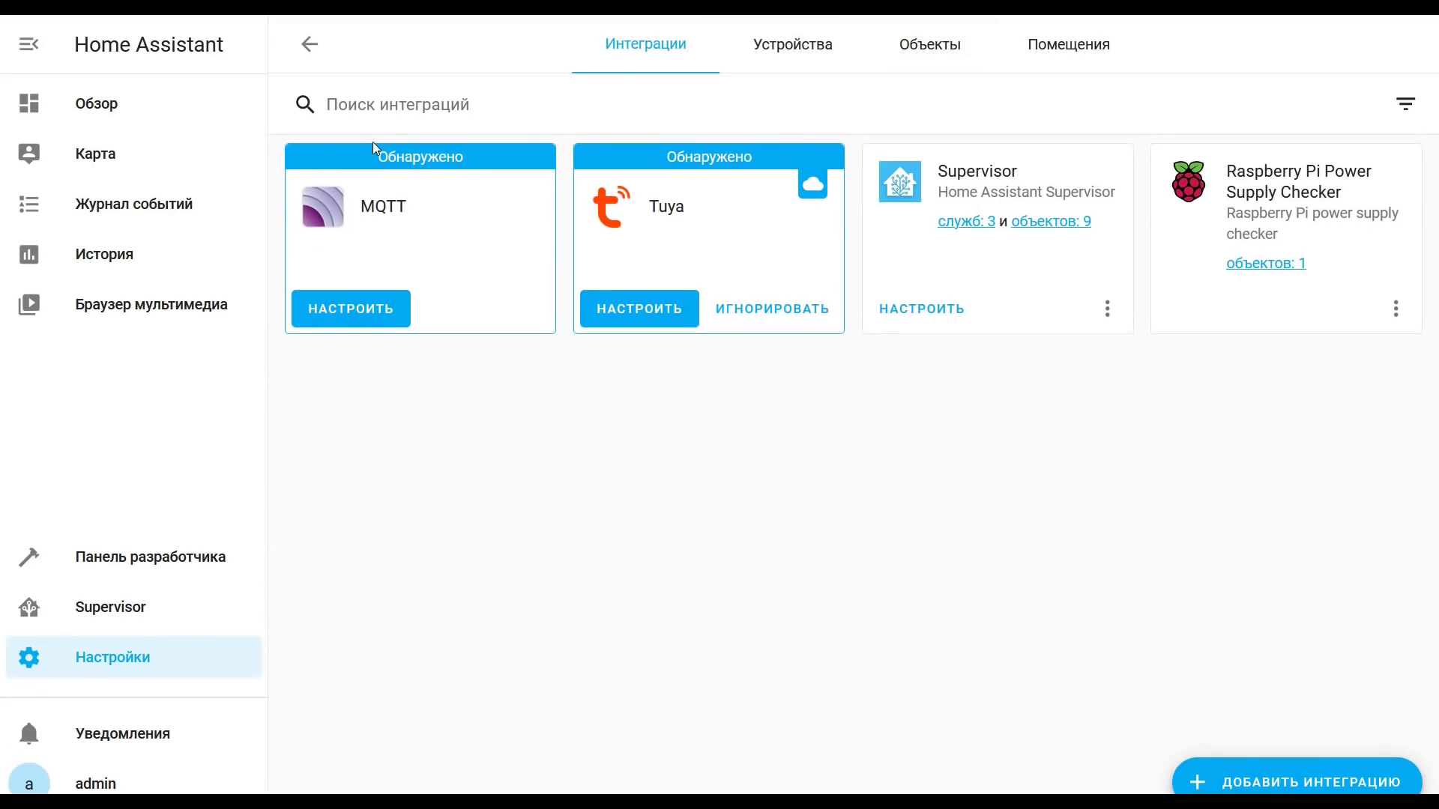
# Step: Start adding a new integration and choose HACS from the 'ha' search results
pyautogui.click(1273, 771)
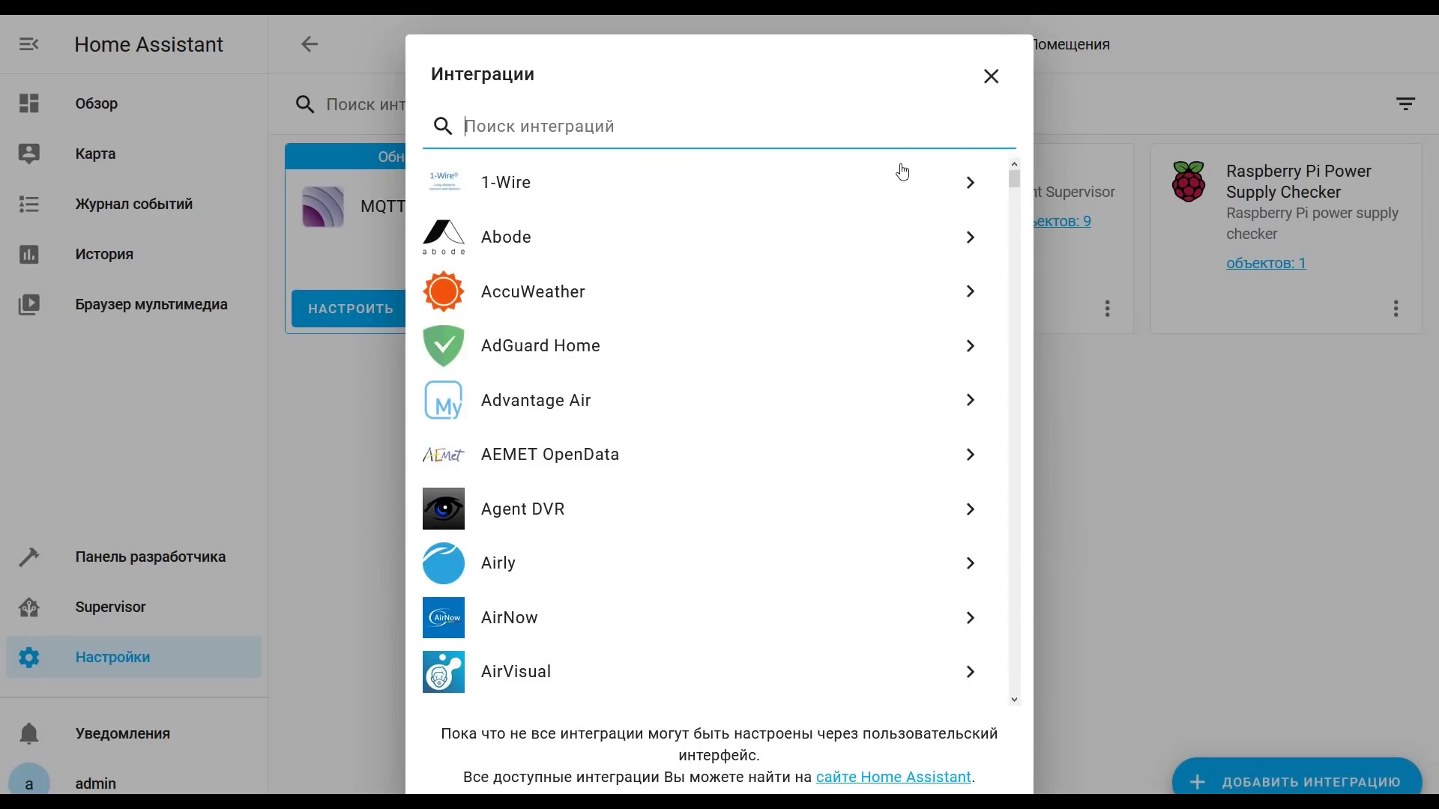
pyautogui.write('ha')
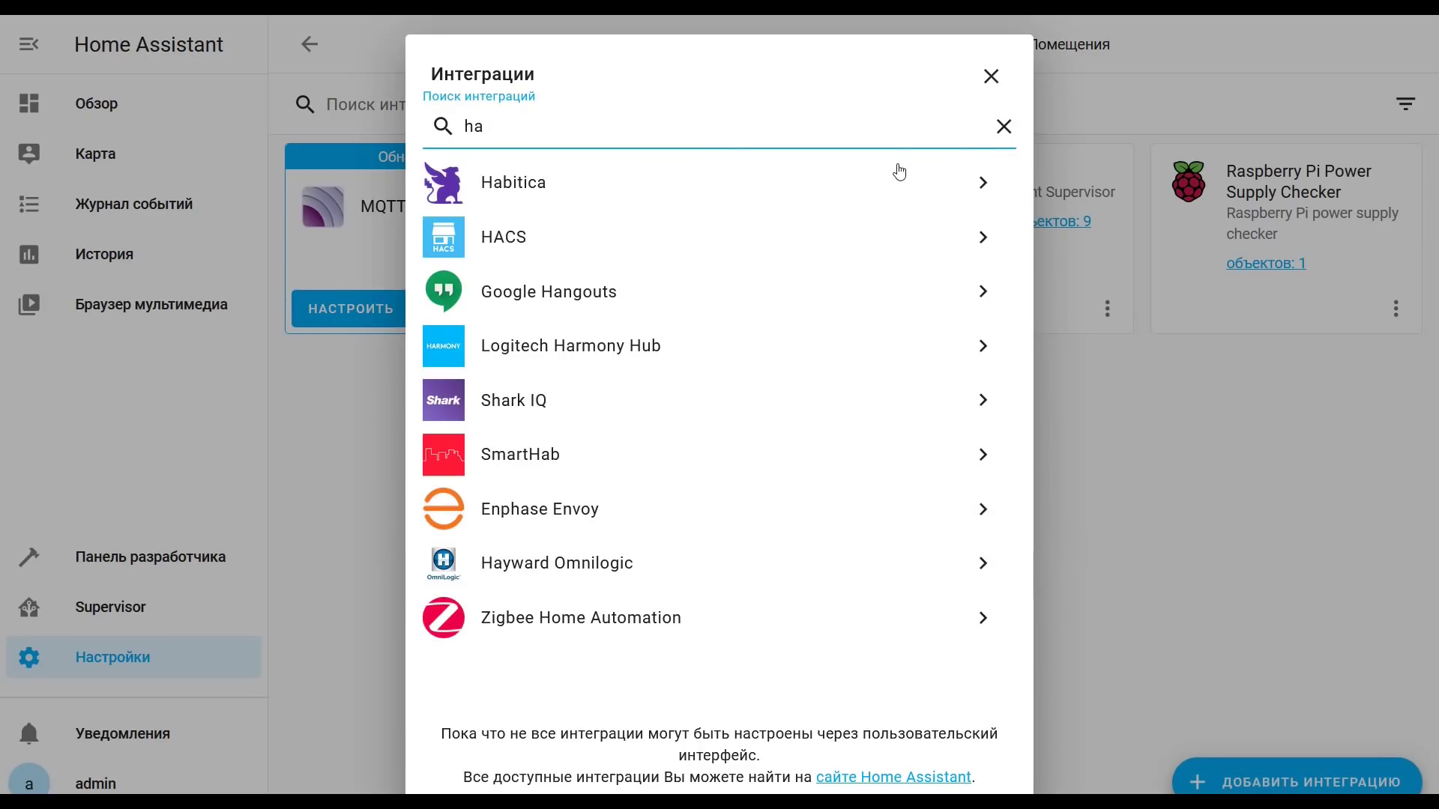
pyautogui.click(492, 241)
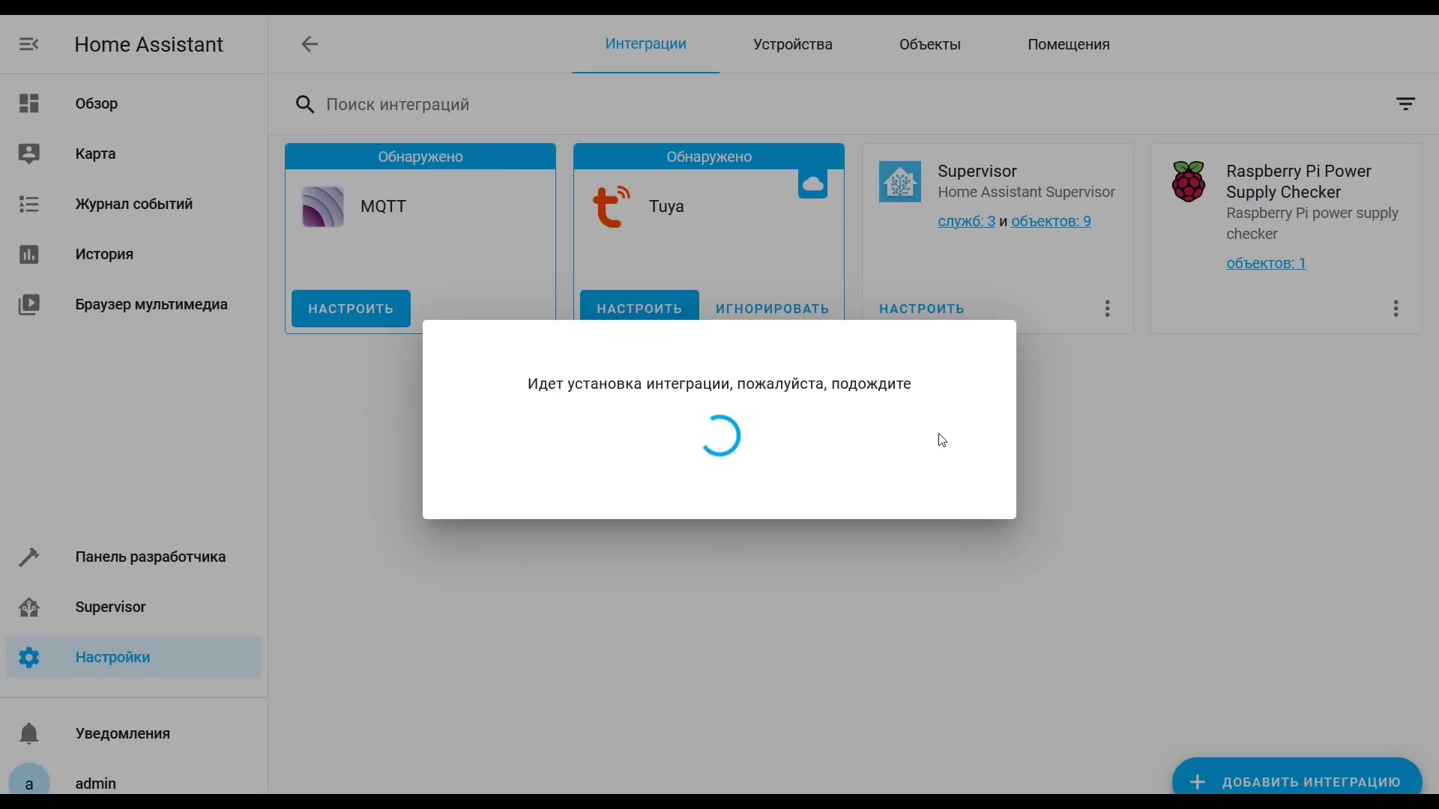
# Step: Tick all four HACS acknowledgements, confirm, and proceed to GitHub device login
pyautogui.click(441, 335)
pyautogui.click(440, 400)
pyautogui.click(440, 465)
pyautogui.click(441, 539)
pyautogui.click(974, 606)
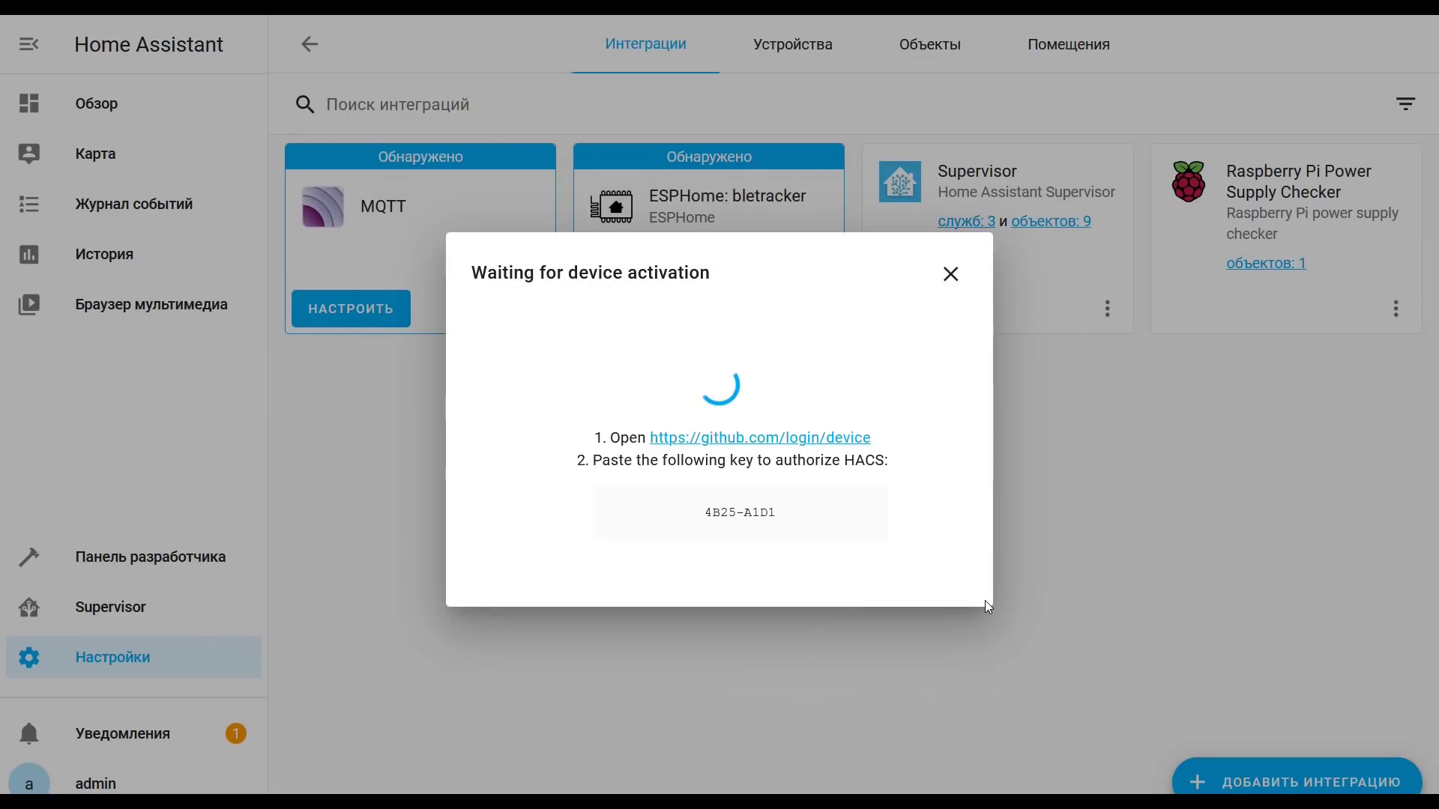
pyautogui.click(850, 439)
# Step: Sign in to GitHub with the saved login and copy the device code from Home Assistant
pyautogui.click(750, 221)
pyautogui.click(746, 301)
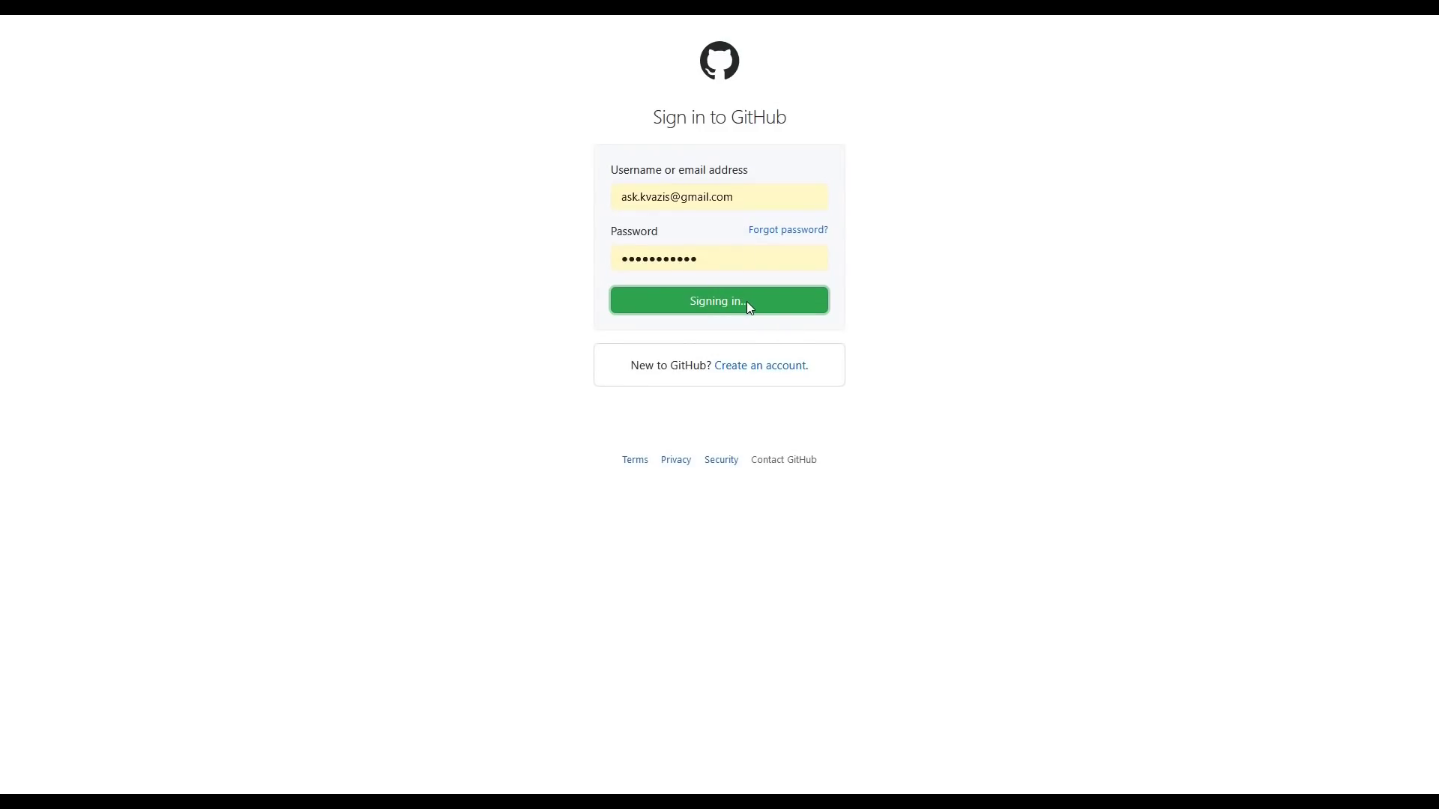
pyautogui.hotkey('alt', 'Tab')
pyautogui.moveTo(703, 514); pyautogui.dragTo(780, 514)
pyautogui.hotkey('alt', 'Tab')
# Step: Enter the device code on GitHub, continue, and authorize HACS
pyautogui.write('4B25-A1D1')
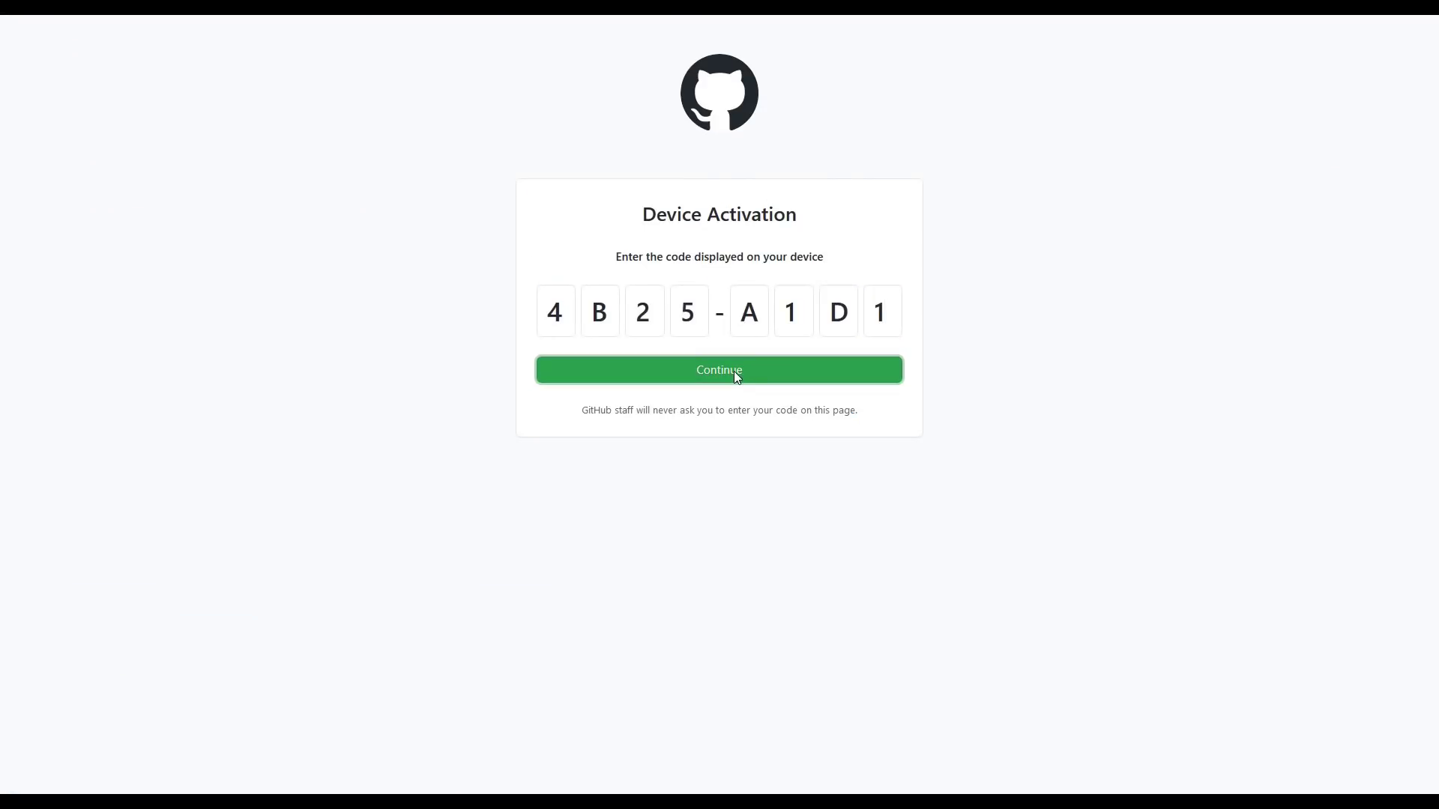
pyautogui.click(734, 371)
pyautogui.click(807, 452)
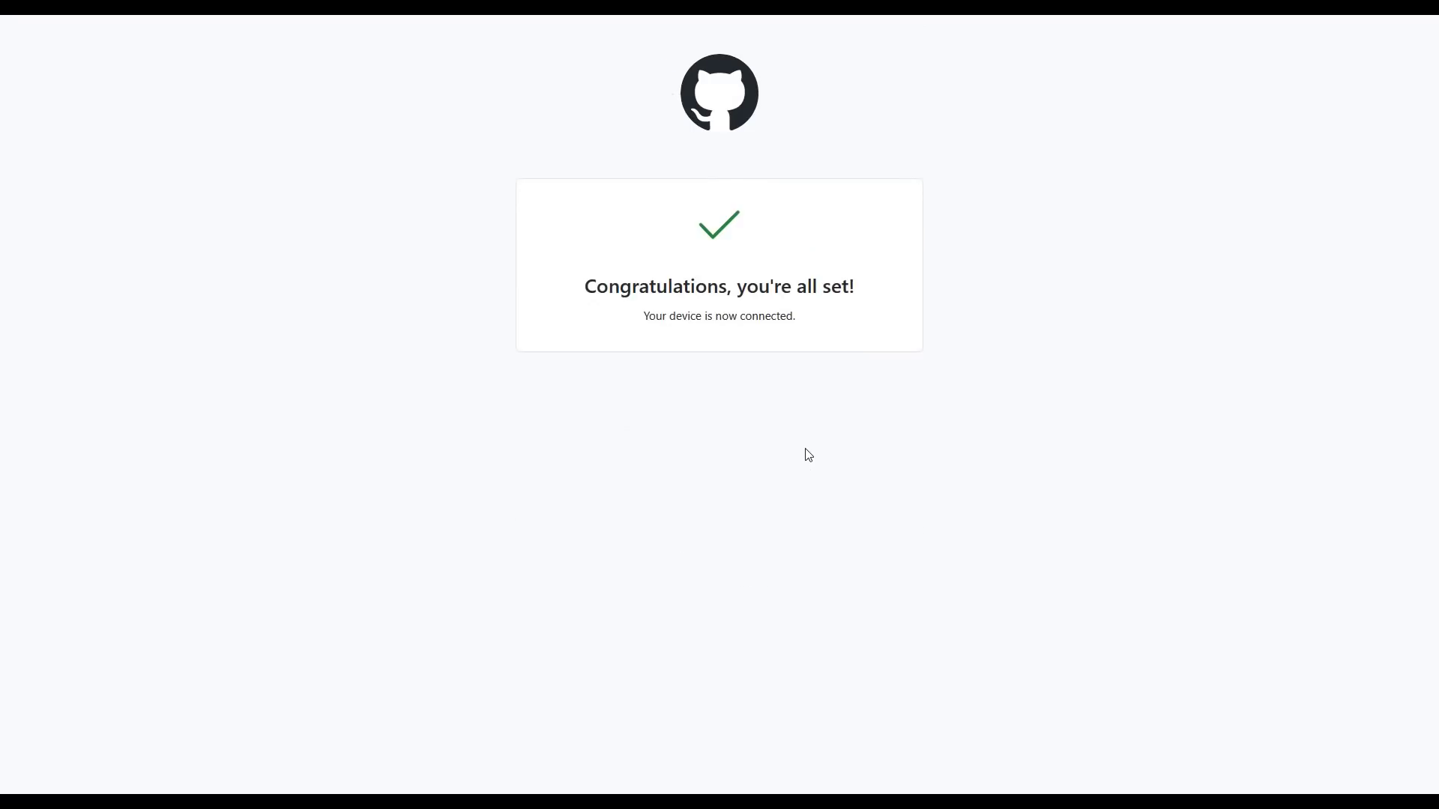
pyautogui.click(780, 23)
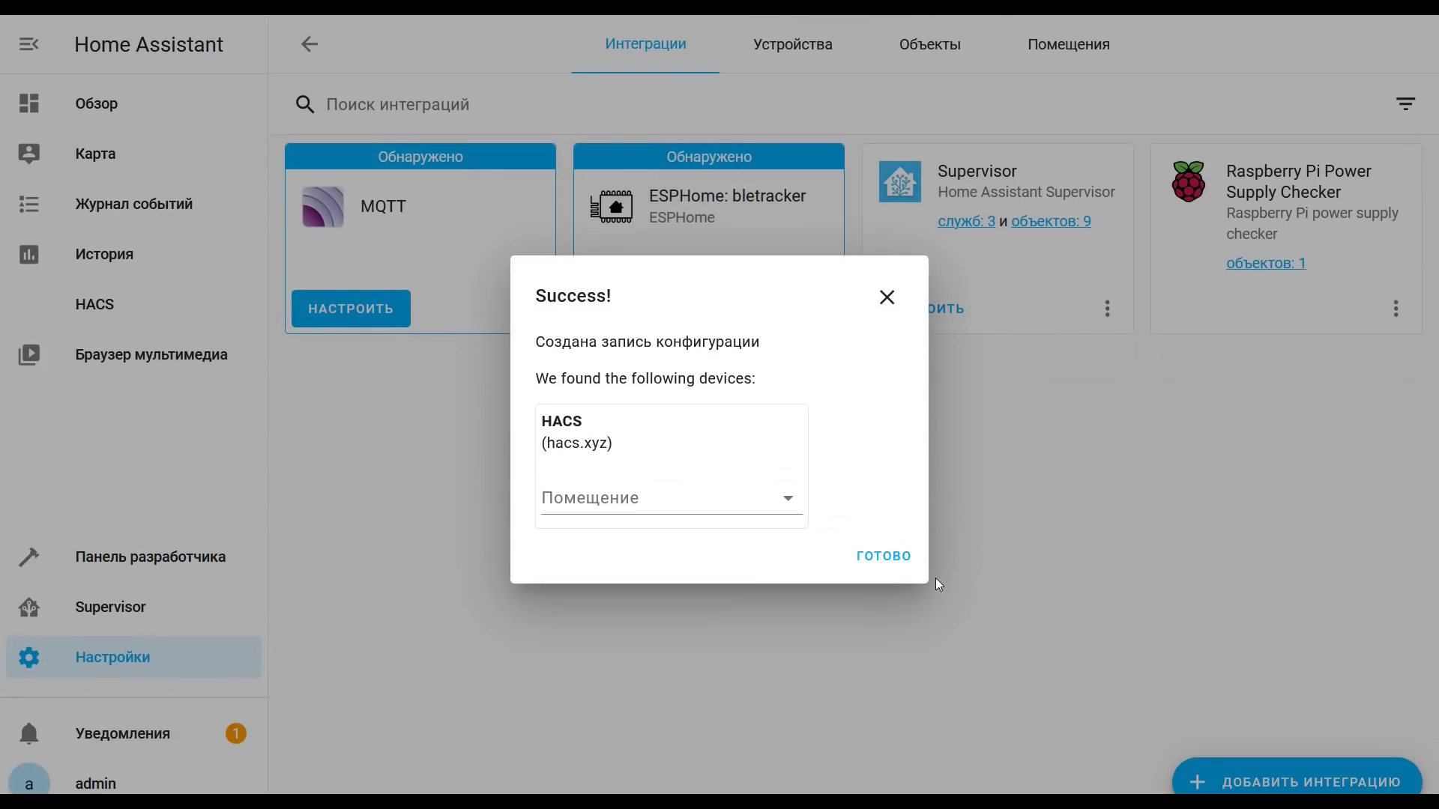
# Step: Dismiss the HACS success message and find Xiaomi Gateway 3 among HACS integration repositories
pyautogui.click(871, 564)
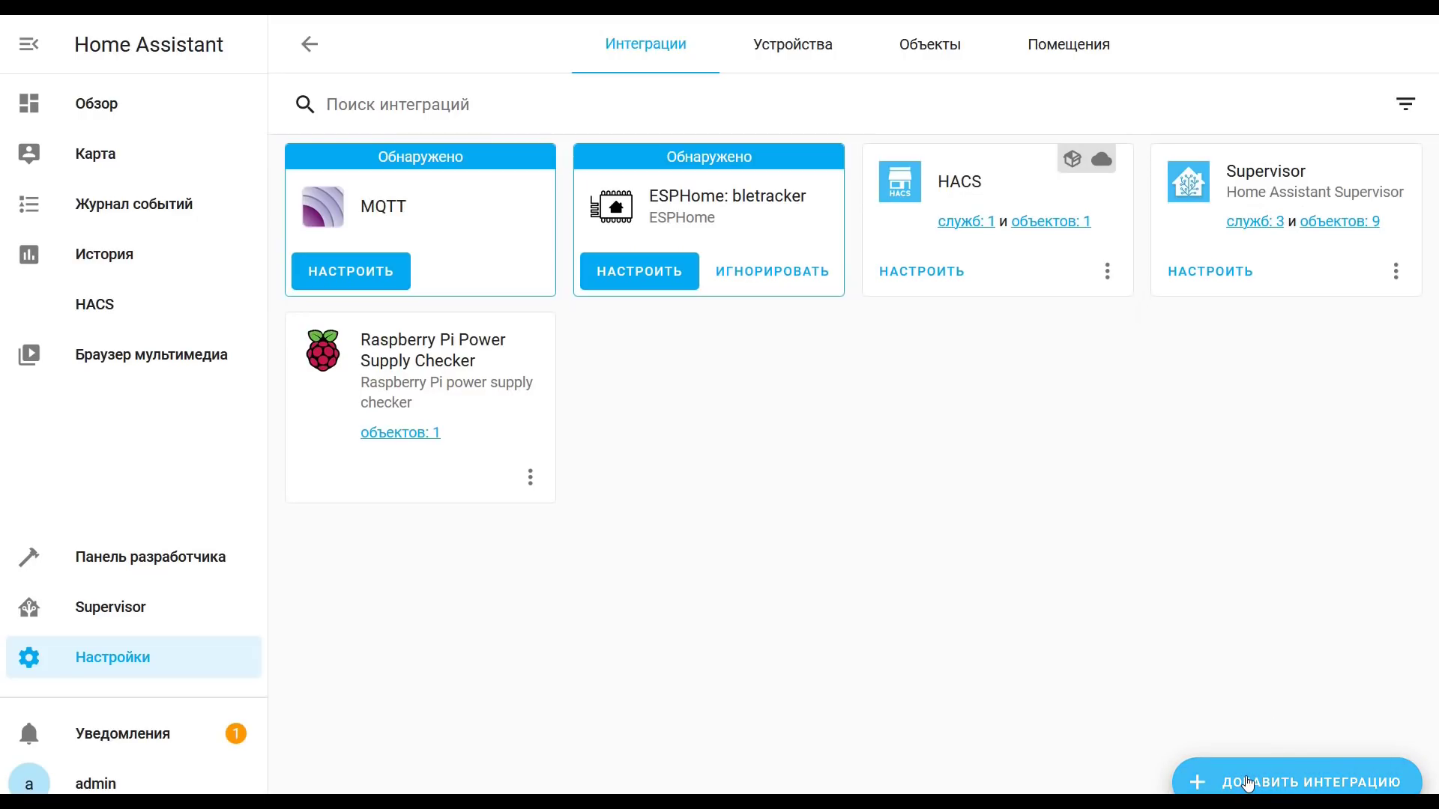
pyautogui.click(104, 305)
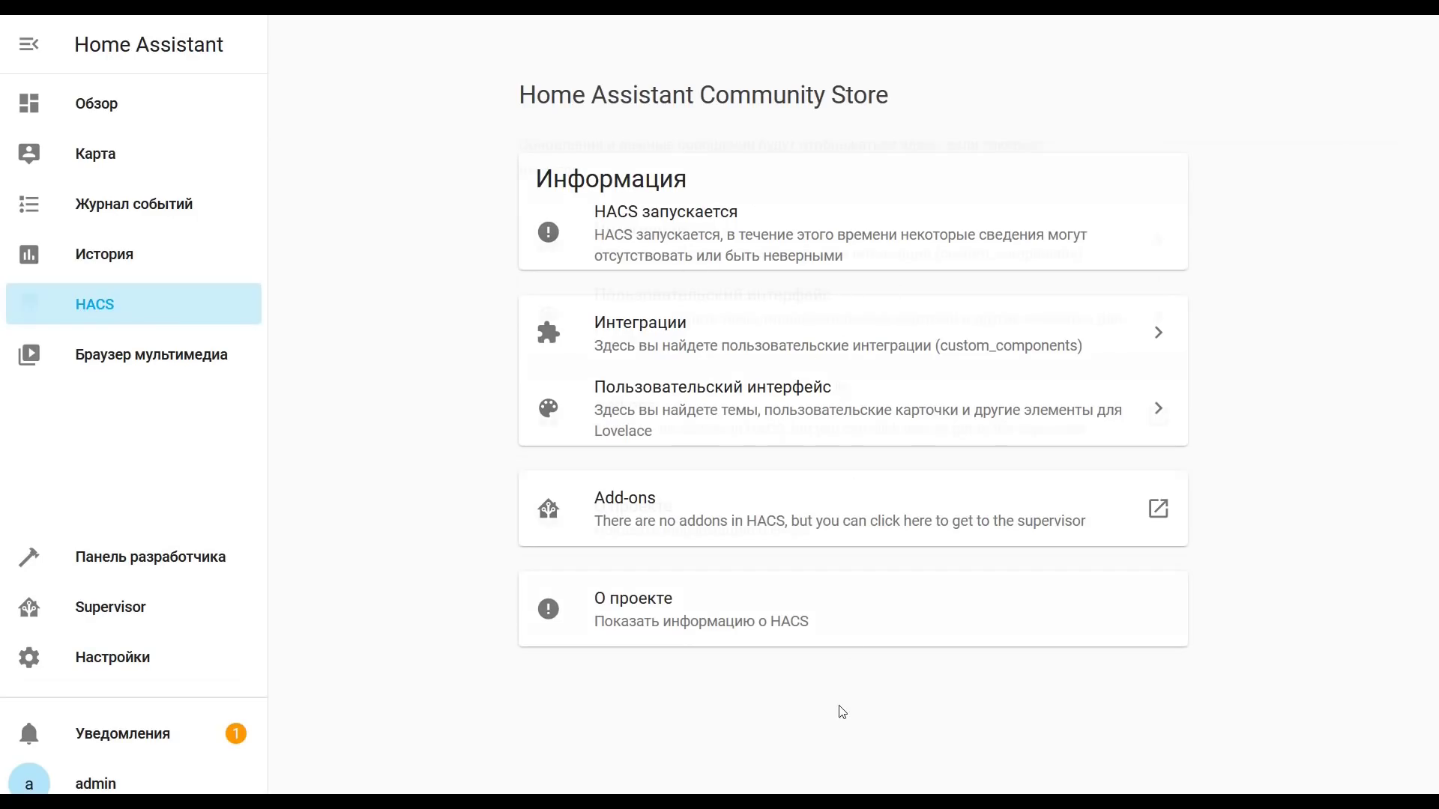
pyautogui.click(704, 253)
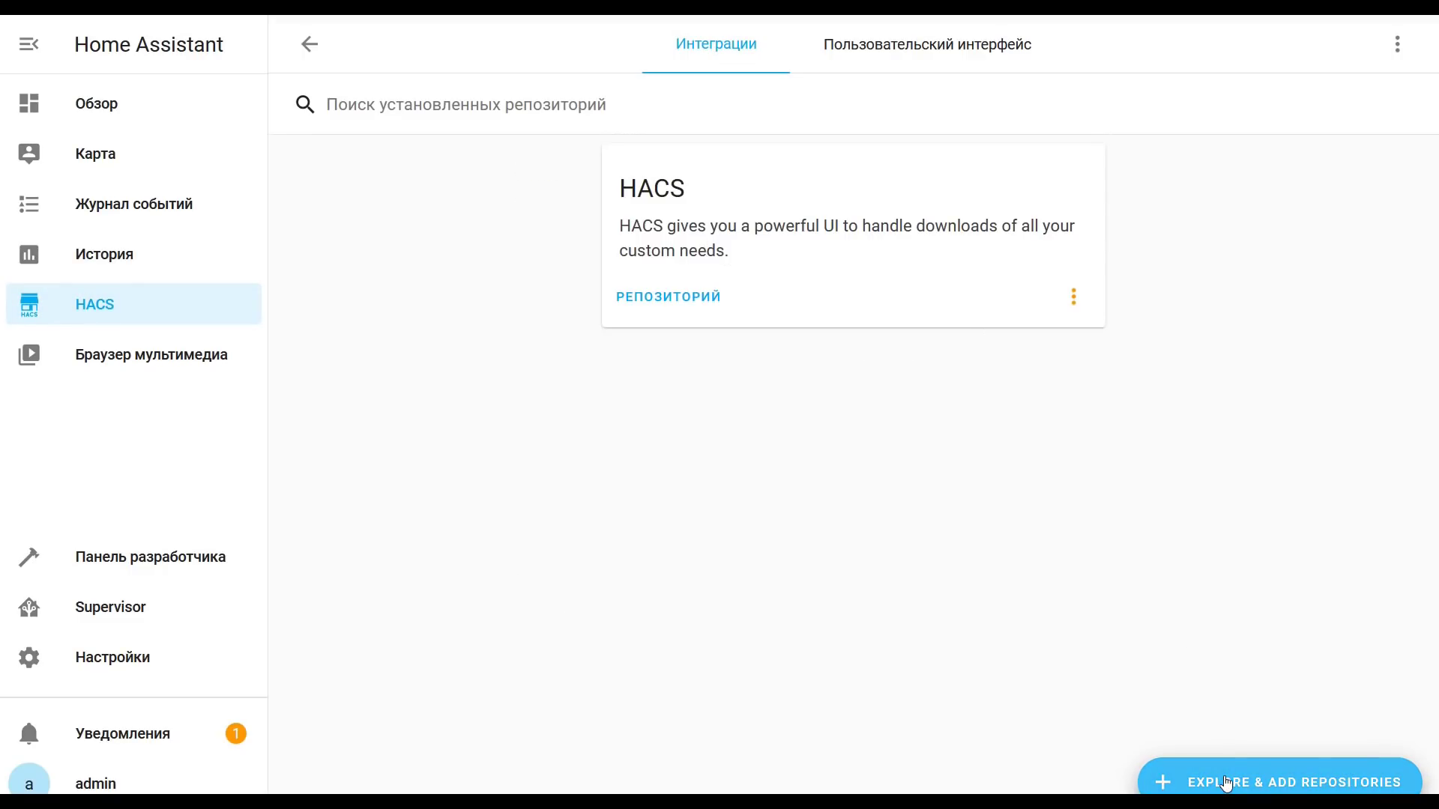
pyautogui.click(1223, 782)
pyautogui.click(486, 327)
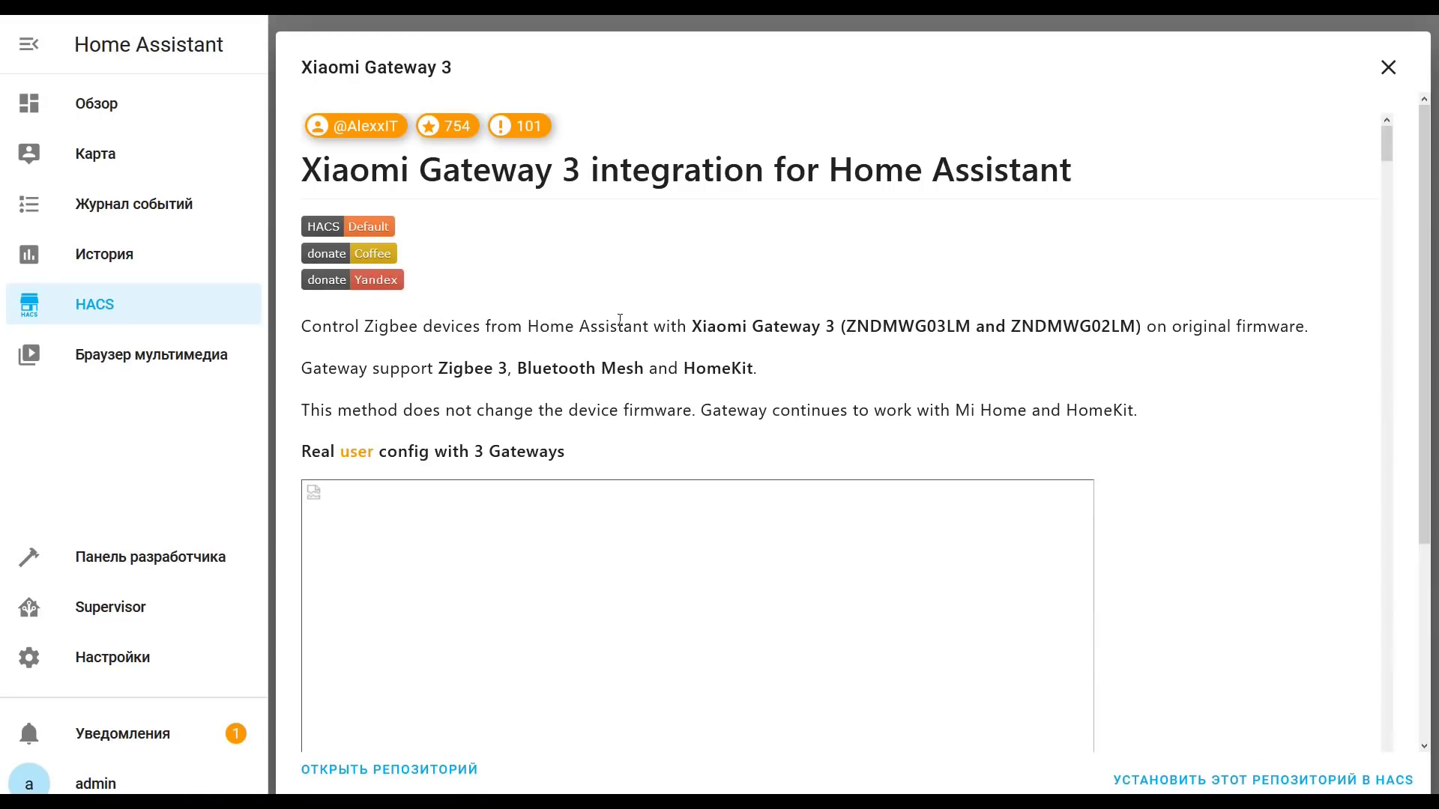
# Step: Install the Xiaomi Gateway 3 repository through HACS
pyautogui.click(1240, 780)
pyautogui.click(1295, 591)
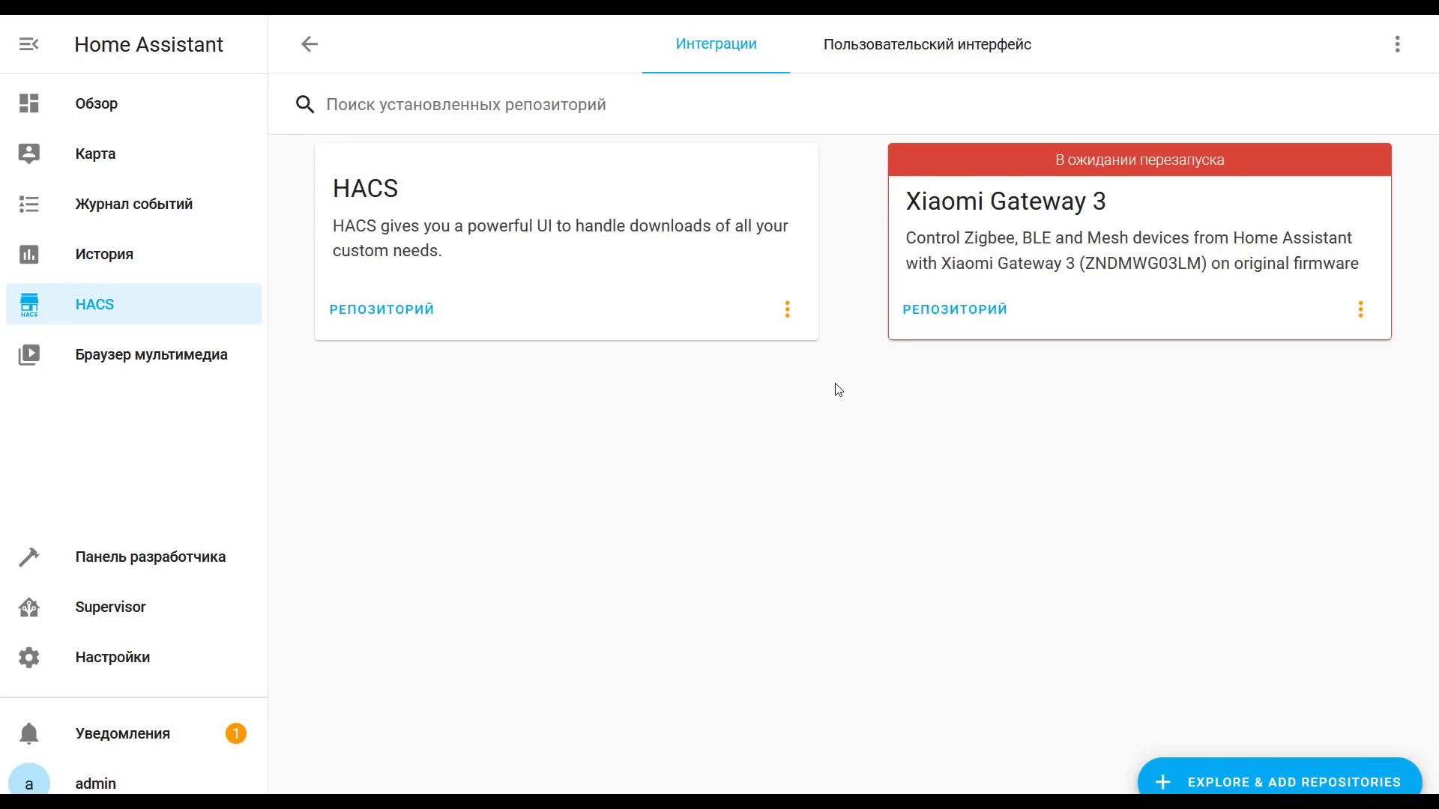
pyautogui.click(113, 658)
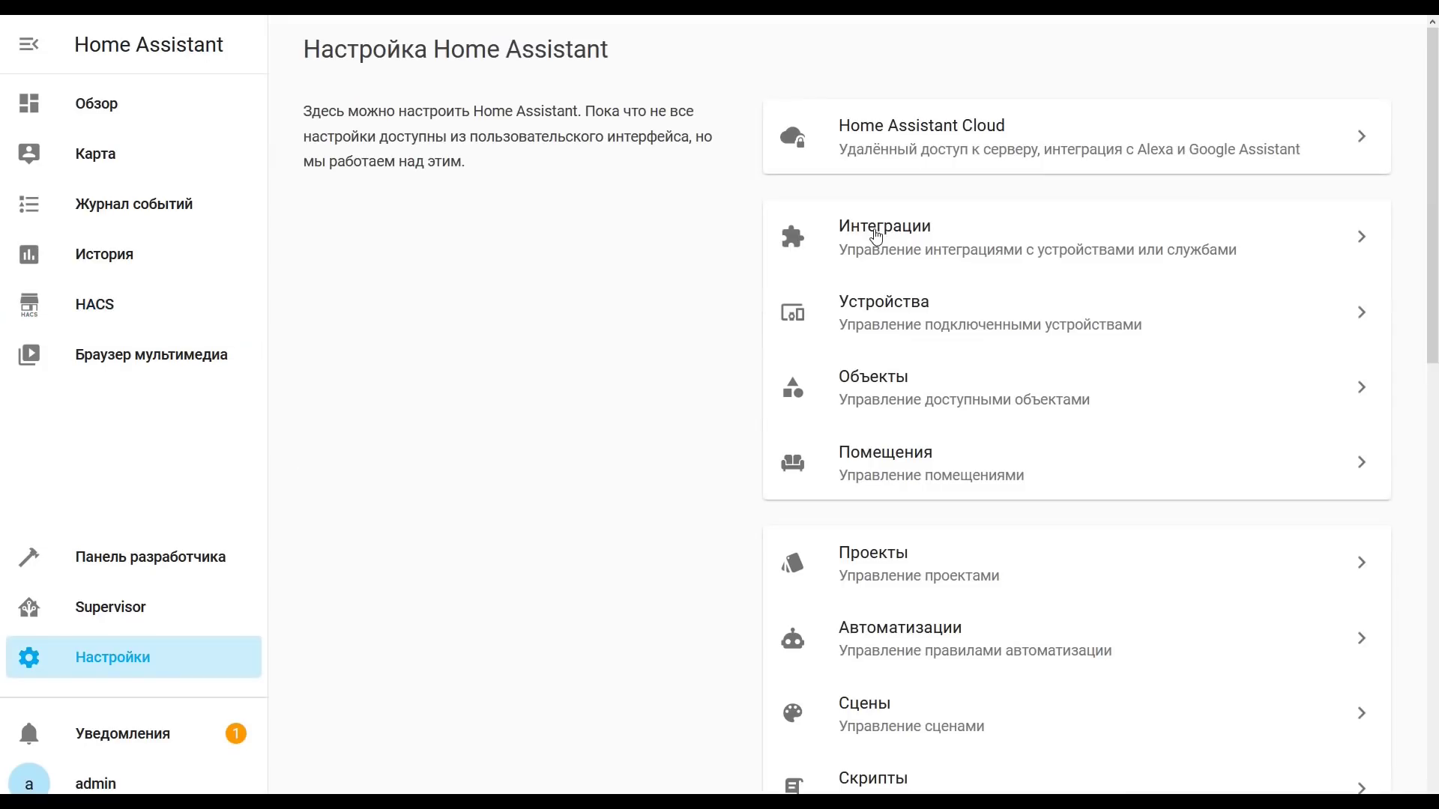
# Step: Restart Home Assistant from Сервер to load Xiaomi Gateway 3, then reopen Интеграции
pyautogui.scroll(-9, 970, 524)
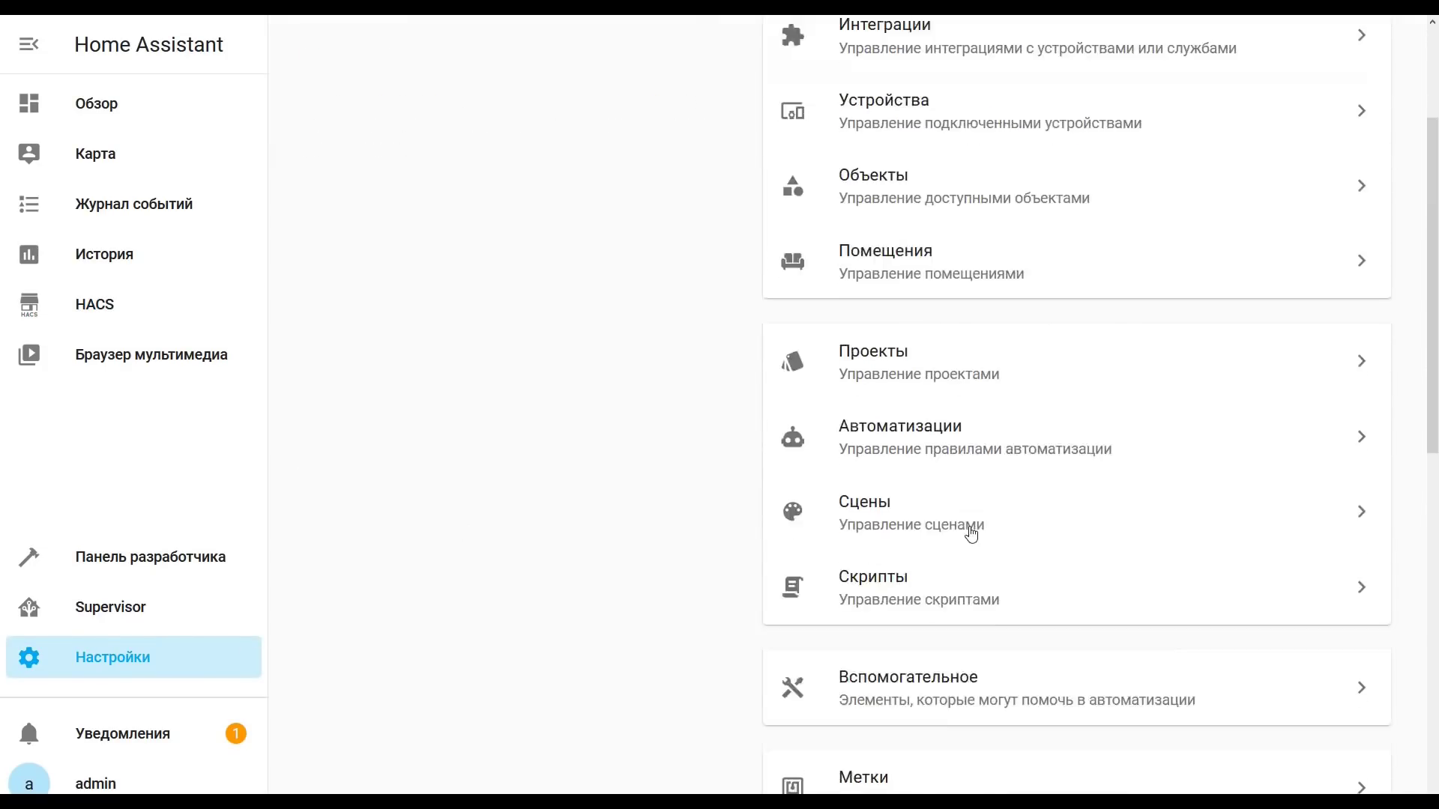
pyautogui.scroll(-3, 934, 597)
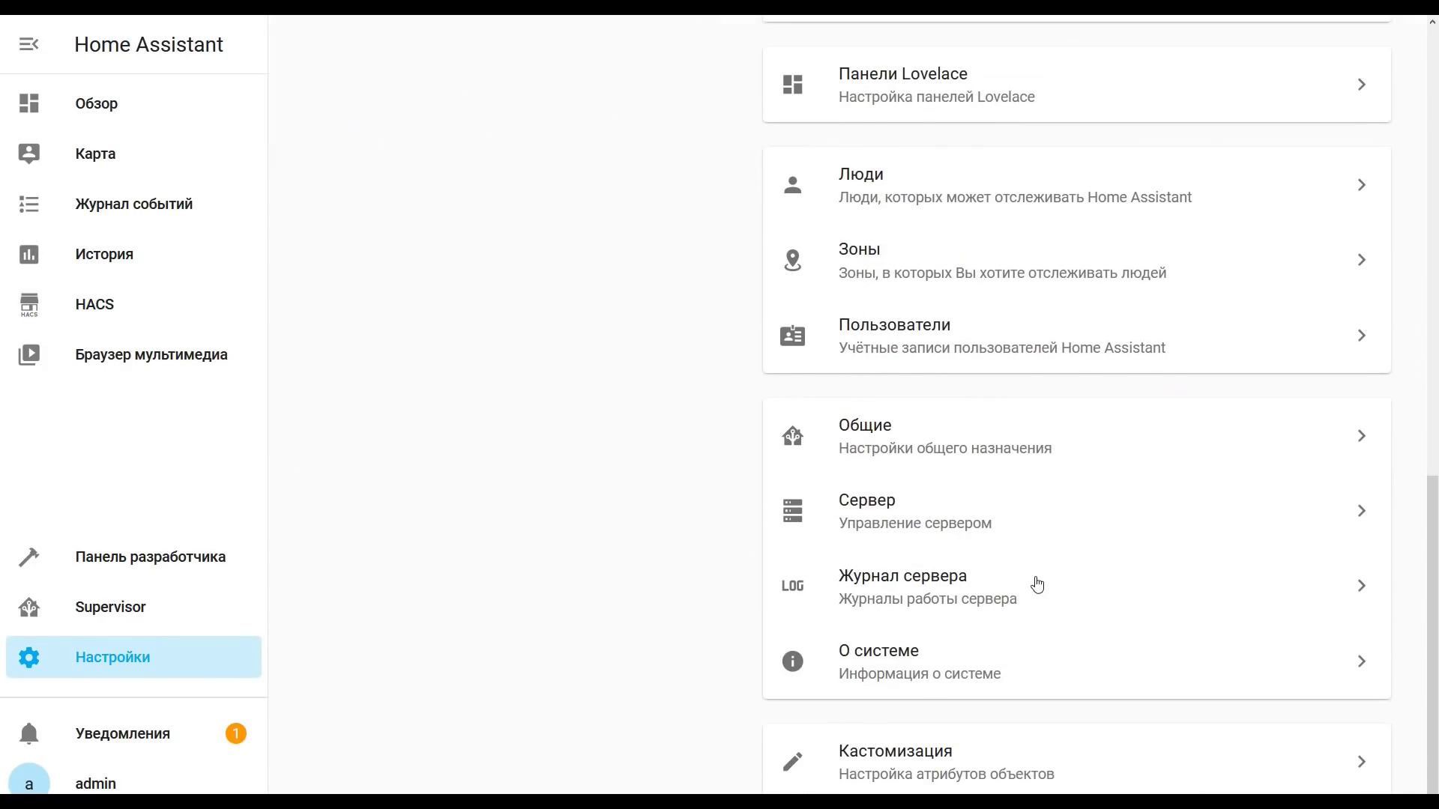
pyautogui.click(909, 525)
pyautogui.click(872, 585)
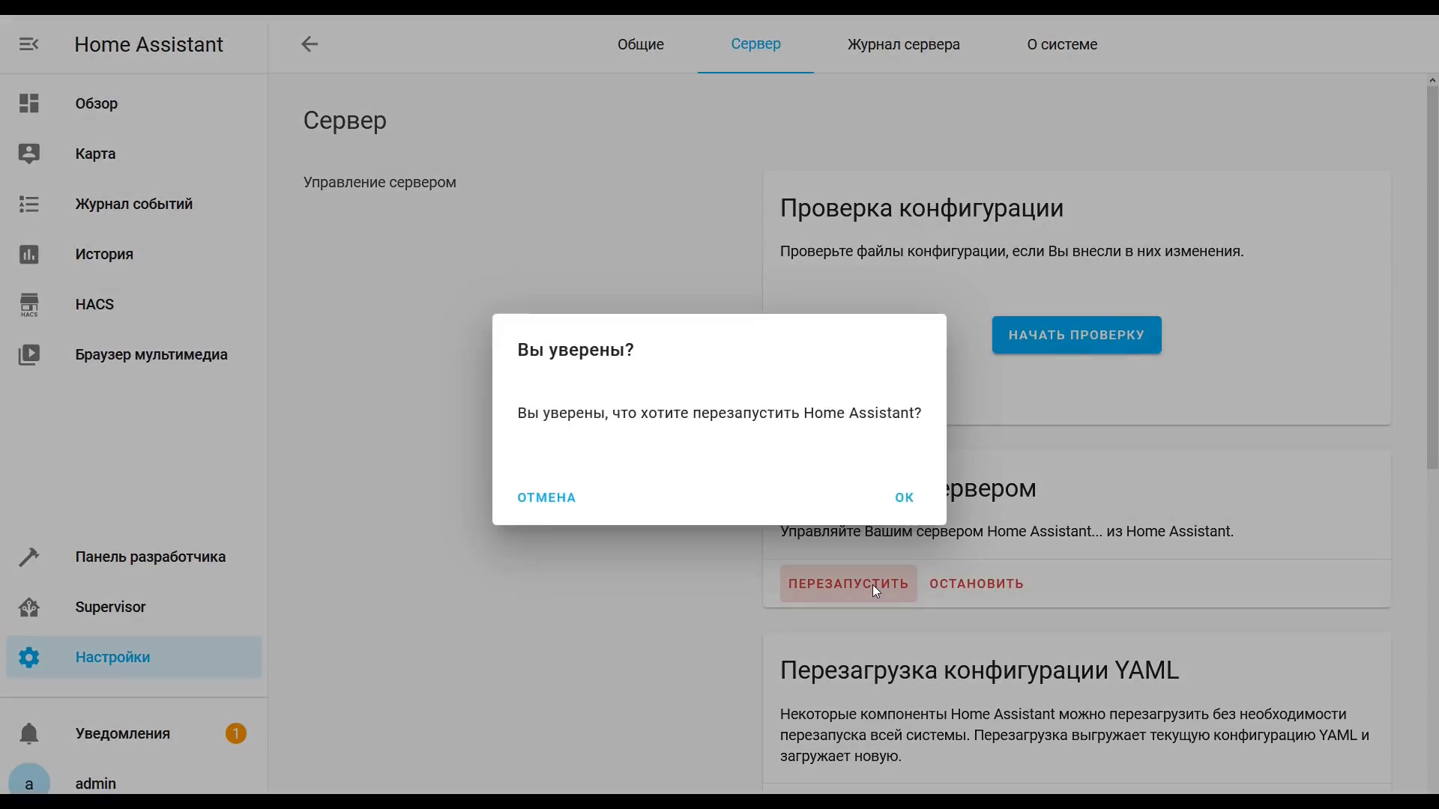
pyautogui.click(905, 498)
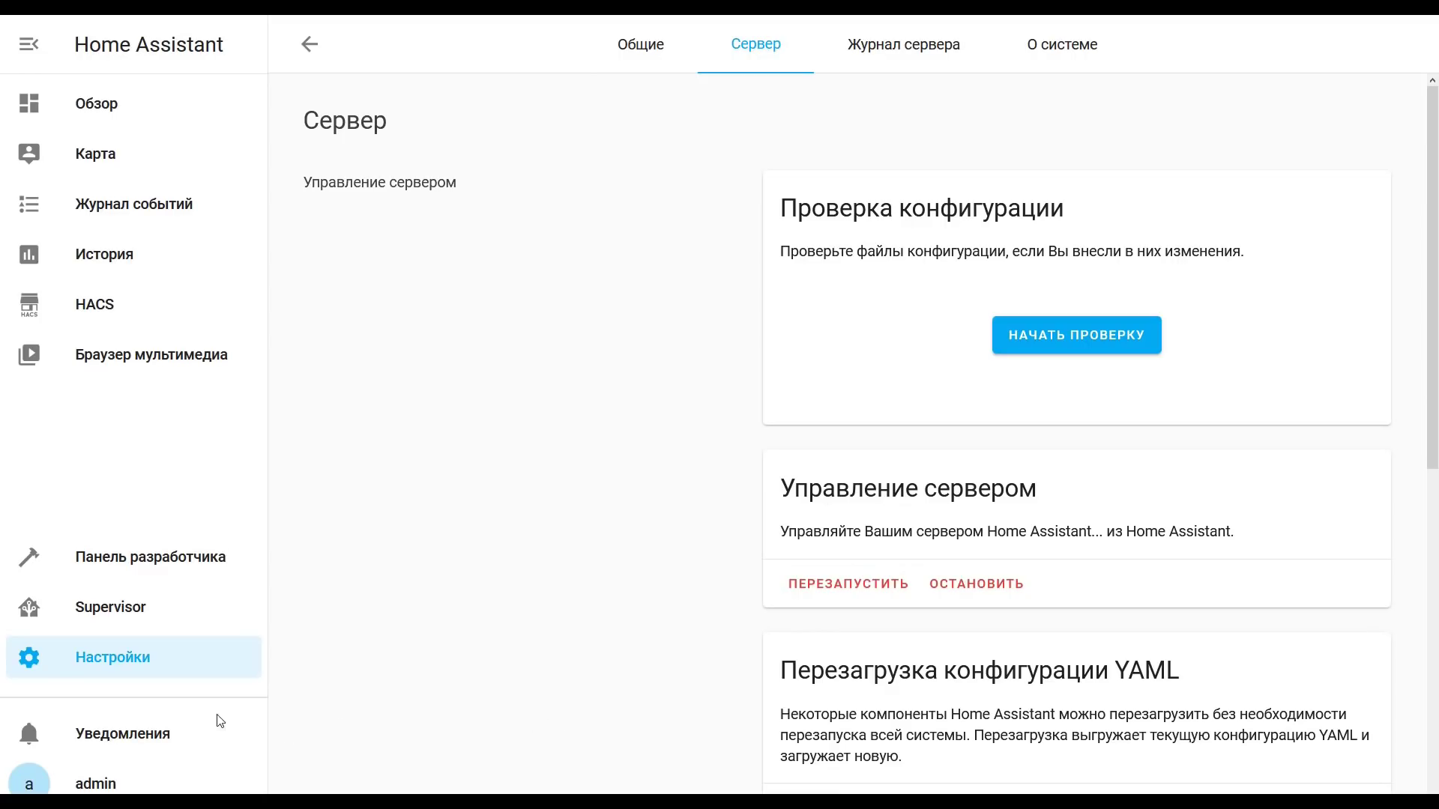
pyautogui.click(171, 667)
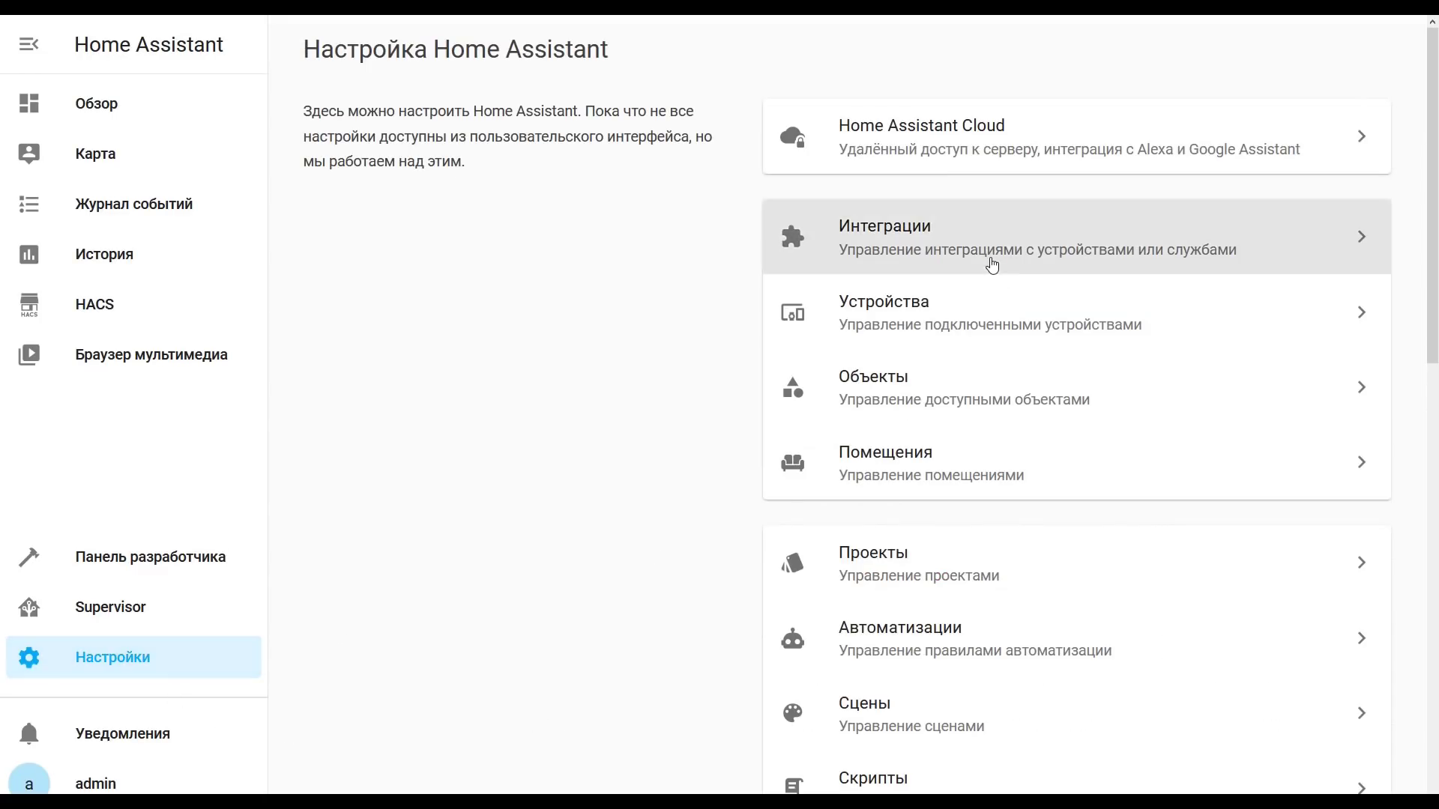
pyautogui.click(993, 263)
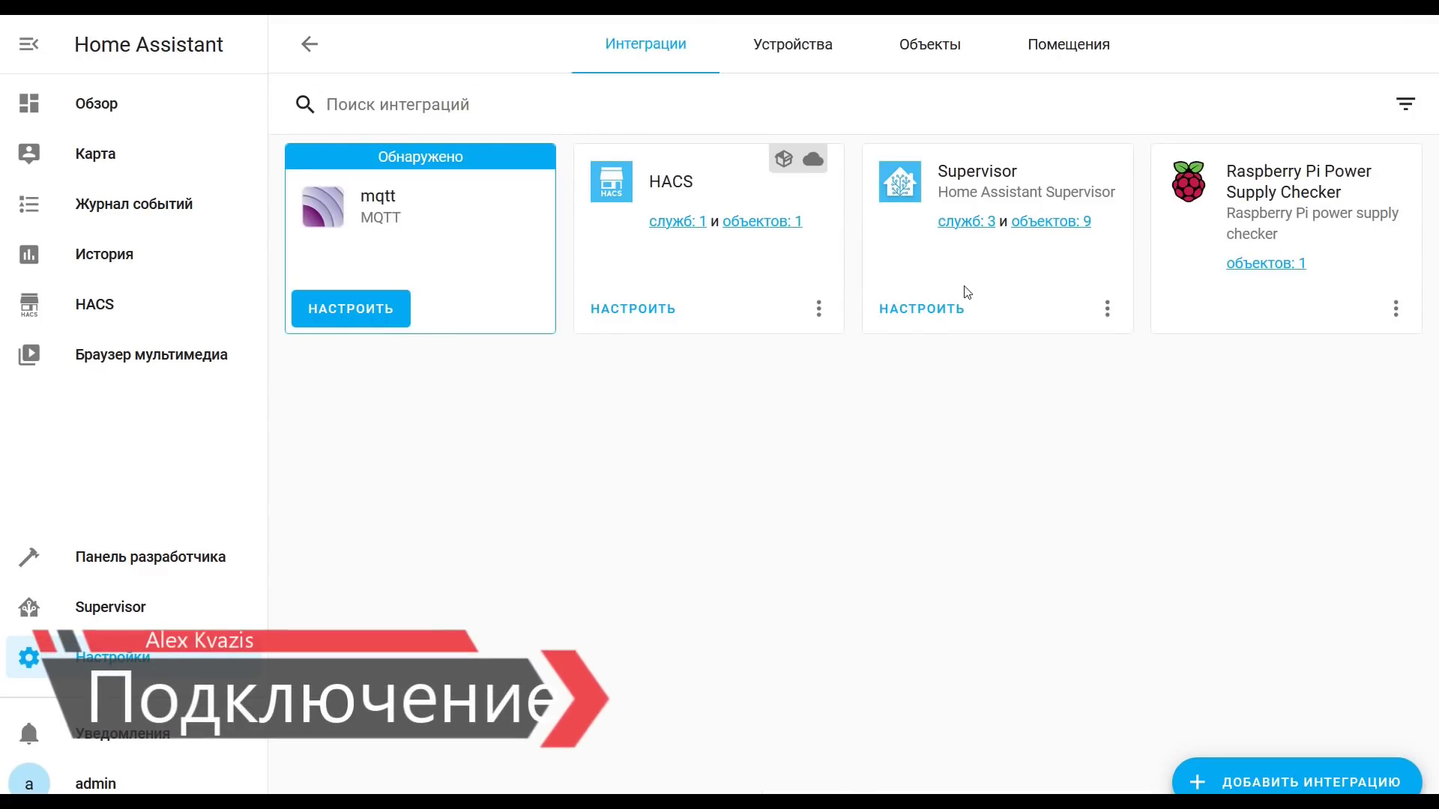
# Step: Start a Xiaomi Gateway 3 integration and choose Add Mi Cloud Account
pyautogui.click(1260, 777)
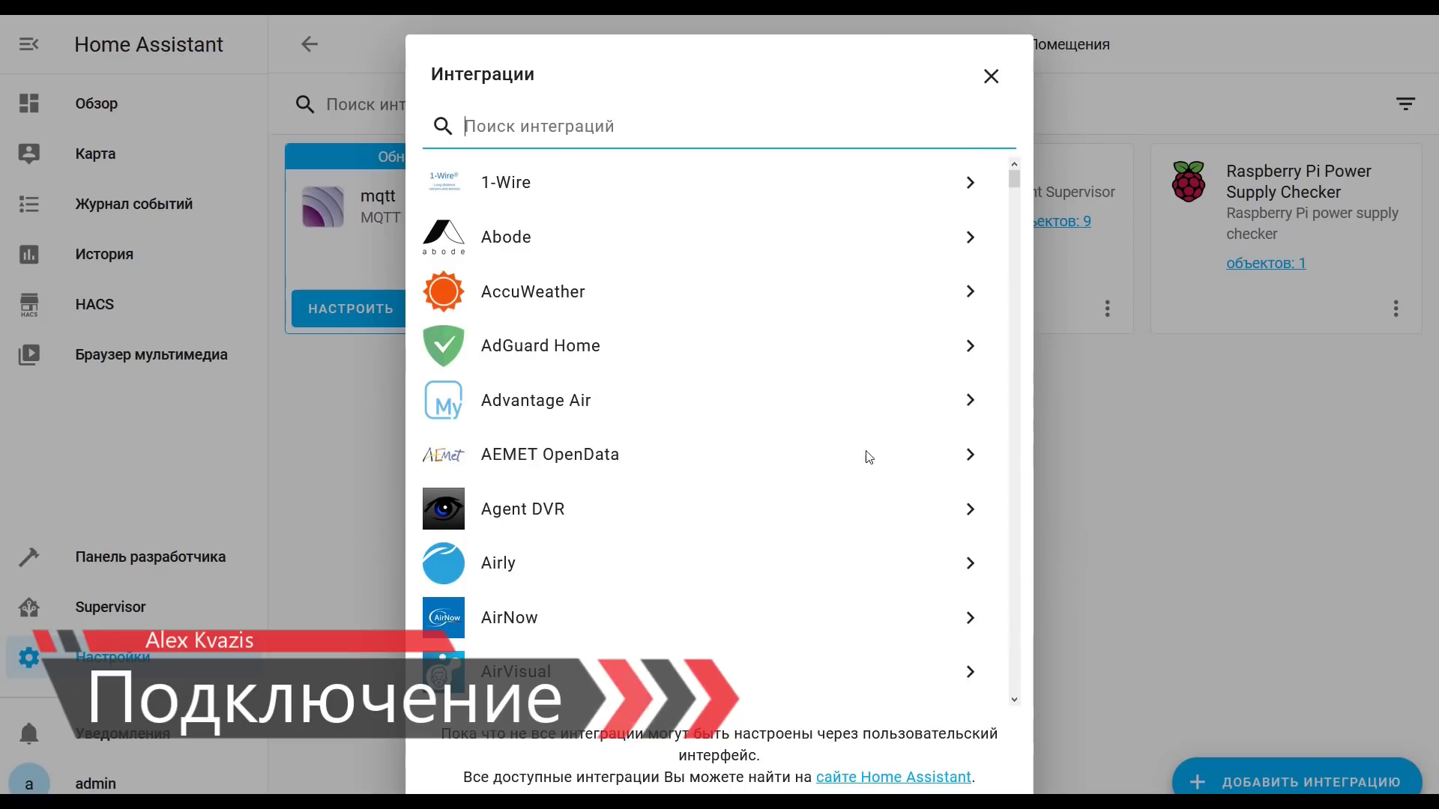
pyautogui.write('3')
pyautogui.click(611, 242)
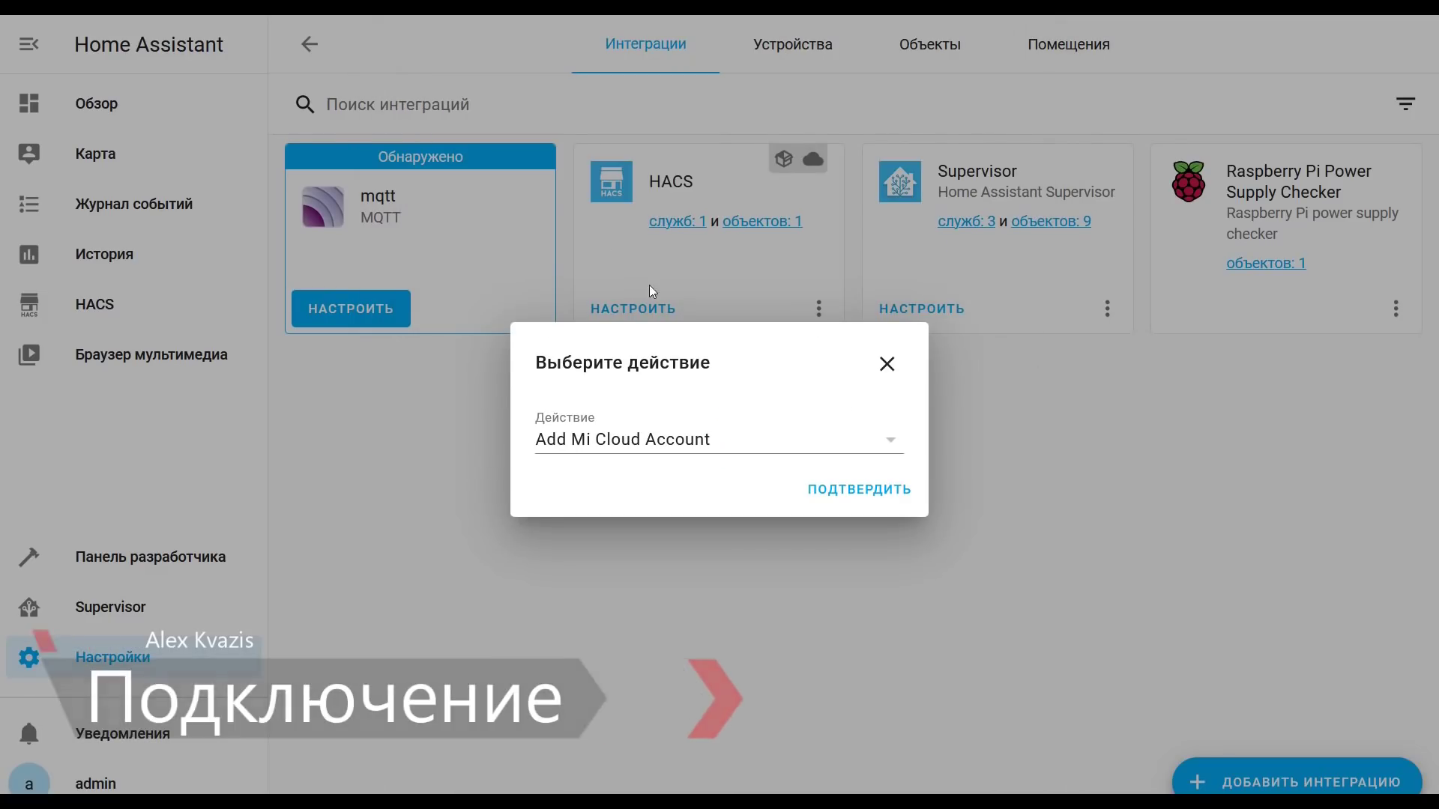
pyautogui.click(852, 493)
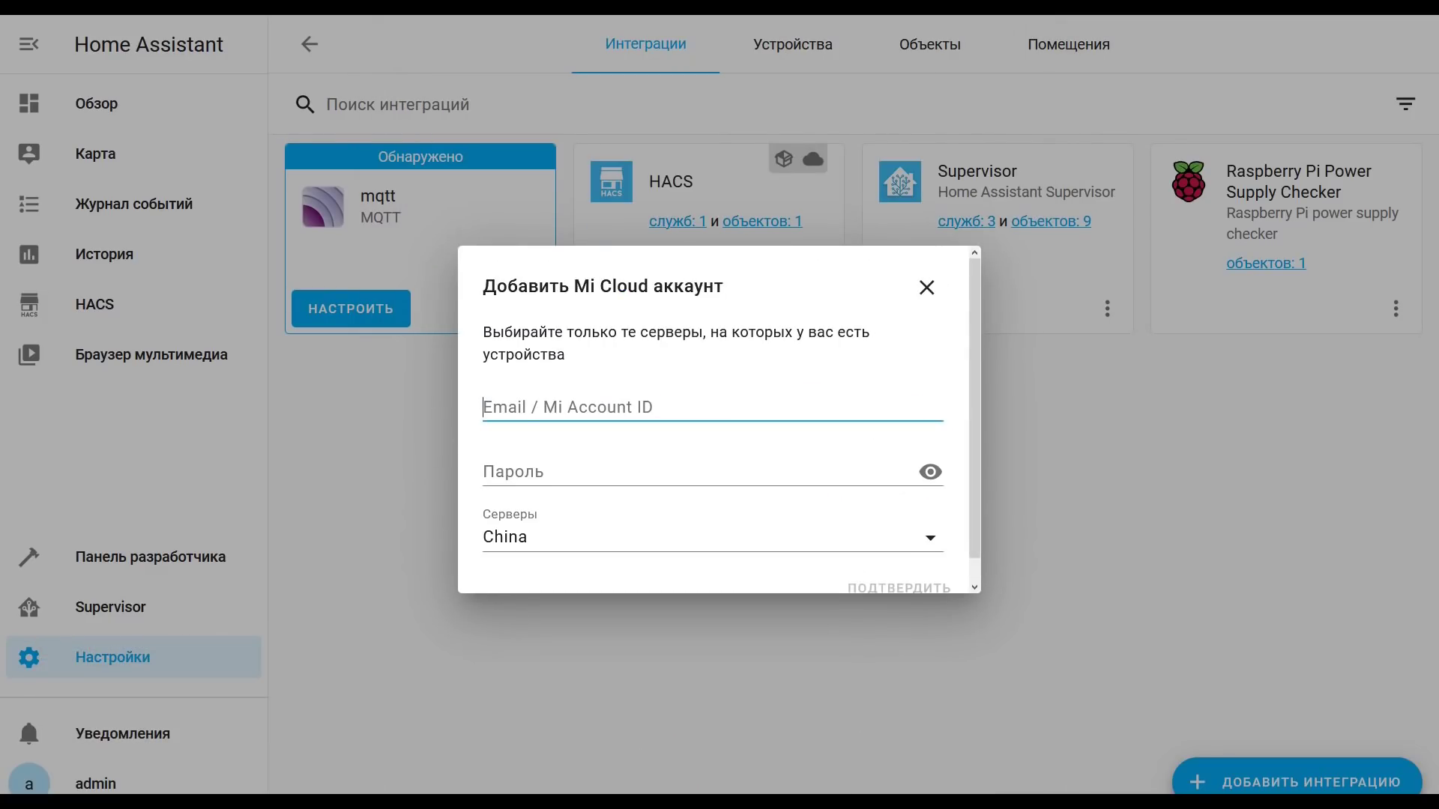
# Step: Enter the Mi account ID and password, submit the login, and close the success message
pyautogui.hotkey('ctrl', 'v')
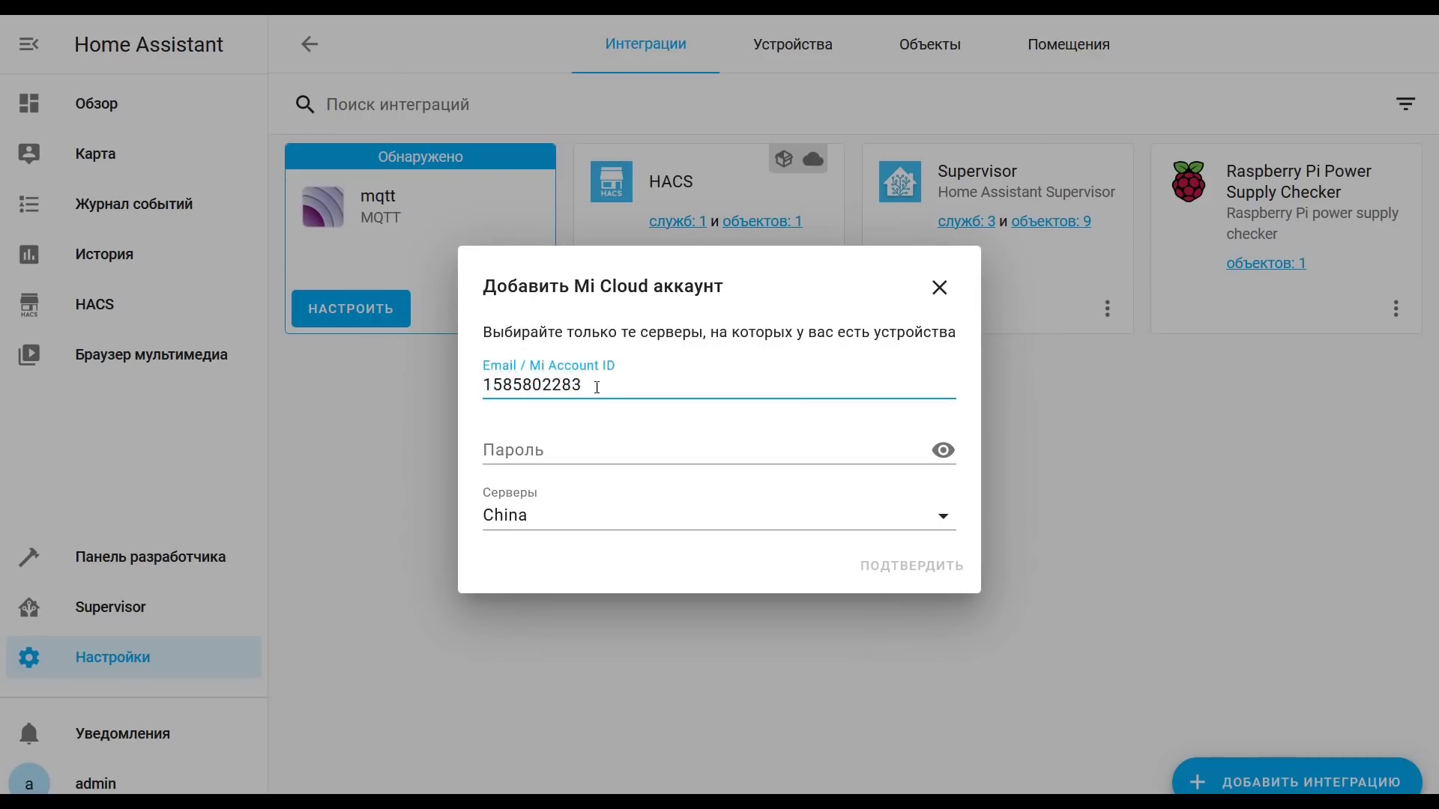
pyautogui.click(609, 455)
pyautogui.write('••')
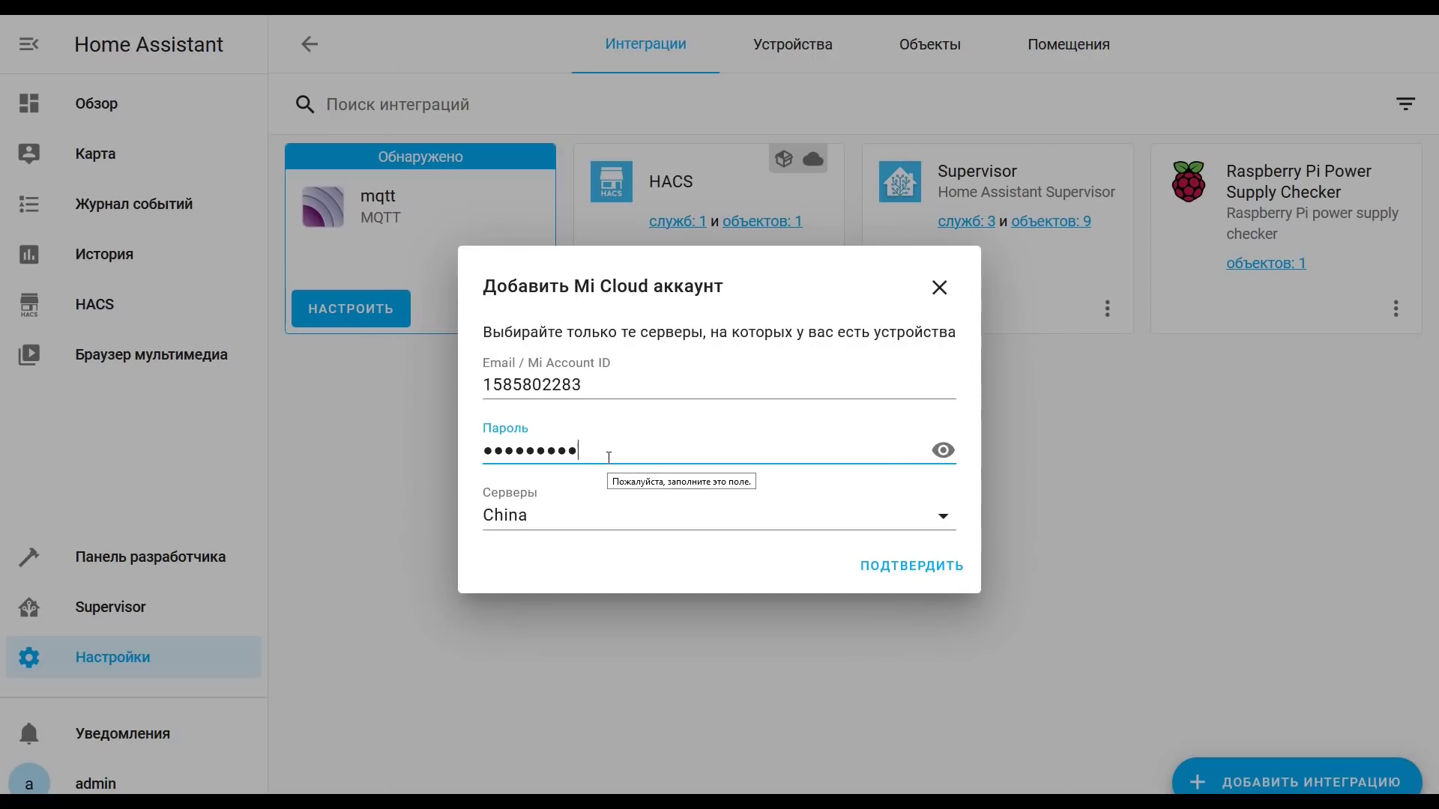
pyautogui.click(937, 580)
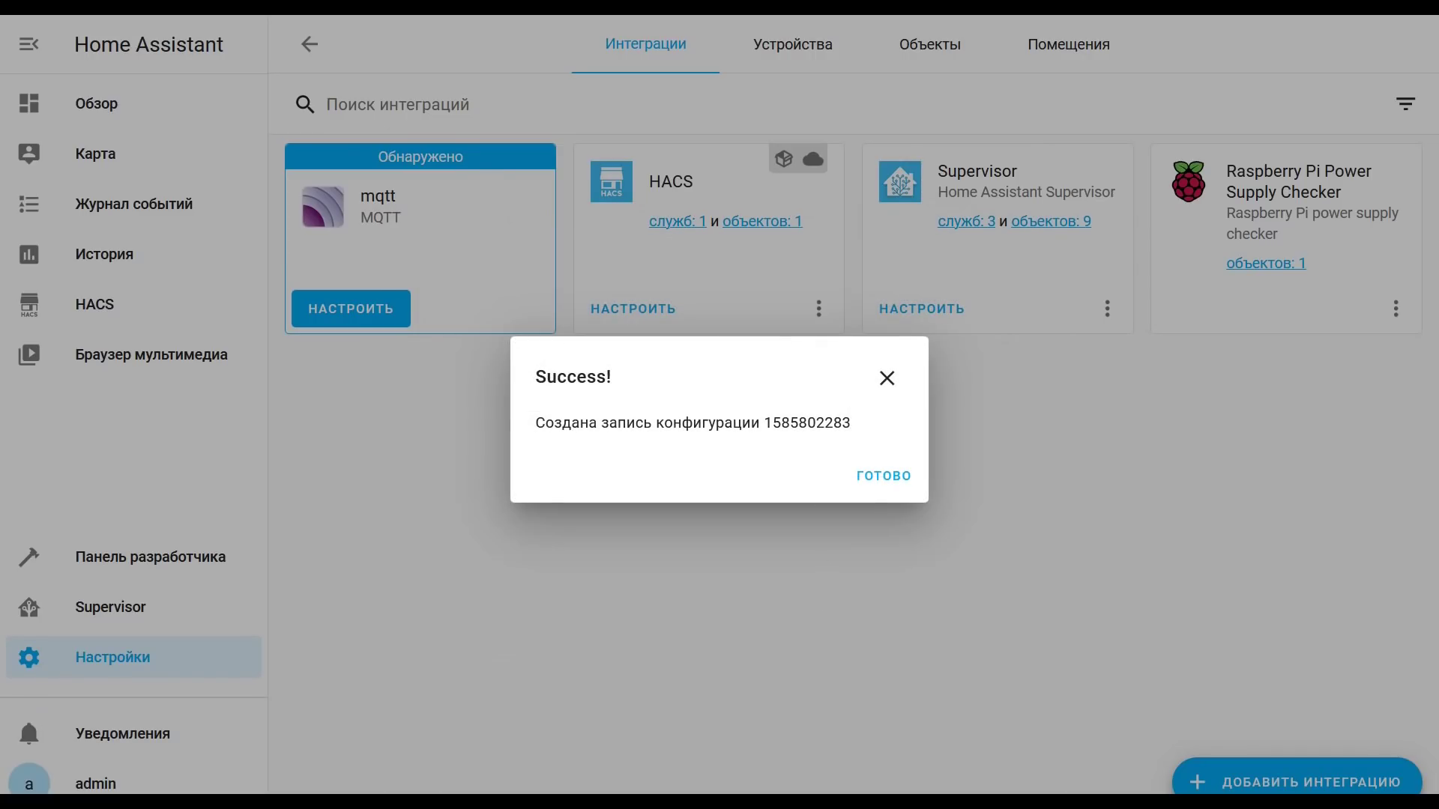
pyautogui.click(896, 482)
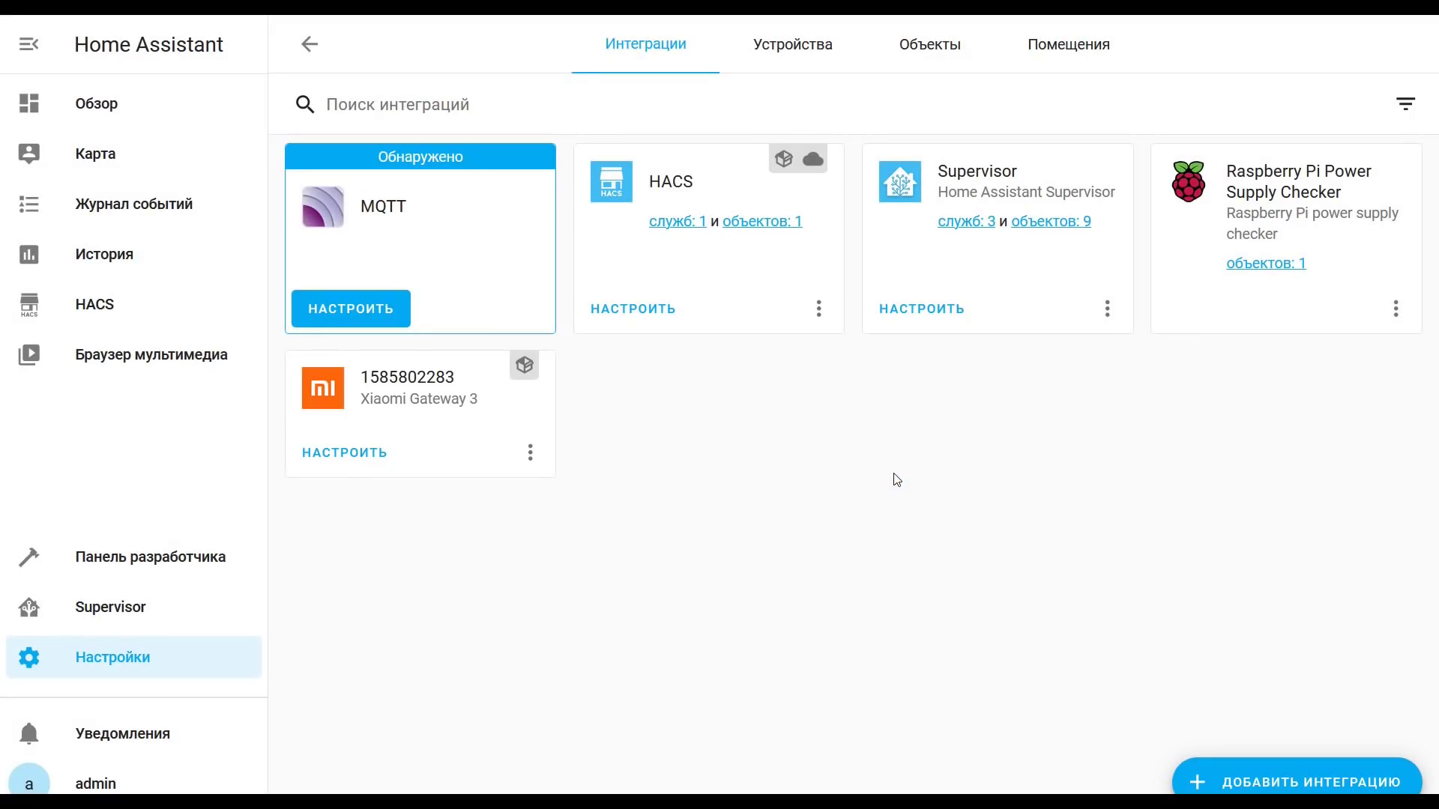
# Step: Add another Xiaomi Gateway 3 integration with action Add Gateway (192.168.0.203) and confirm
pyautogui.click(1259, 784)
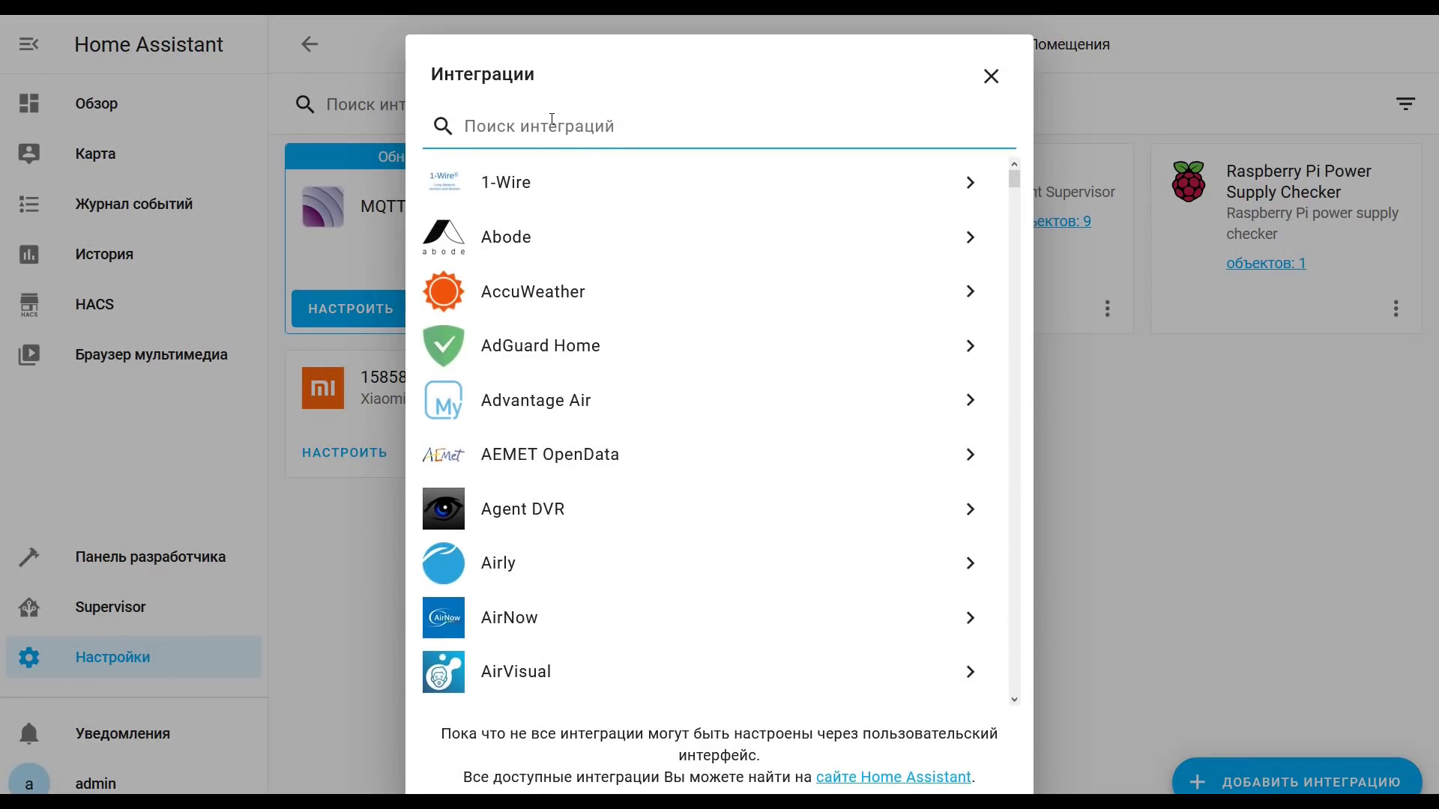
pyautogui.write('3')
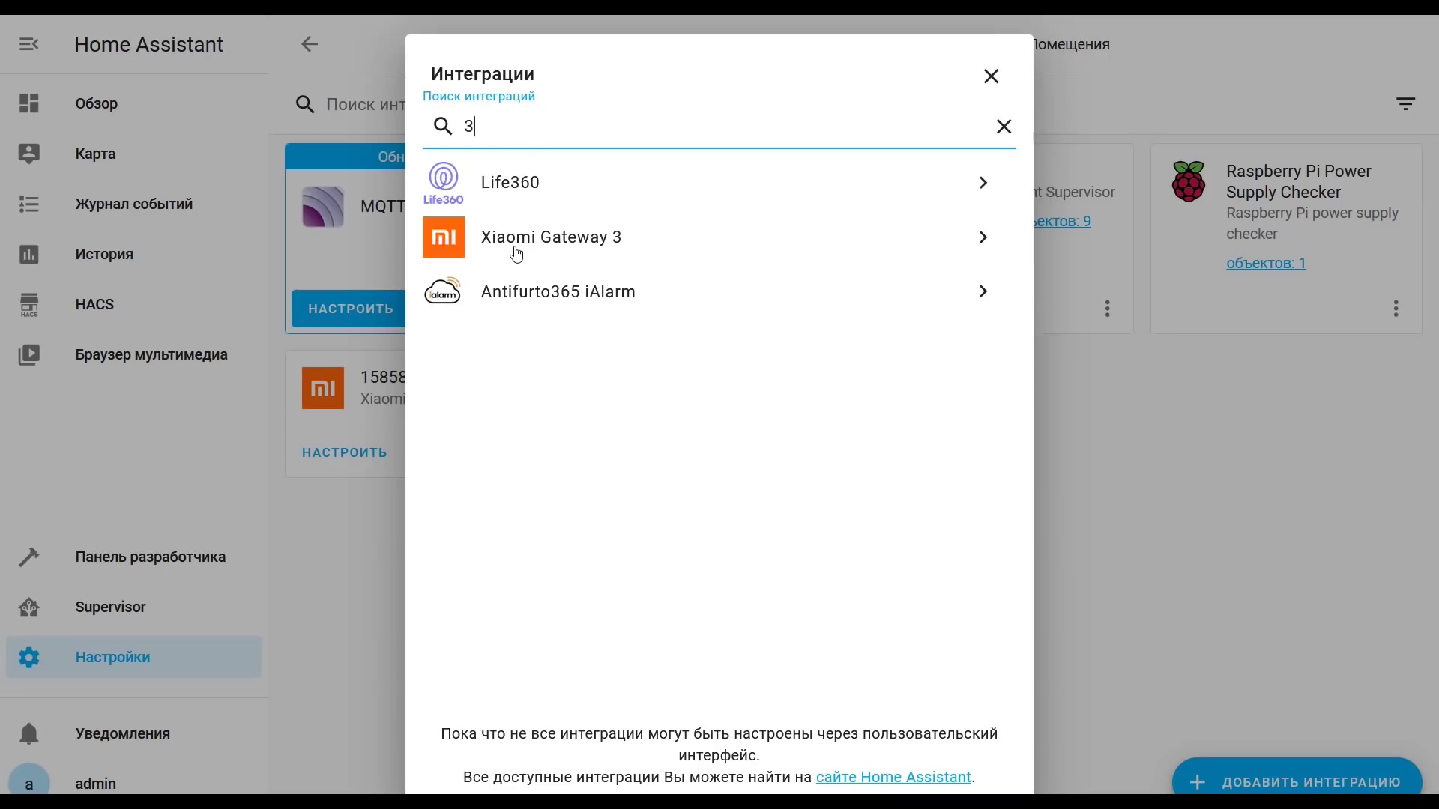
pyautogui.click(514, 248)
pyautogui.click(787, 451)
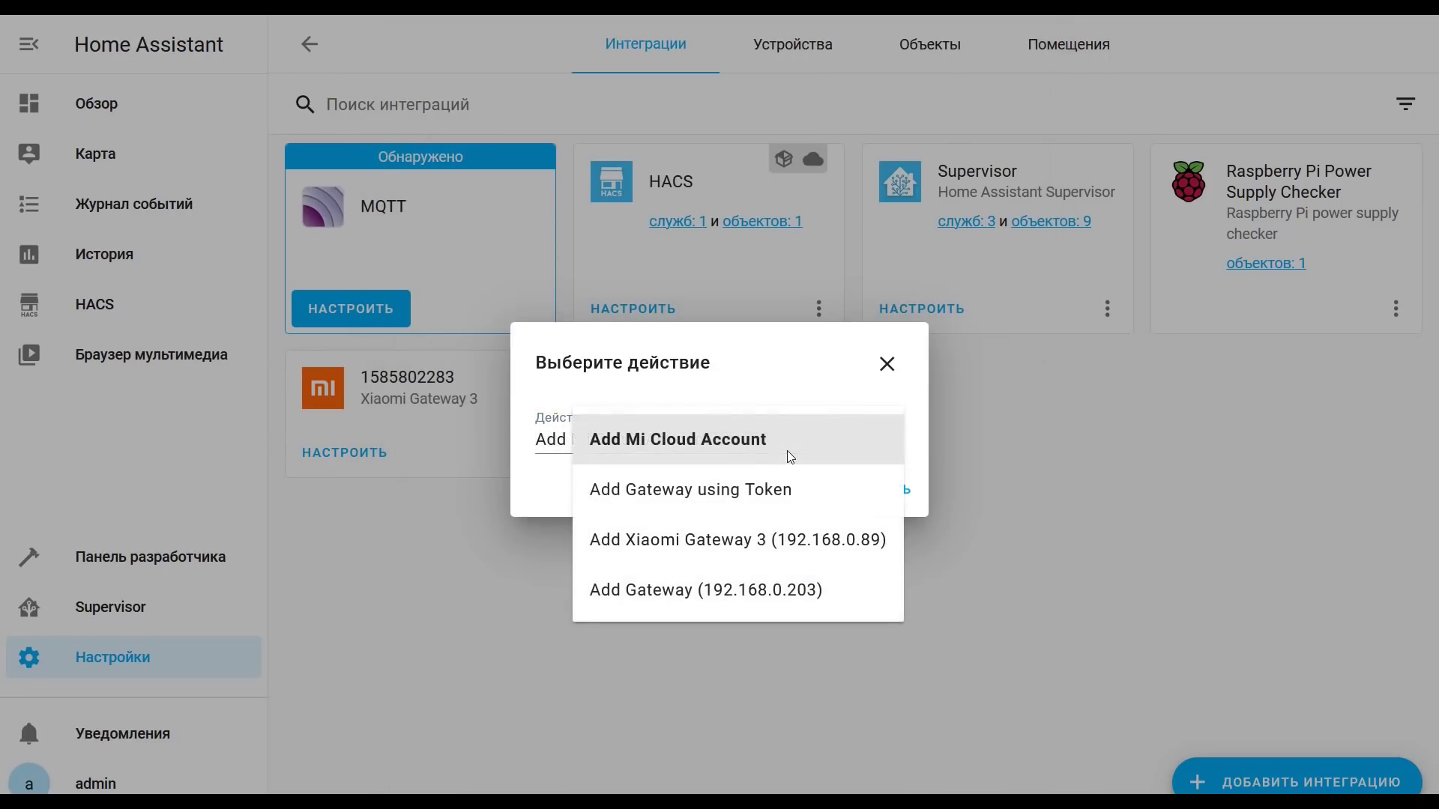
pyautogui.click(727, 591)
pyautogui.click(882, 495)
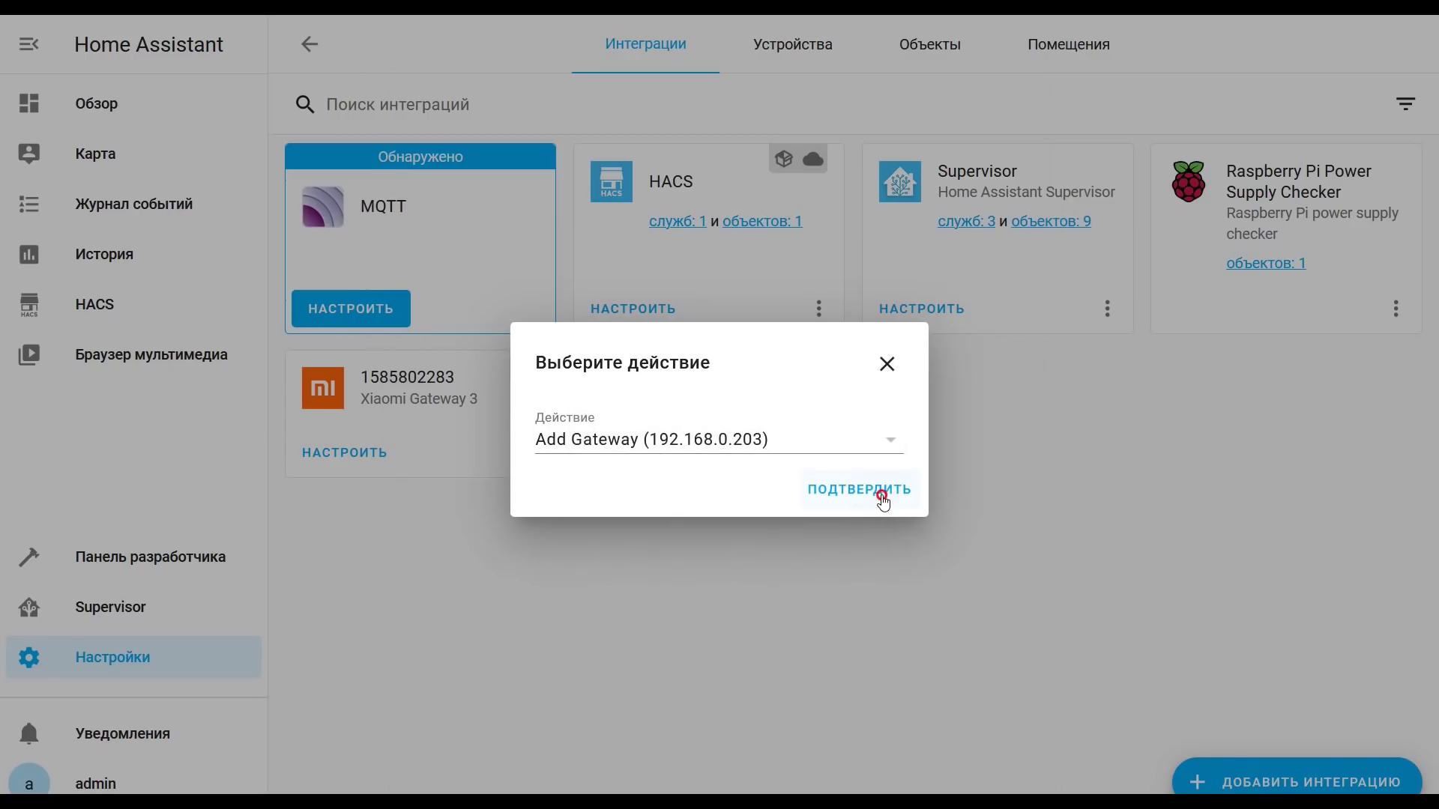
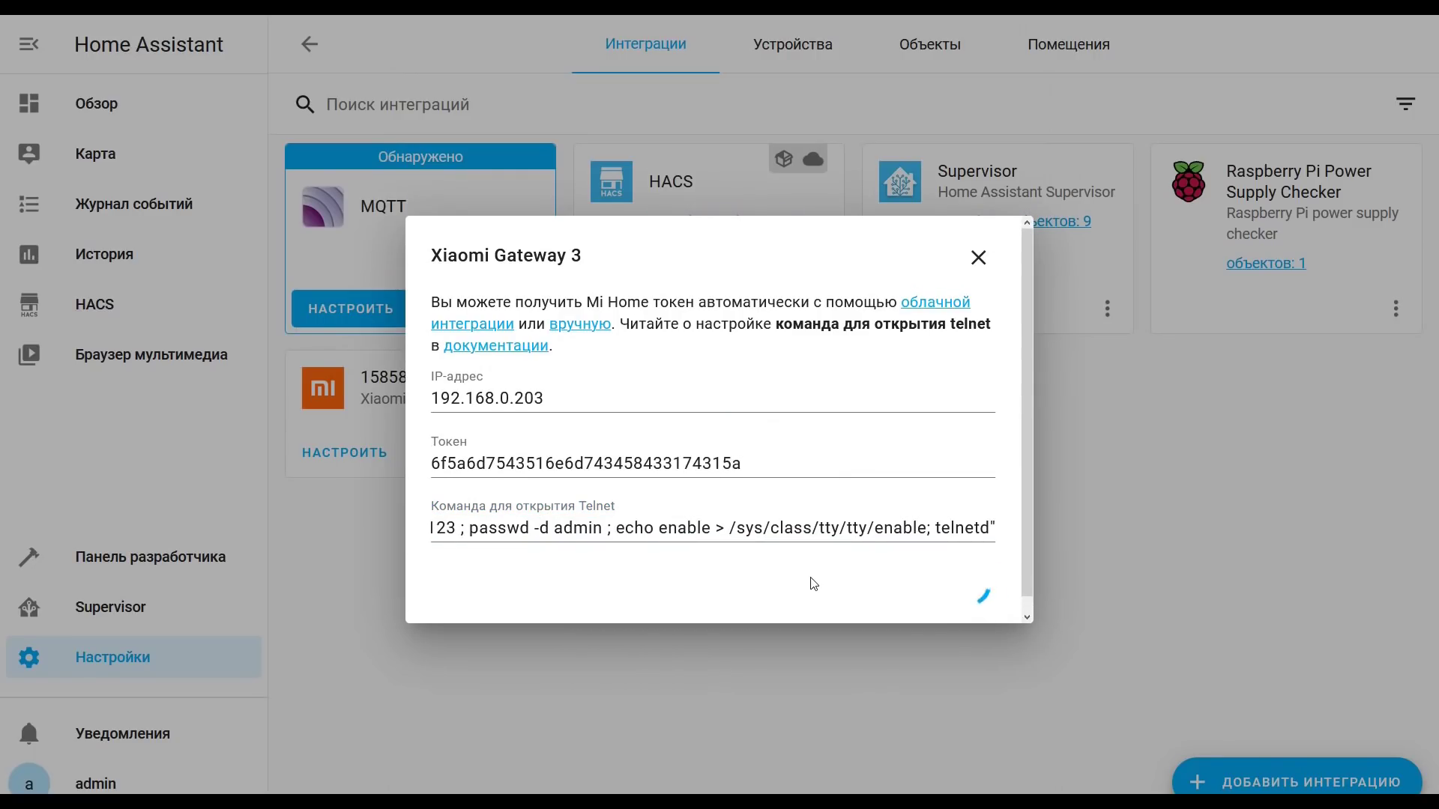
# Step: Dismiss the success dialog and browse the 192.168.0.203 gateway's devices, including Gateway
pyautogui.click(892, 477)
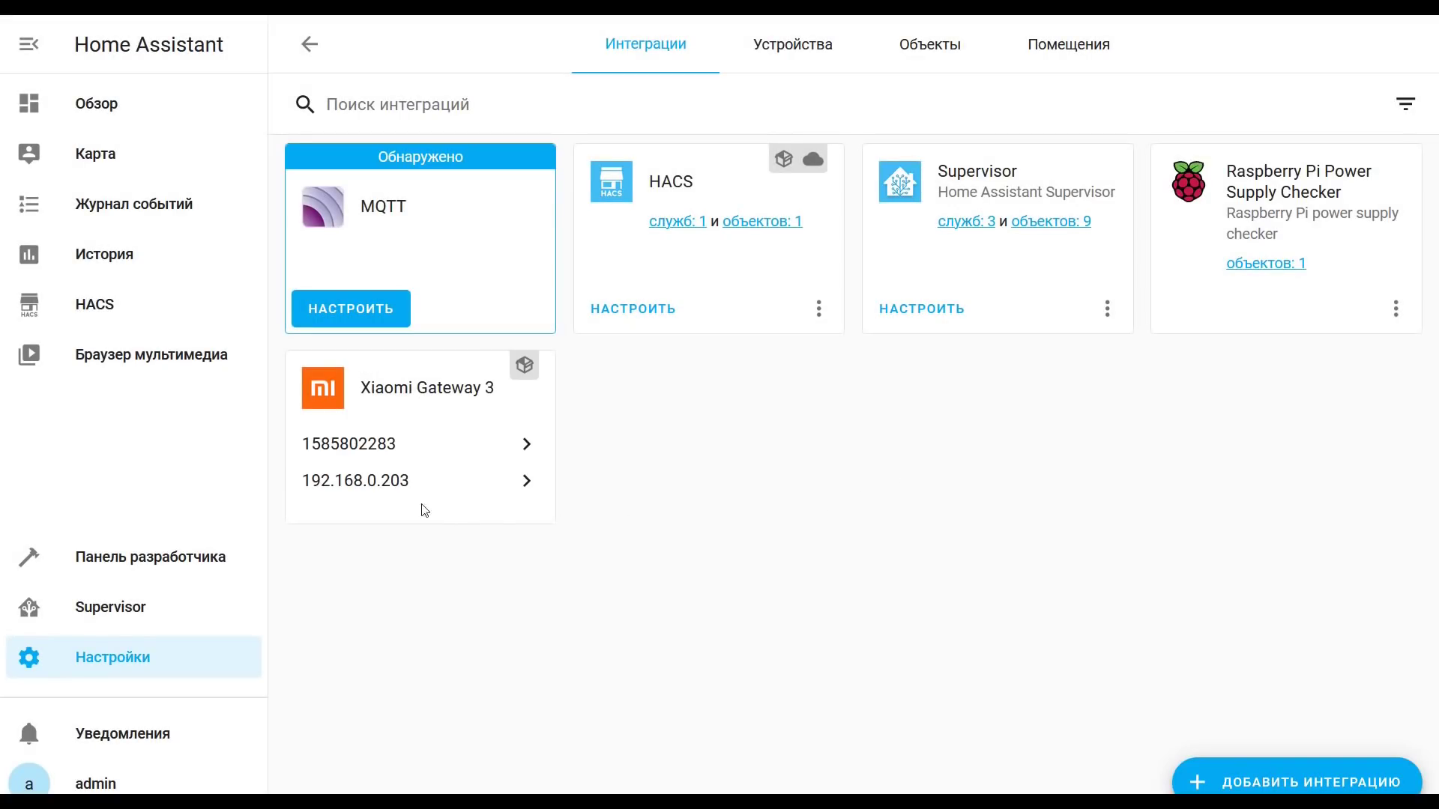
pyautogui.click(395, 479)
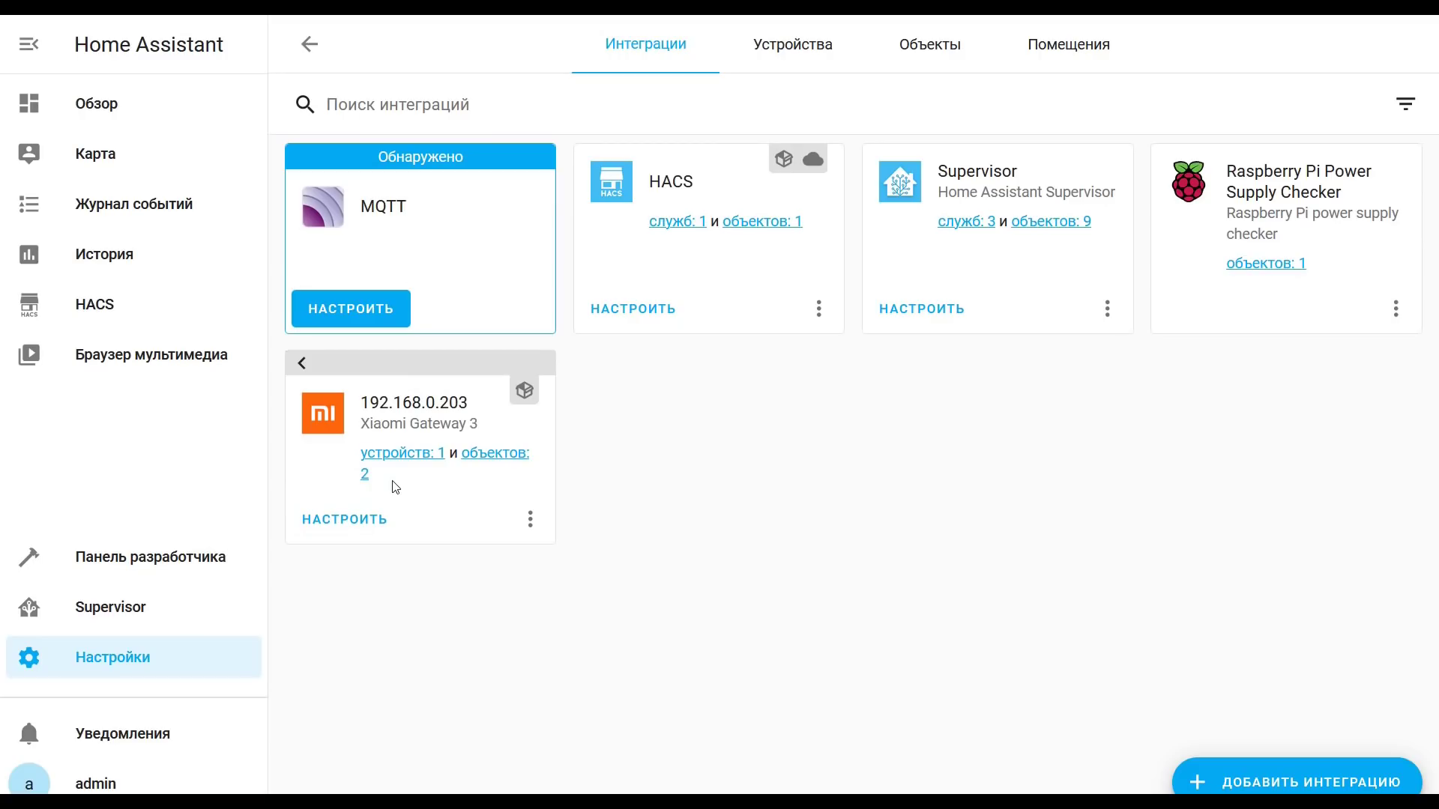
pyautogui.click(402, 457)
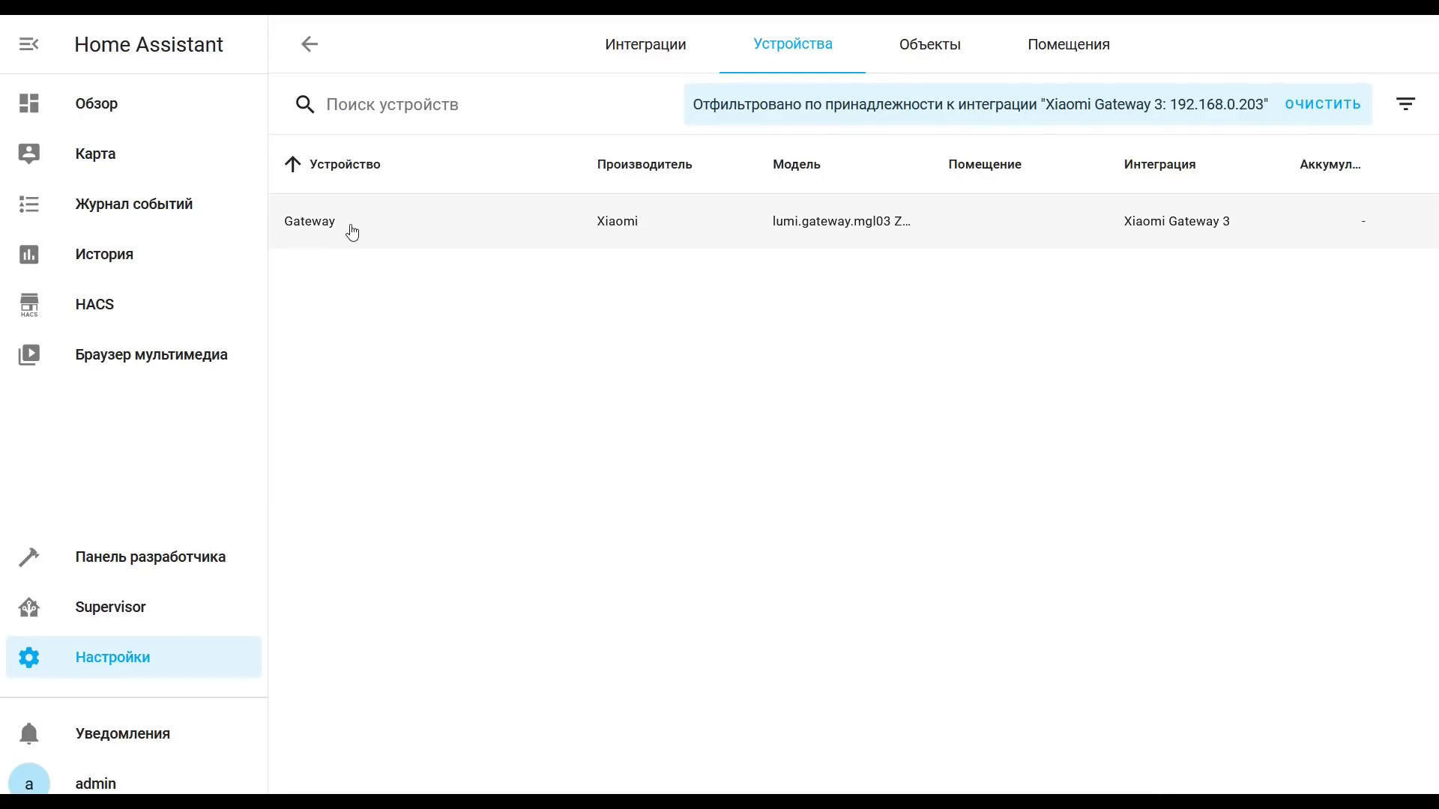
pyautogui.click(351, 234)
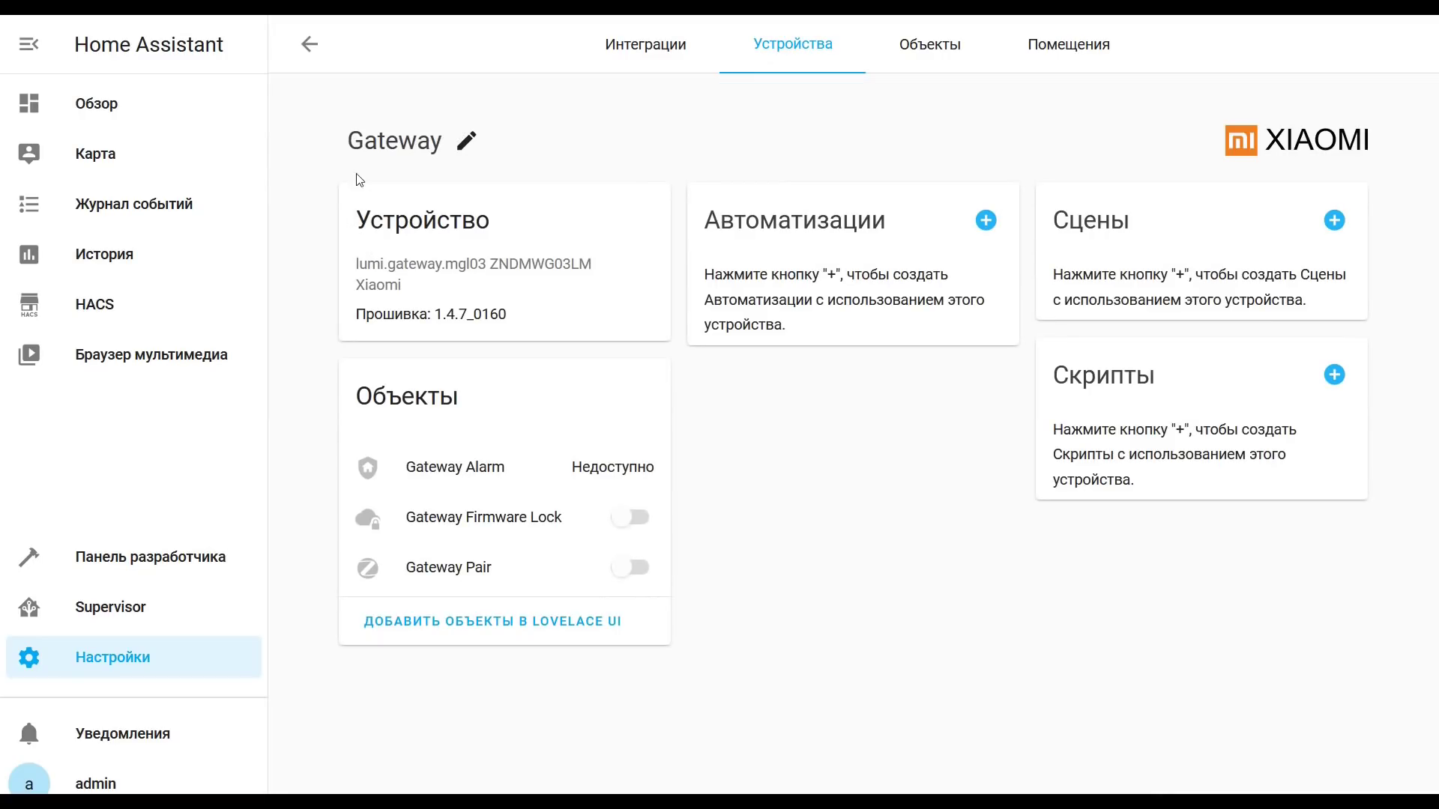
pyautogui.click(320, 63)
# Step: Return to Integrations and recheck the 192.168.0.203 entry's device list
pyautogui.click(317, 60)
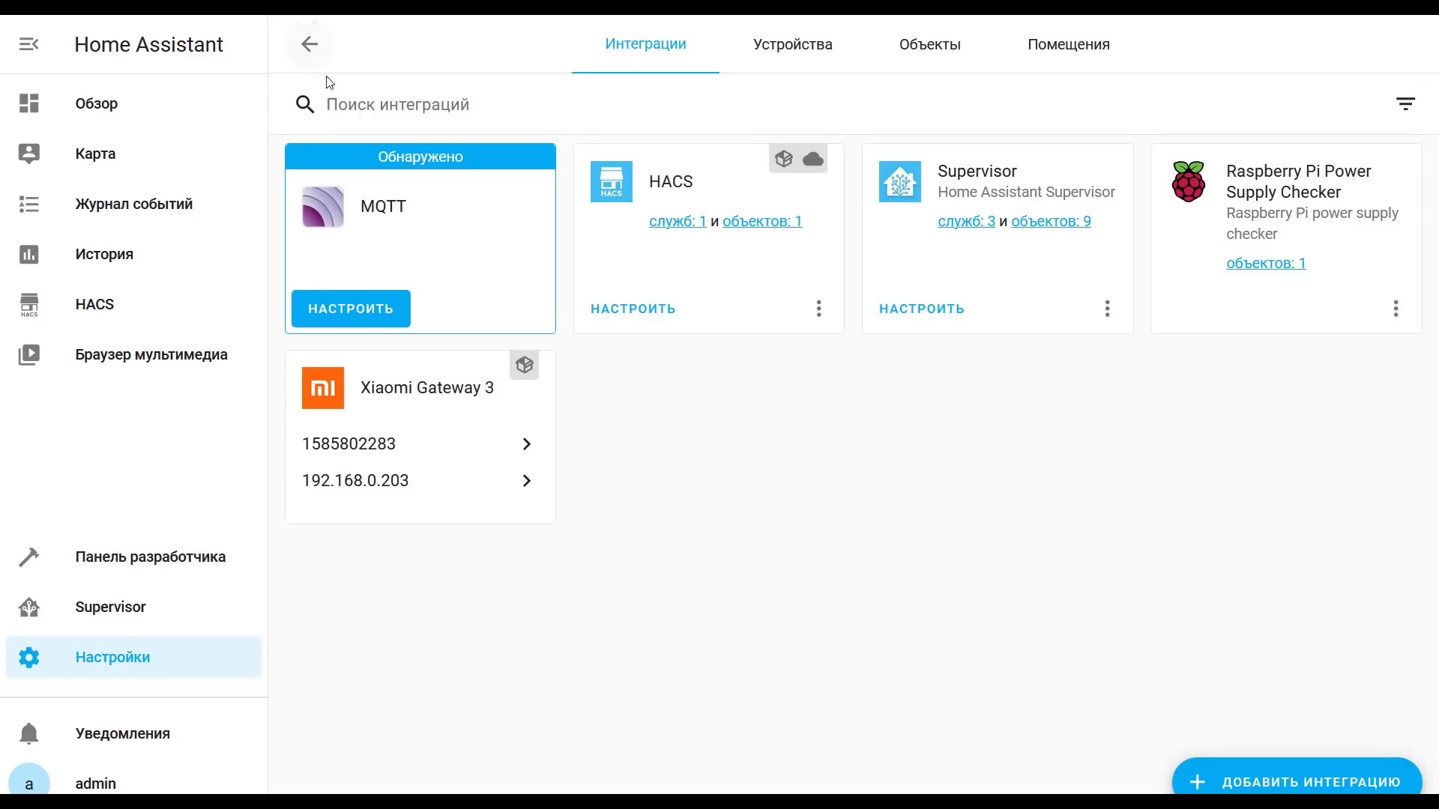
pyautogui.click(465, 486)
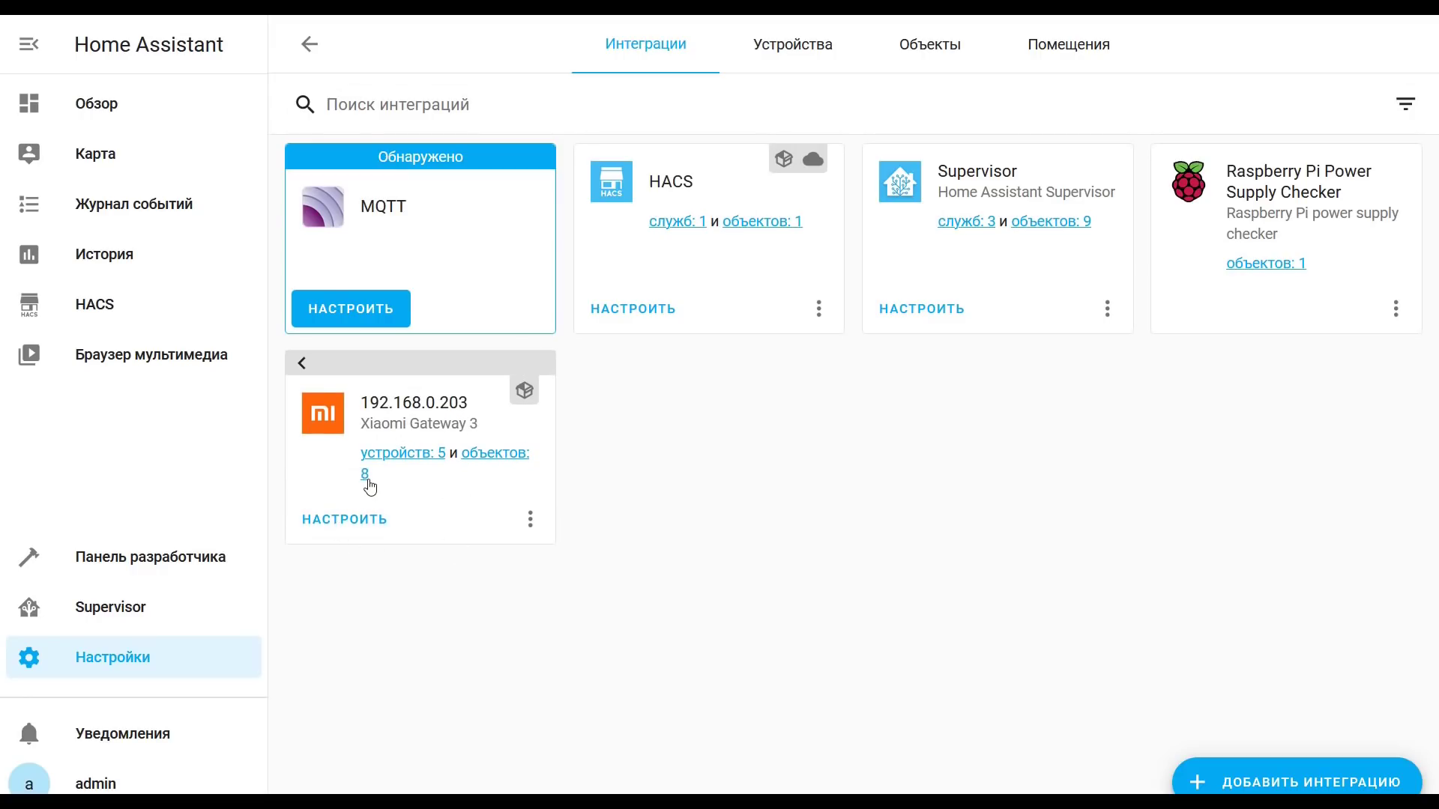
pyautogui.click(398, 452)
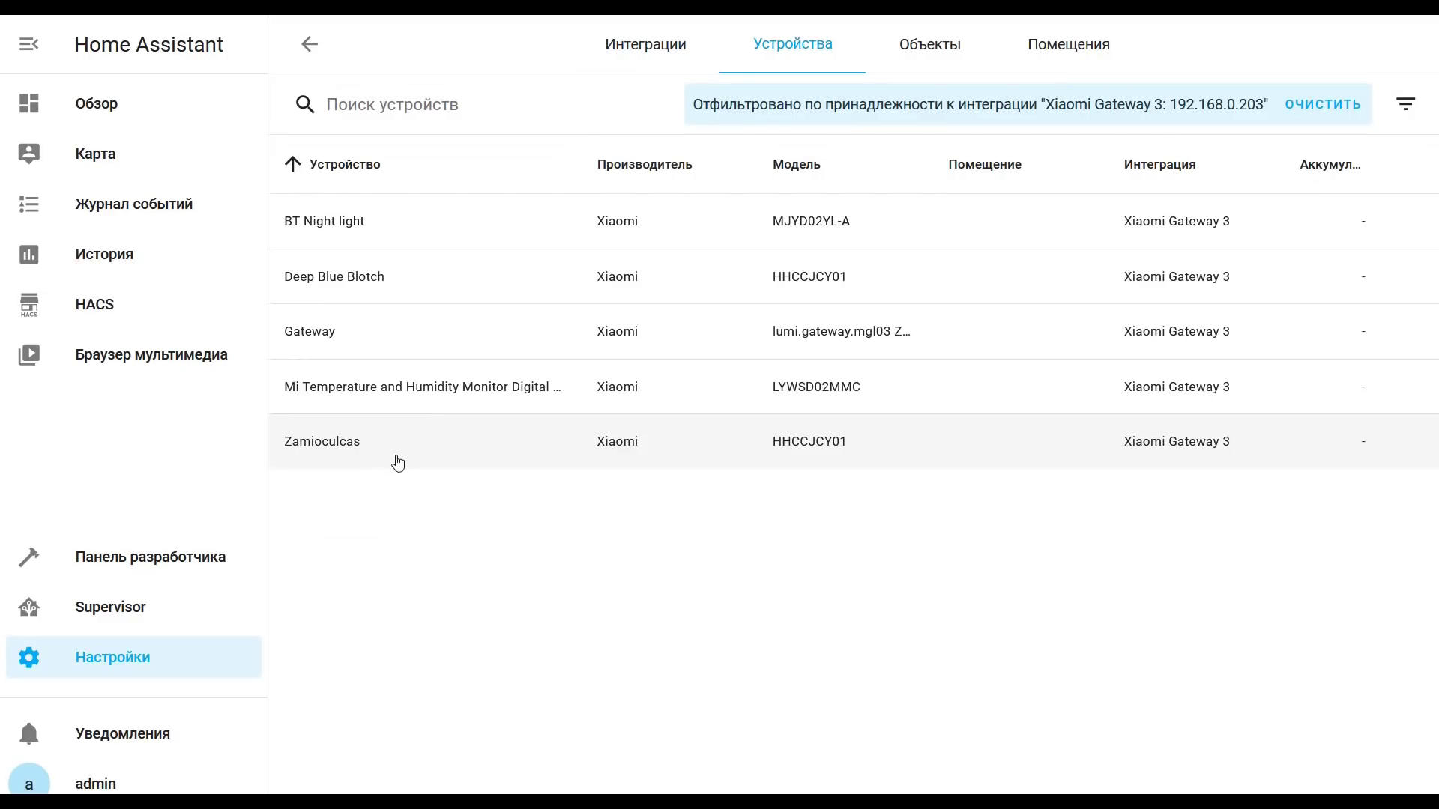
pyautogui.click(307, 48)
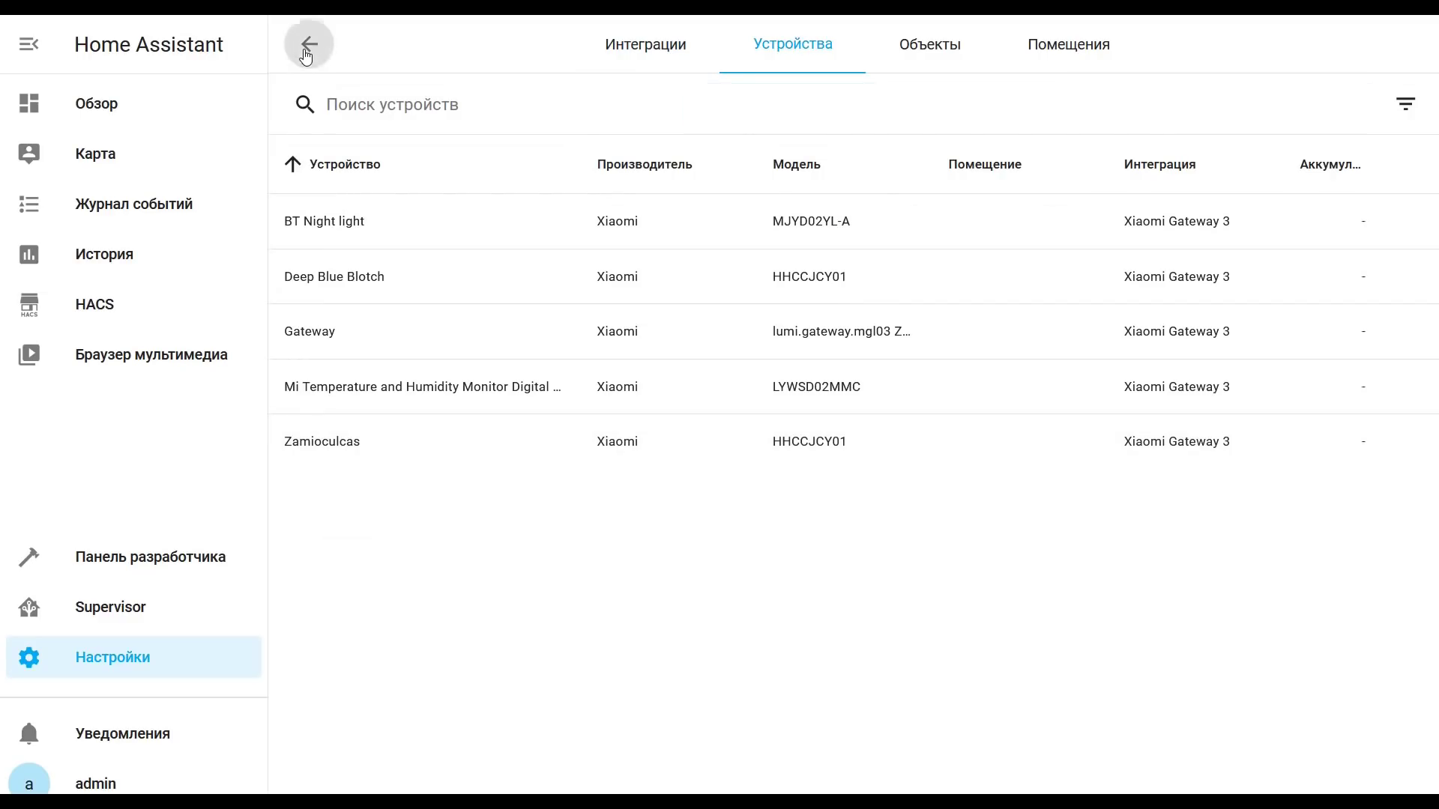
pyautogui.click(502, 478)
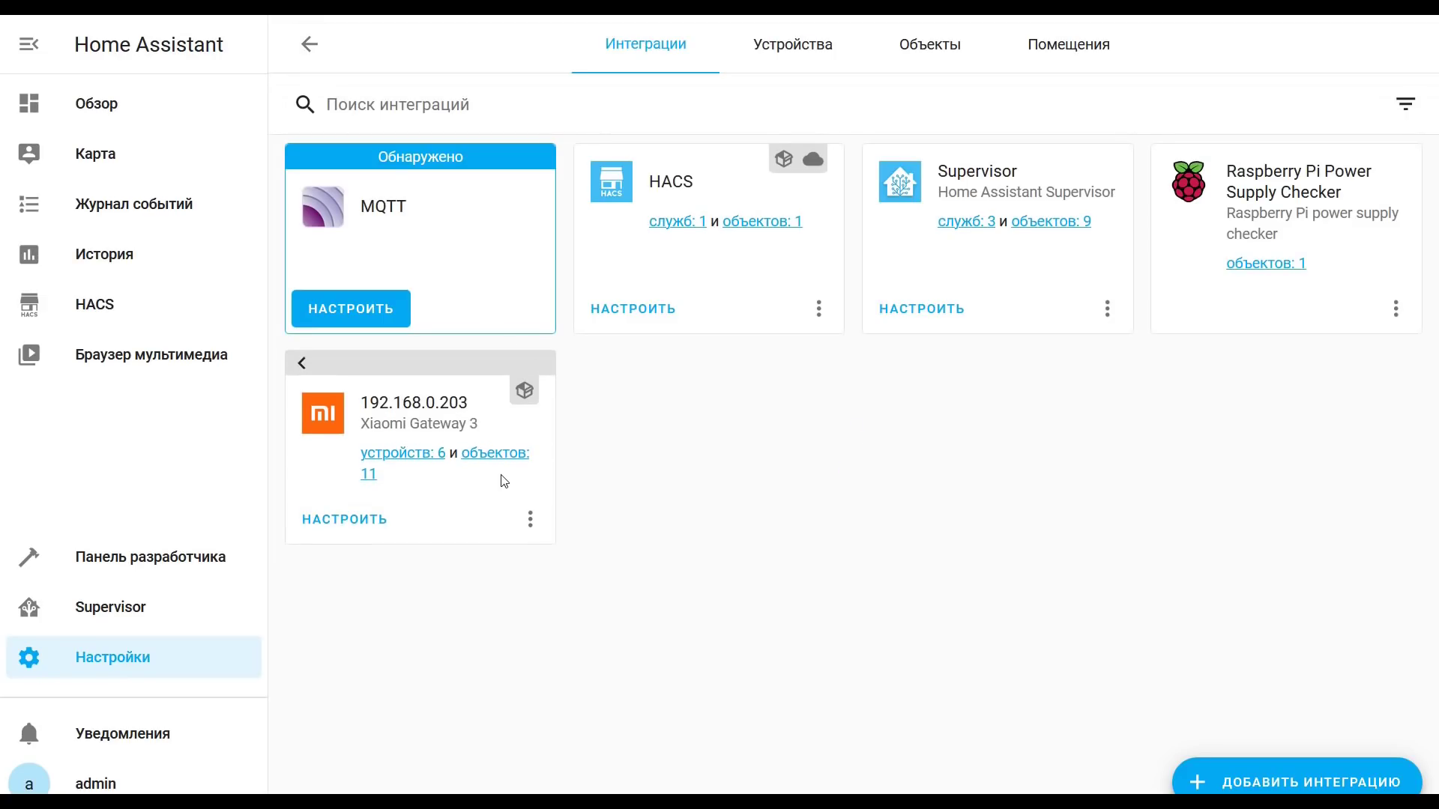
# Step: Set the Xiaomi Gateway 3 Режим работы to zigbee2mqtt and confirm the settings
pyautogui.click(366, 519)
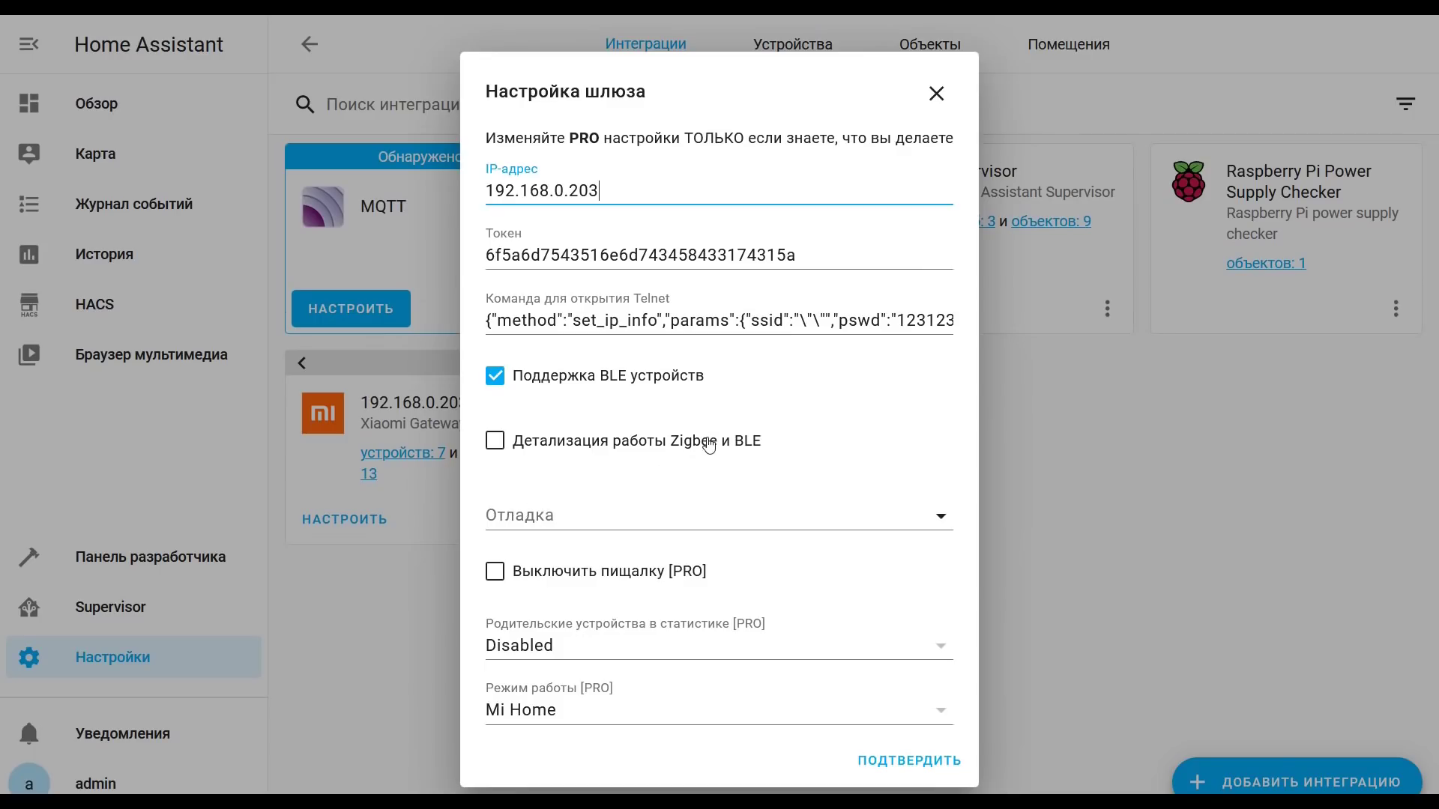
pyautogui.click(847, 709)
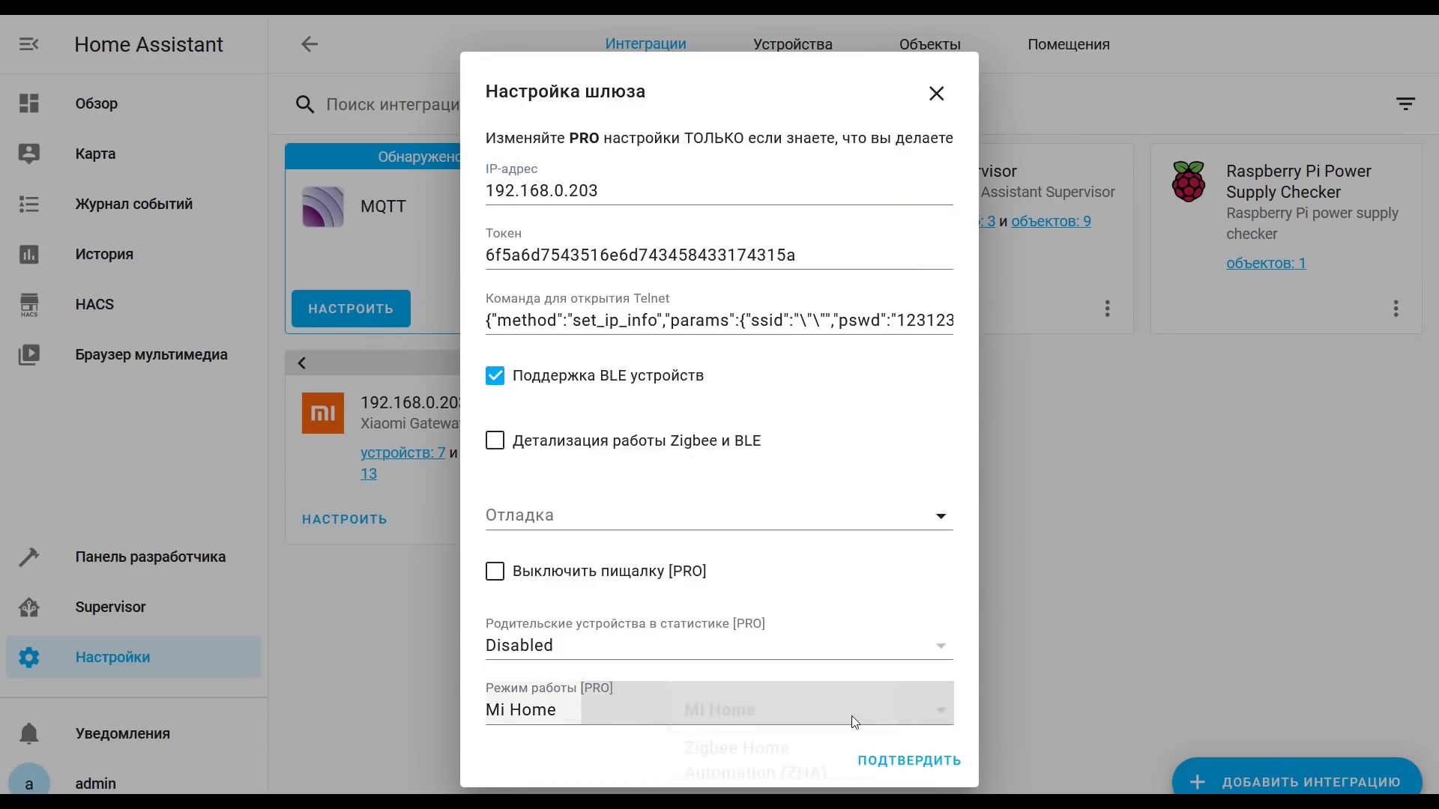
pyautogui.scroll(-1, 832, 727)
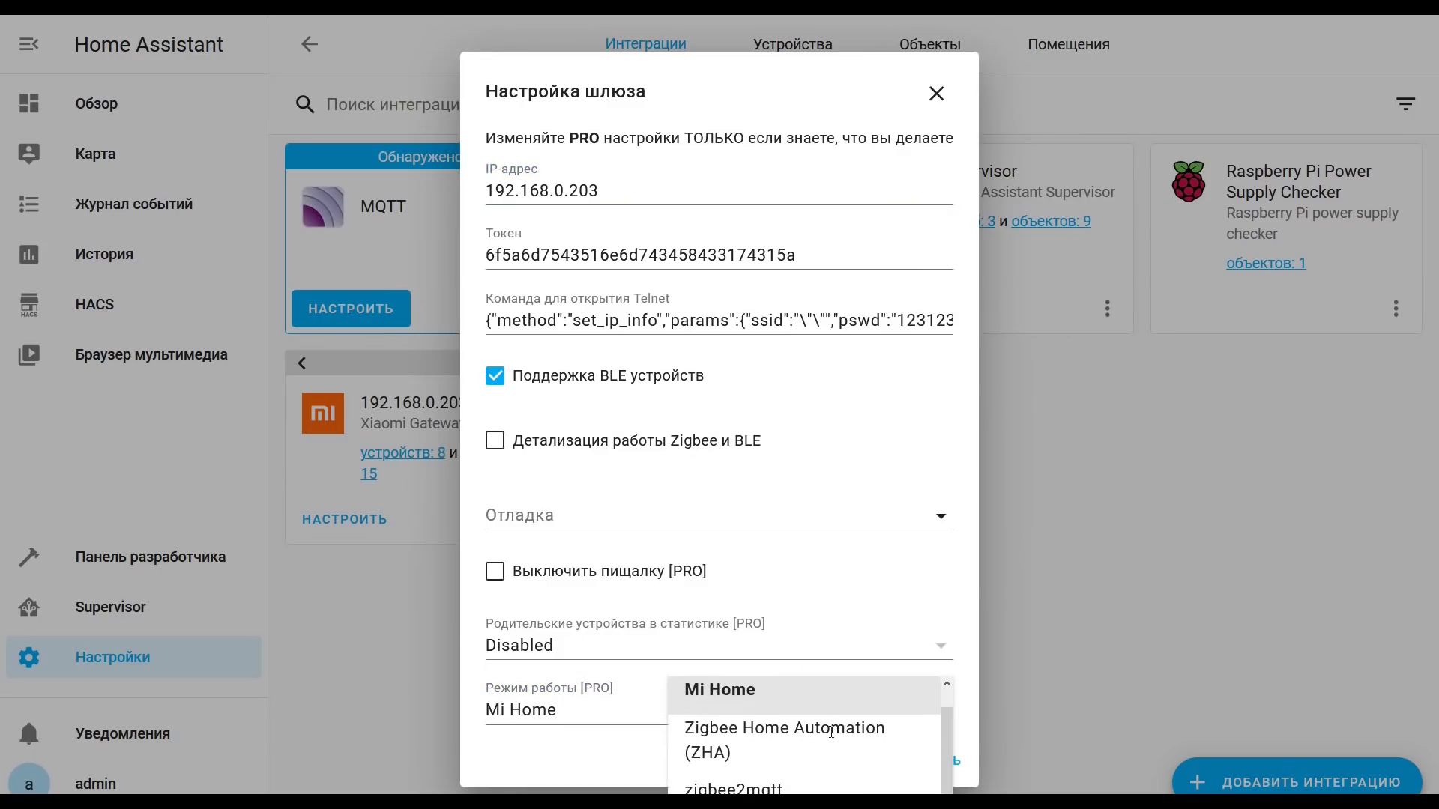
pyautogui.click(791, 784)
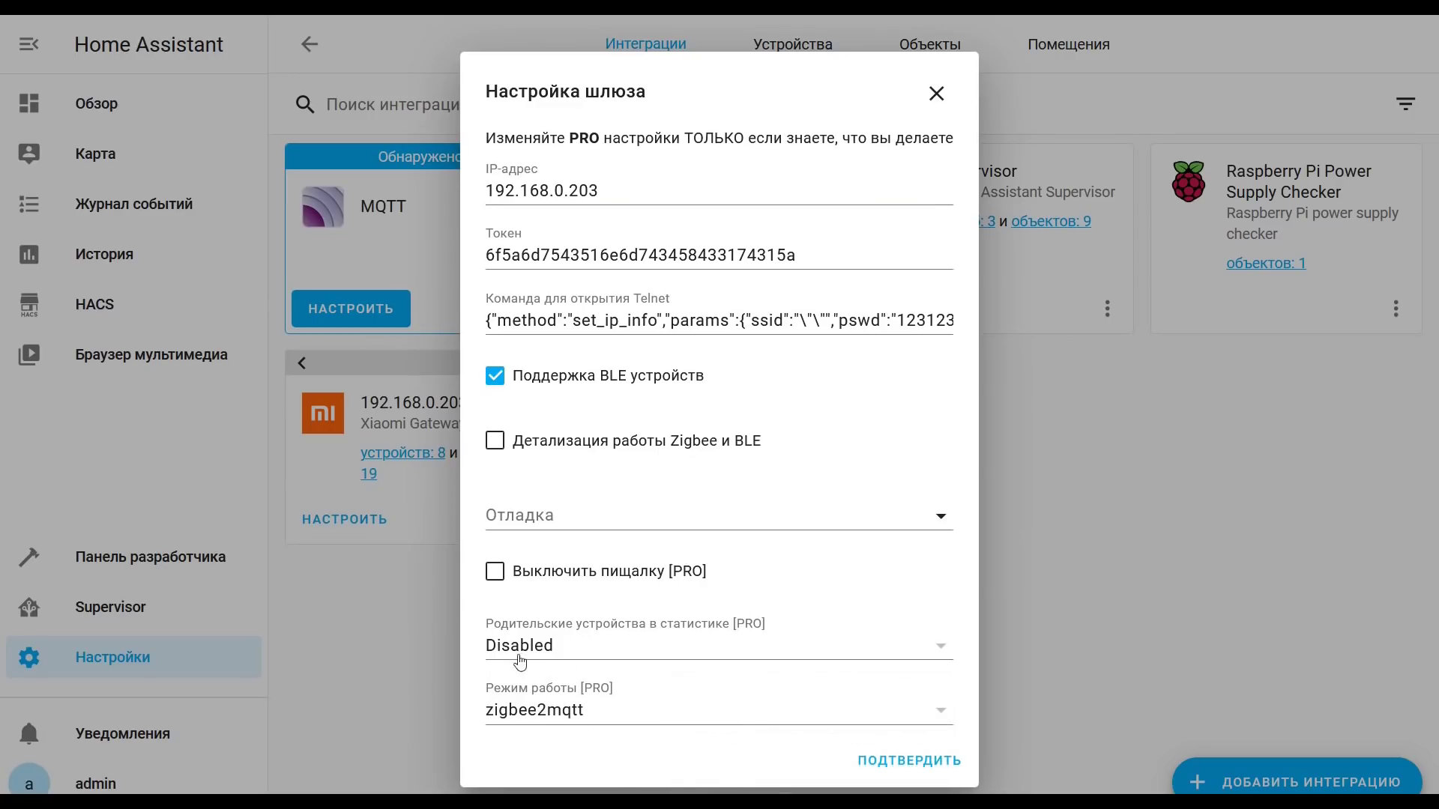
pyautogui.click(895, 763)
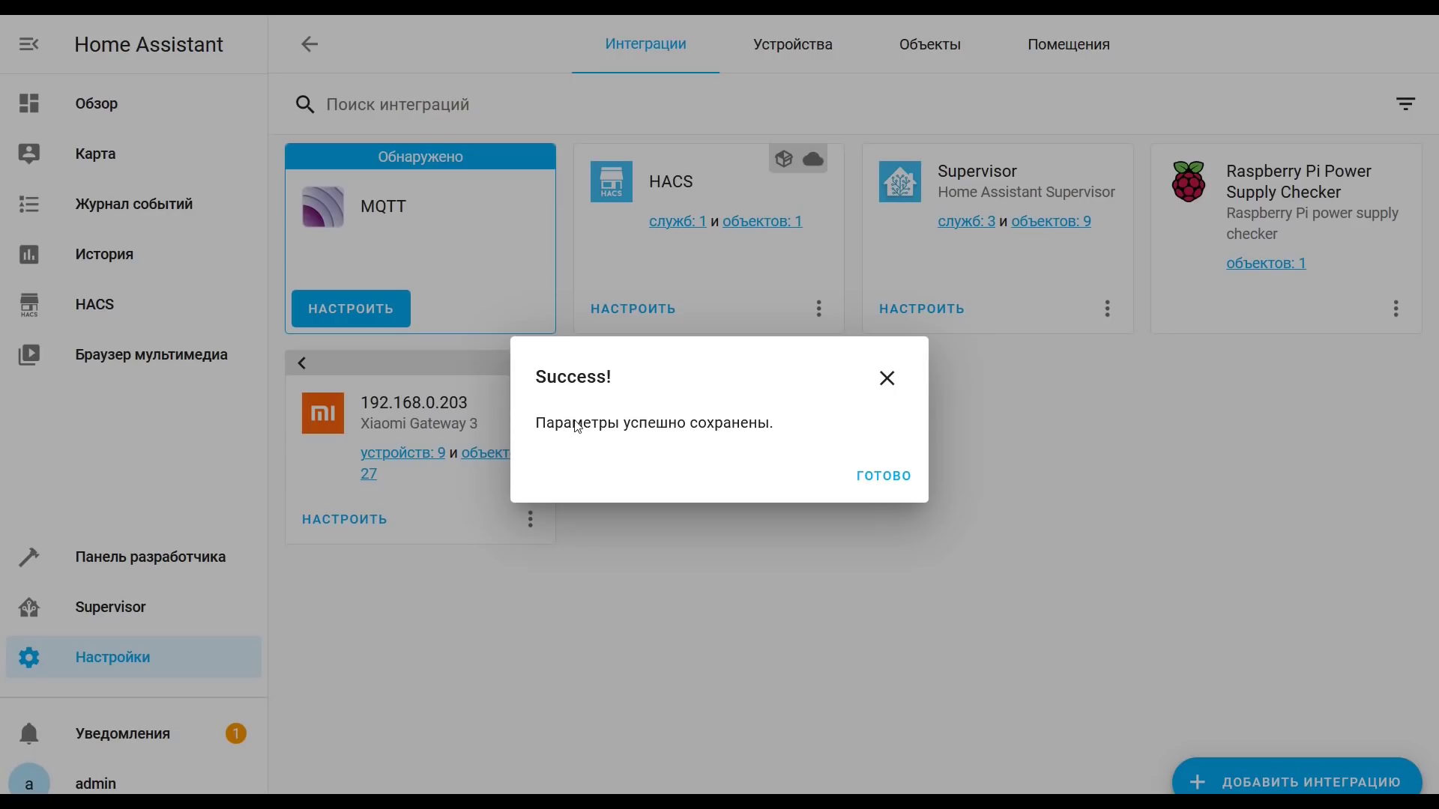
pyautogui.click(871, 479)
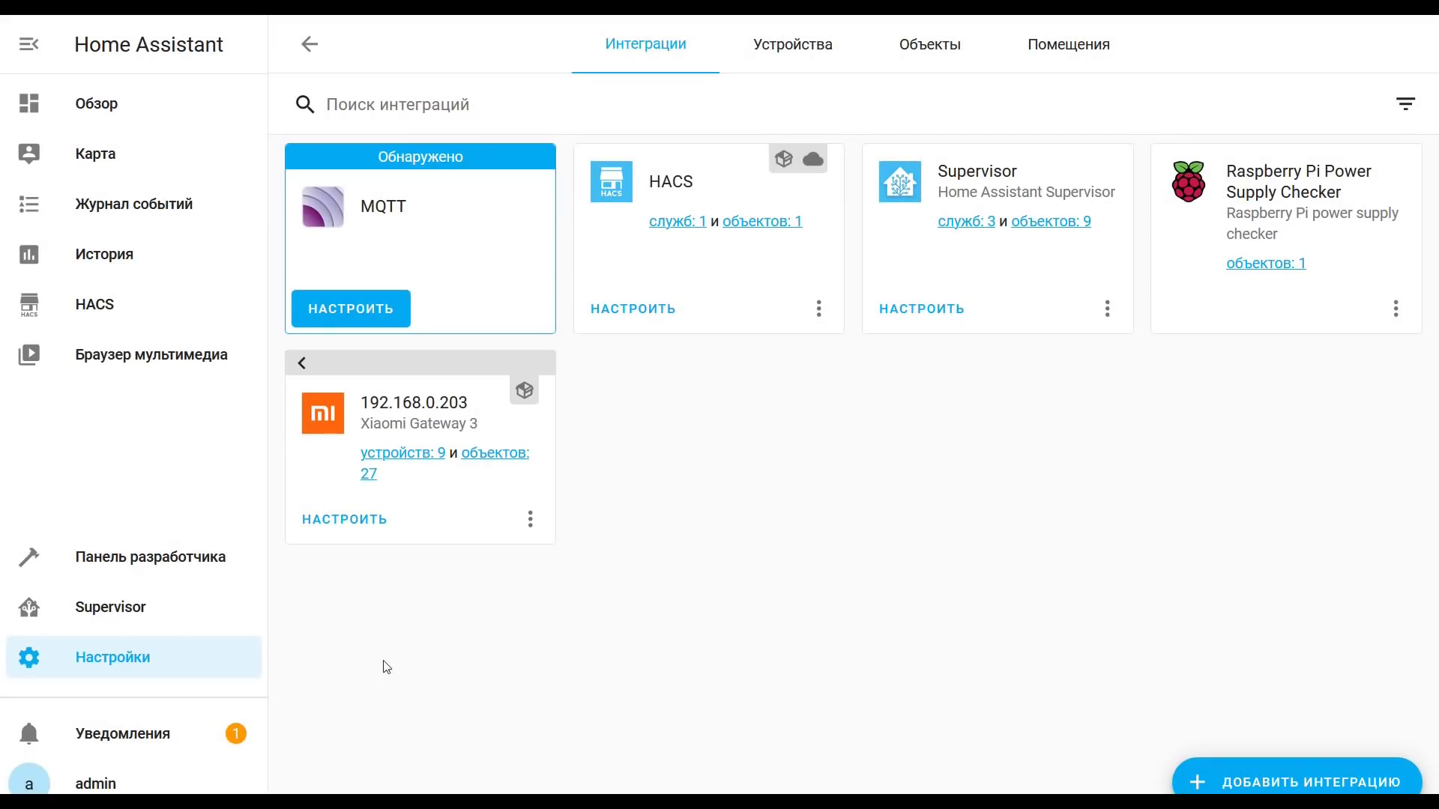
# Step: Copy the three serial config lines from the gateway's notification, then go to Supervisor
pyautogui.click(171, 734)
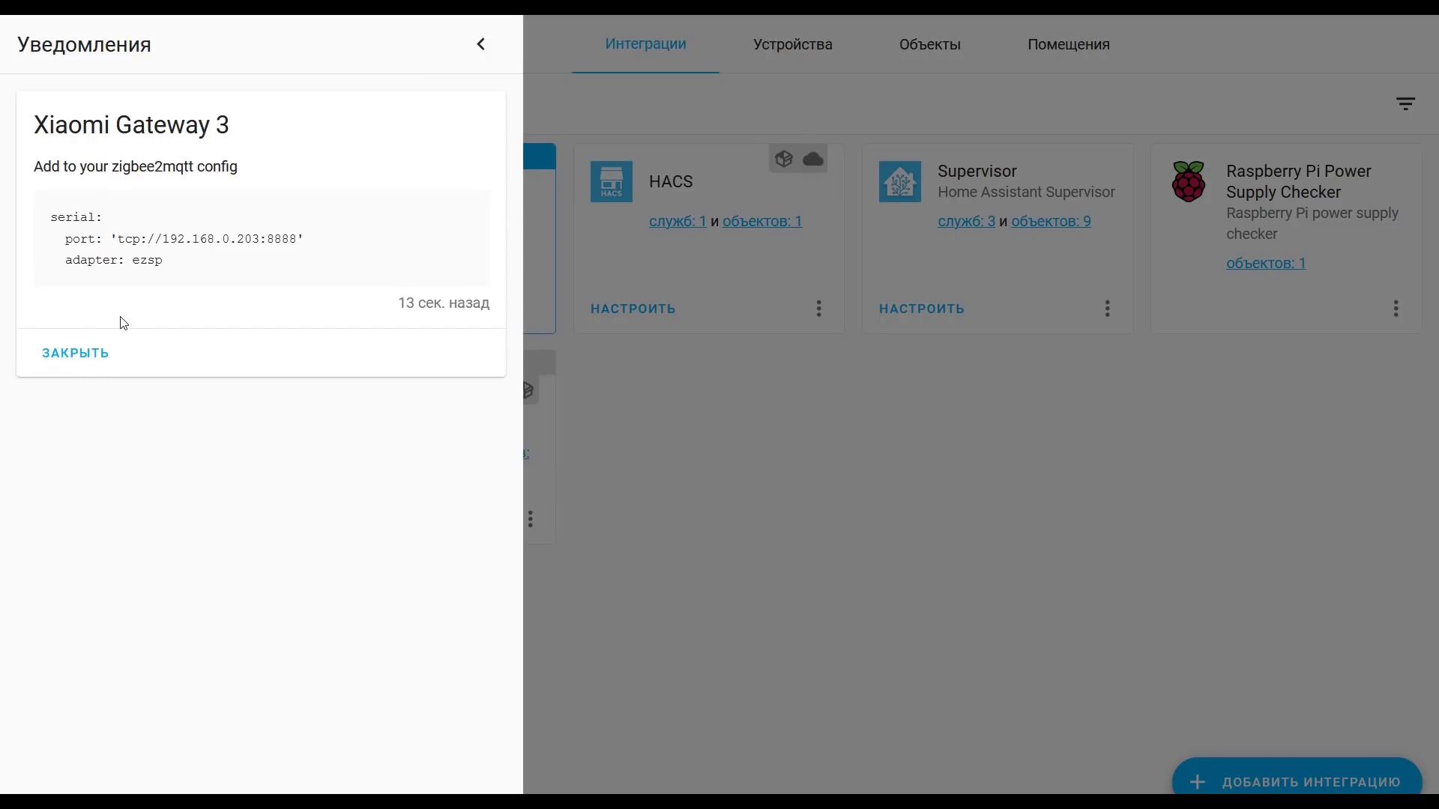
pyautogui.moveTo(169, 264); pyautogui.dragTo(50, 215)
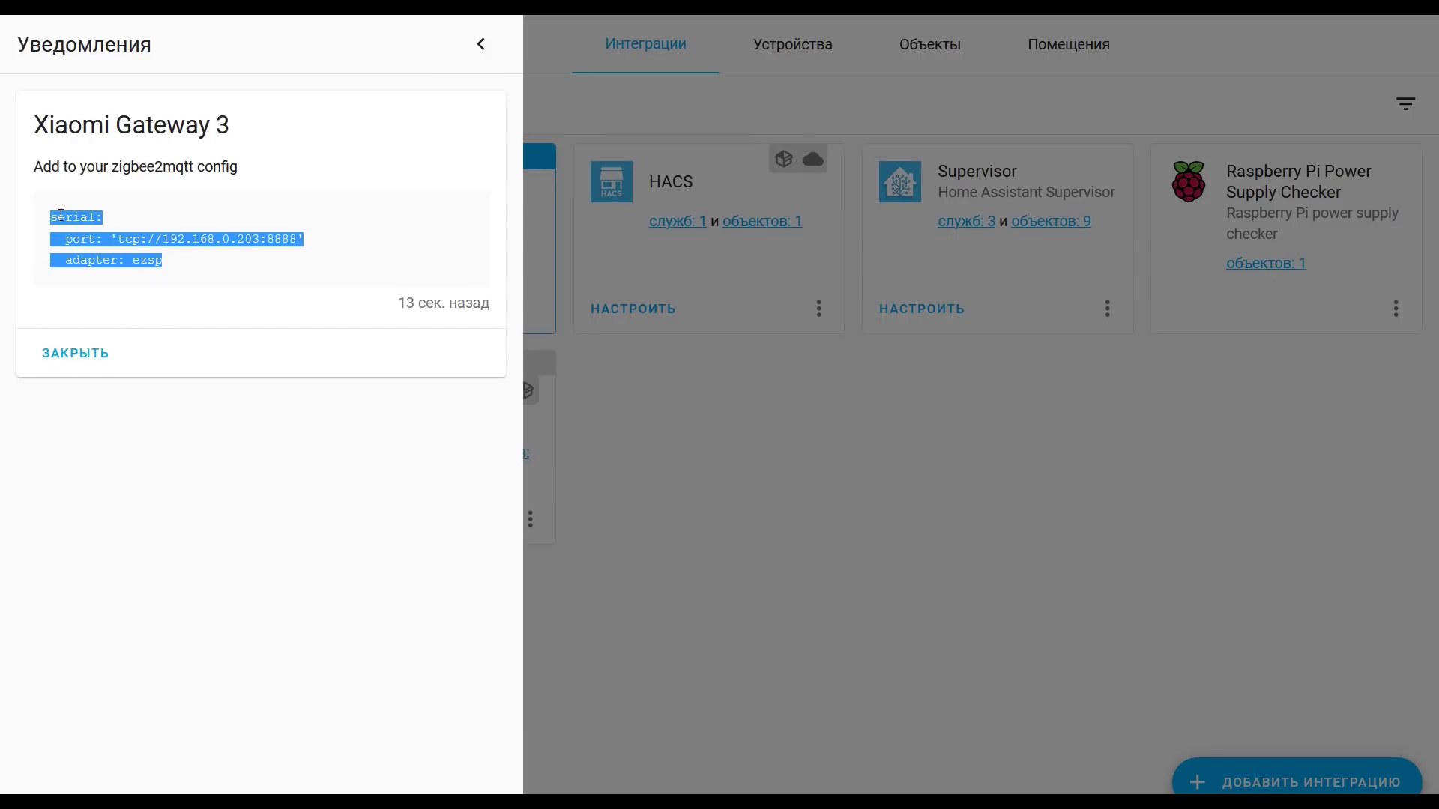
pyautogui.rightClick(61, 216)
pyautogui.click(83, 225)
pyautogui.click(775, 441)
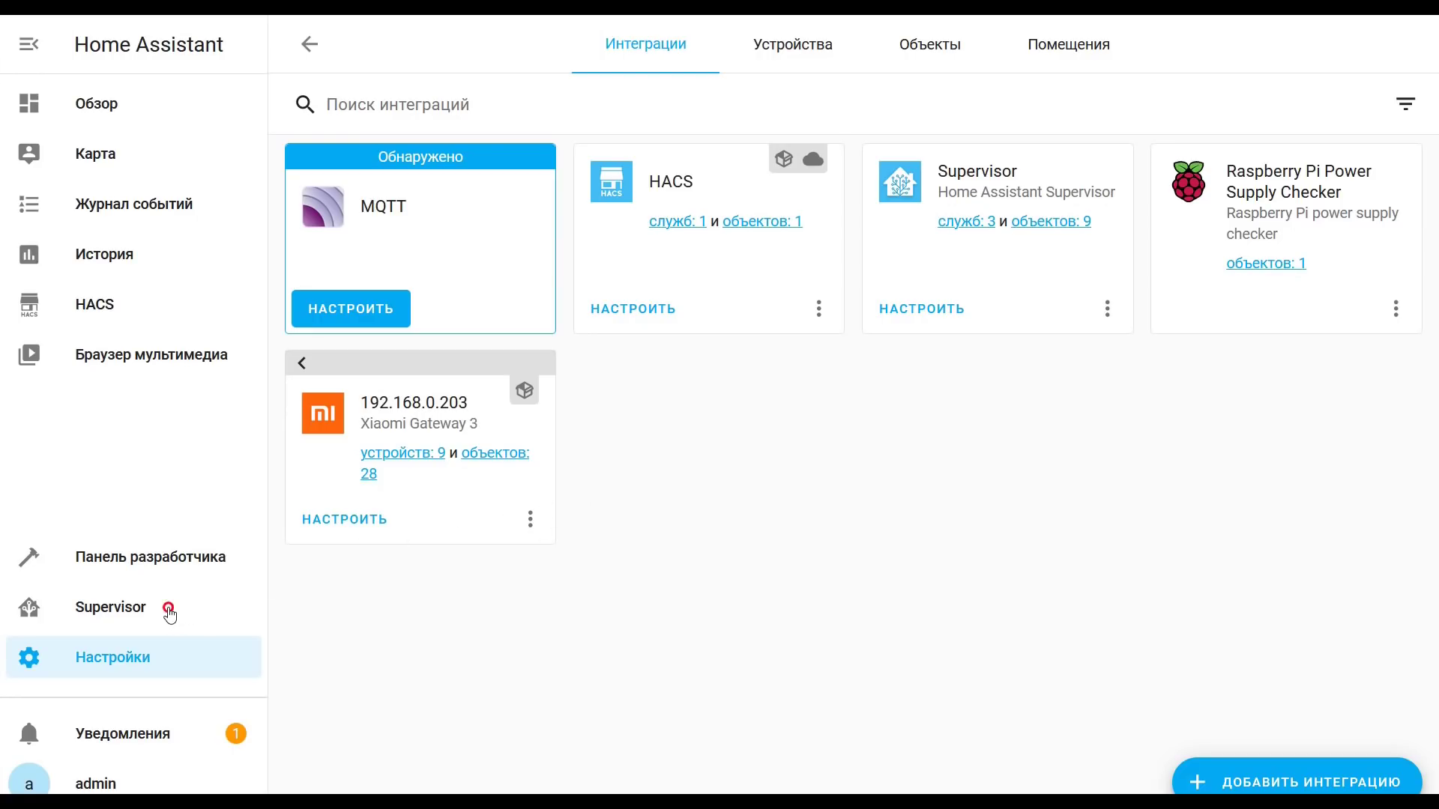
pyautogui.click(170, 616)
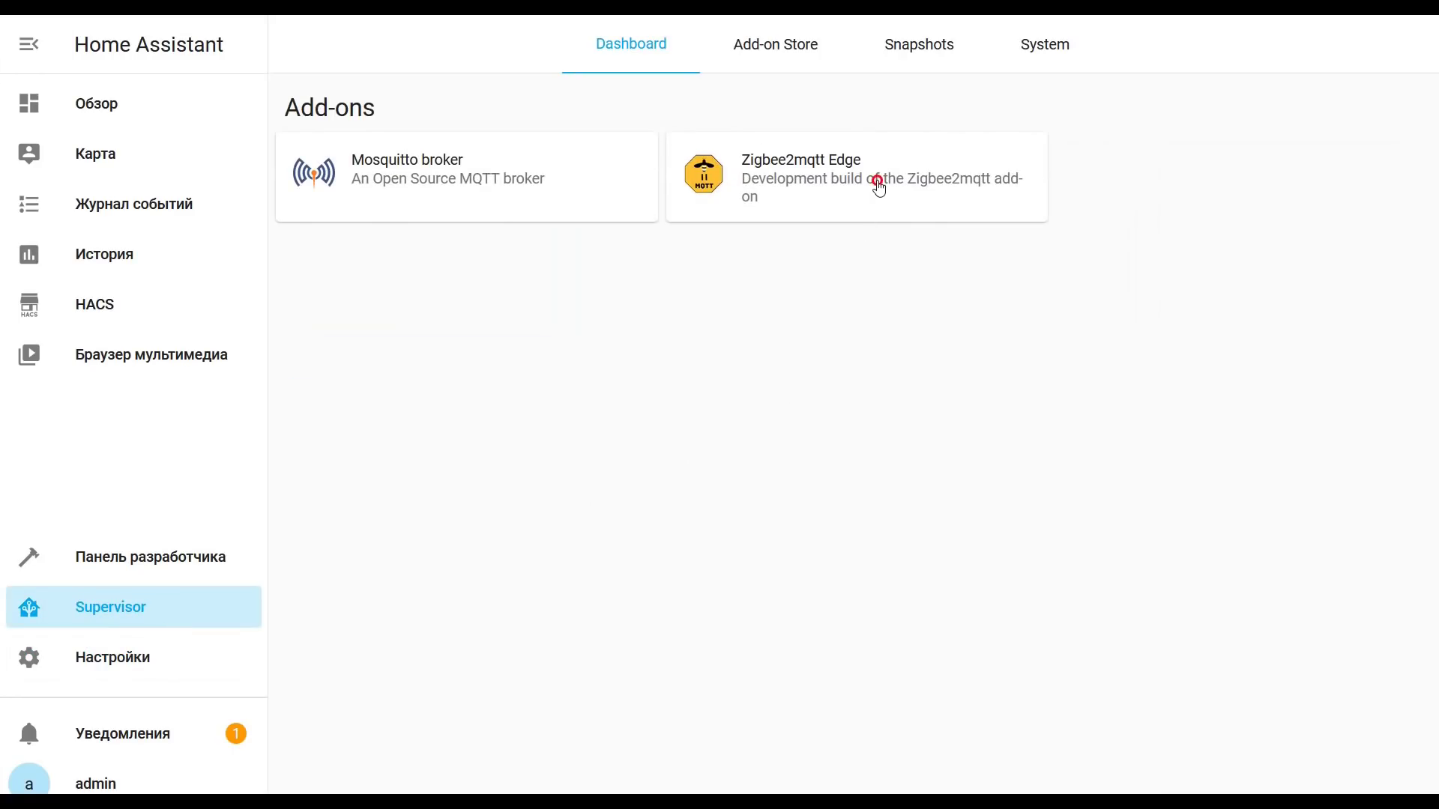
# Step: In the Zigbee2mqtt Edge config, paste the tcp://192.168.0.203:8888 ezsp serial settings and MQTT settings
pyautogui.click(877, 181)
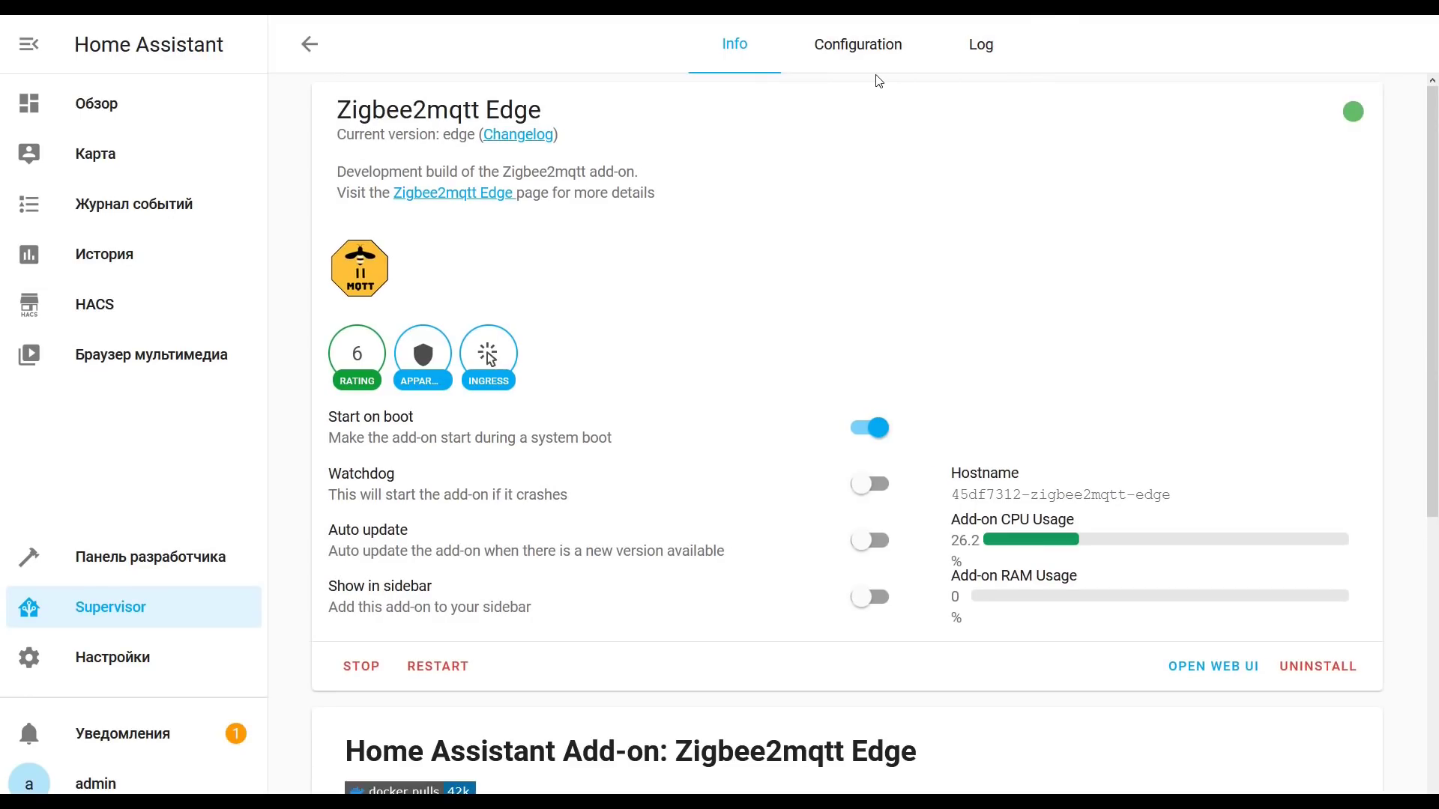
pyautogui.click(908, 51)
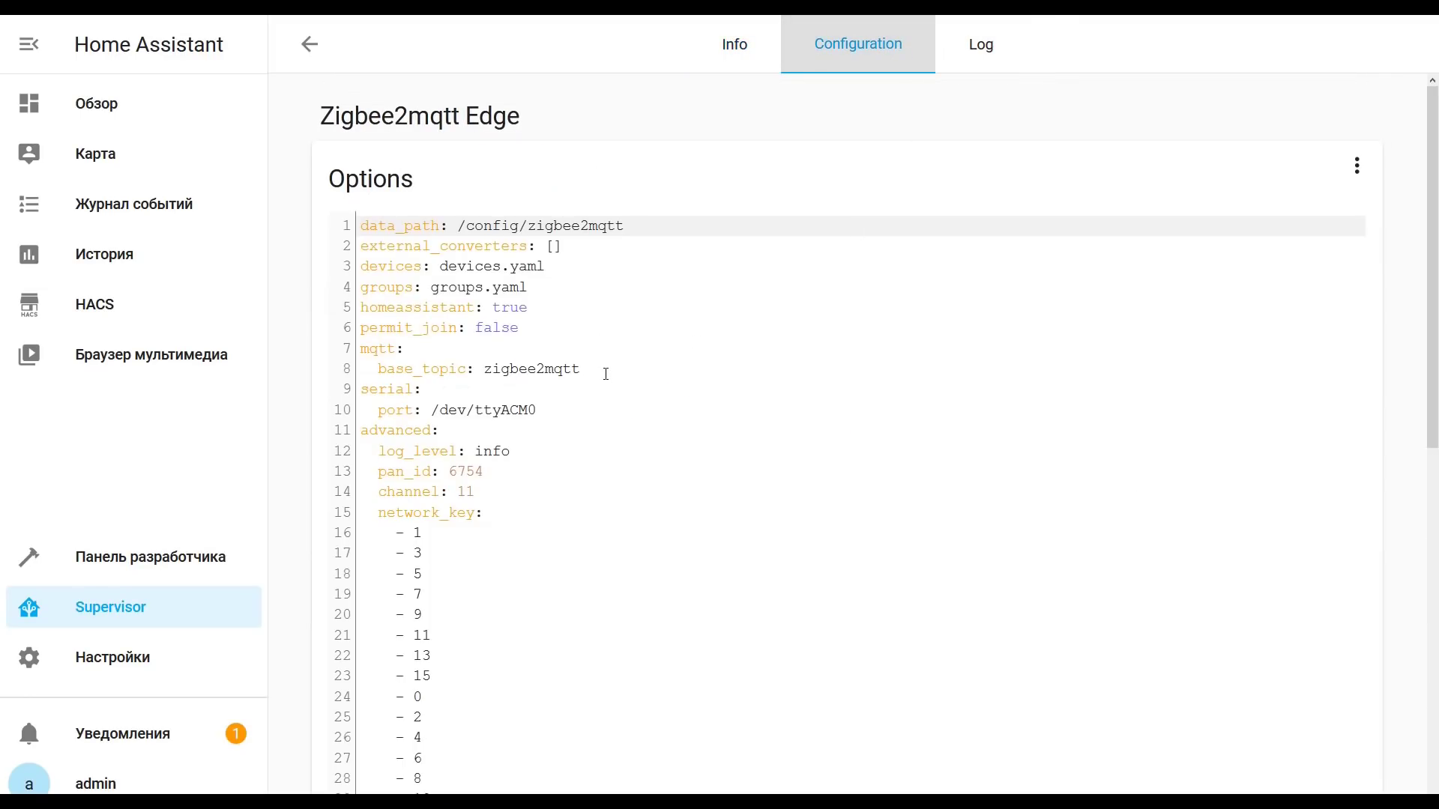
pyautogui.moveTo(542, 409); pyautogui.dragTo(359, 395)
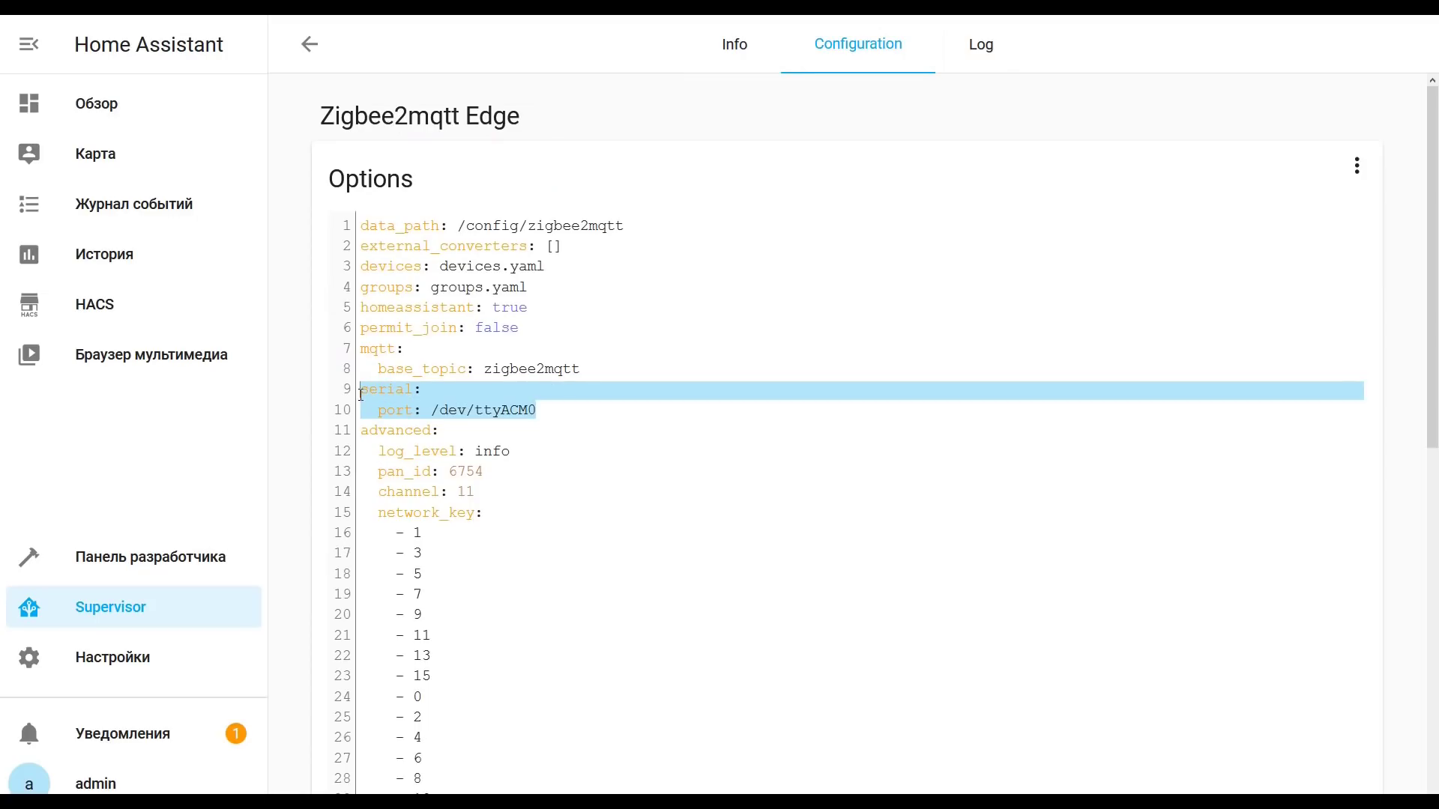
pyautogui.hotkey('ctrl', 'v')
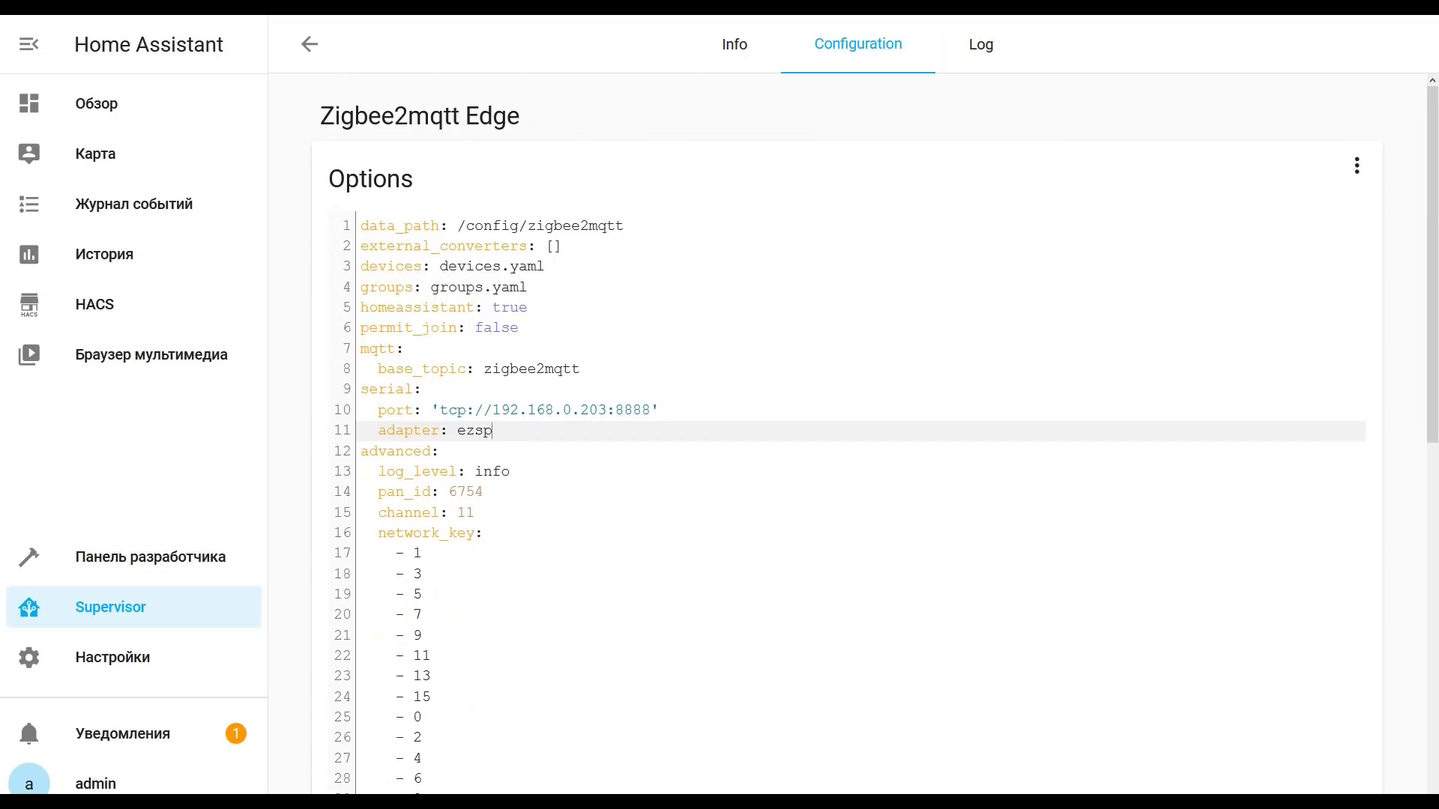
pyautogui.press('Up')
pyautogui.press('Up')
pyautogui.click(613, 368)
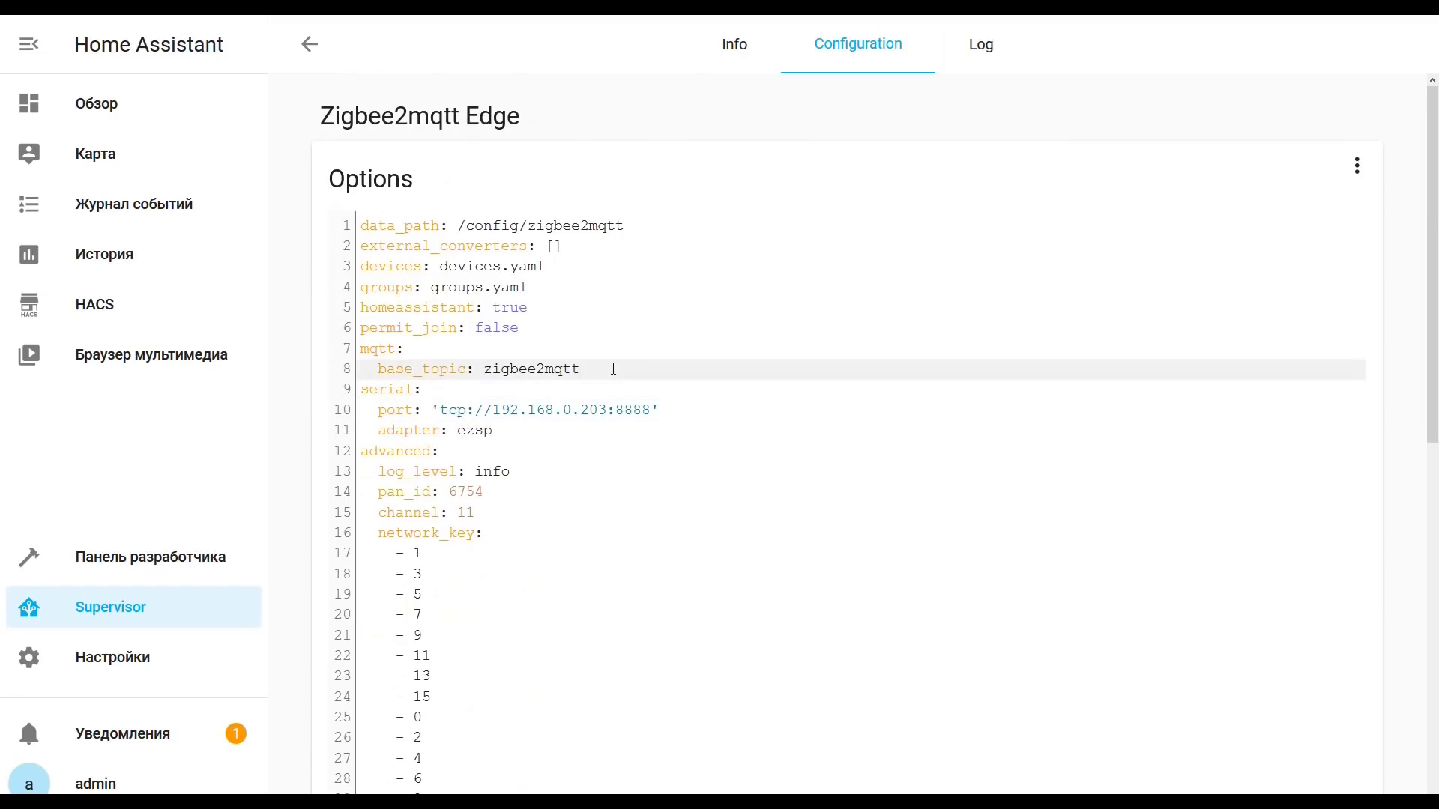
pyautogui.press('Return')
pyautogui.hotkey('ctrl', 'v')
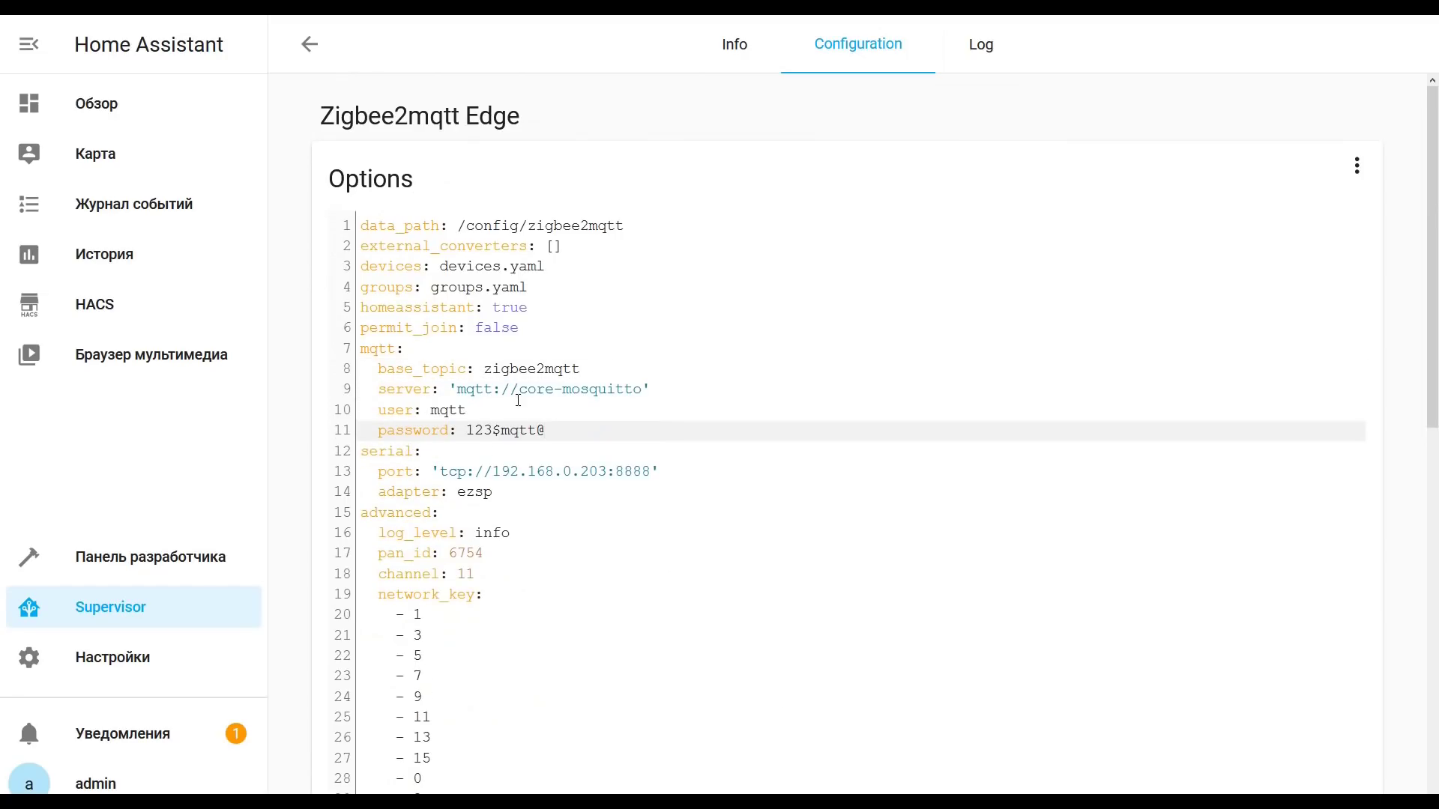
# Step: Adjust the MQTT values, channel and pan_id in the add-on configuration and save it
pyautogui.moveTo(455, 390); pyautogui.dragTo(642, 395)
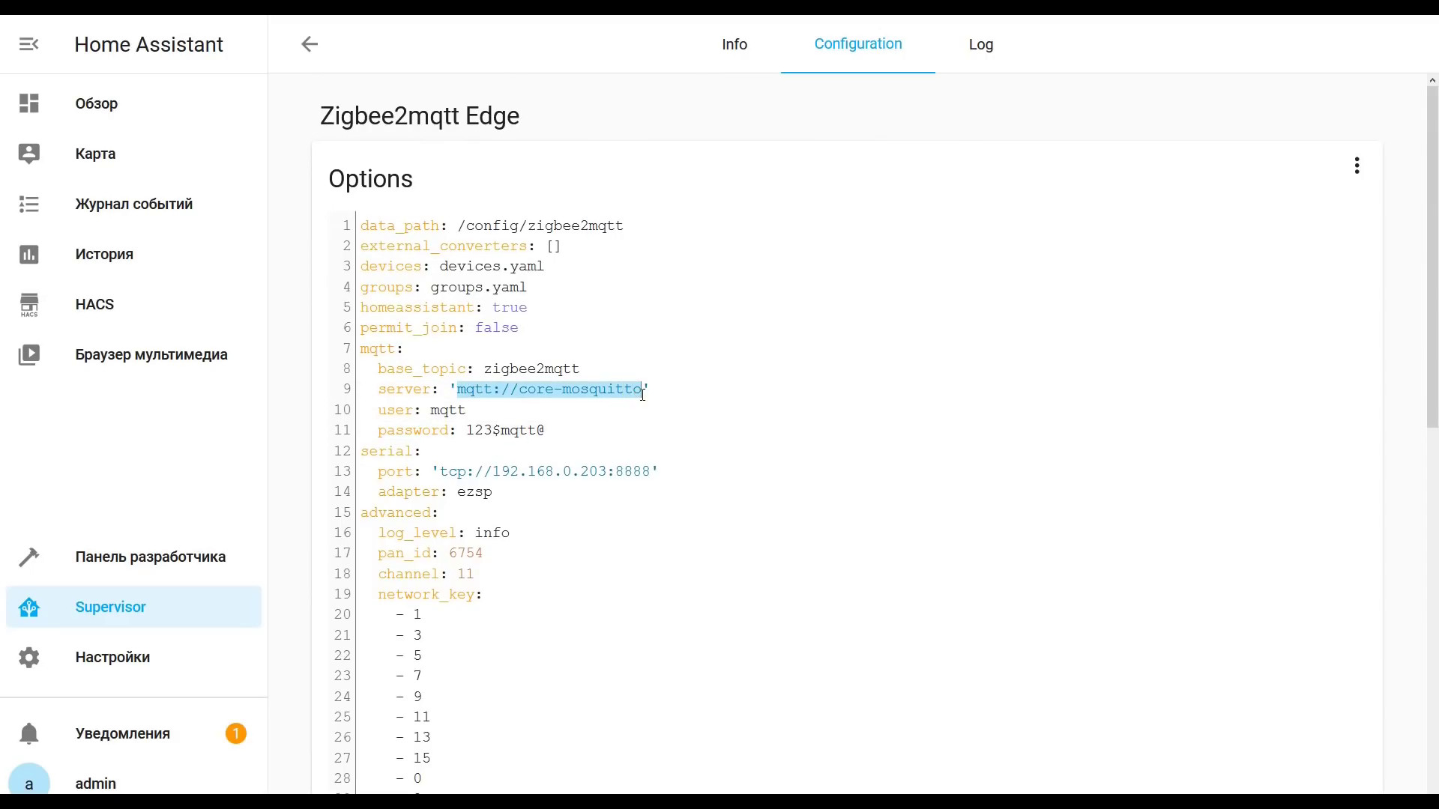
pyautogui.moveTo(432, 411); pyautogui.dragTo(547, 429)
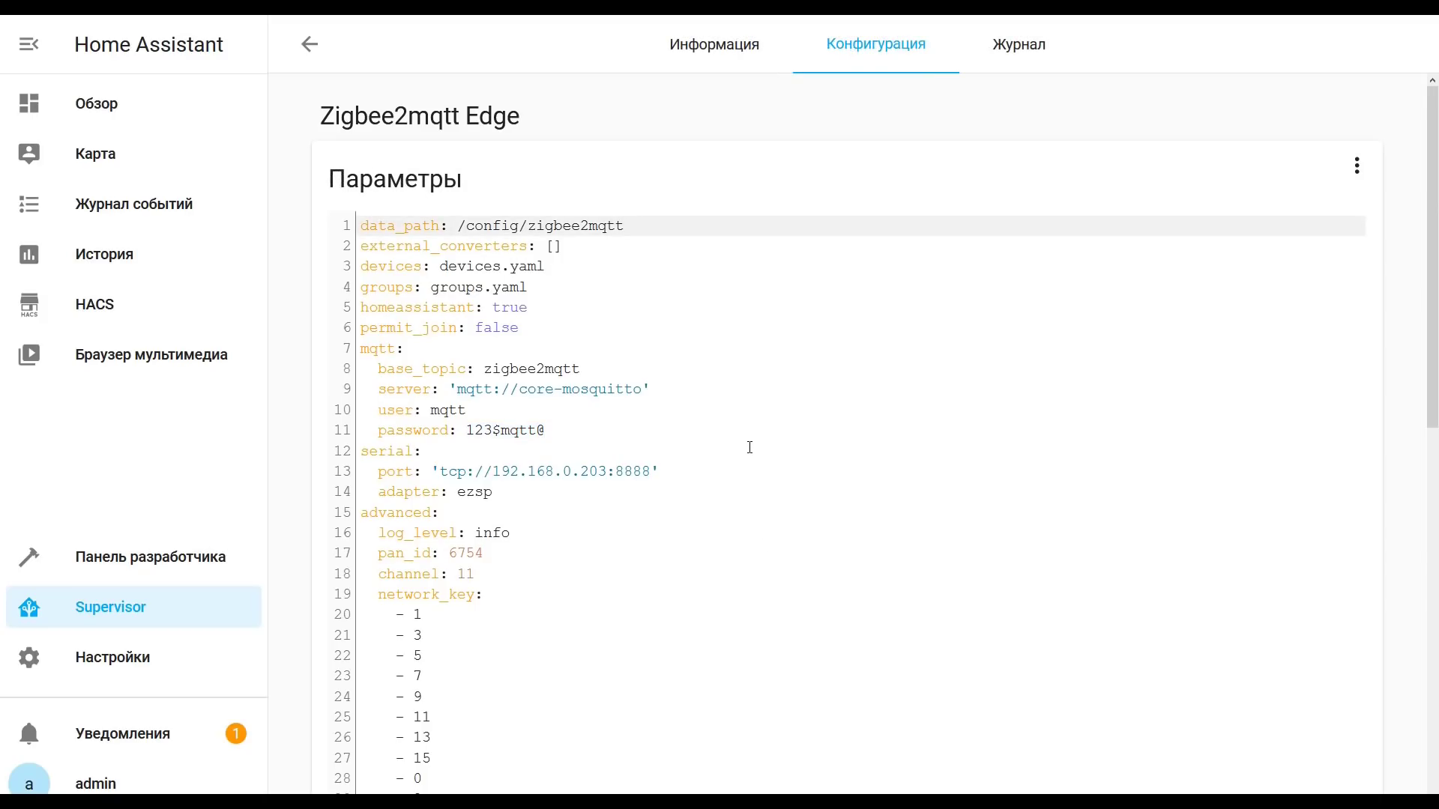
pyautogui.doubleClick(463, 574)
pyautogui.write('20')
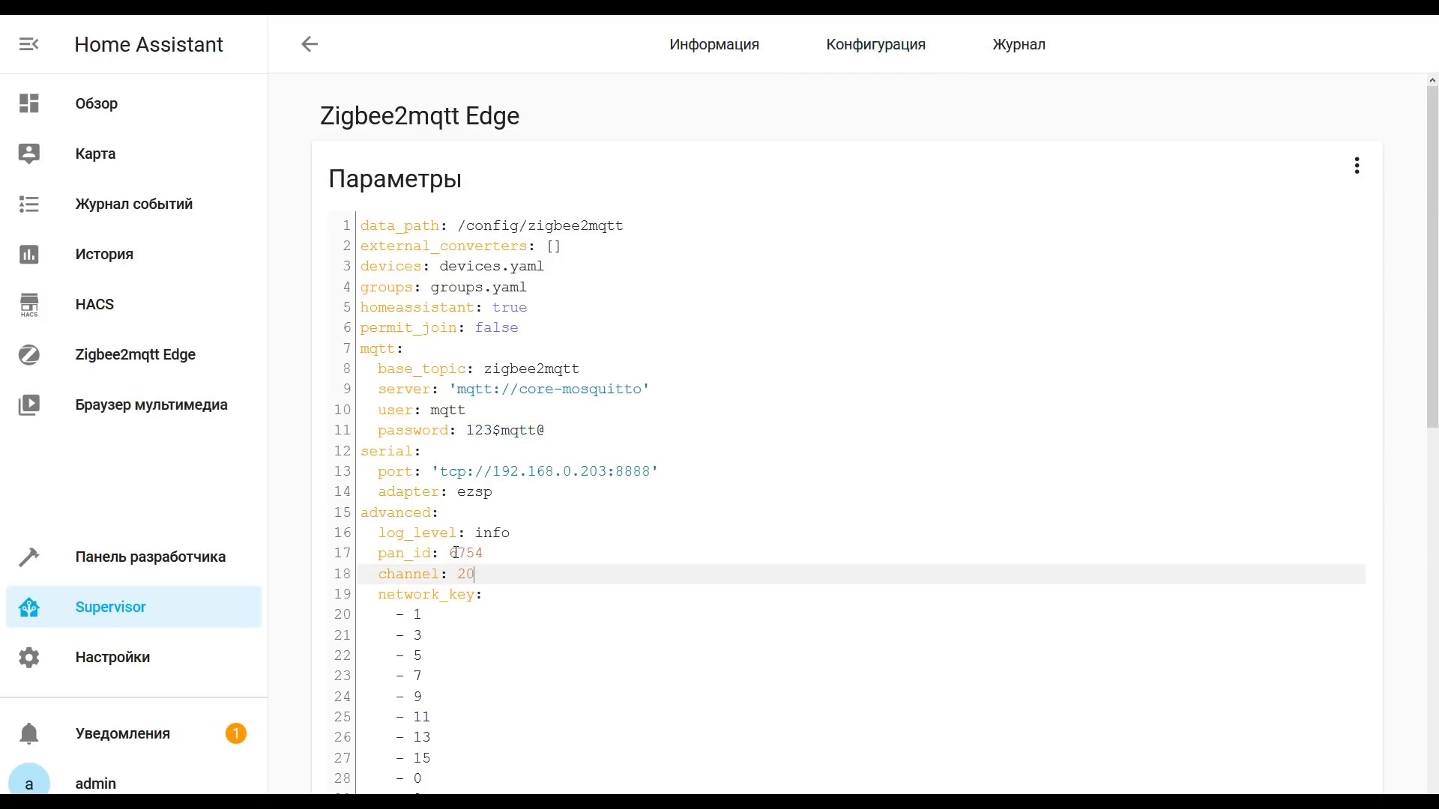
pyautogui.moveTo(454, 552); pyautogui.dragTo(485, 553)
pyautogui.doubleClick(461, 552)
pyautogui.write('45')
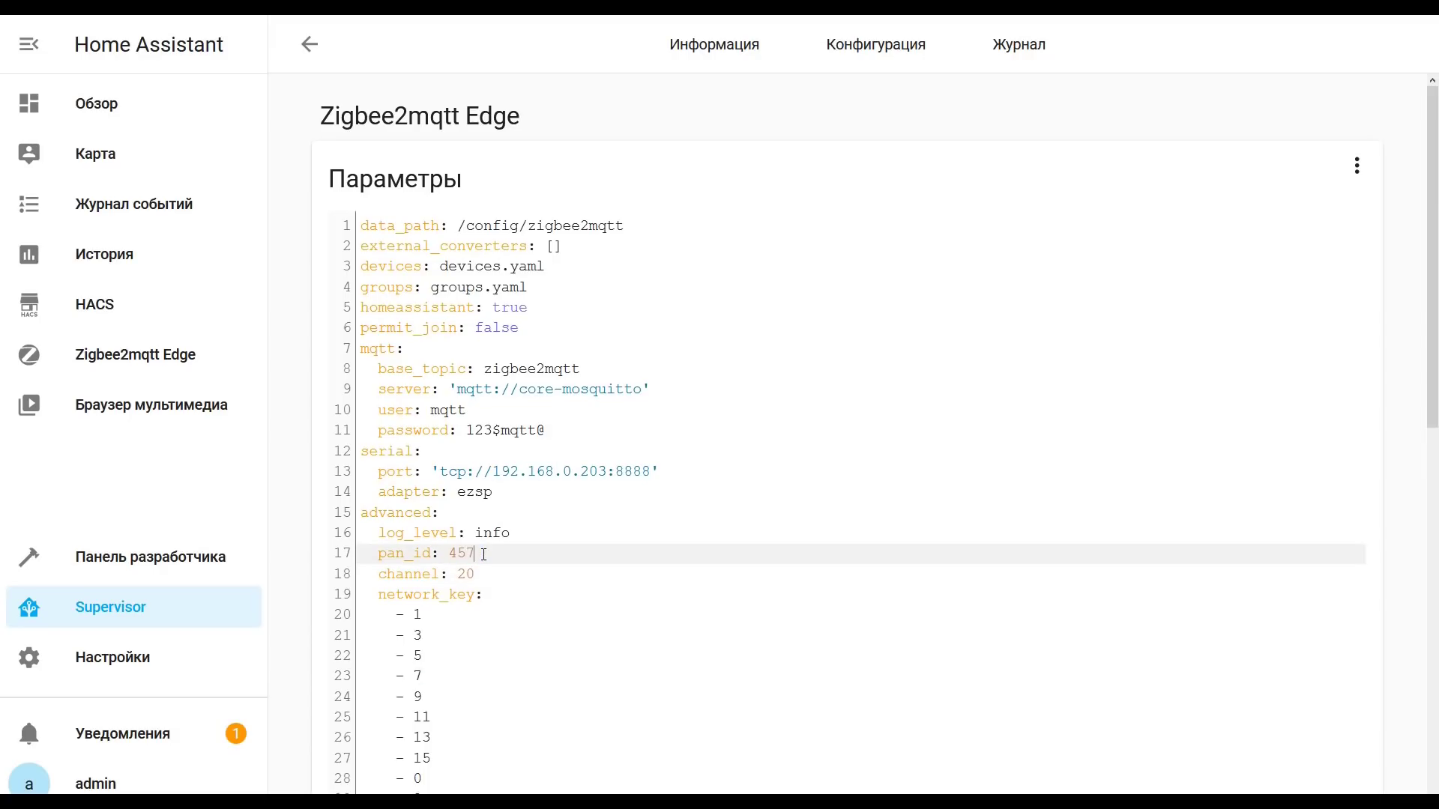
pyautogui.scroll(-10, 899, 561)
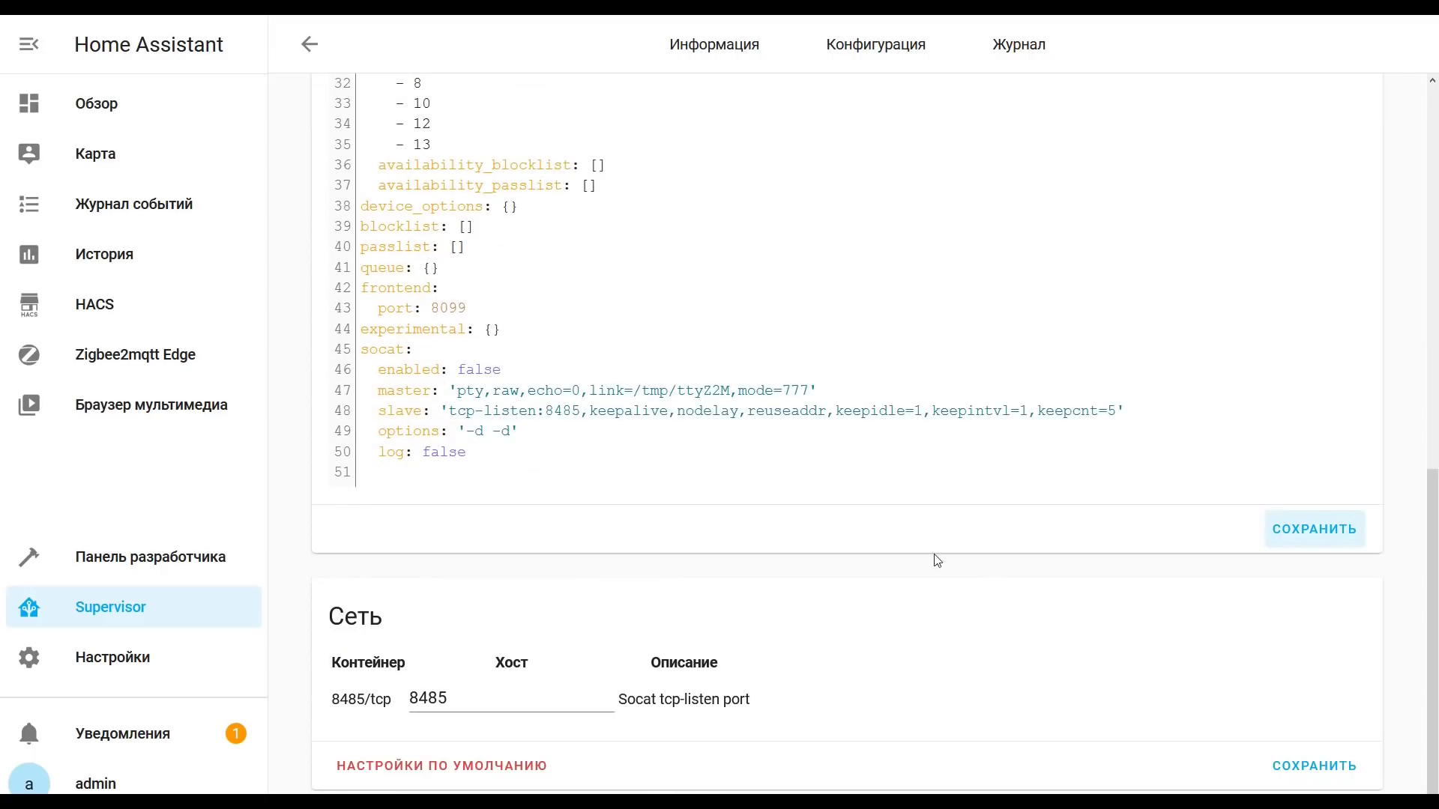
pyautogui.click(1310, 538)
# Step: Start the Zigbee2mqtt Edge add-on from its Информация page
pyautogui.scroll(3, 953, 383)
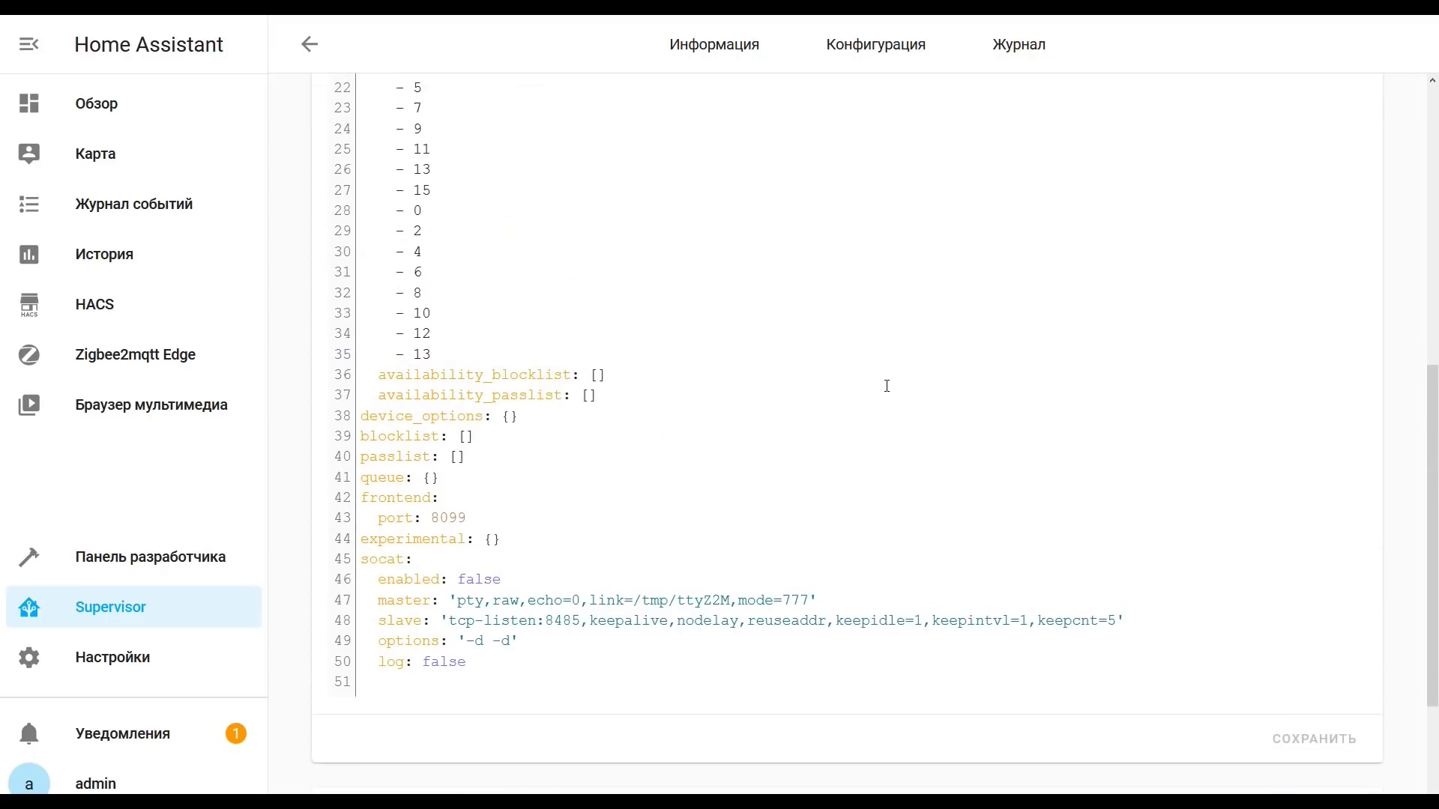
pyautogui.click(719, 63)
pyautogui.click(373, 669)
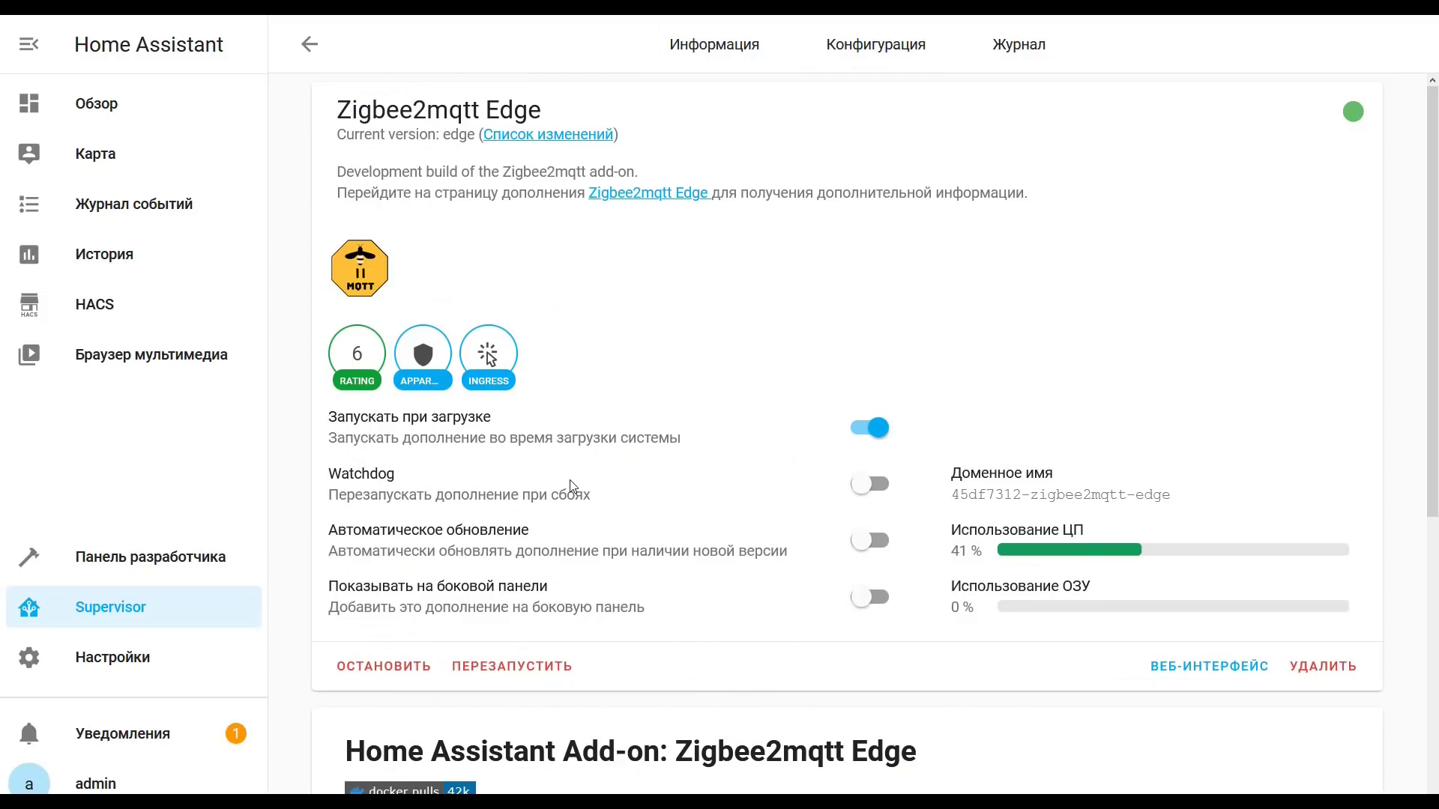
# Step: Refresh the add-on's Журнал and inspect the 'Assertion failed' error line
pyautogui.click(1021, 52)
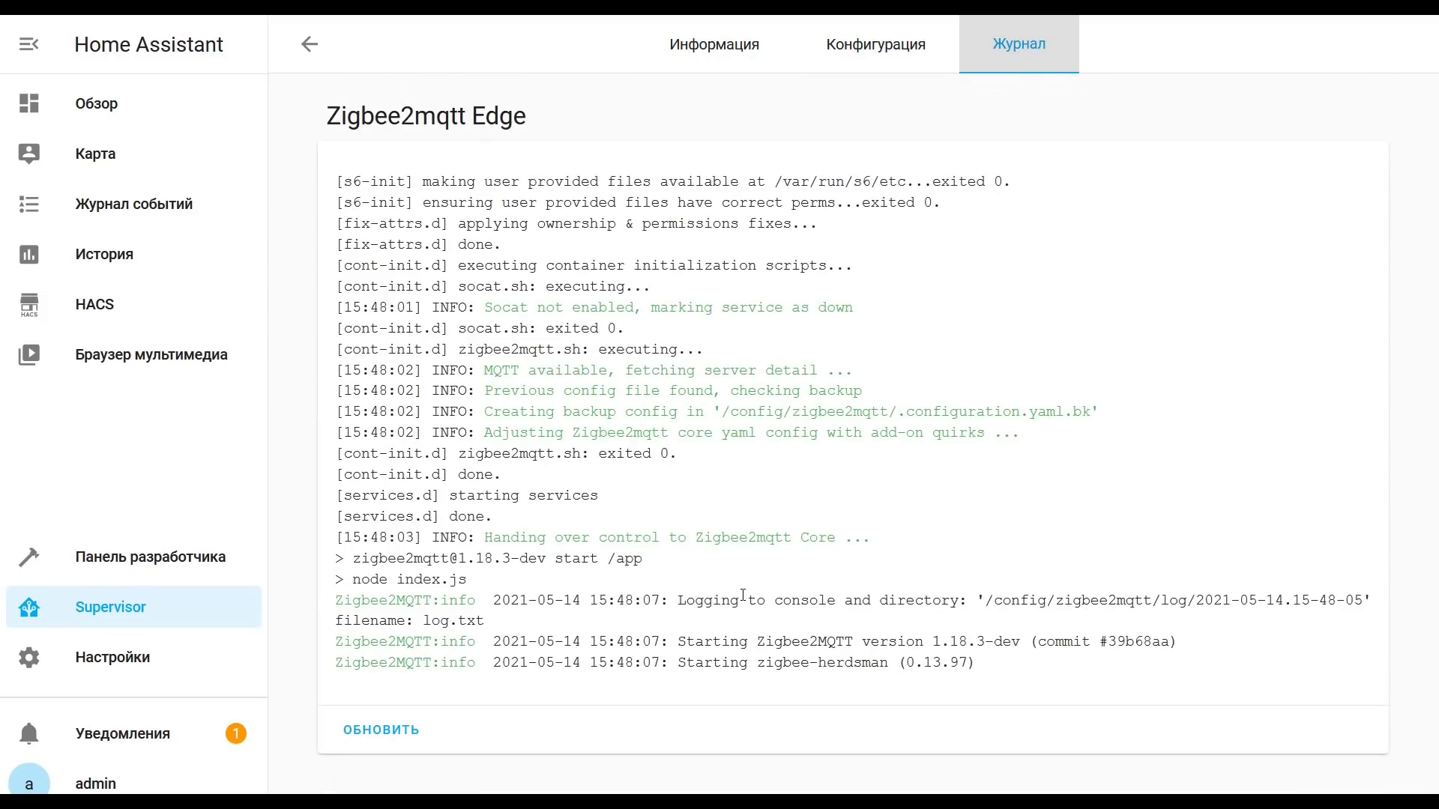
pyautogui.click(370, 738)
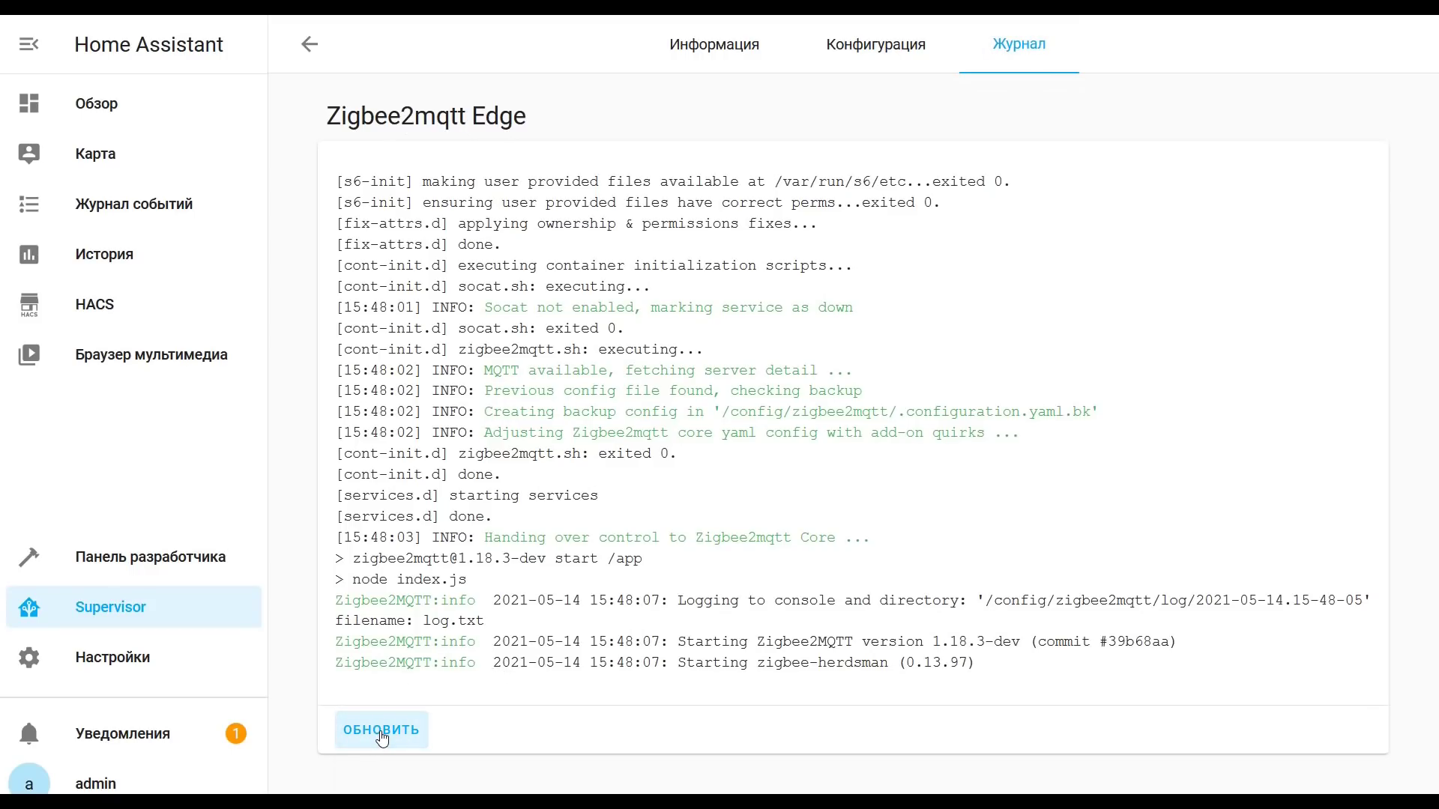
pyautogui.click(382, 739)
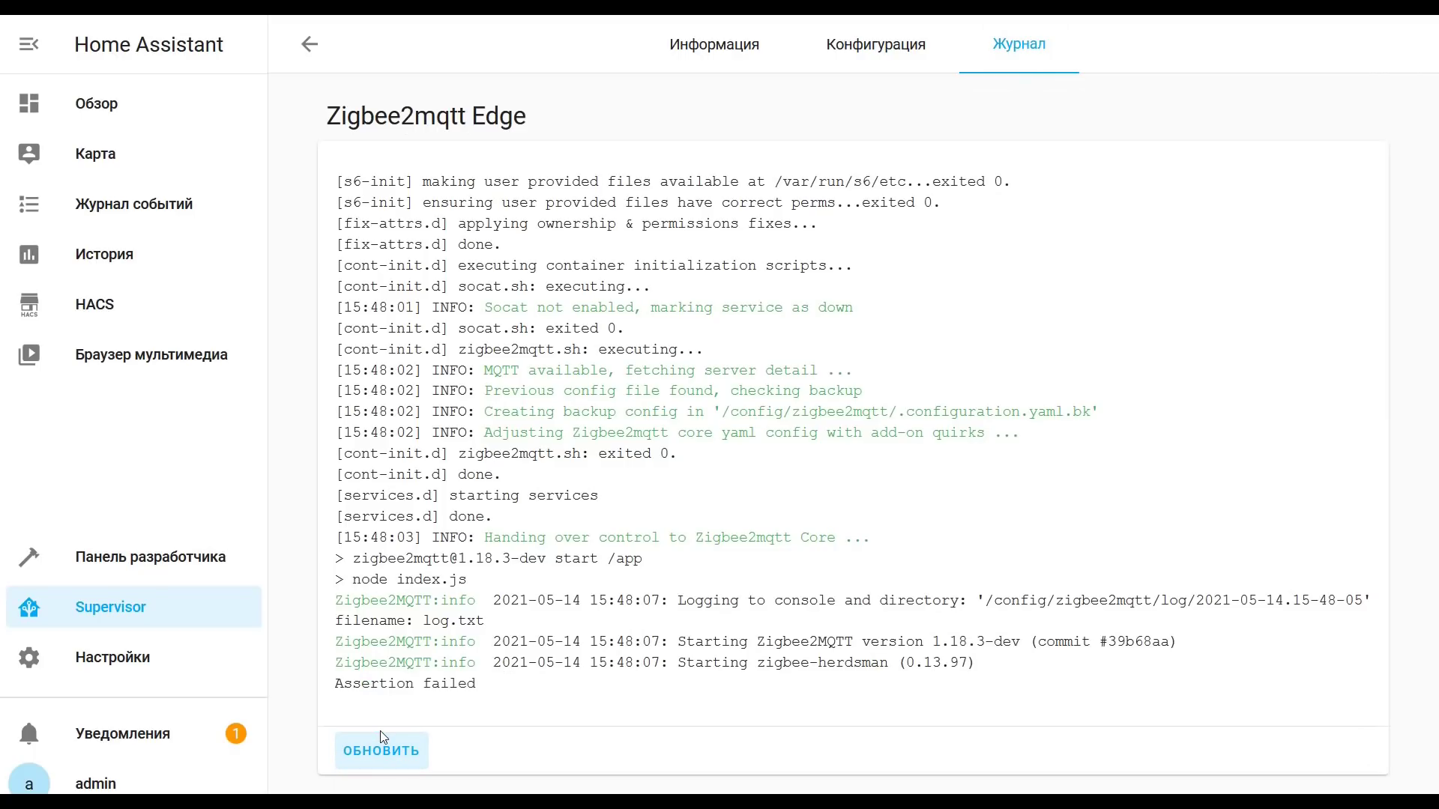
pyautogui.click(382, 742)
pyautogui.moveTo(470, 676)
pyautogui.mouseDown()
pyautogui.moveTo(486, 686)
pyautogui.moveTo(382, 689)
pyautogui.moveTo(483, 694)
pyautogui.mouseUp()
pyautogui.click(334, 688)
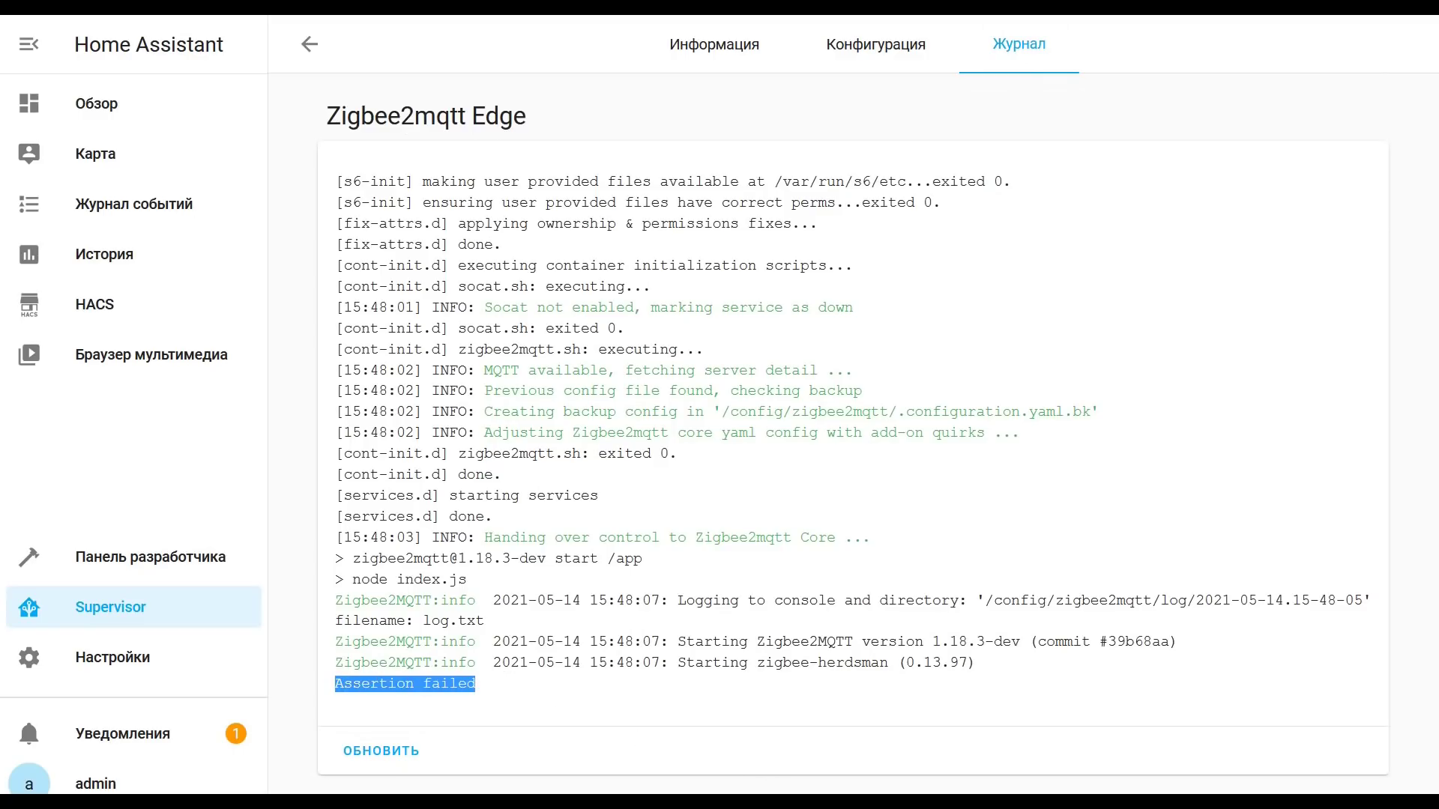
pyautogui.click(909, 479)
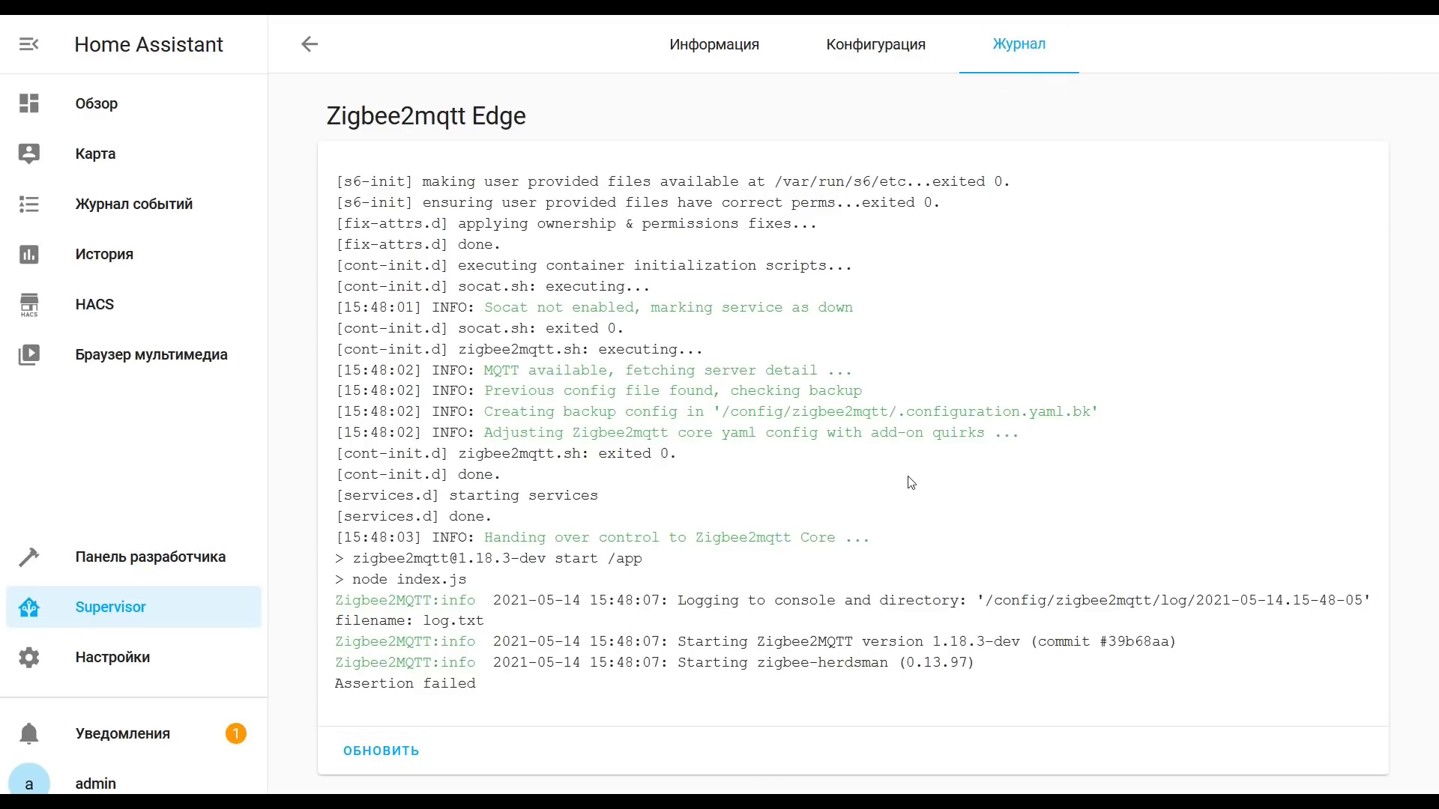
# Step: Enable 'Показывать на боковой панели' and Watchdog for the add-on
pyautogui.click(715, 44)
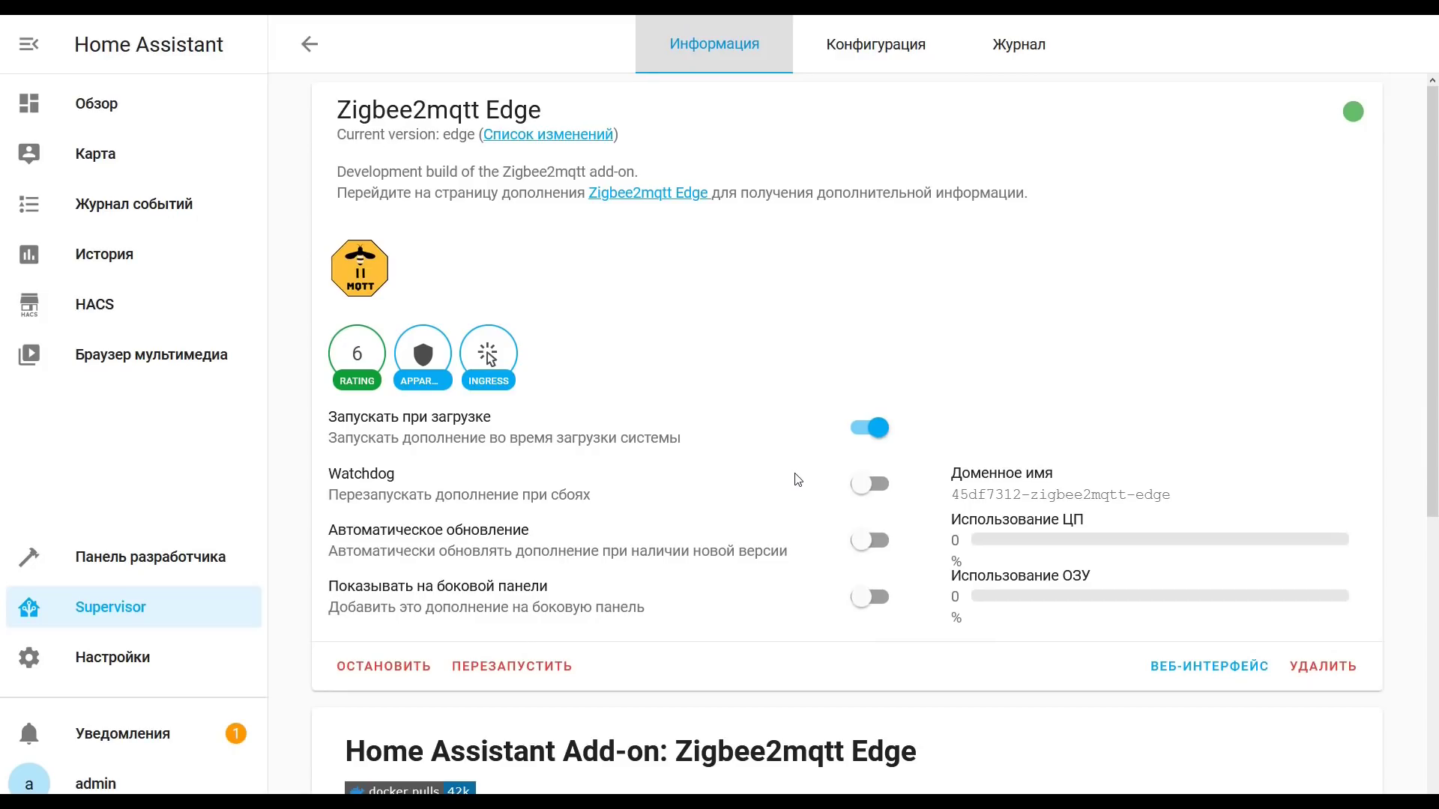
pyautogui.click(872, 597)
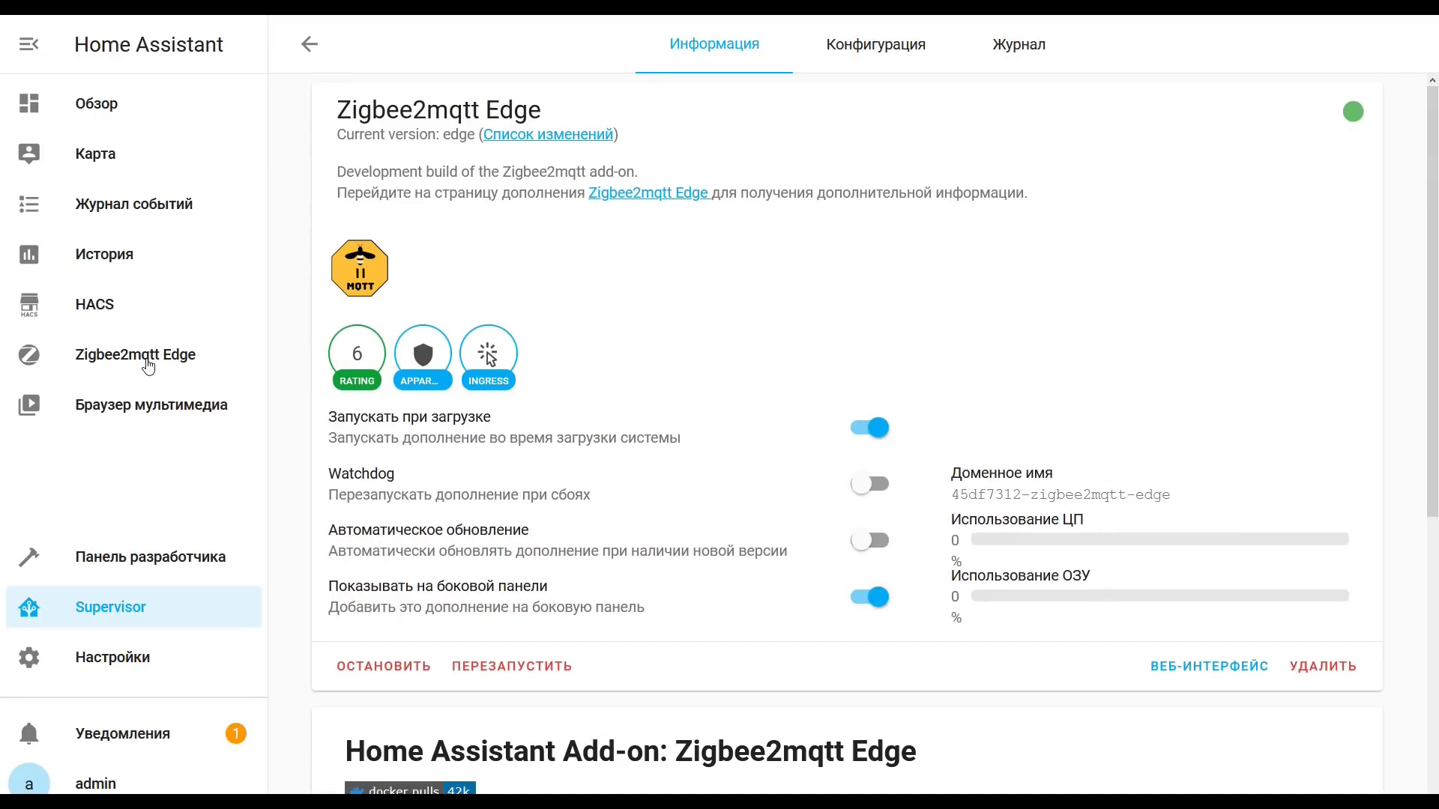
pyautogui.click(872, 483)
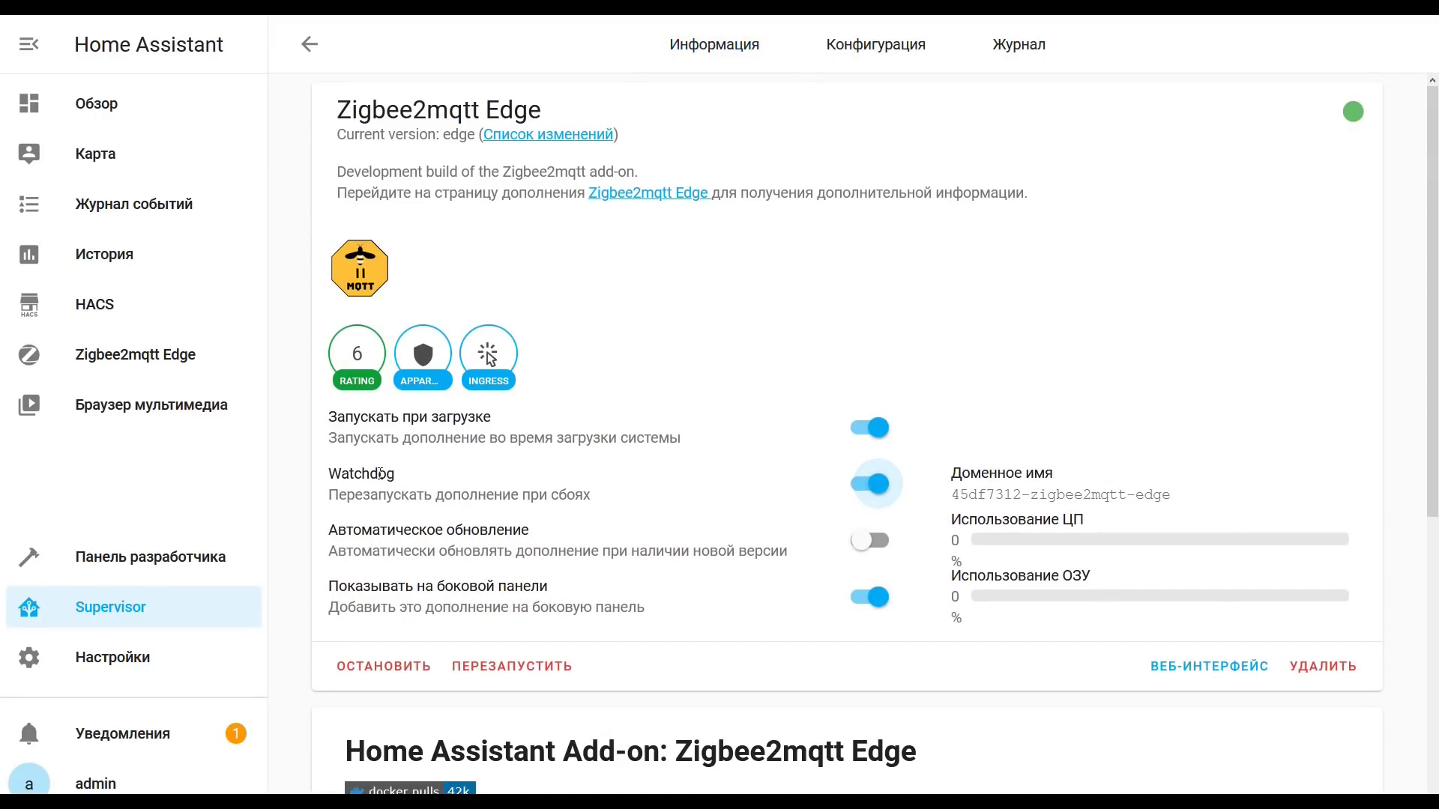
# Step: Check the EZSP v8 coordinator in Zigbee2MQTT Settings > About, then enable Permit join (All)
pyautogui.click(165, 355)
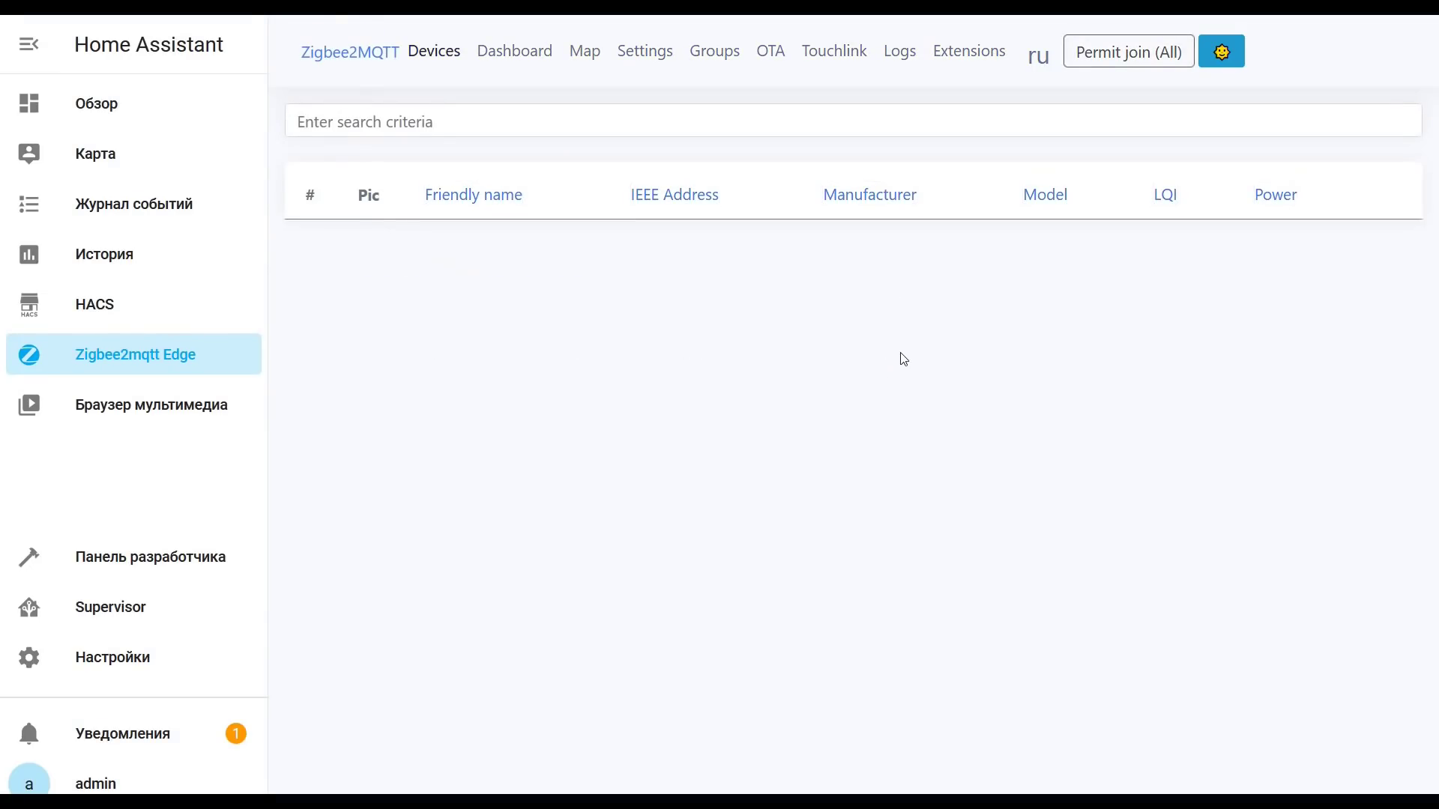
pyautogui.click(652, 53)
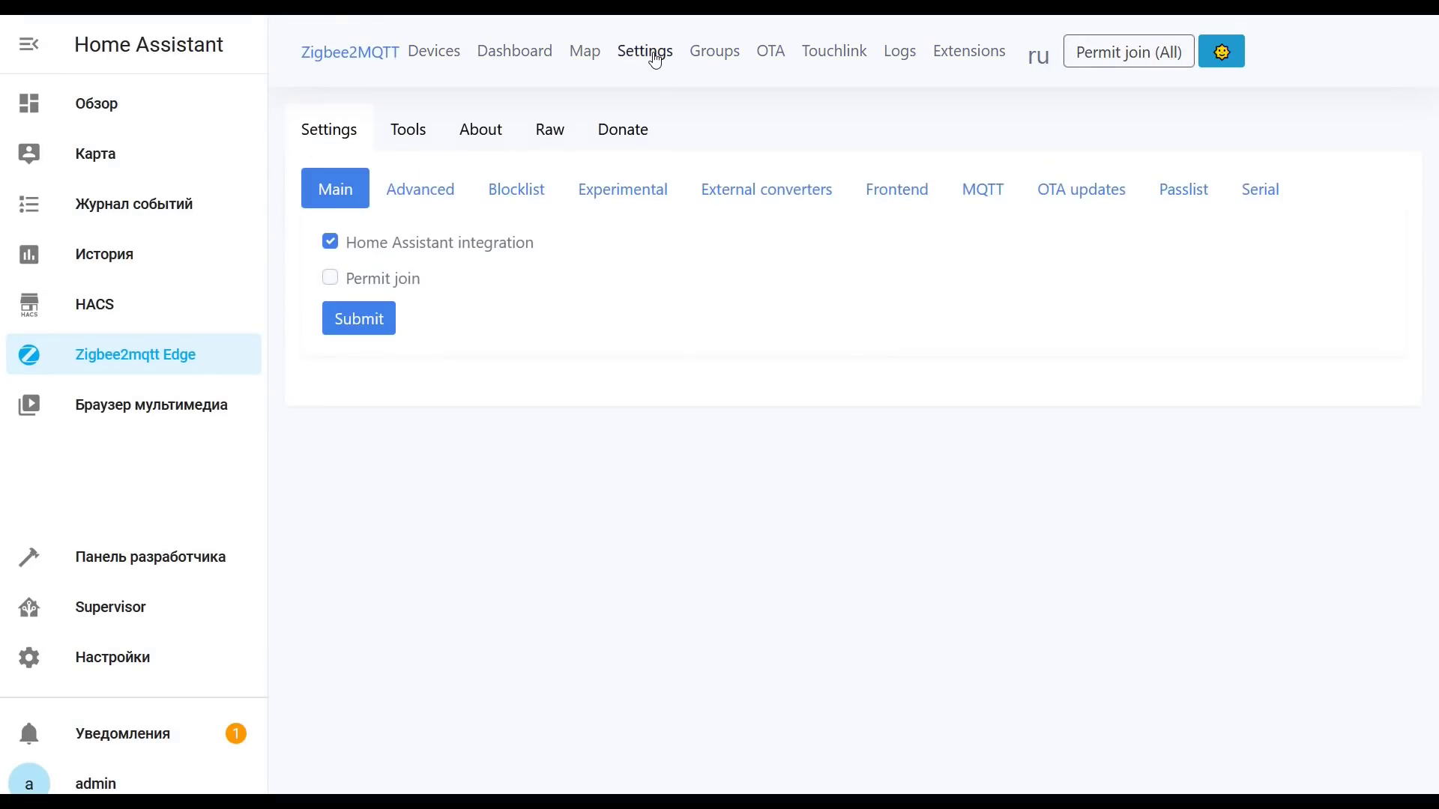
pyautogui.click(480, 134)
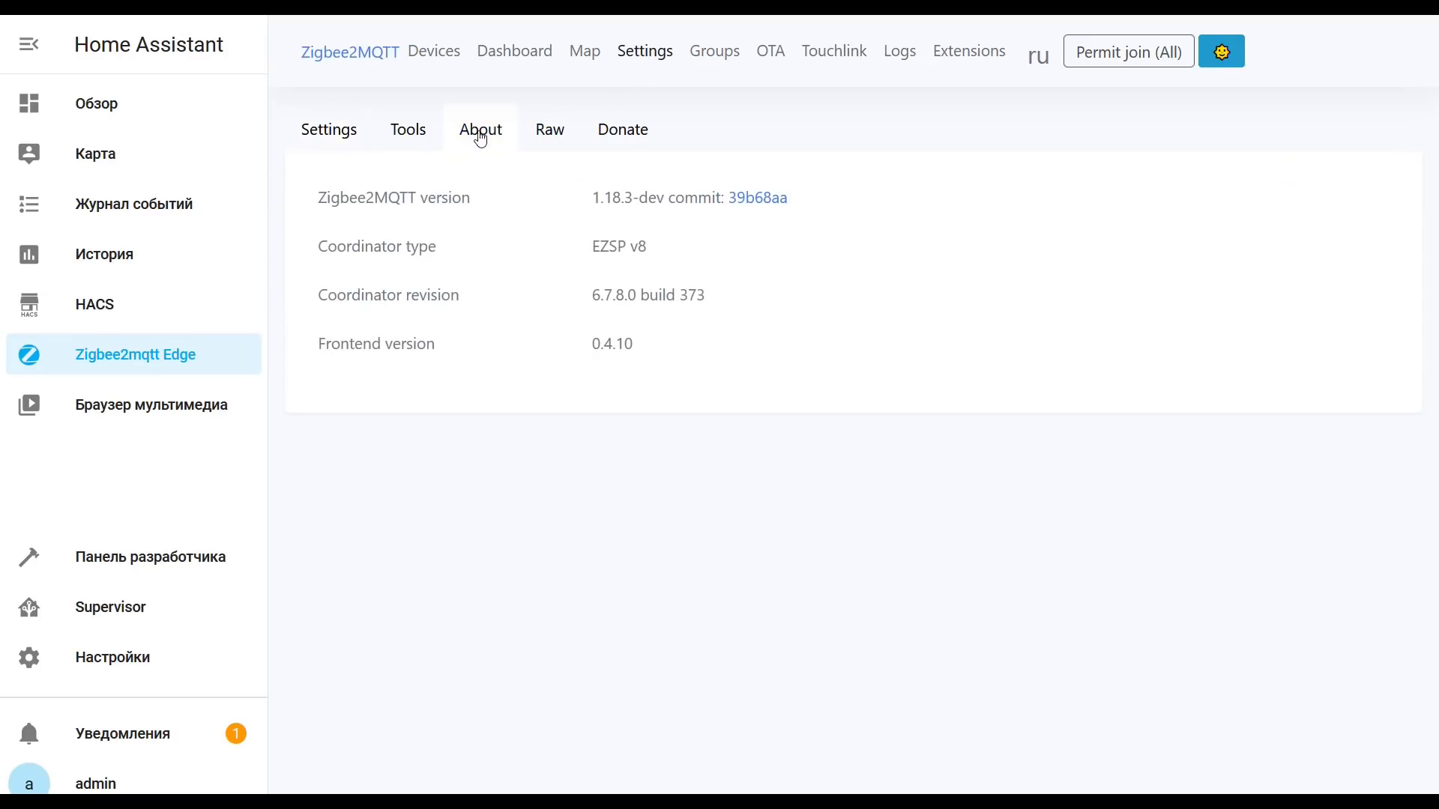
pyautogui.moveTo(597, 250); pyautogui.dragTo(677, 257)
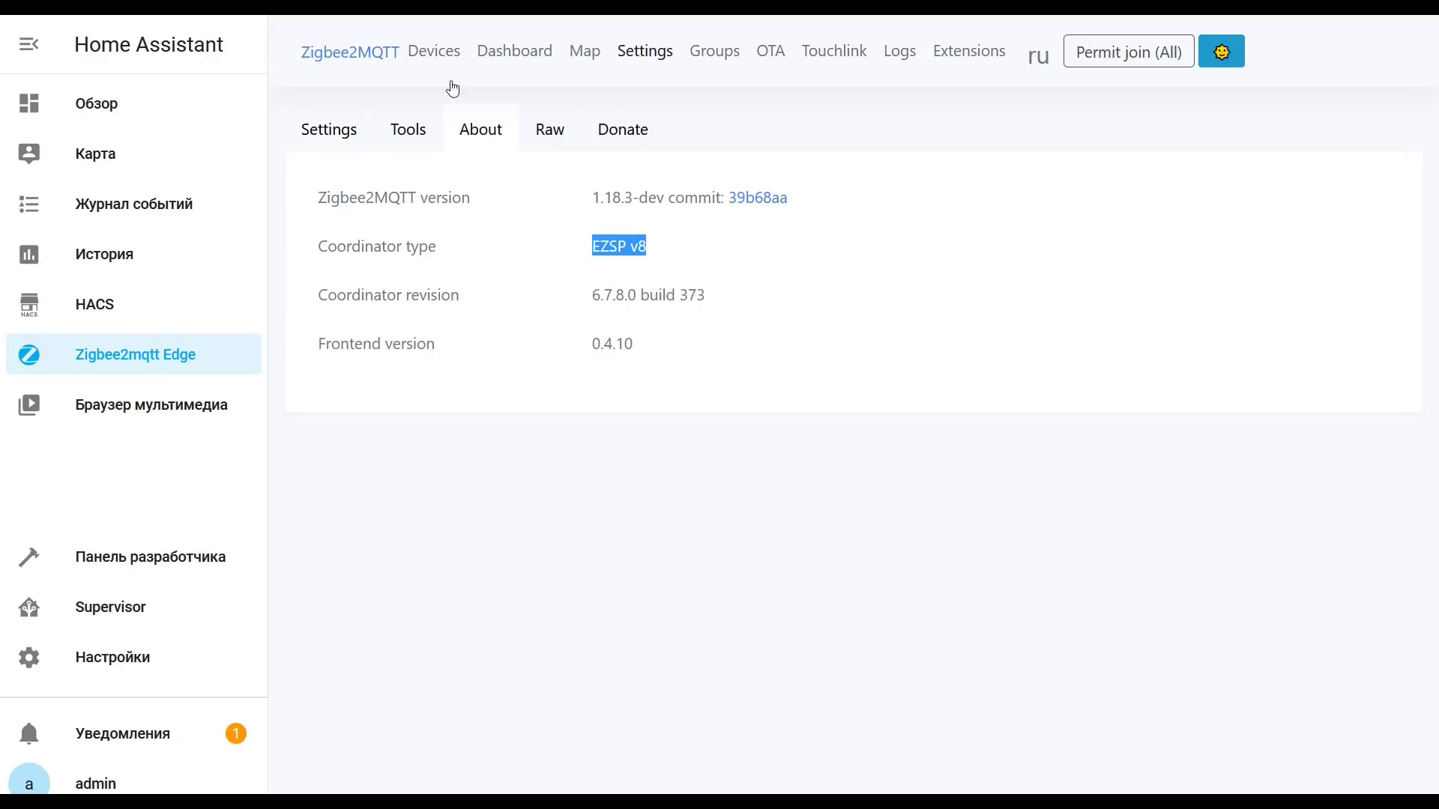
pyautogui.click(433, 57)
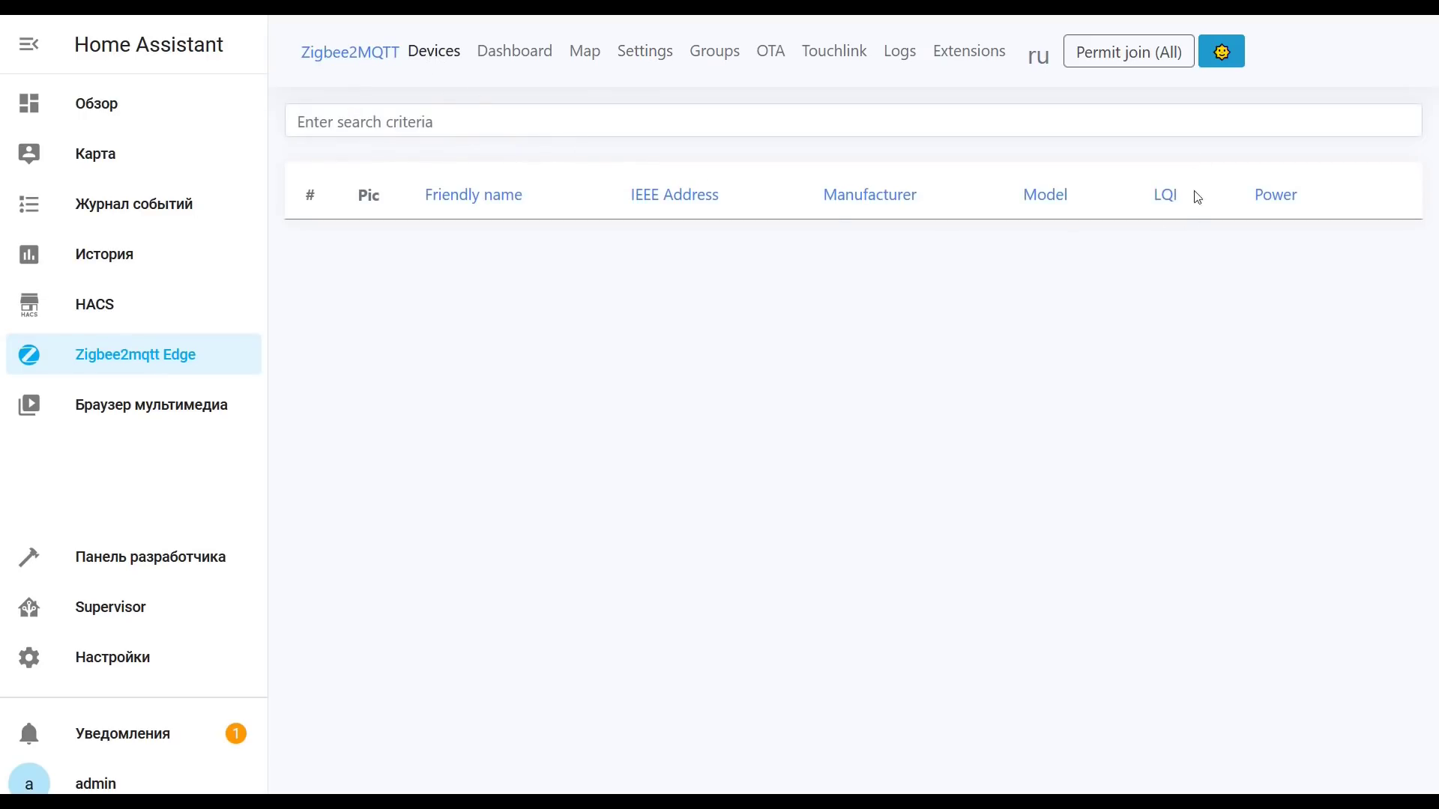
pyautogui.click(1128, 52)
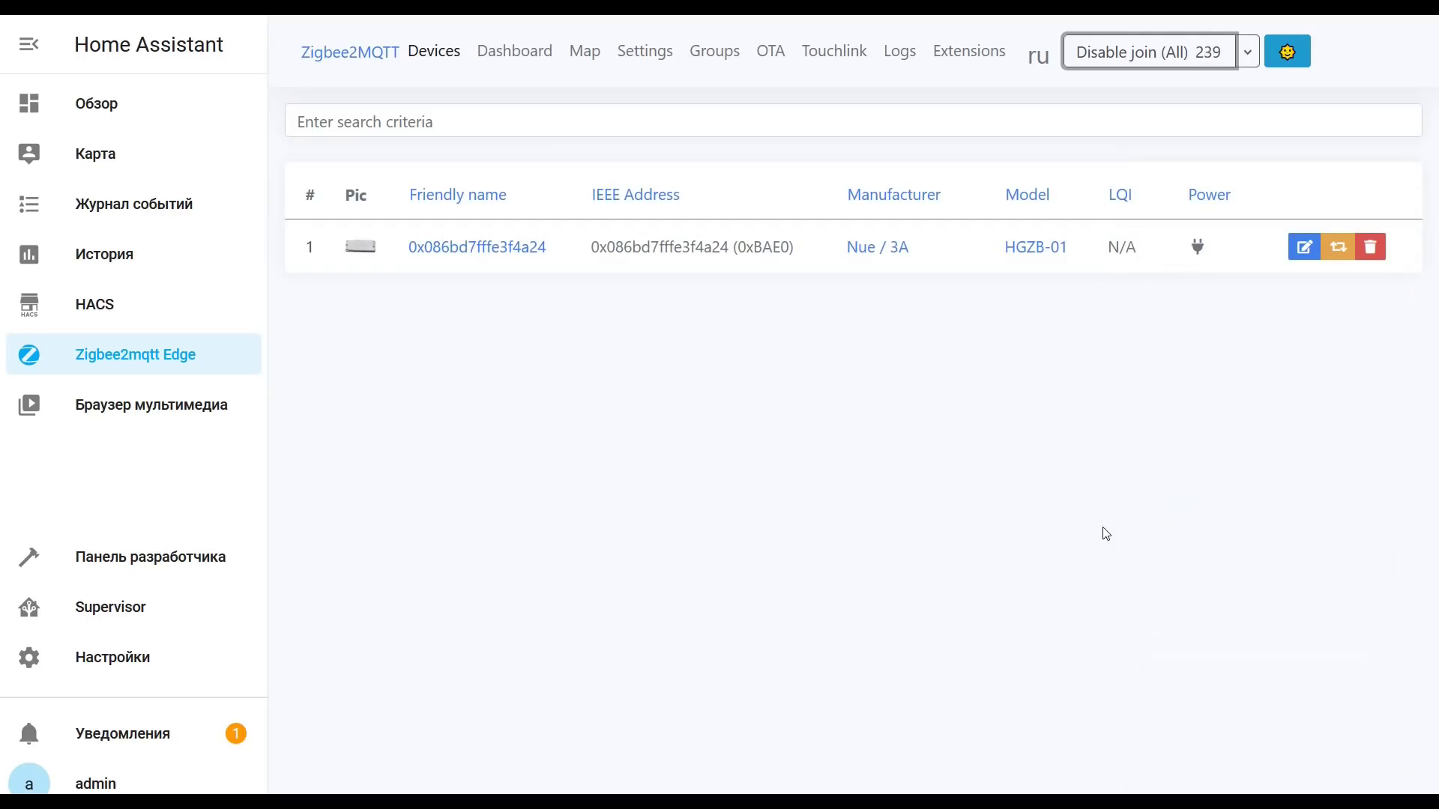
# Step: Toggle the new 0x086bd7fffe3f4a24 controller's state ON and OFF four times in Exposes
pyautogui.click(490, 250)
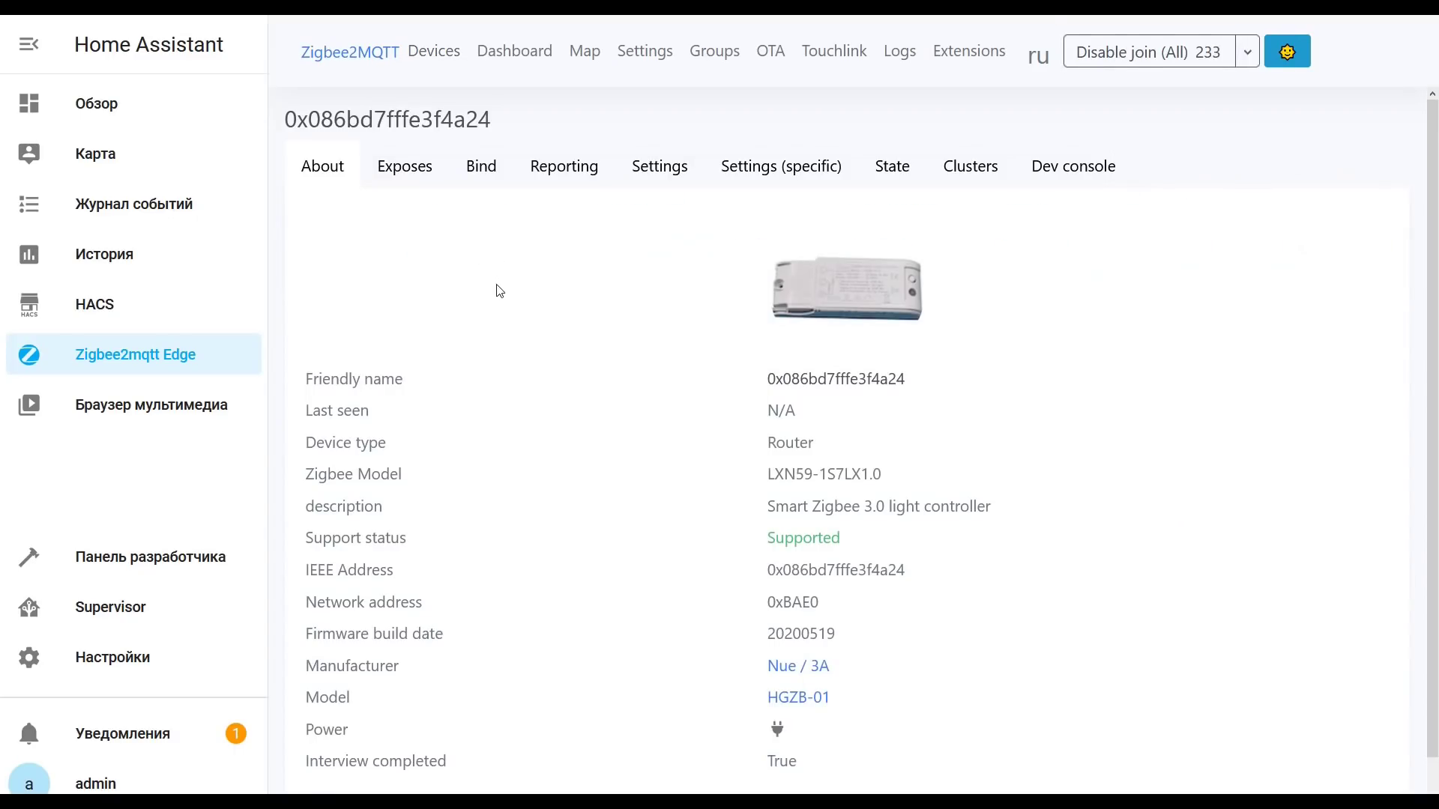
pyautogui.scroll(-1, 498, 289)
pyautogui.scroll(1, 464, 263)
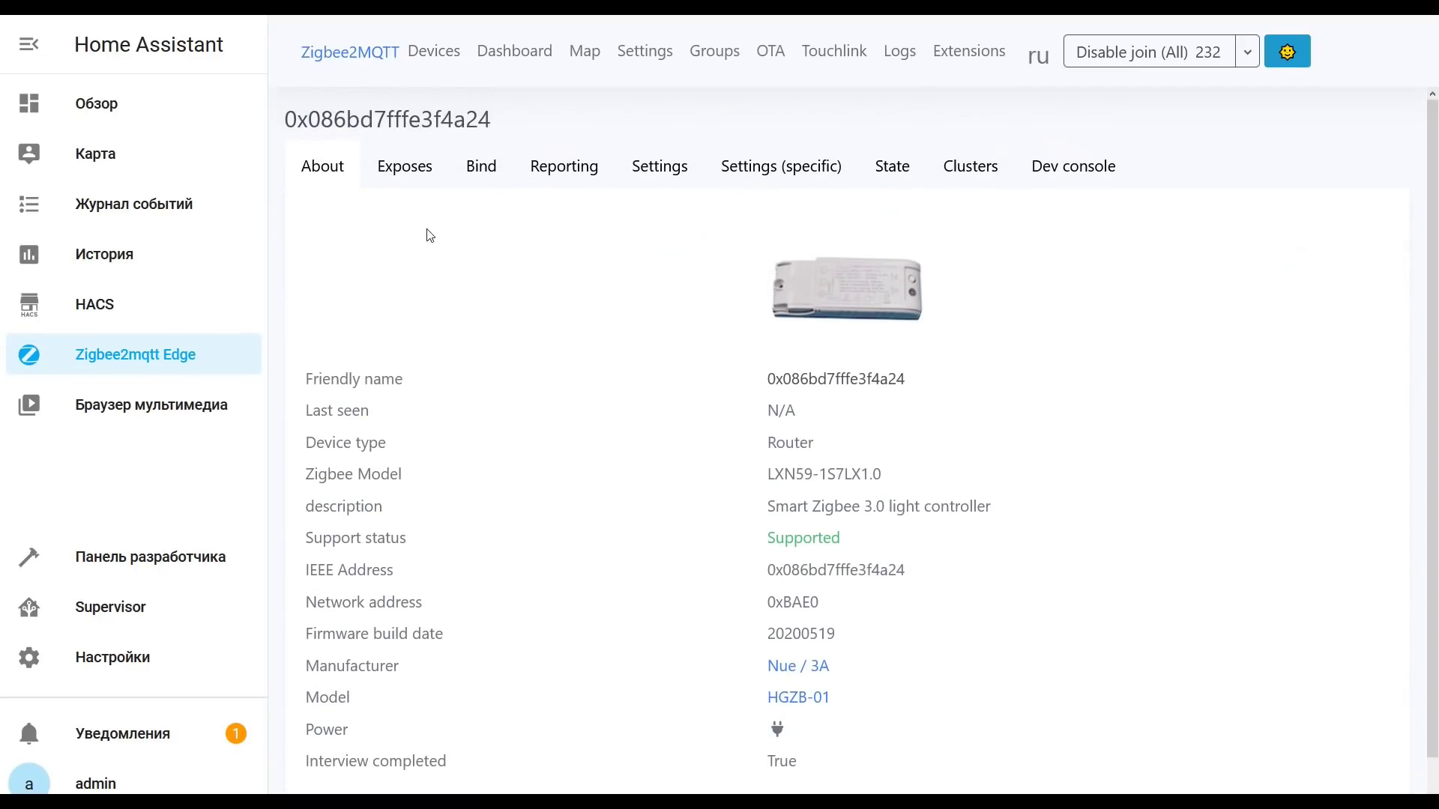
pyautogui.click(403, 168)
pyautogui.click(673, 244)
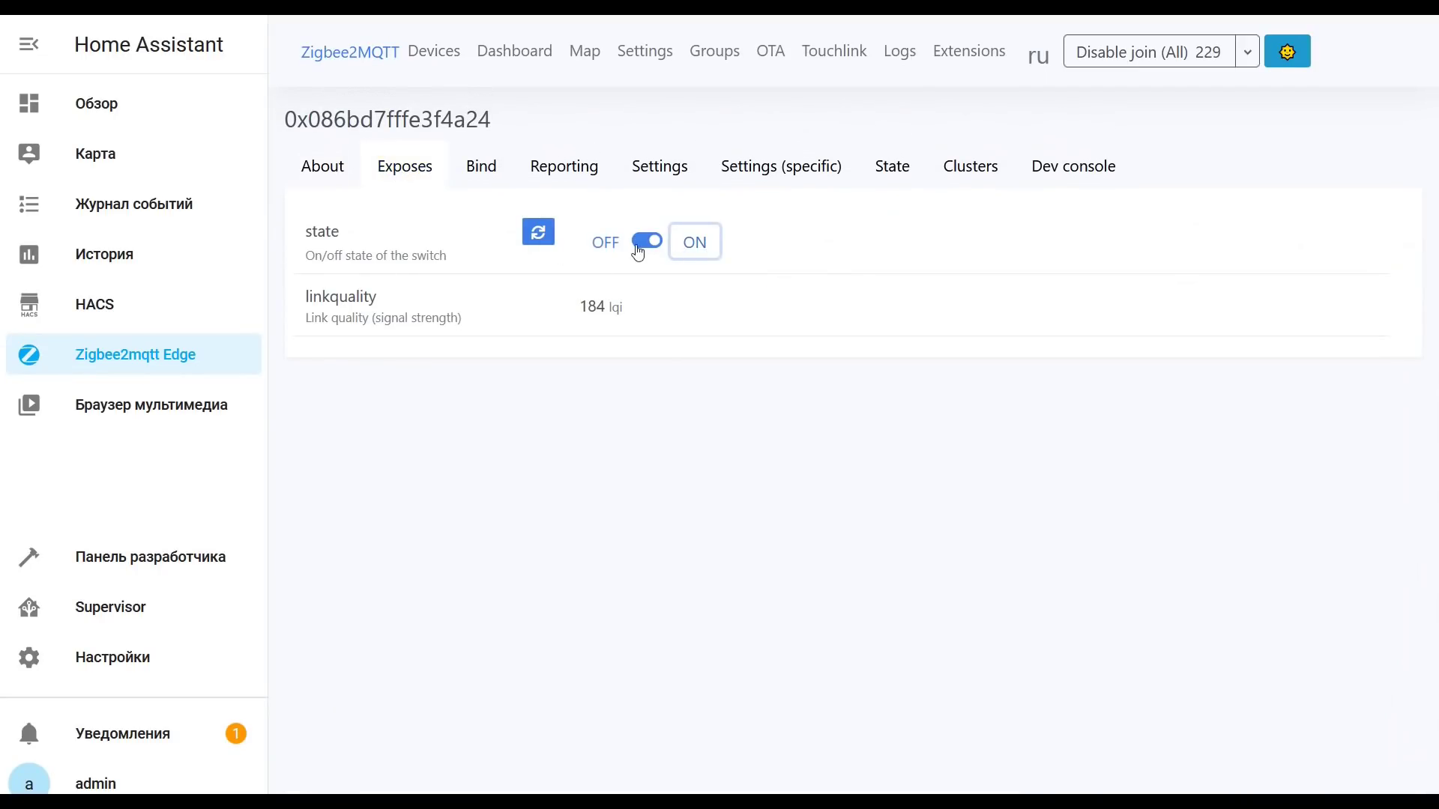
pyautogui.click(614, 252)
pyautogui.click(697, 244)
pyautogui.click(608, 251)
pyautogui.click(694, 249)
pyautogui.click(604, 247)
pyautogui.click(695, 247)
pyautogui.click(604, 245)
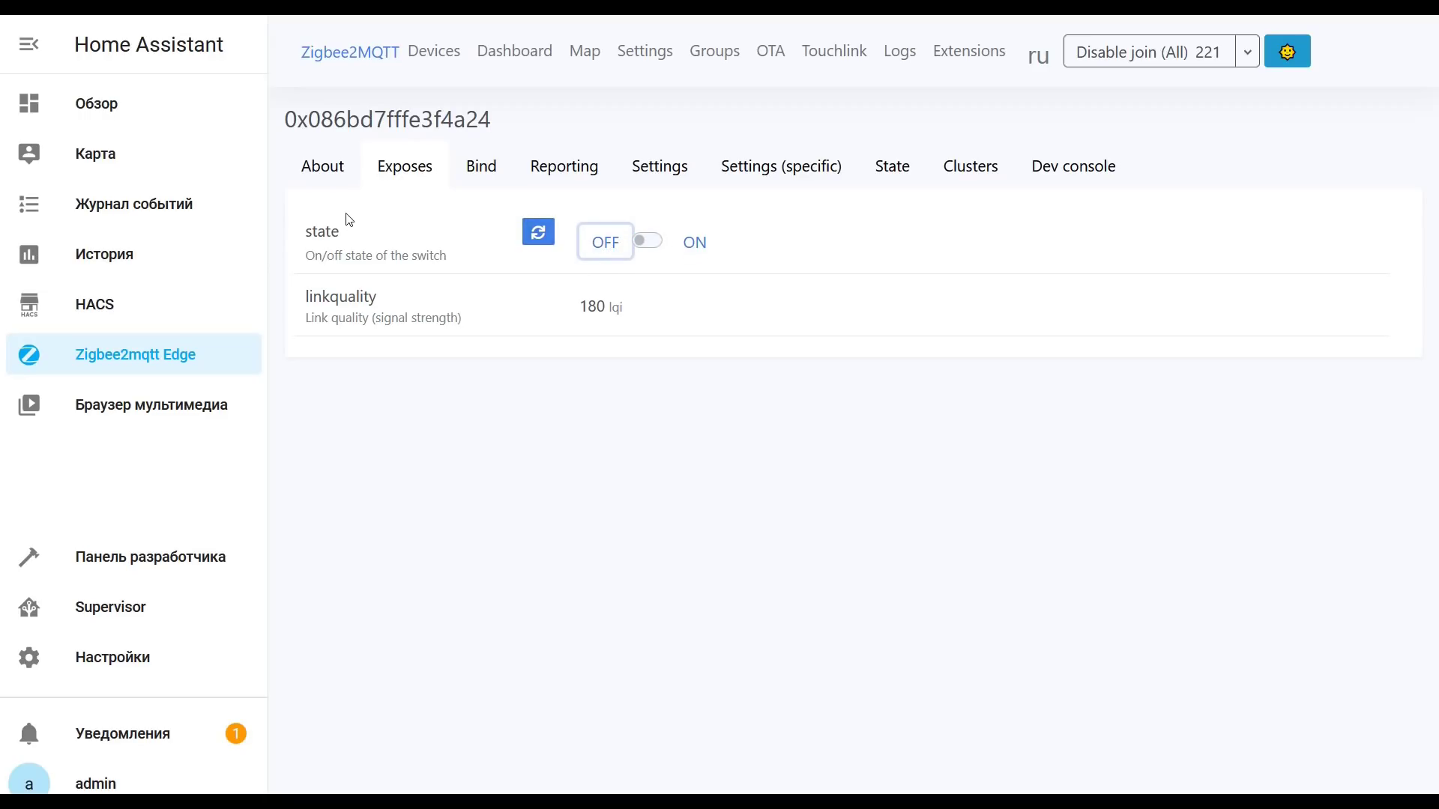
pyautogui.click(435, 54)
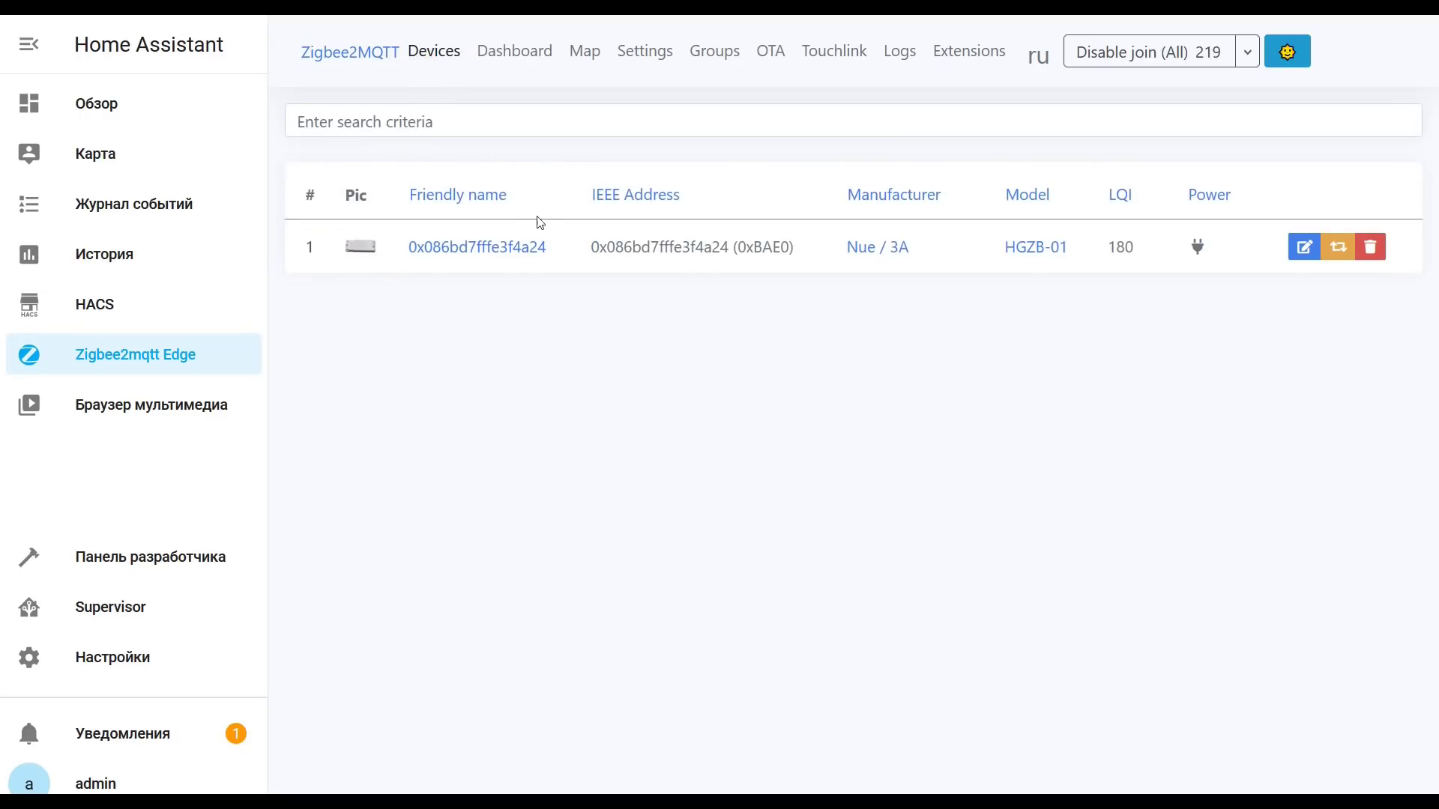
# Step: Disable joining and confirm the discovered MQTT integration for the Mosquitto broker
pyautogui.click(1122, 60)
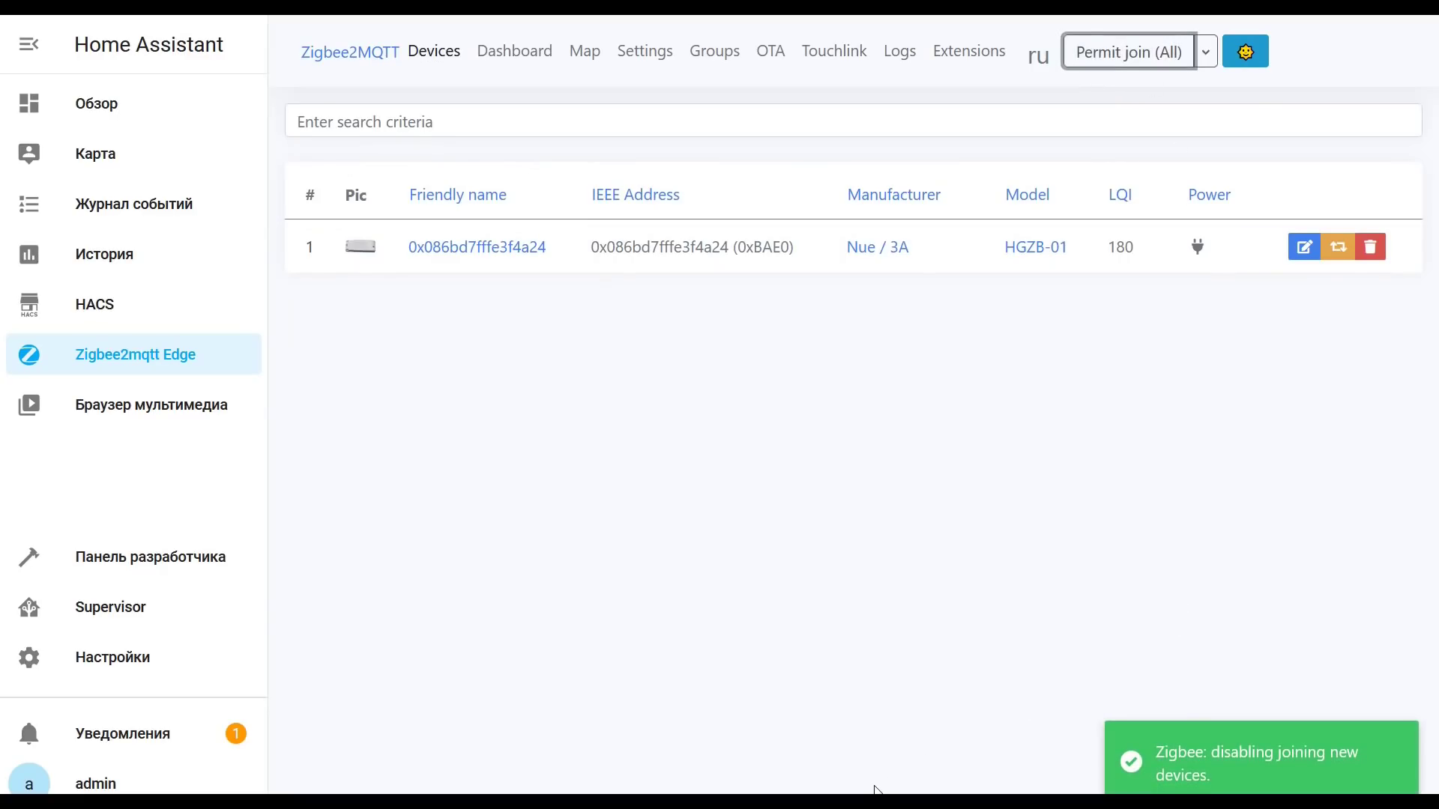
pyautogui.click(842, 384)
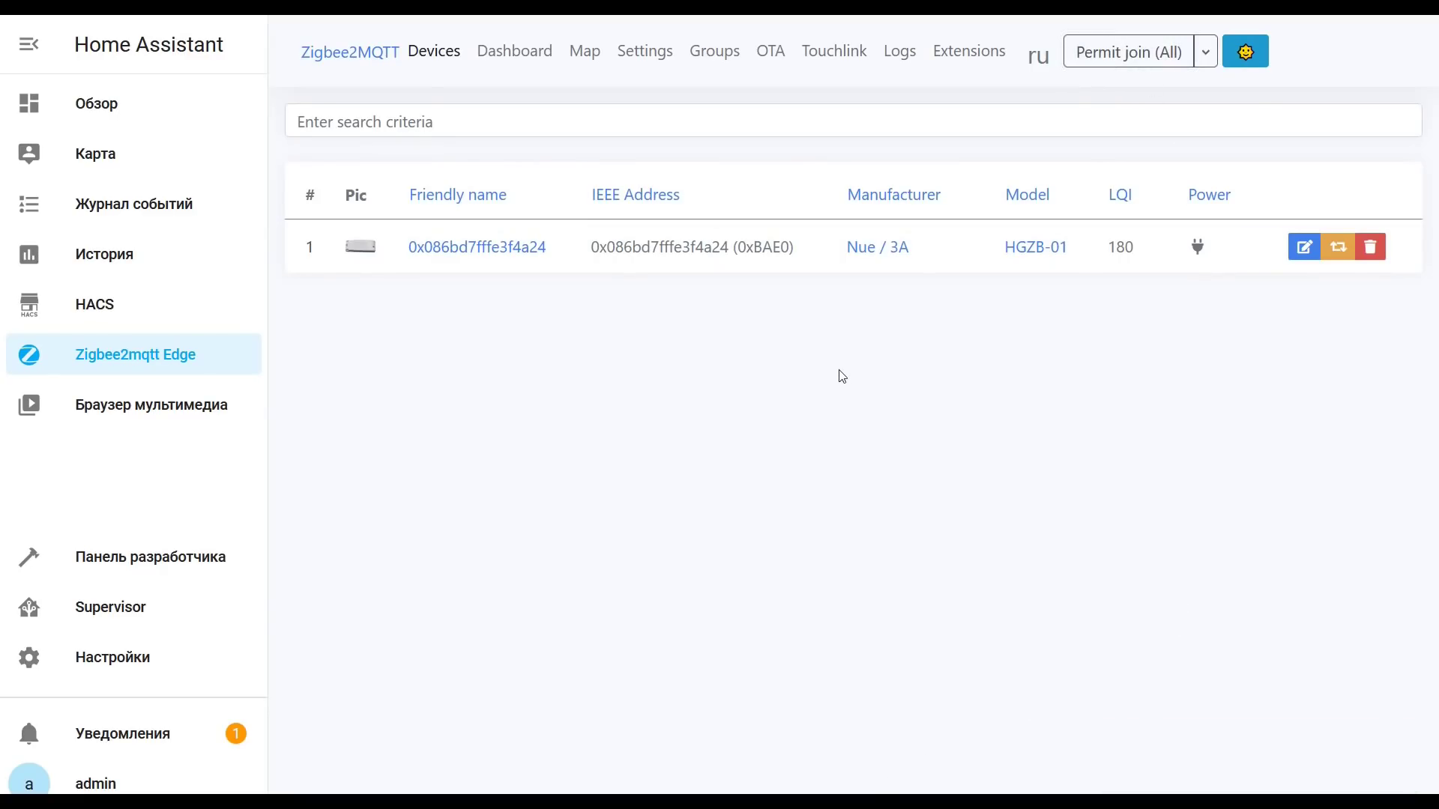
pyautogui.click(125, 666)
pyautogui.click(814, 242)
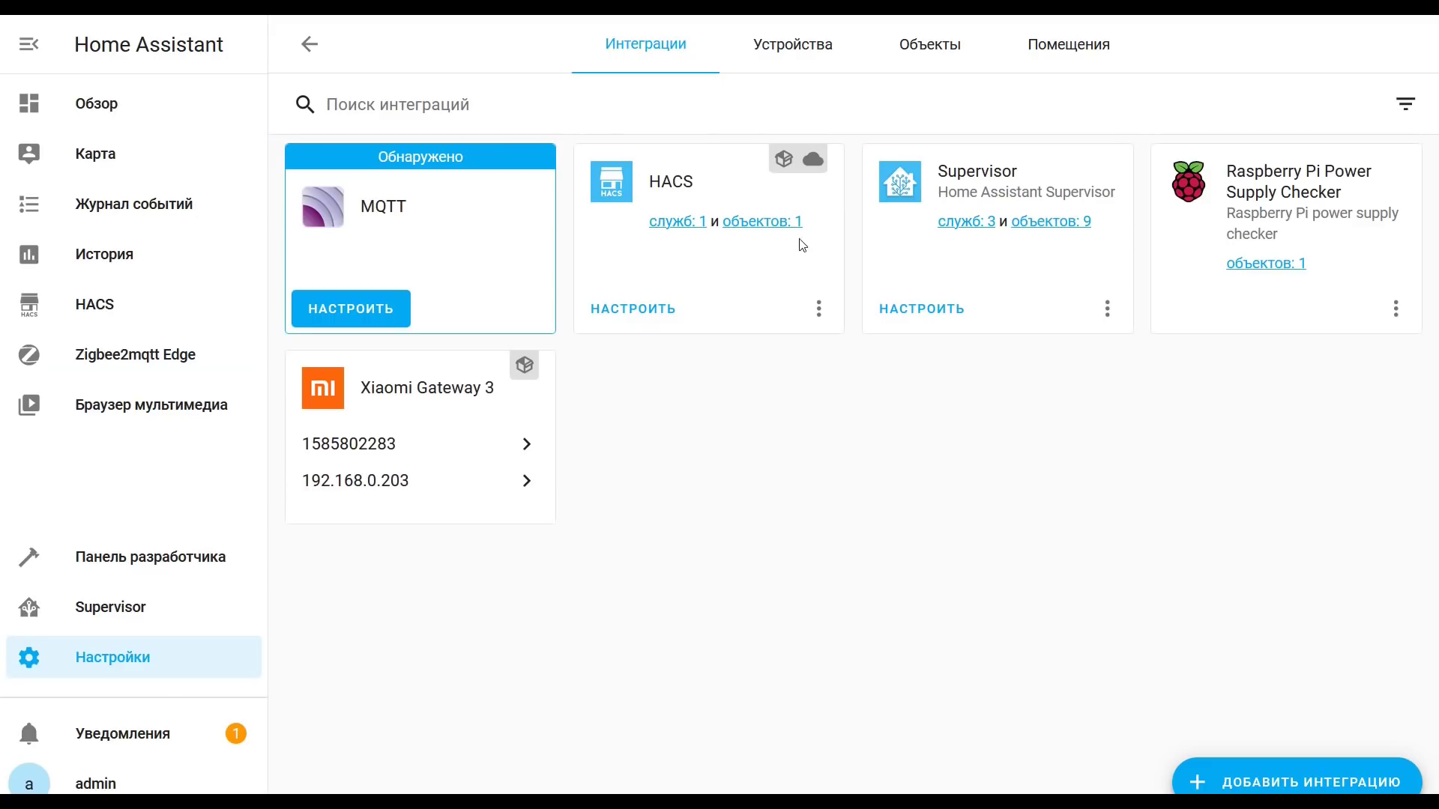
pyautogui.click(372, 305)
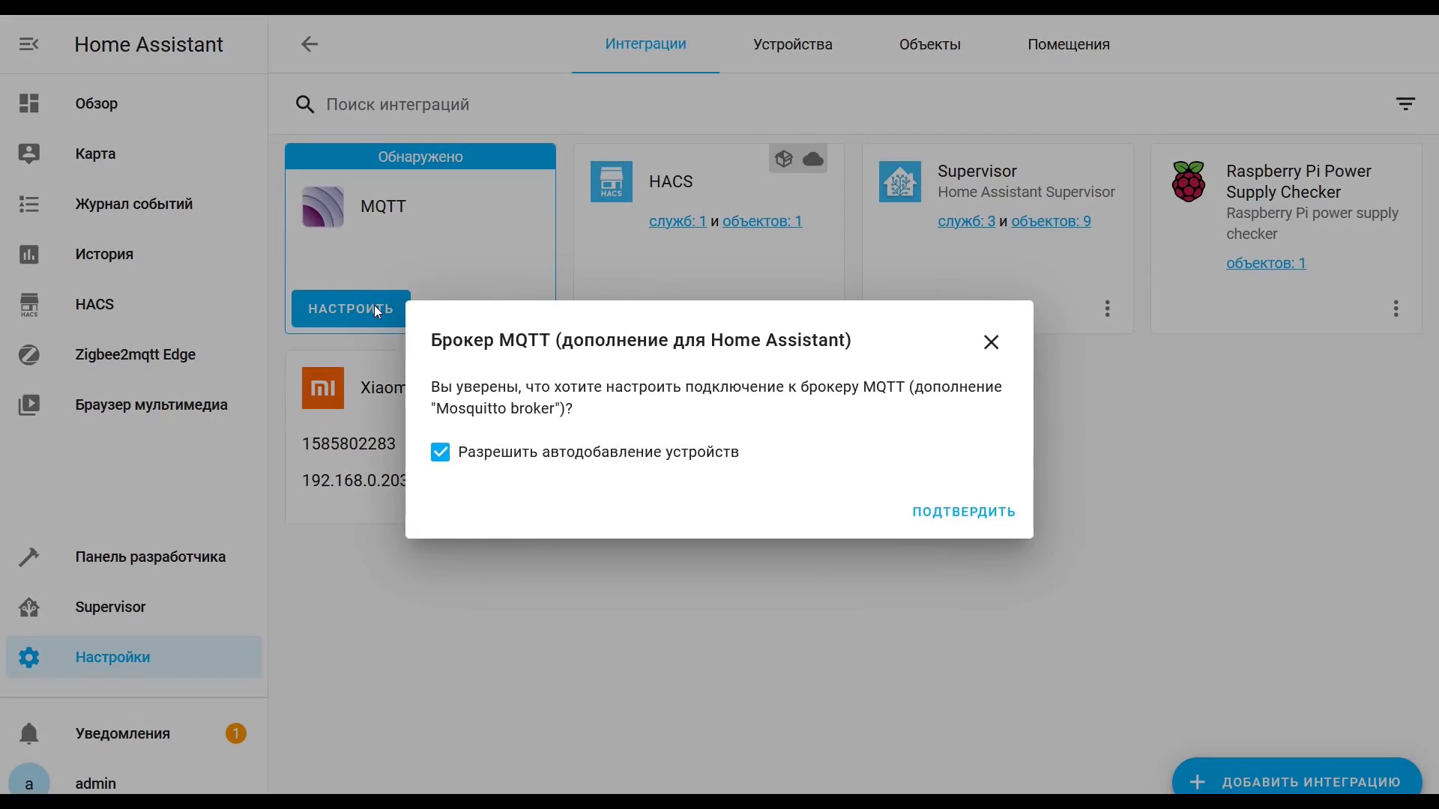
pyautogui.click(967, 513)
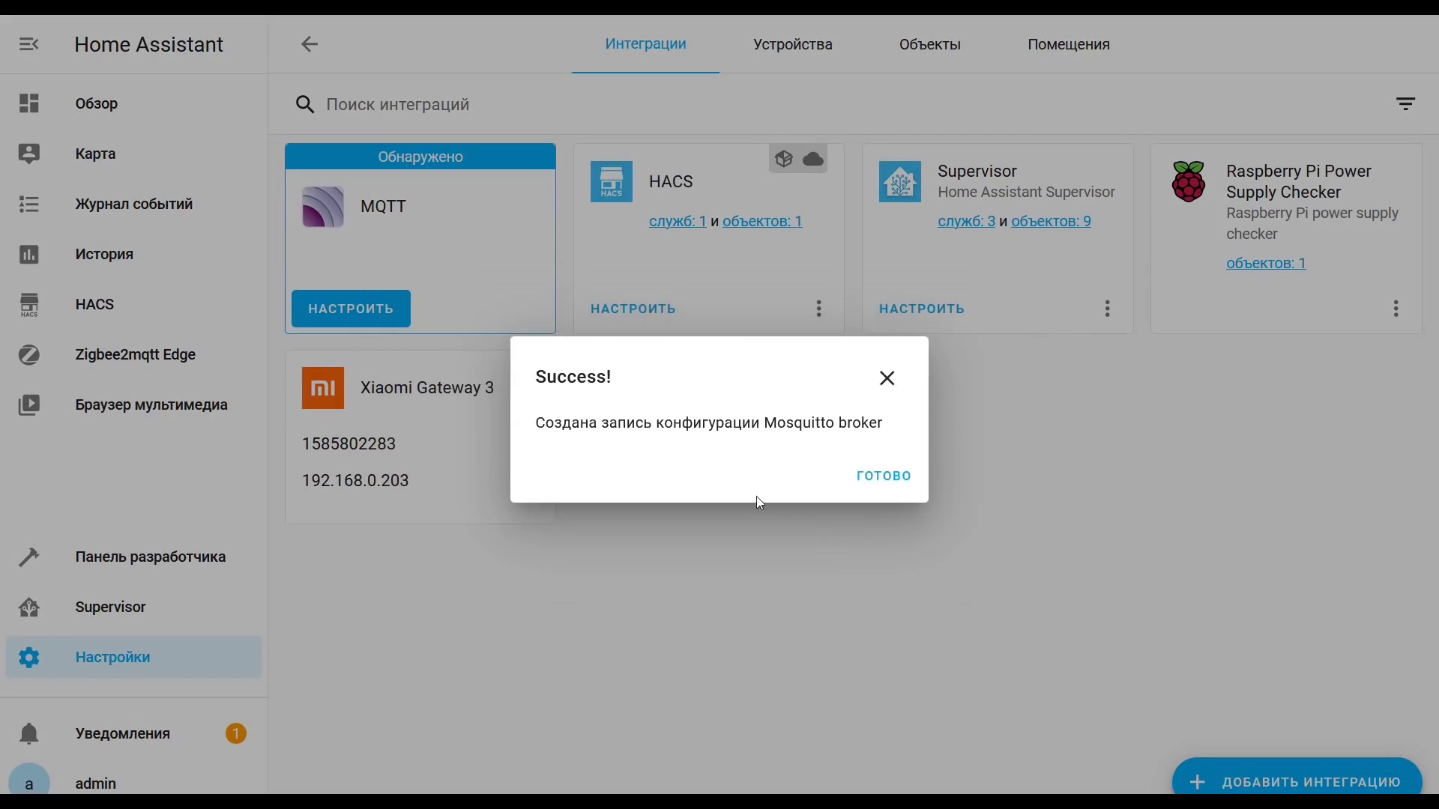
pyautogui.click(884, 568)
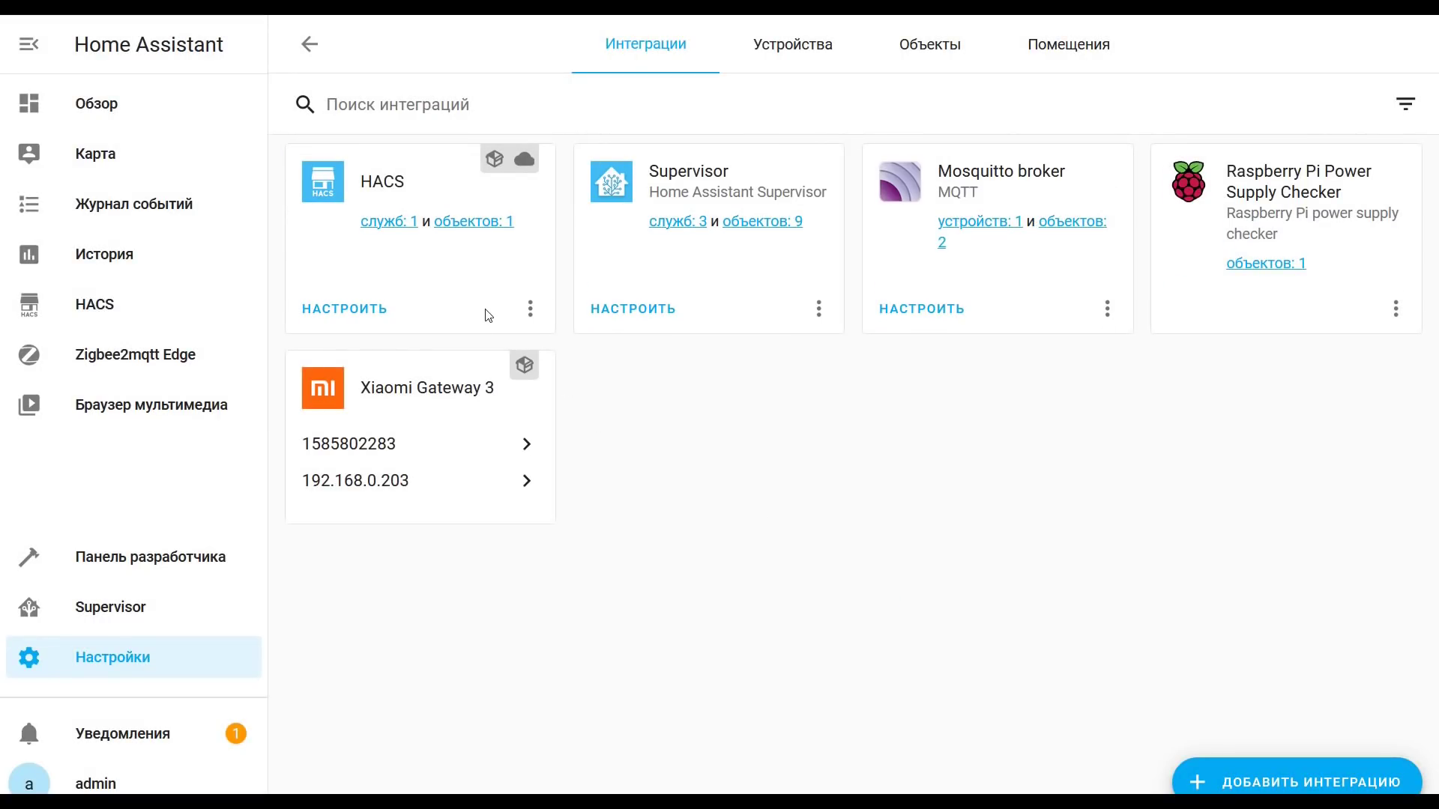
# Step: Switch the light controller on and off twice from its MQTT device page
pyautogui.click(982, 222)
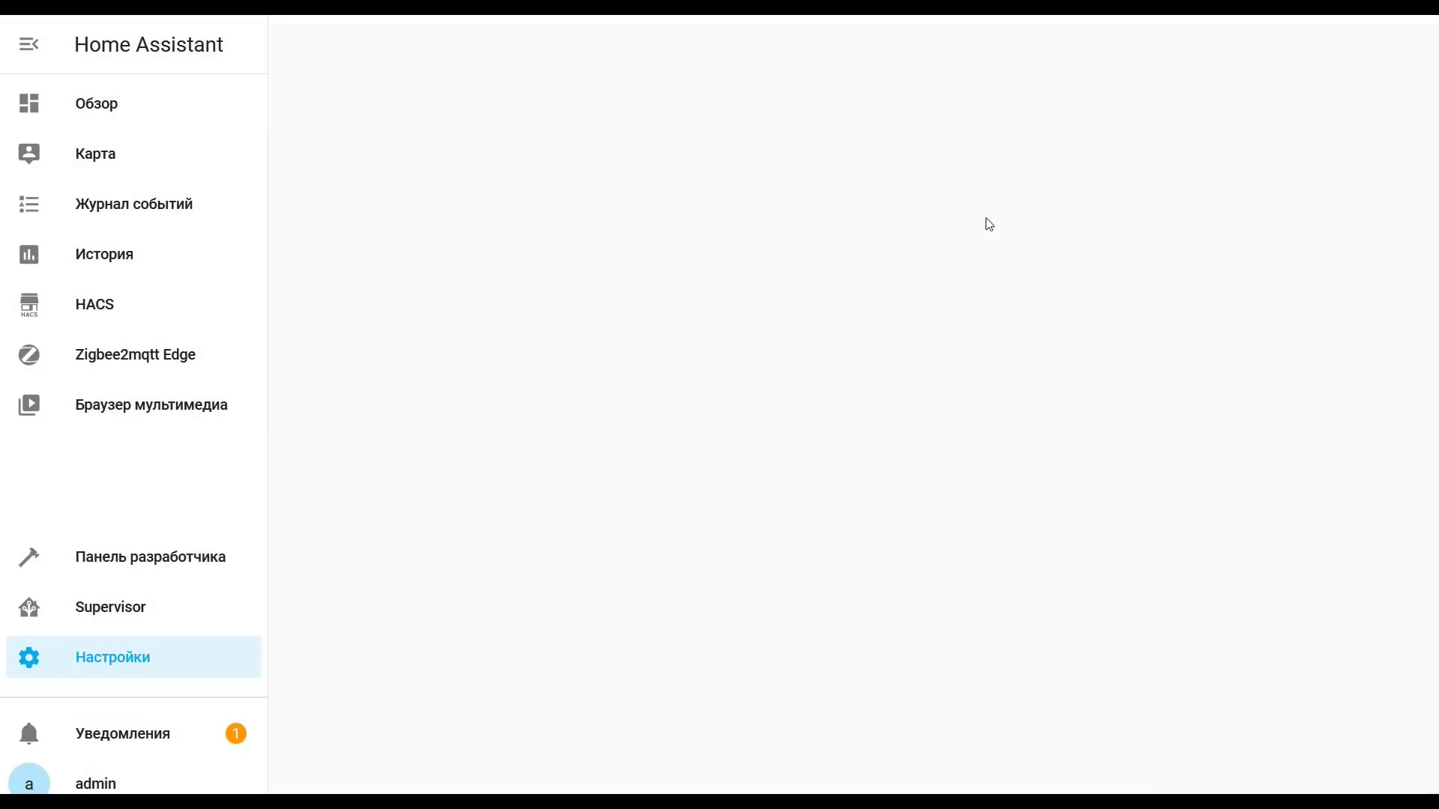
pyautogui.click(355, 224)
pyautogui.click(621, 517)
pyautogui.click(644, 521)
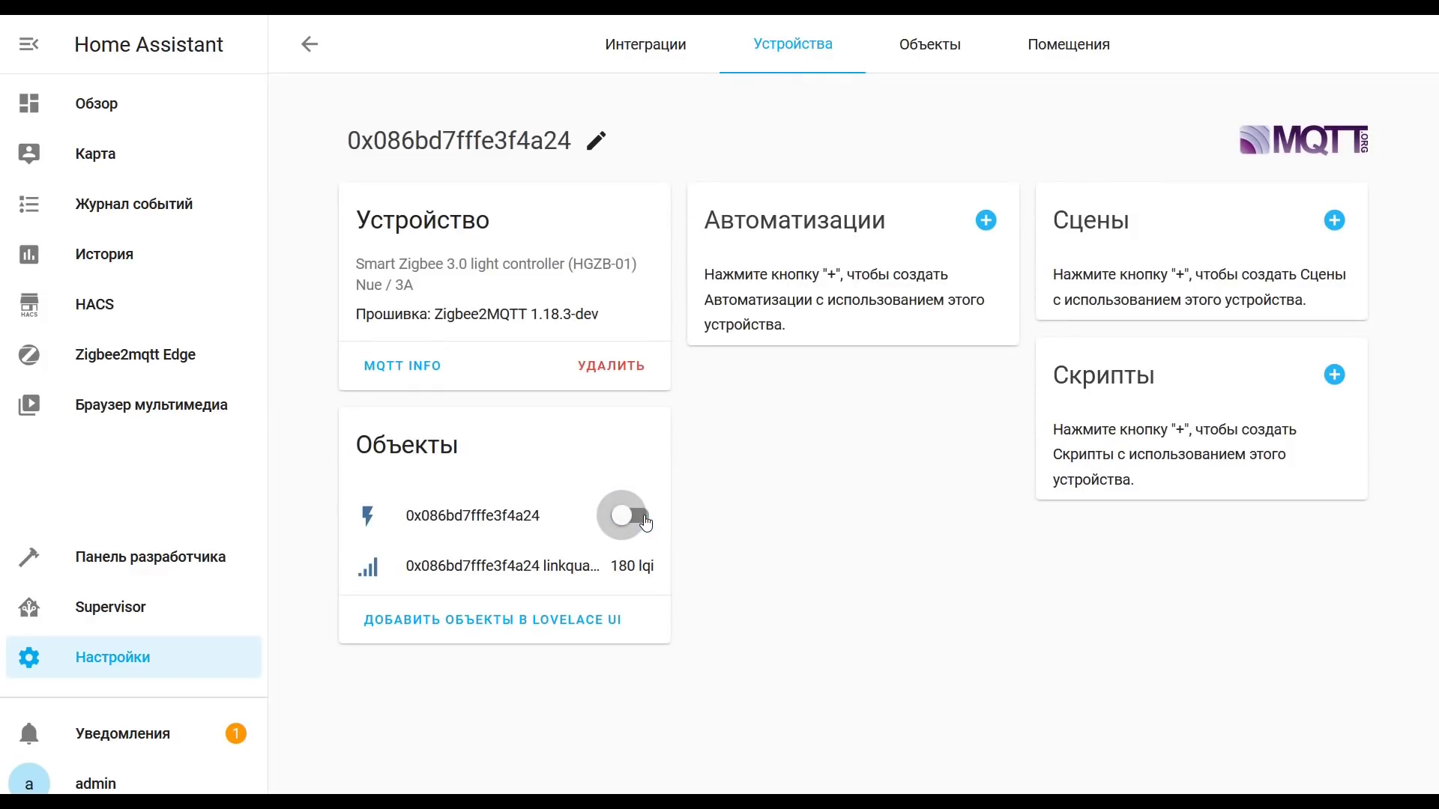
pyautogui.click(633, 524)
pyautogui.click(634, 526)
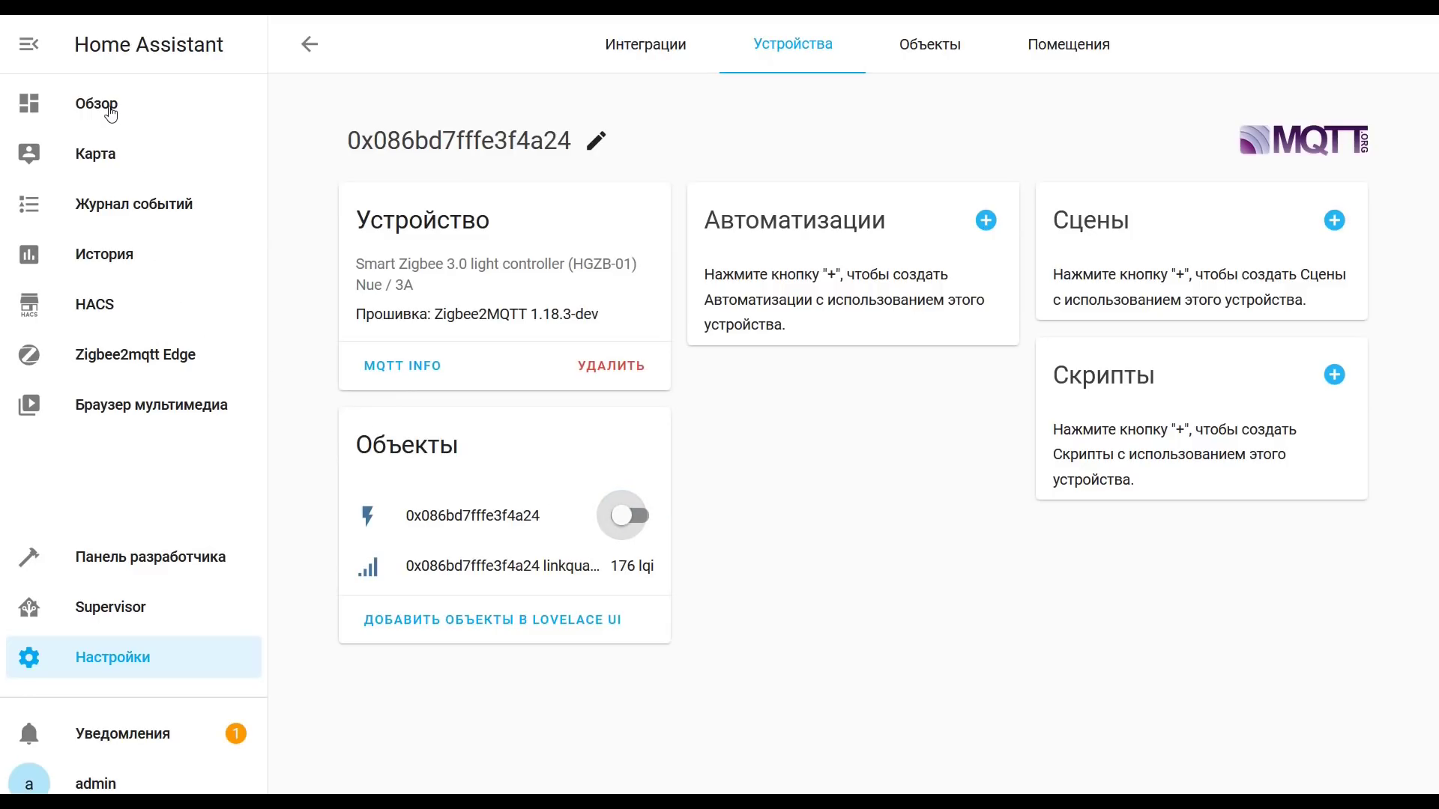
pyautogui.click(131, 370)
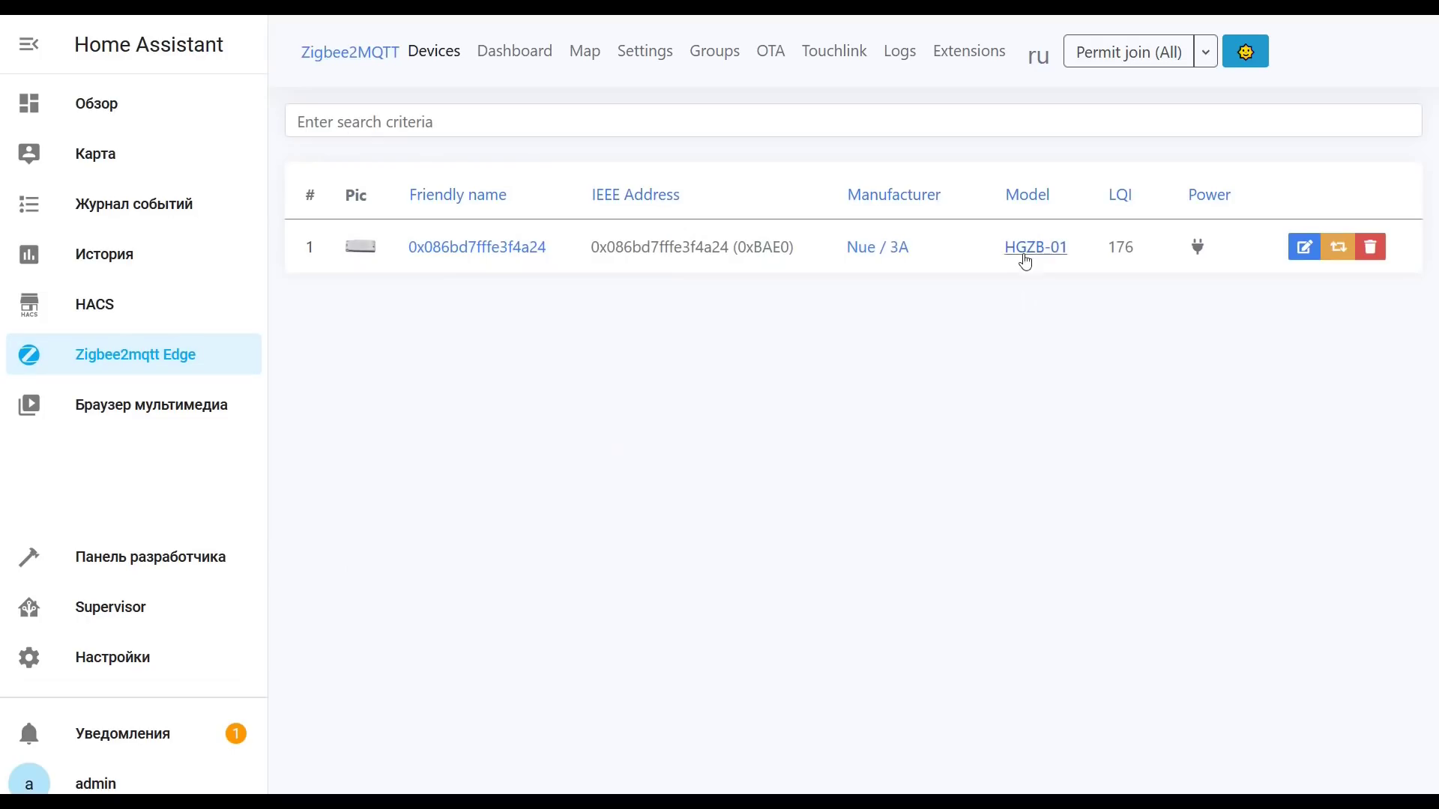
# Step: Pair the TuYa TS0121_plug, toggle it on and off in Exposes, then disable joining
pyautogui.click(1101, 54)
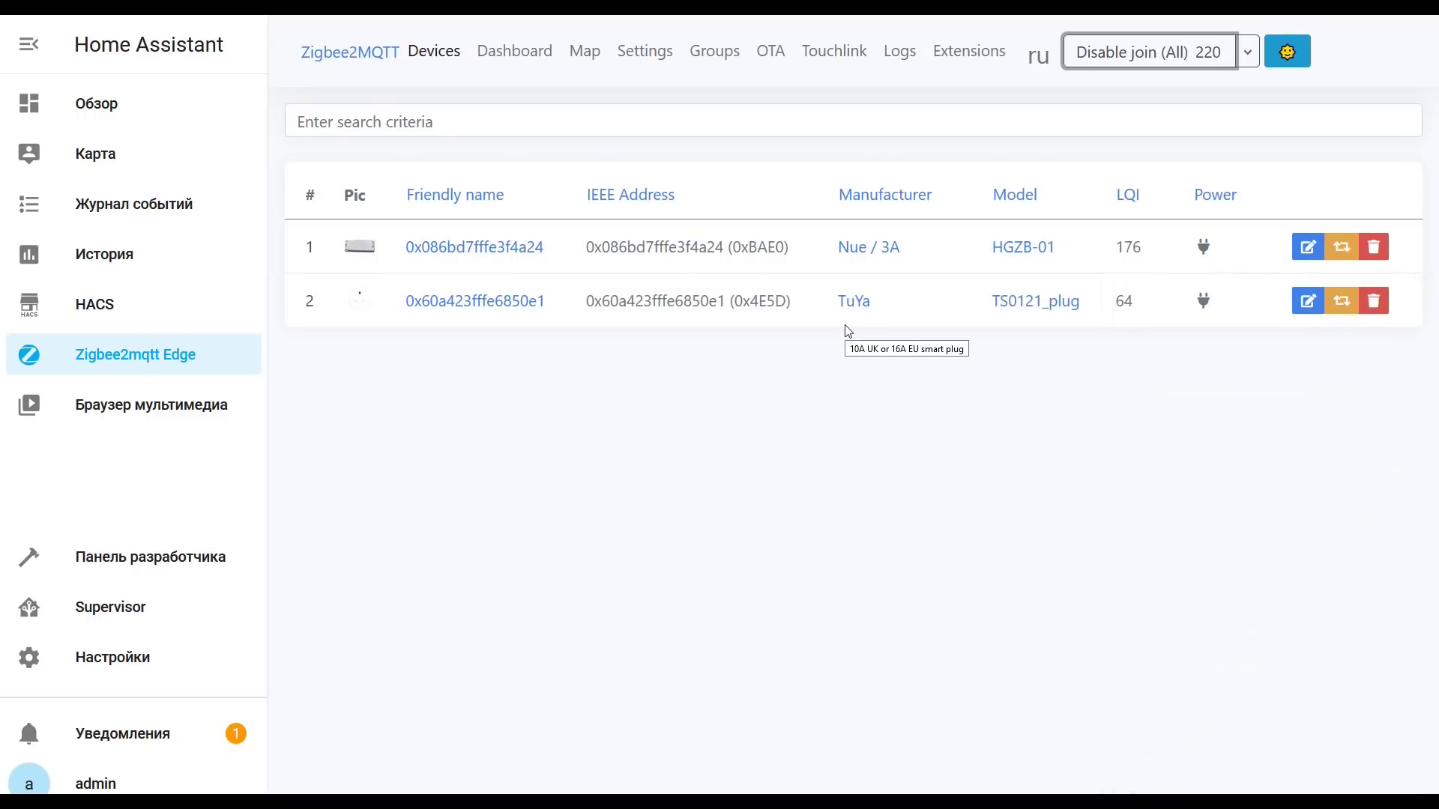
pyautogui.click(474, 302)
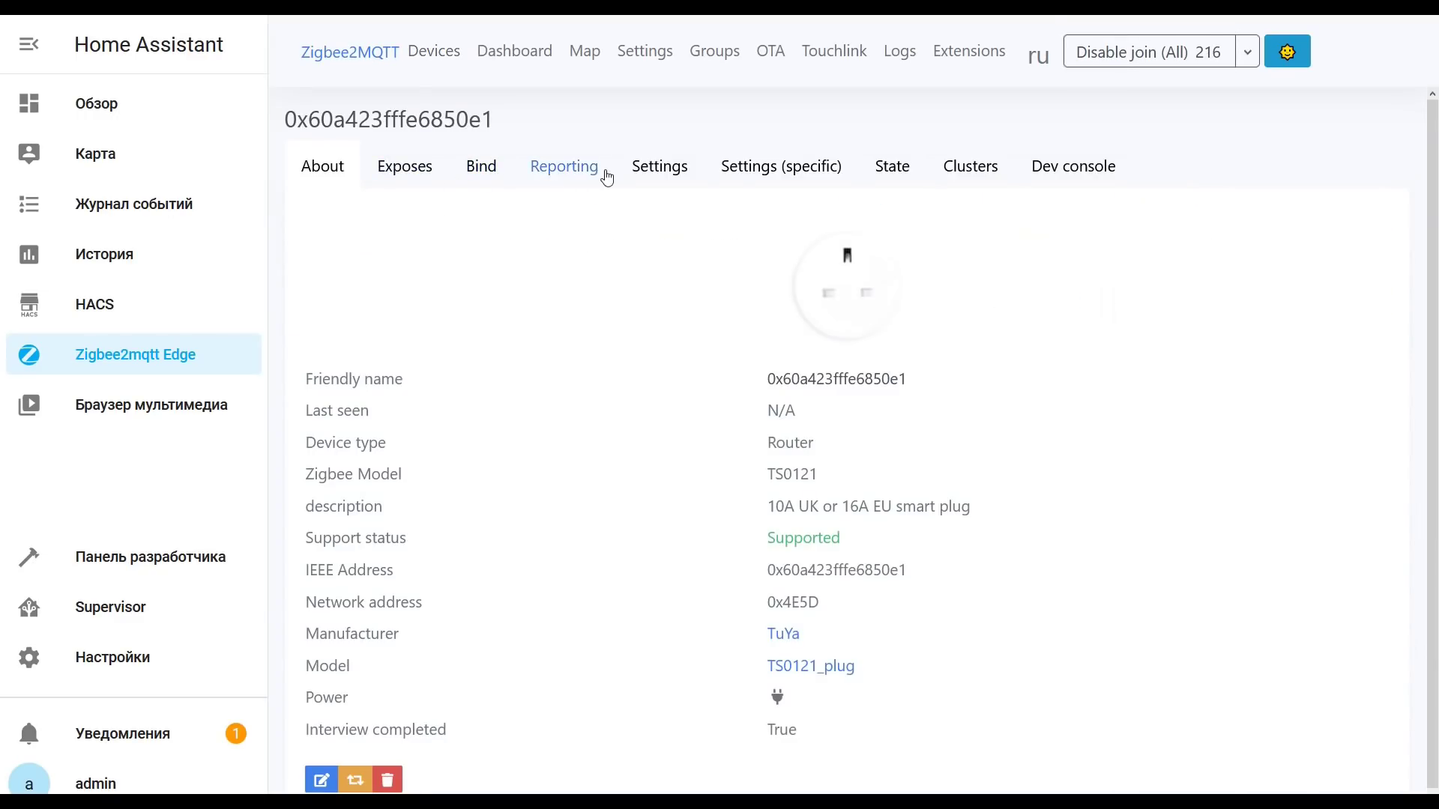
pyautogui.click(433, 176)
pyautogui.click(697, 248)
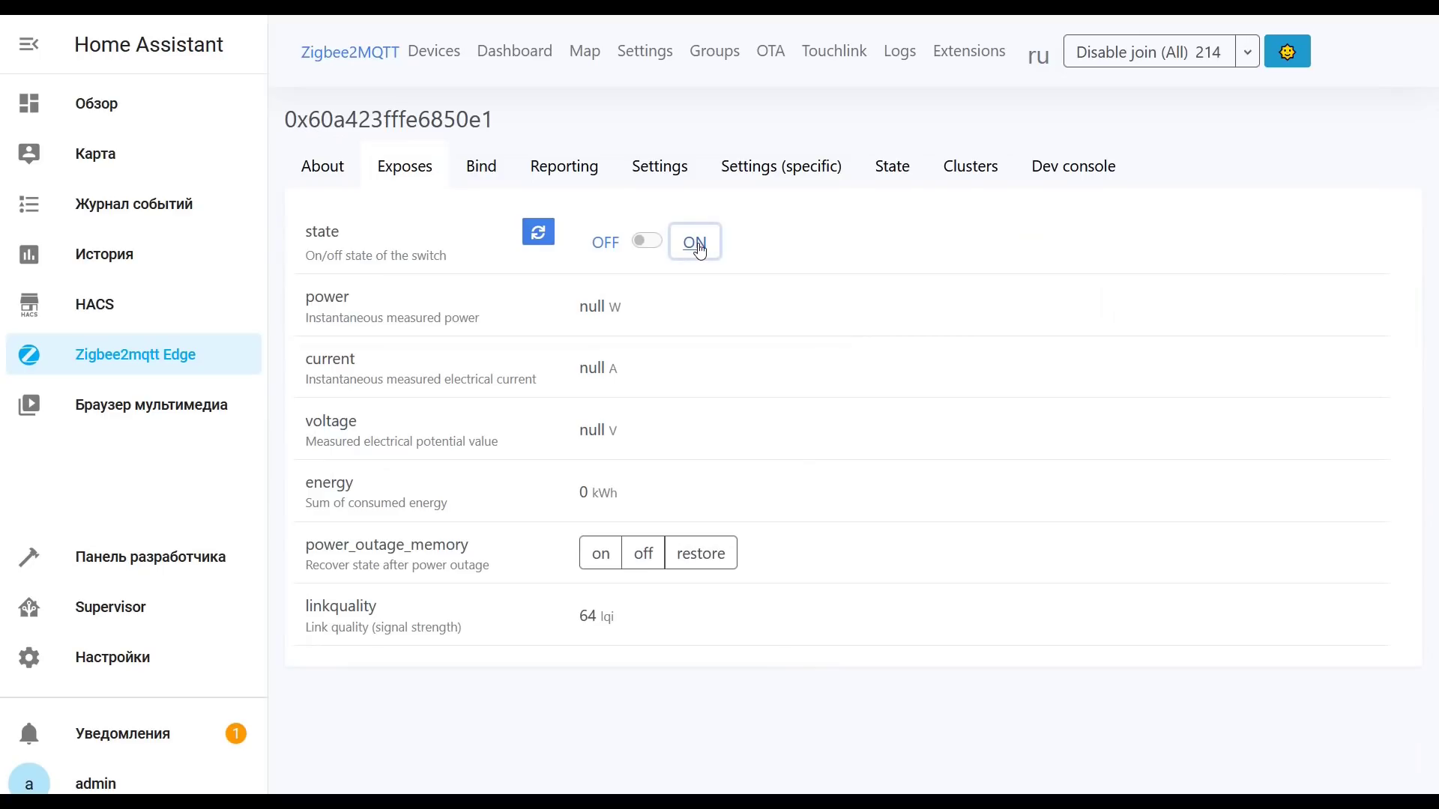
pyautogui.click(604, 241)
pyautogui.click(693, 242)
pyautogui.click(646, 241)
pyautogui.click(693, 244)
pyautogui.click(450, 66)
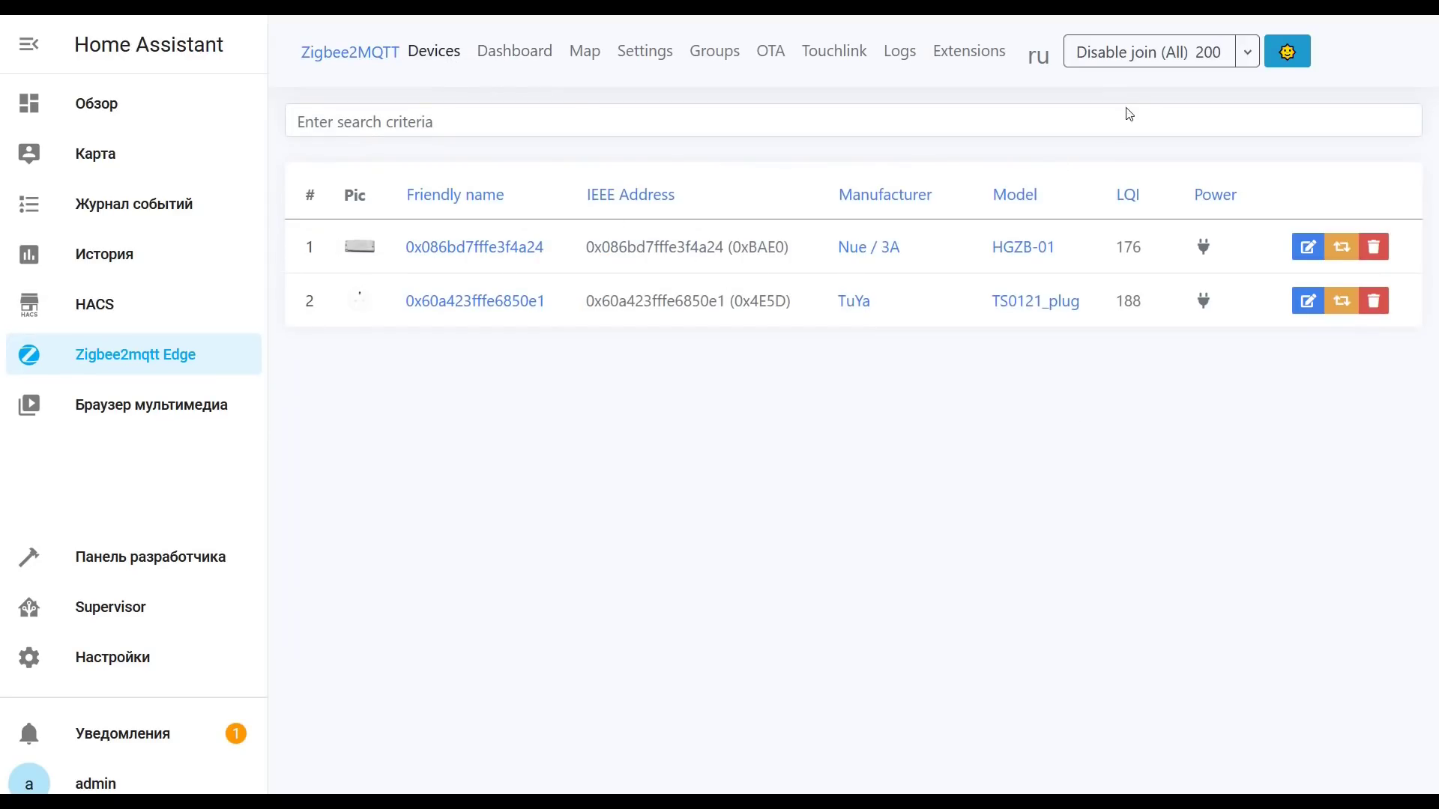
pyautogui.click(1131, 54)
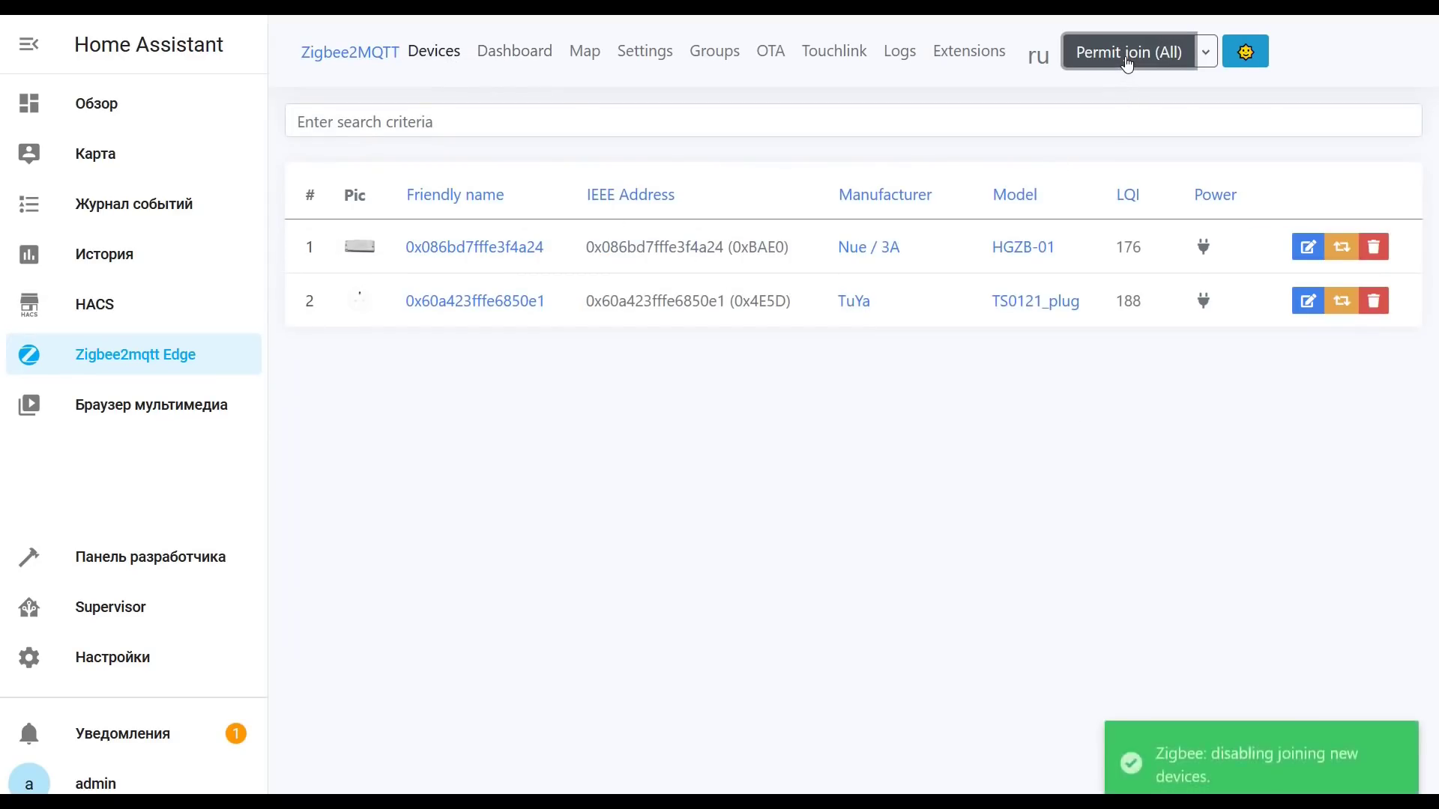
# Step: Toggle plug 0x60a423fffe6850e1 off and on, try its power_outage_memory options, then show the Map
pyautogui.click(492, 305)
pyautogui.click(402, 167)
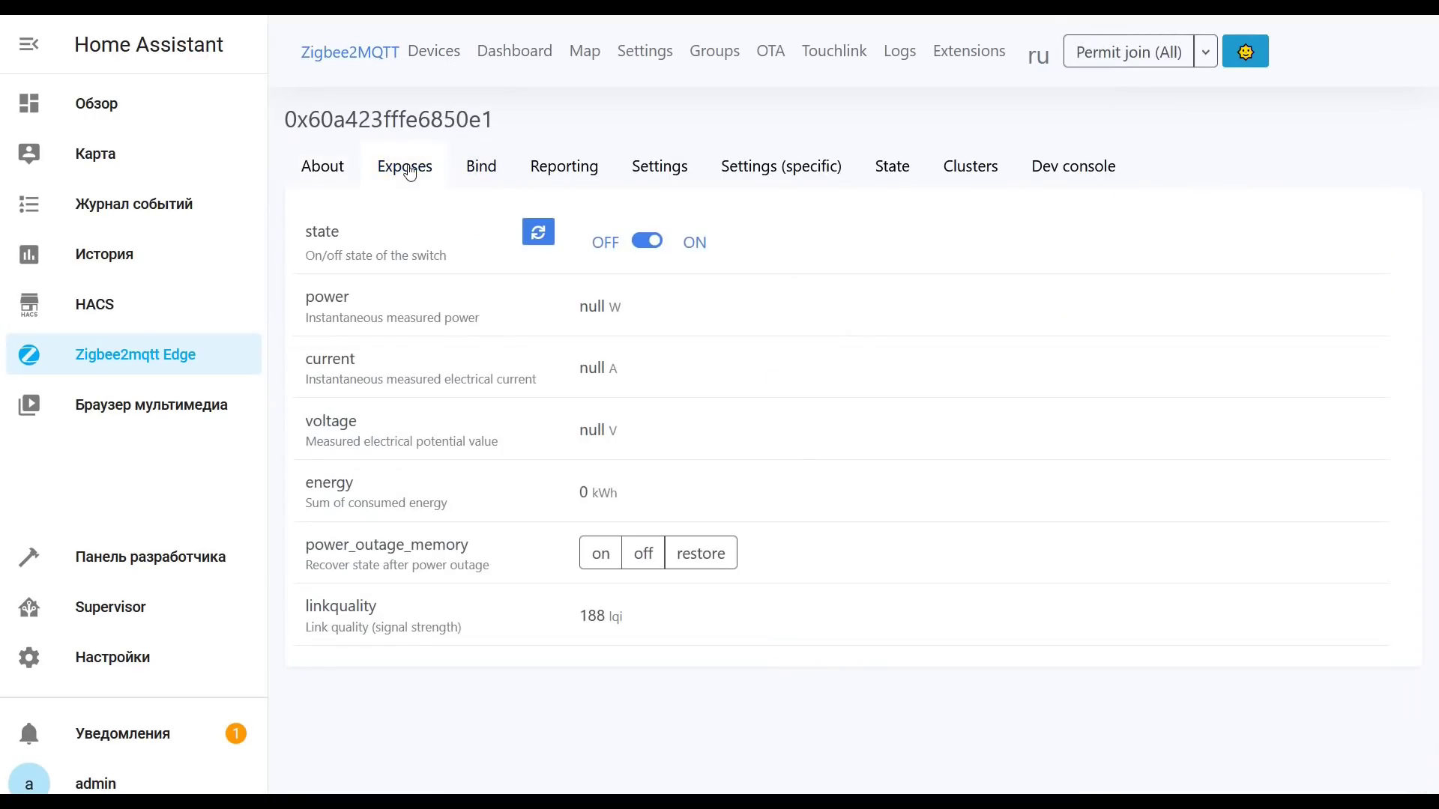
pyautogui.click(604, 244)
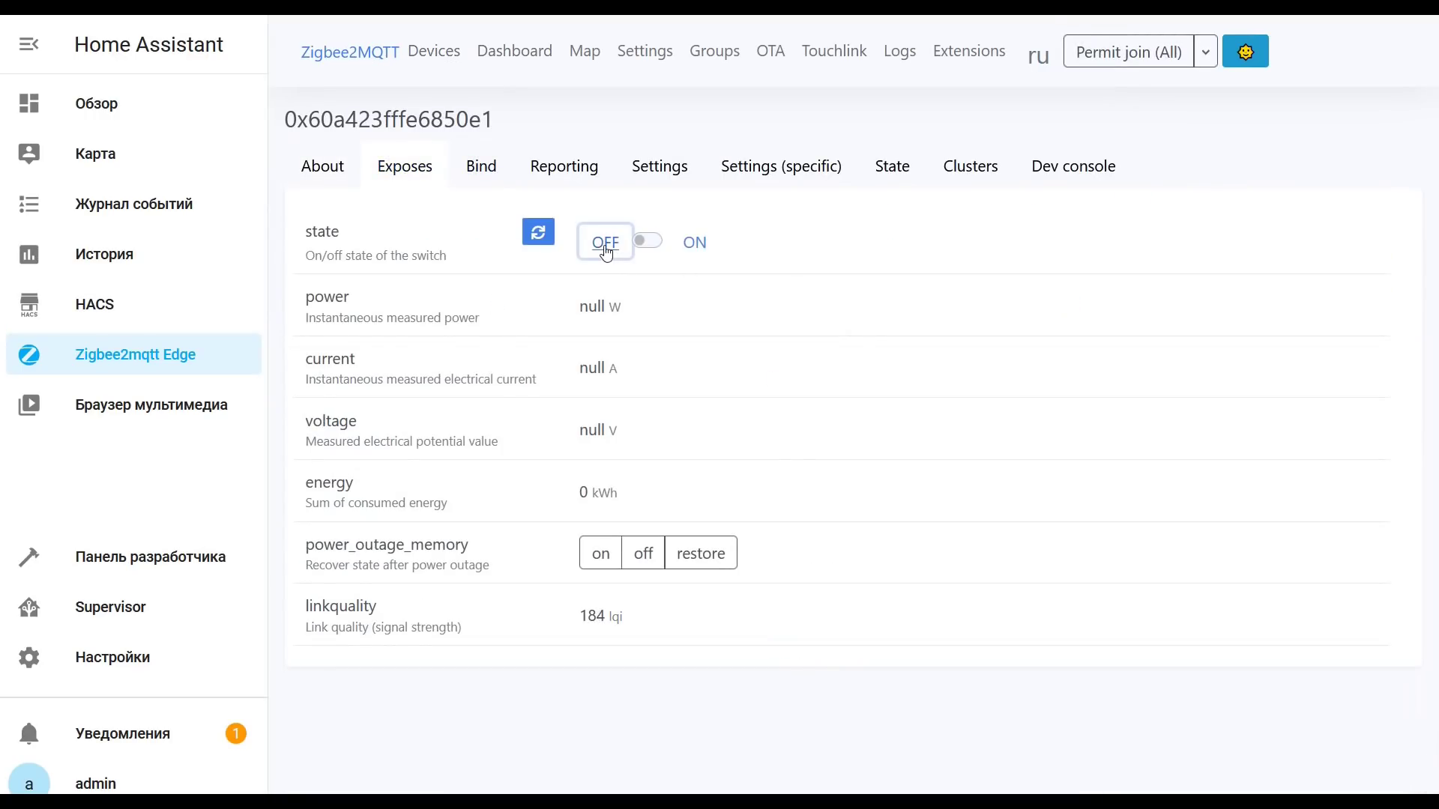
pyautogui.click(696, 245)
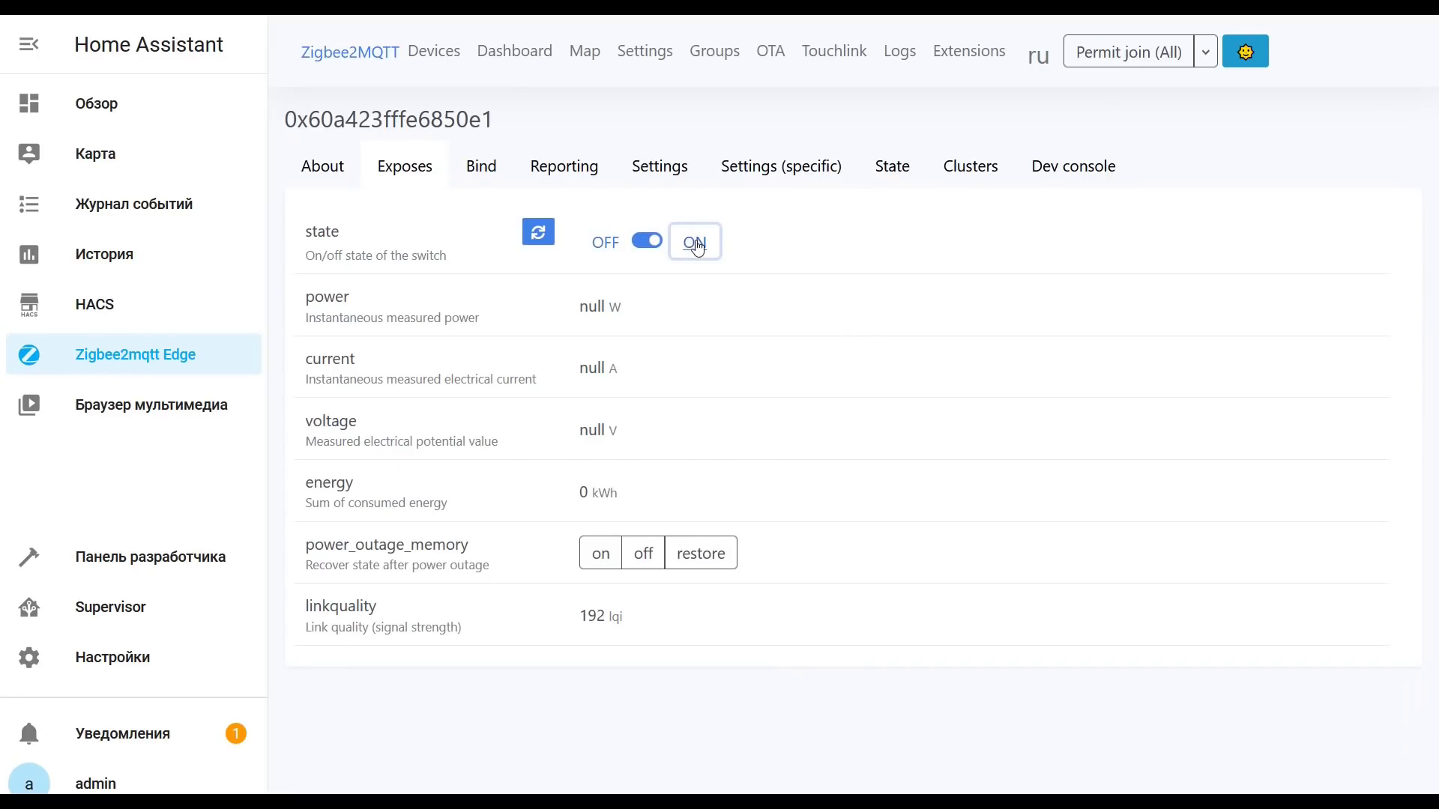
pyautogui.click(604, 555)
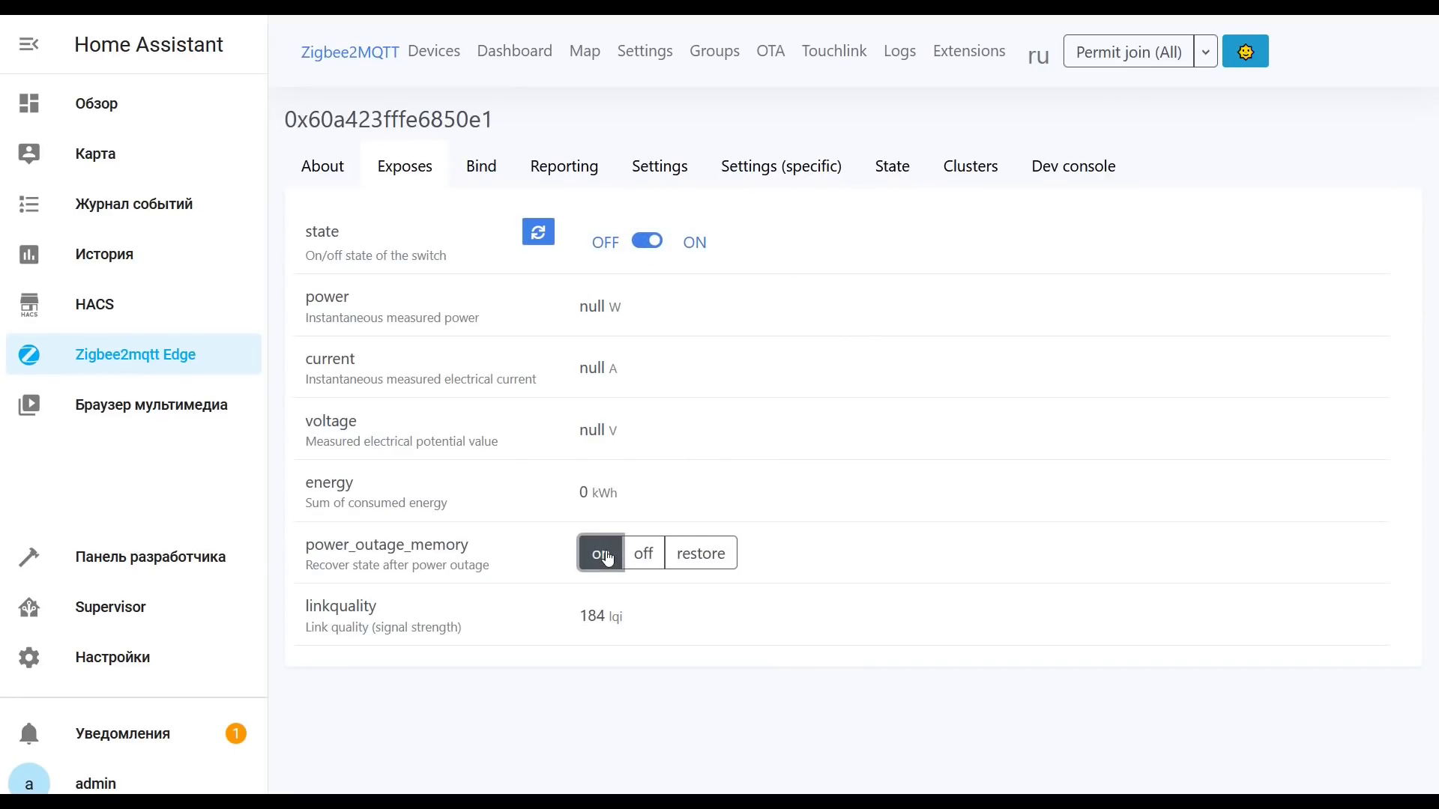
pyautogui.click(643, 555)
pyautogui.click(705, 562)
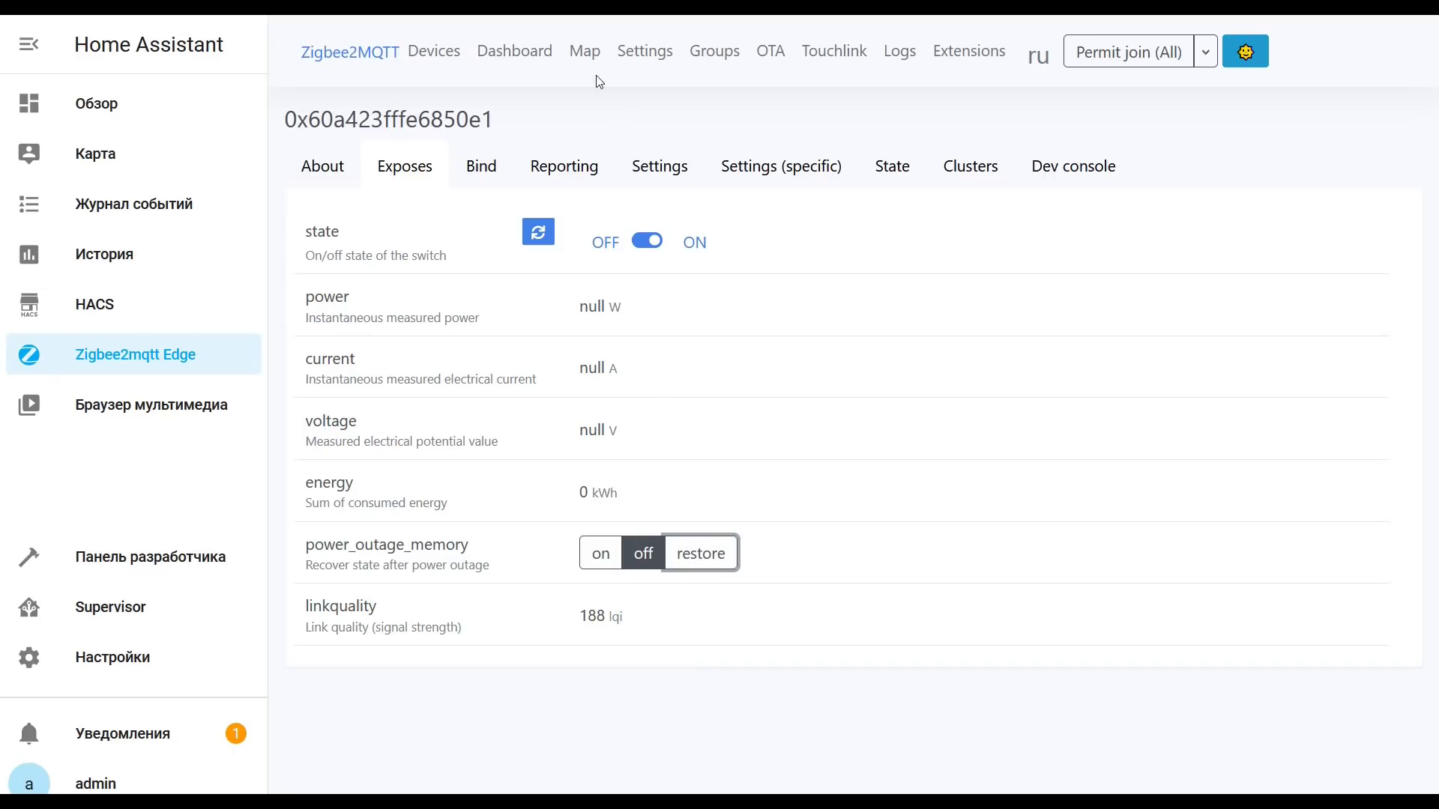
pyautogui.click(586, 51)
# Step: Load the network map, then open the plug's details to confirm it is a TS0121 Router
pyautogui.click(850, 460)
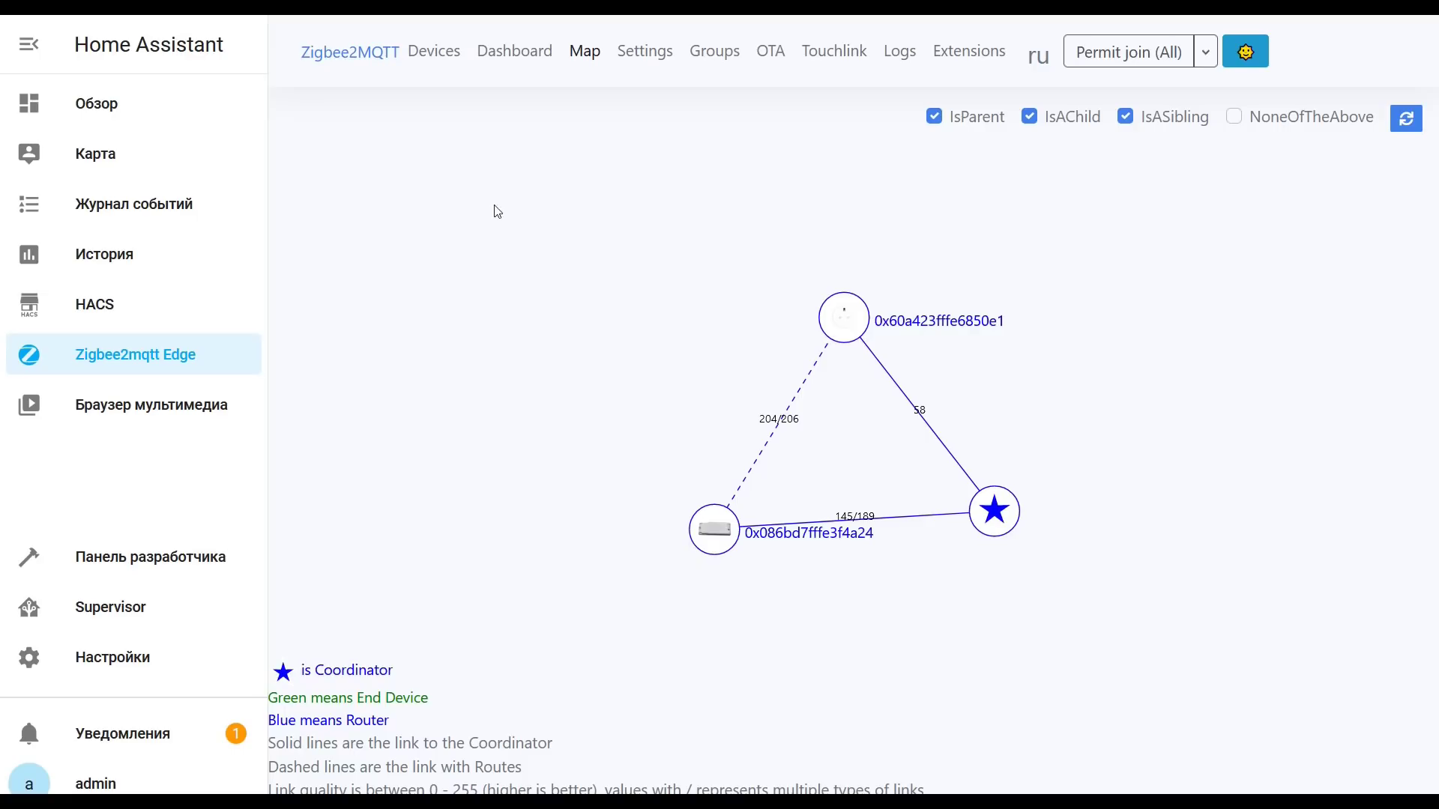
pyautogui.click(442, 54)
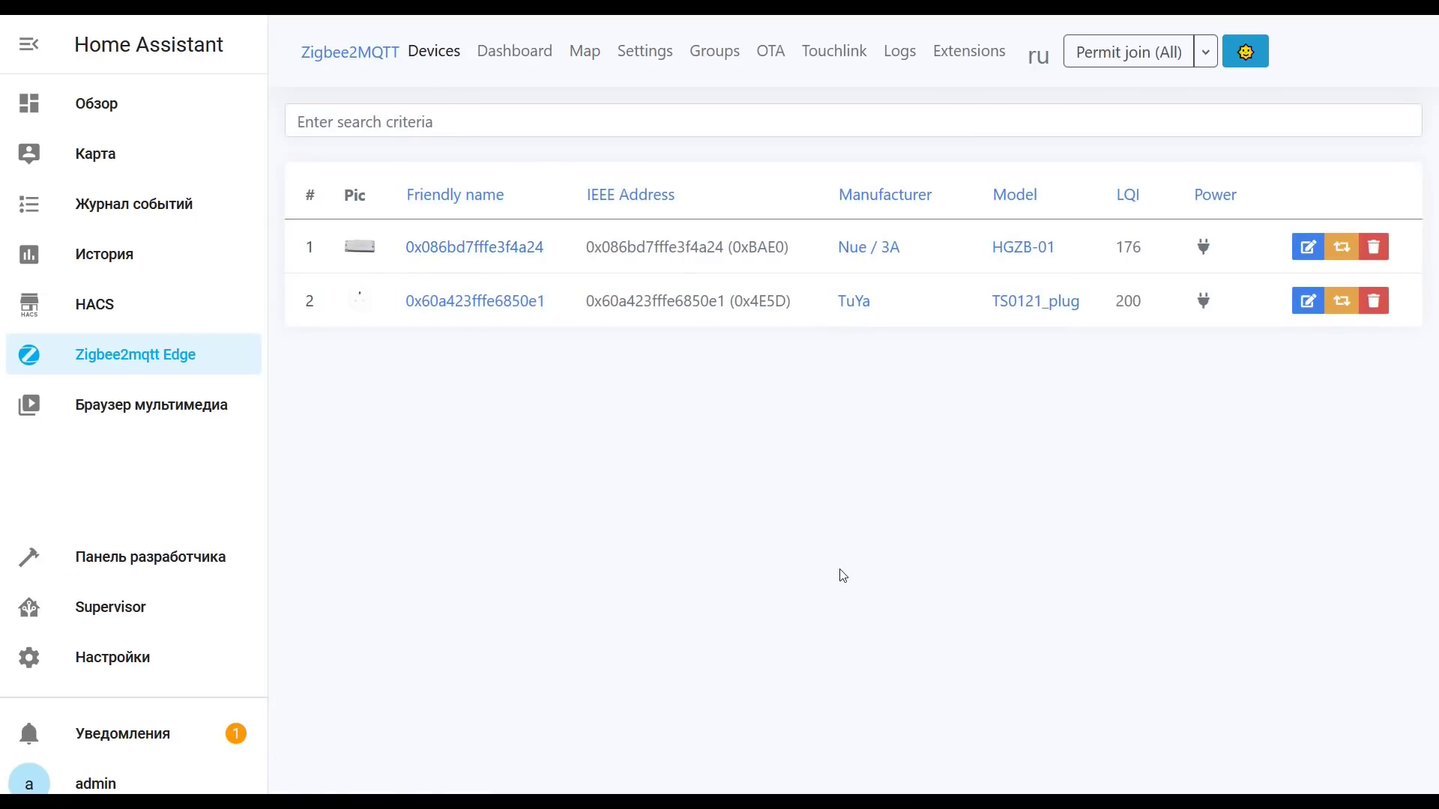
pyautogui.click(478, 301)
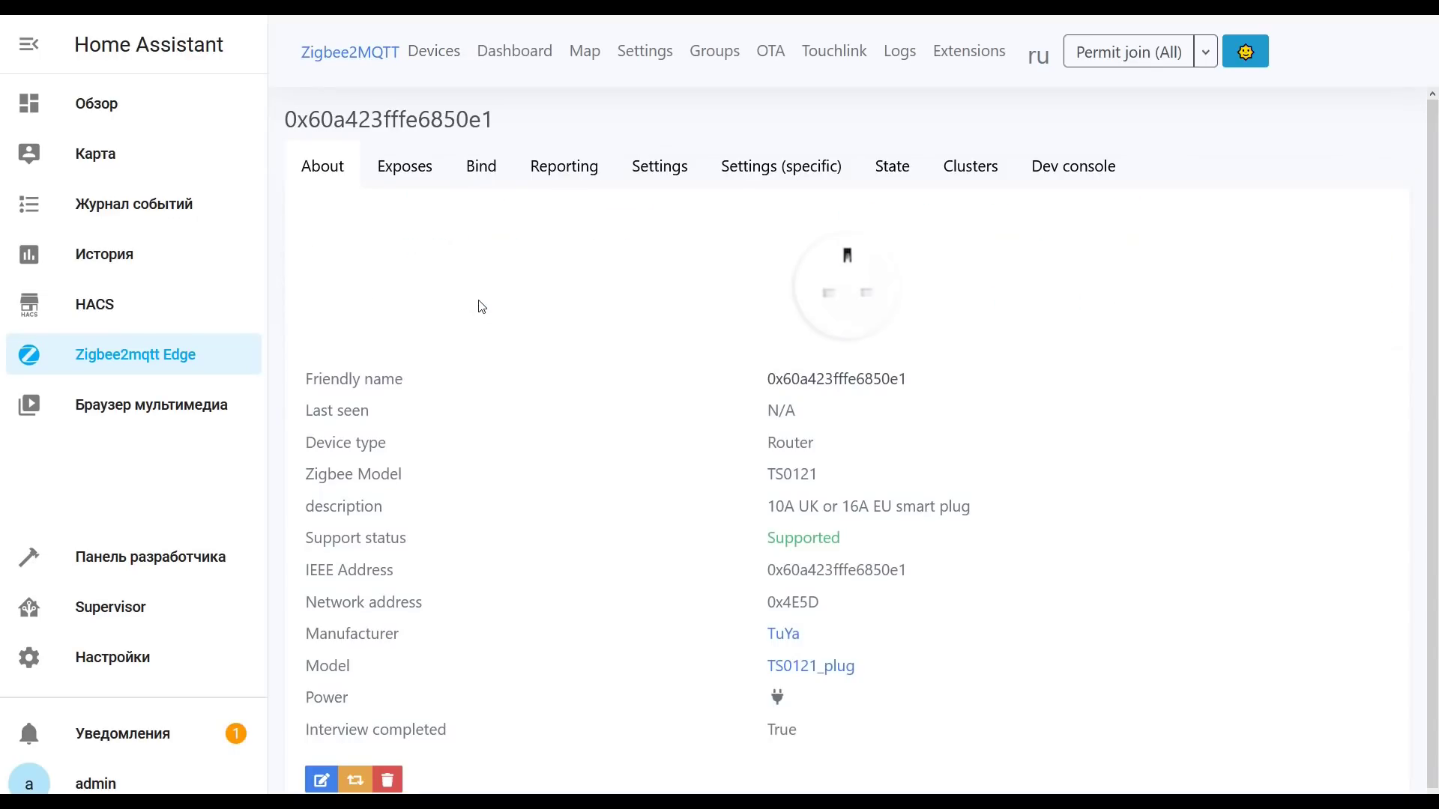
pyautogui.doubleClick(780, 445)
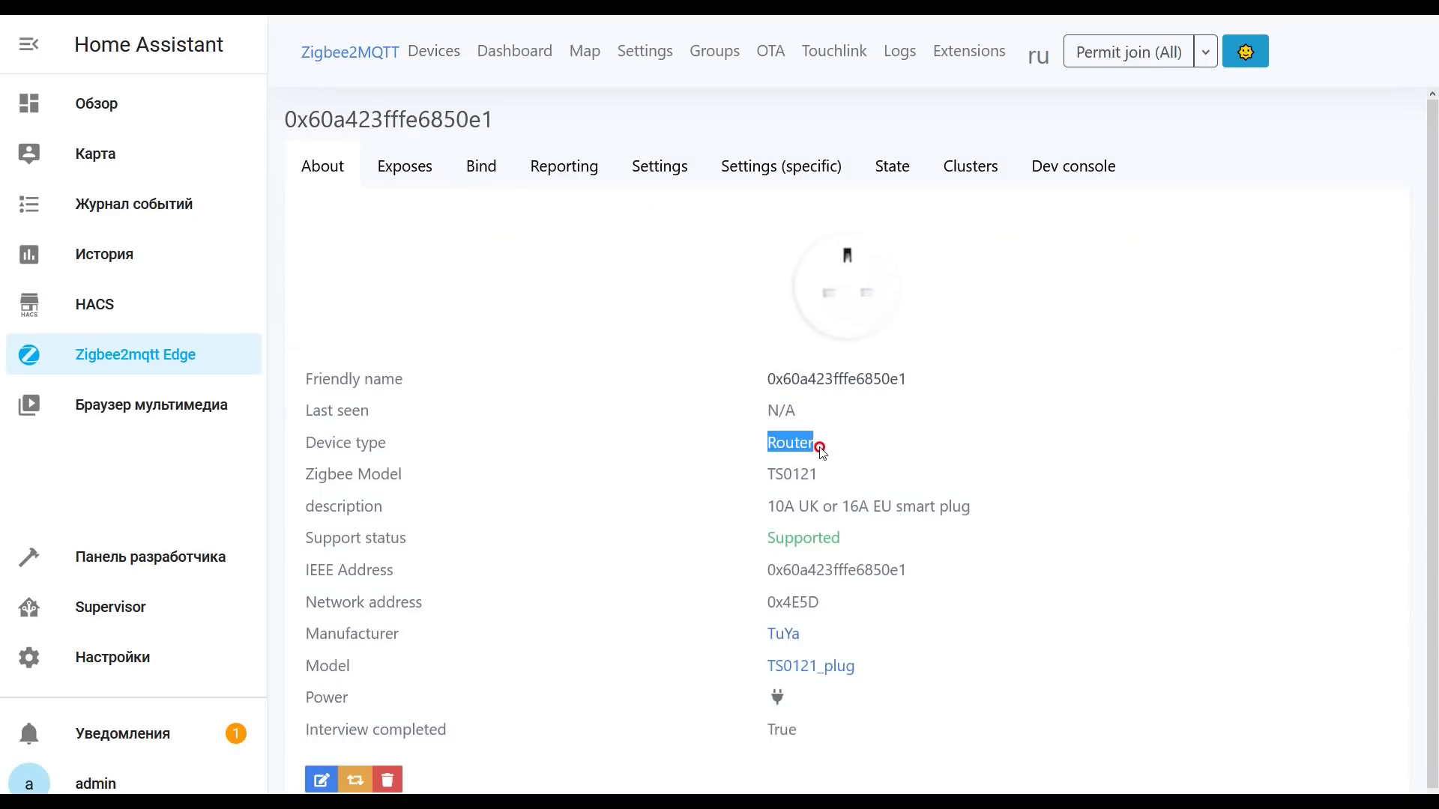
pyautogui.doubleClick(790, 474)
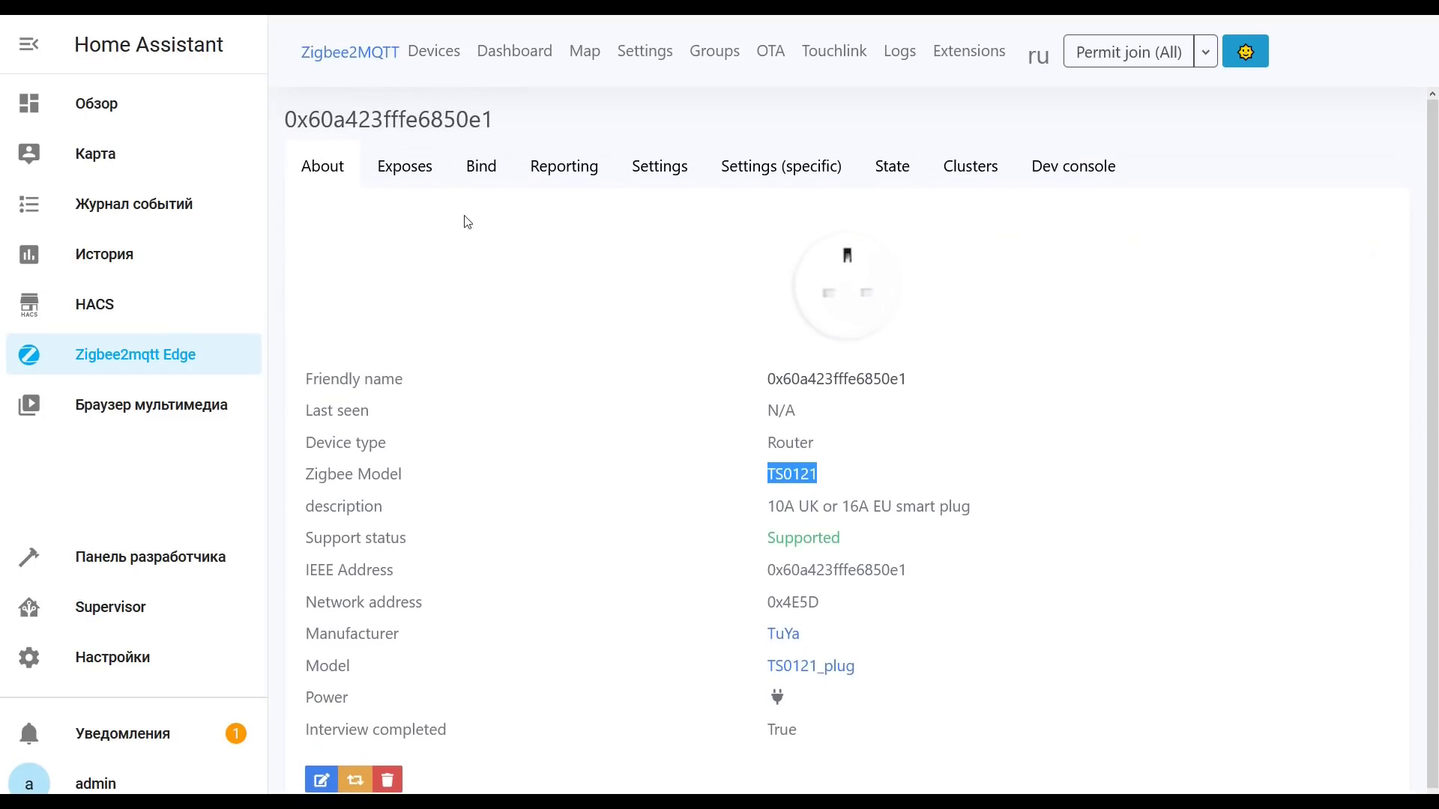
# Step: Toggle the plug off and back on, and set its power_outage_memory to on
pyautogui.click(409, 170)
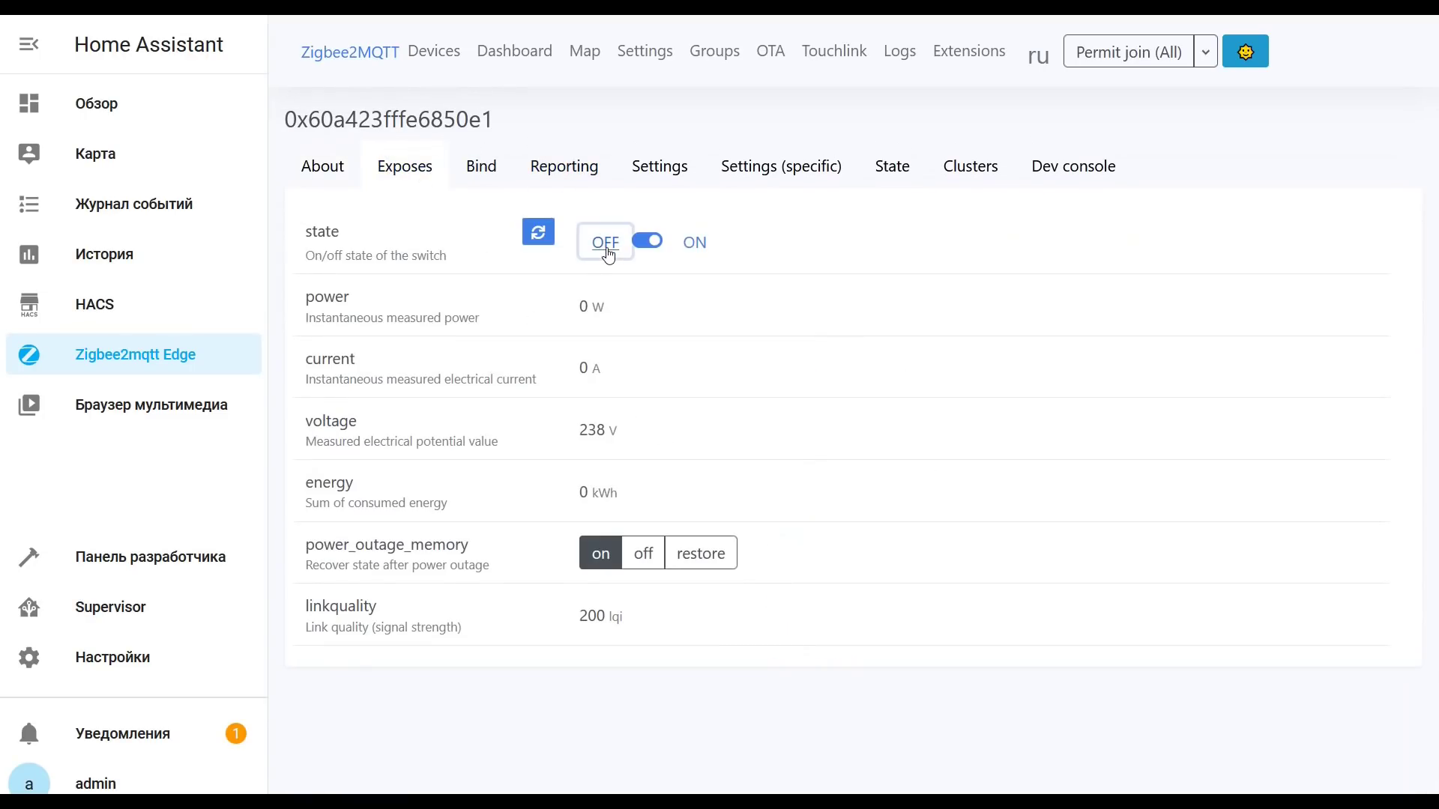
pyautogui.click(695, 242)
pyautogui.click(590, 244)
pyautogui.click(695, 244)
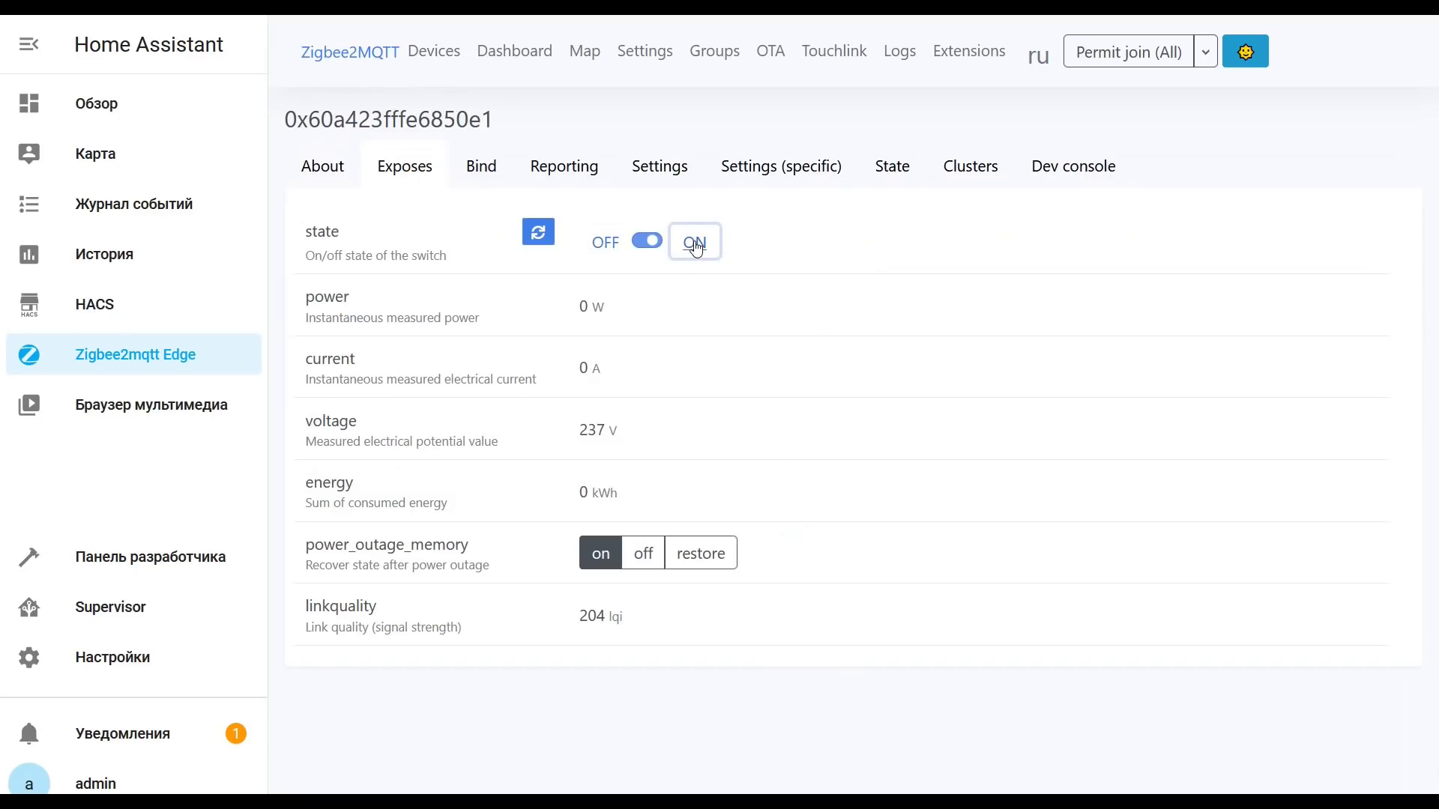
pyautogui.click(637, 559)
pyautogui.click(712, 562)
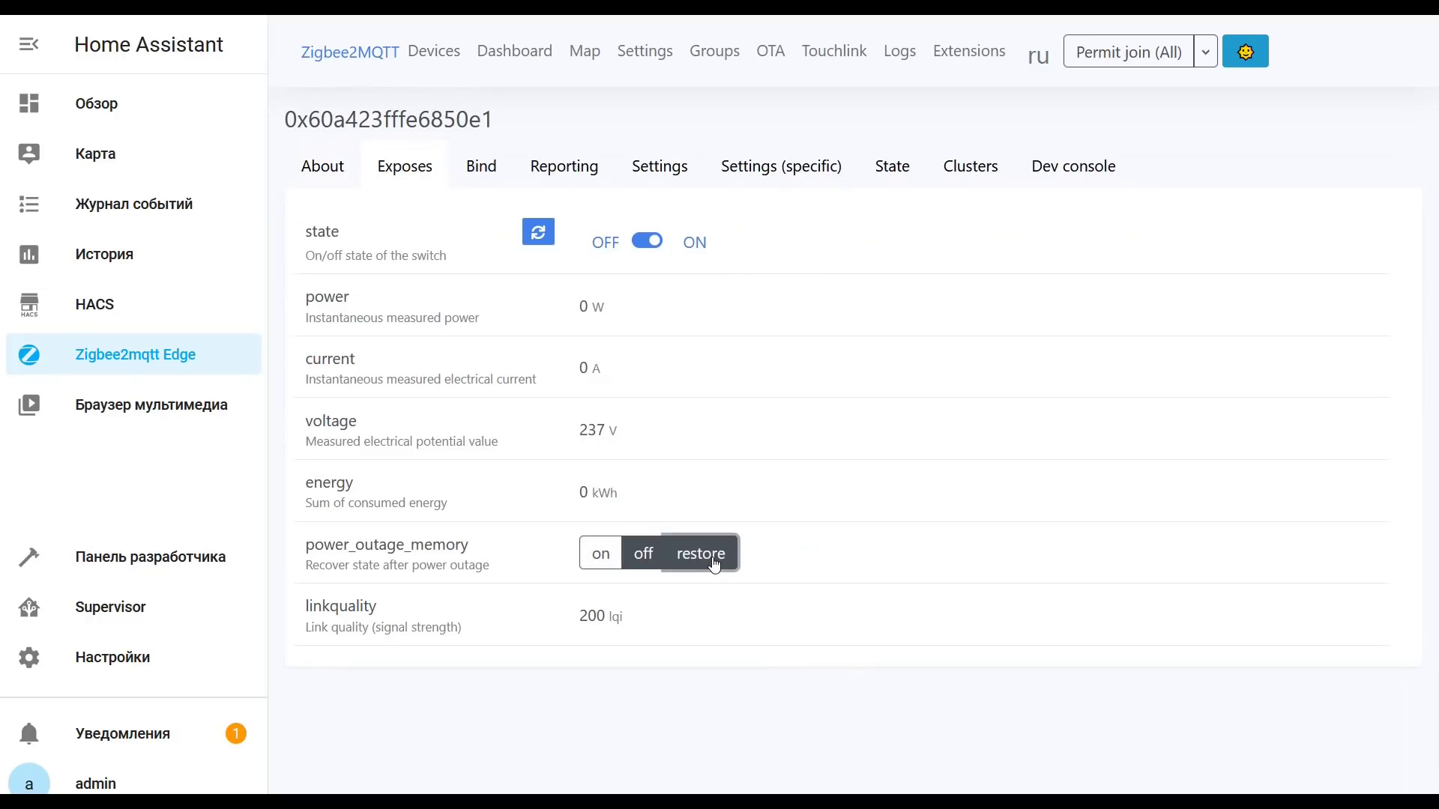
pyautogui.click(601, 555)
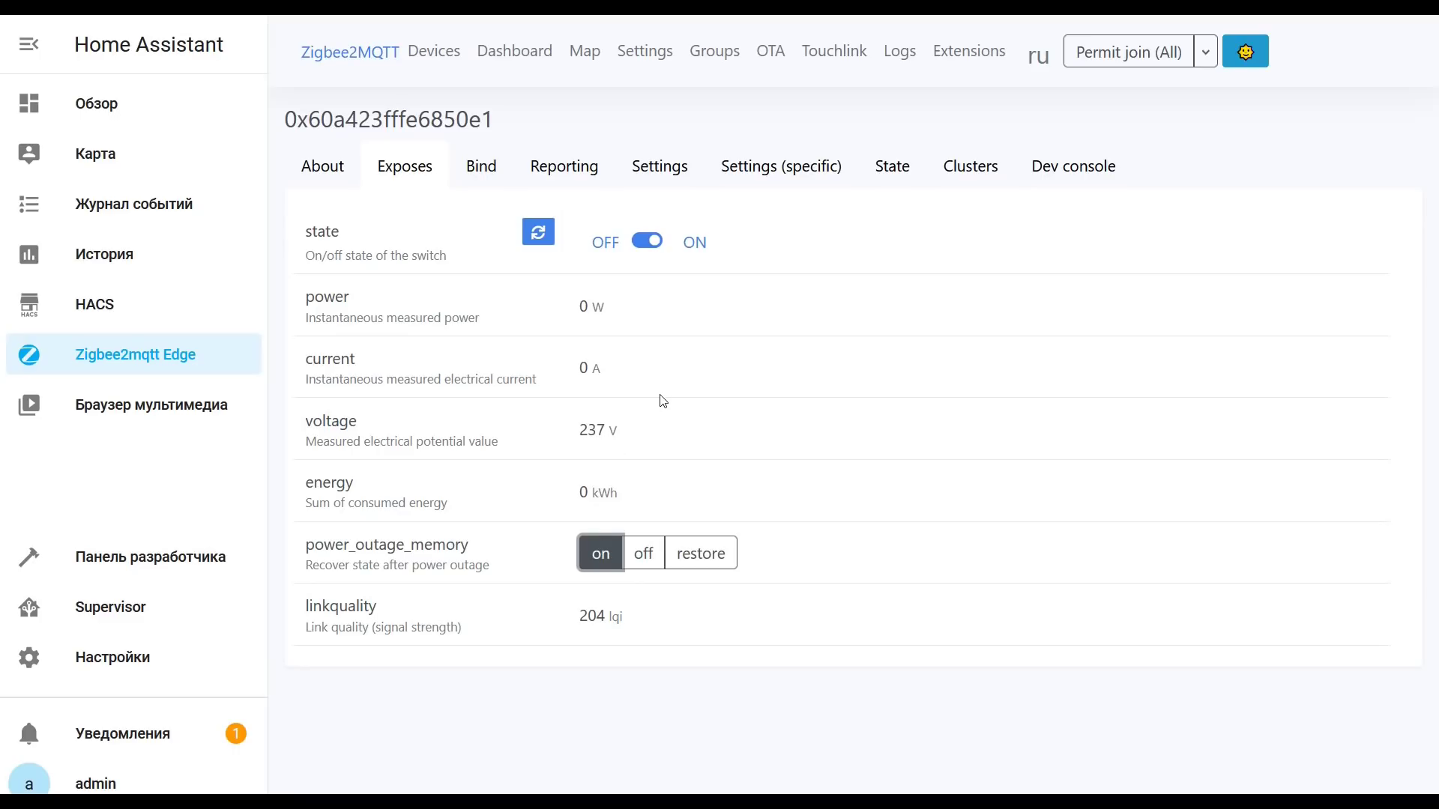
# Step: Open plug 0x60a423fffe6850e1 from the Mosquitto MQTT integration's device list
pyautogui.click(138, 663)
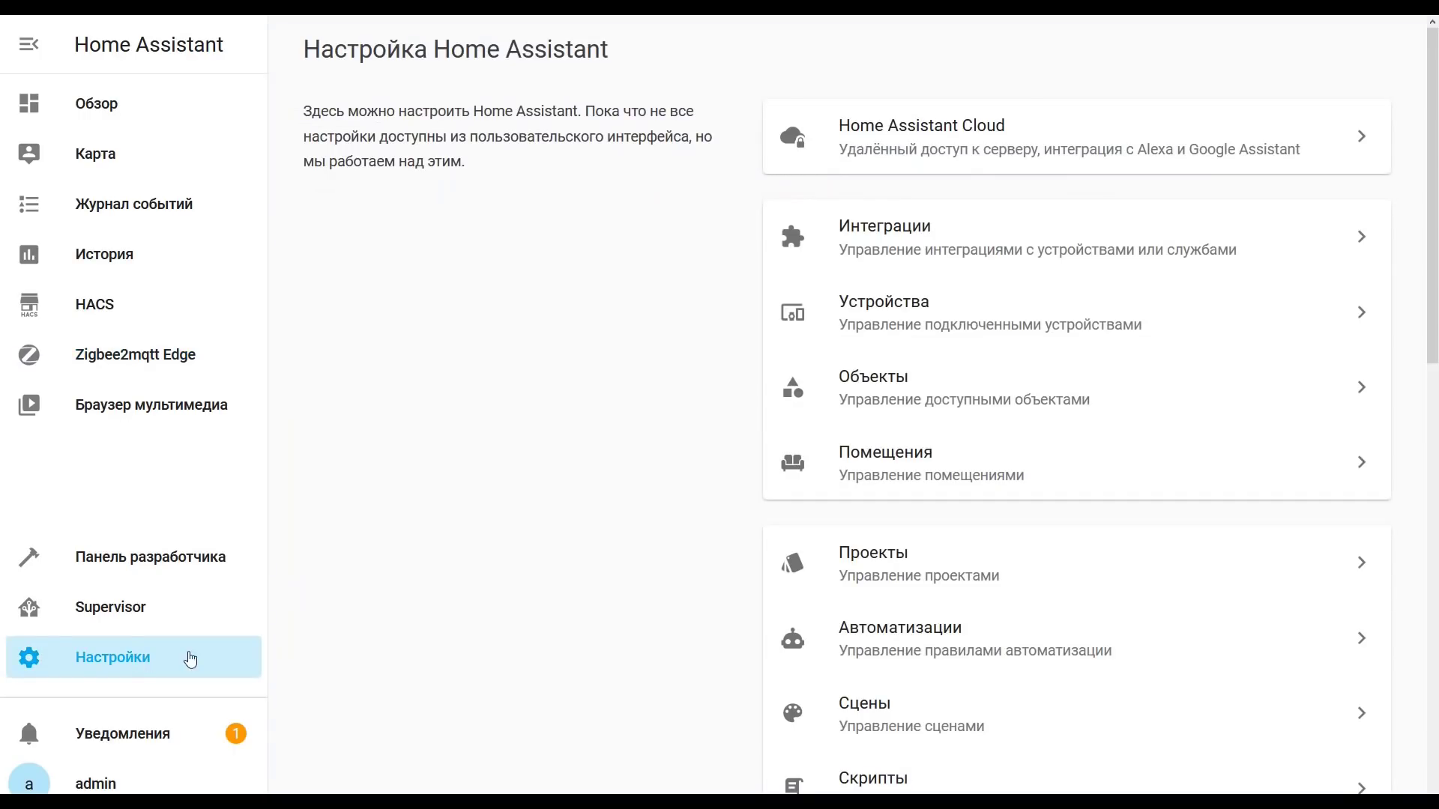
pyautogui.click(895, 264)
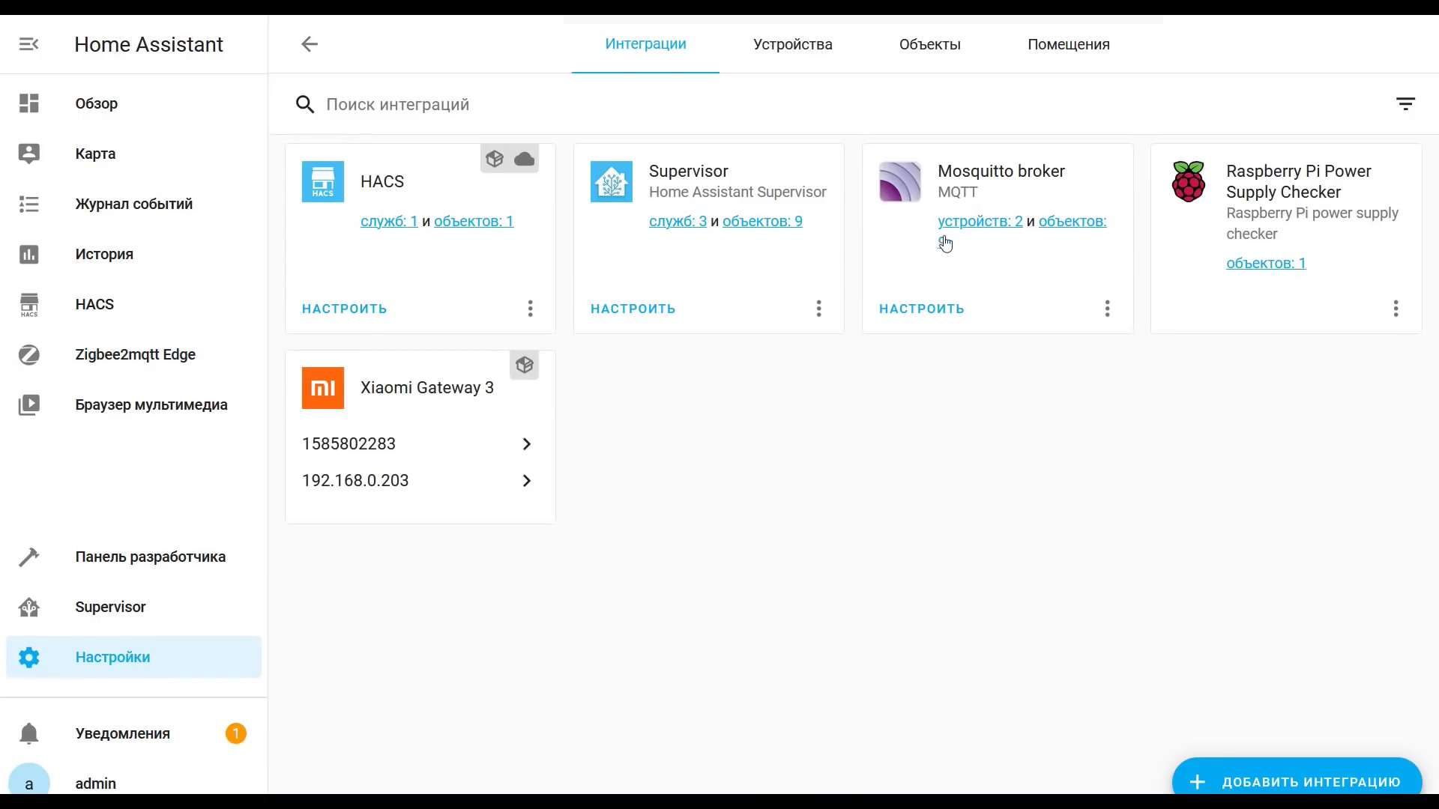
pyautogui.click(971, 219)
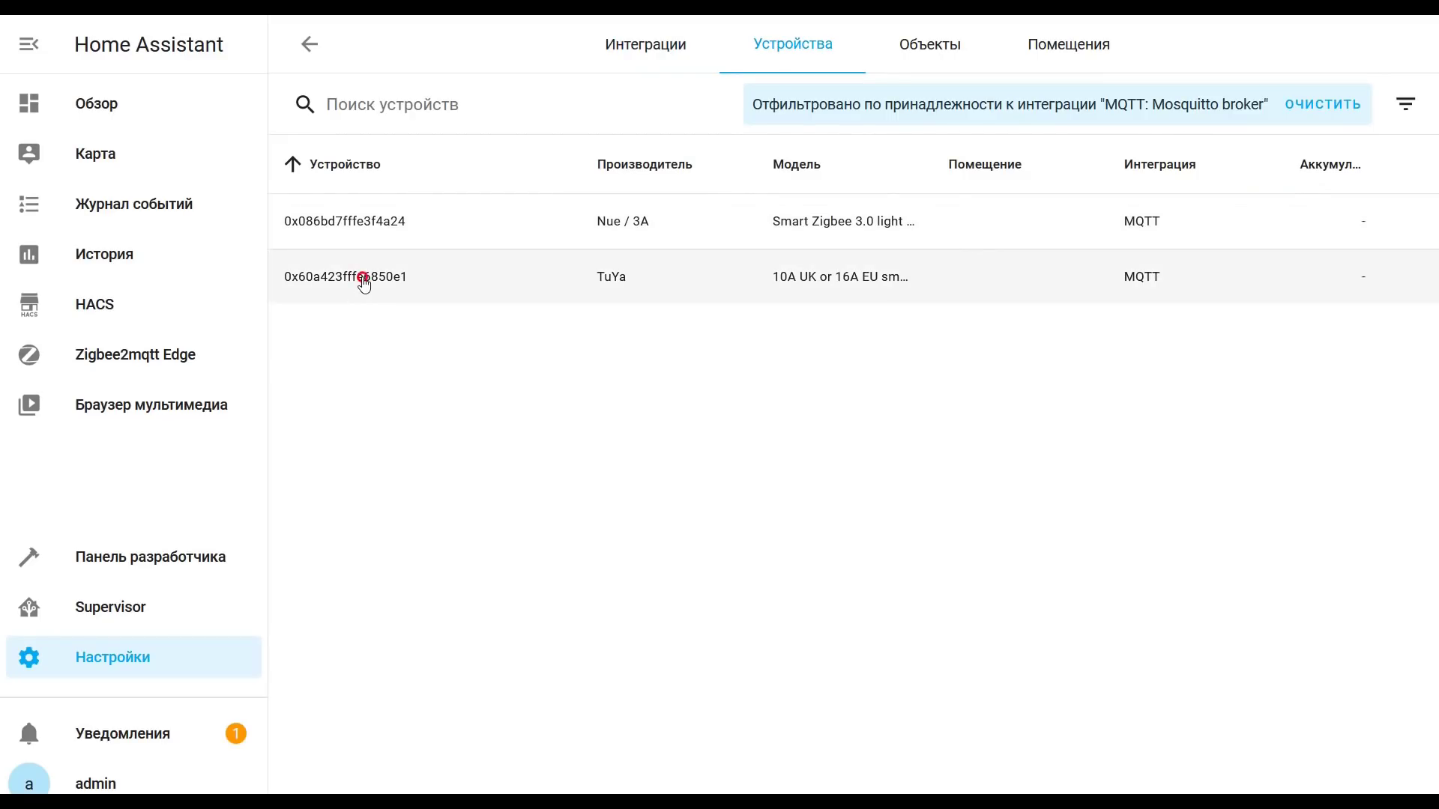
pyautogui.click(363, 277)
# Step: Switch the plug off and back on, then return to the integrations list
pyautogui.scroll(-2, 831, 398)
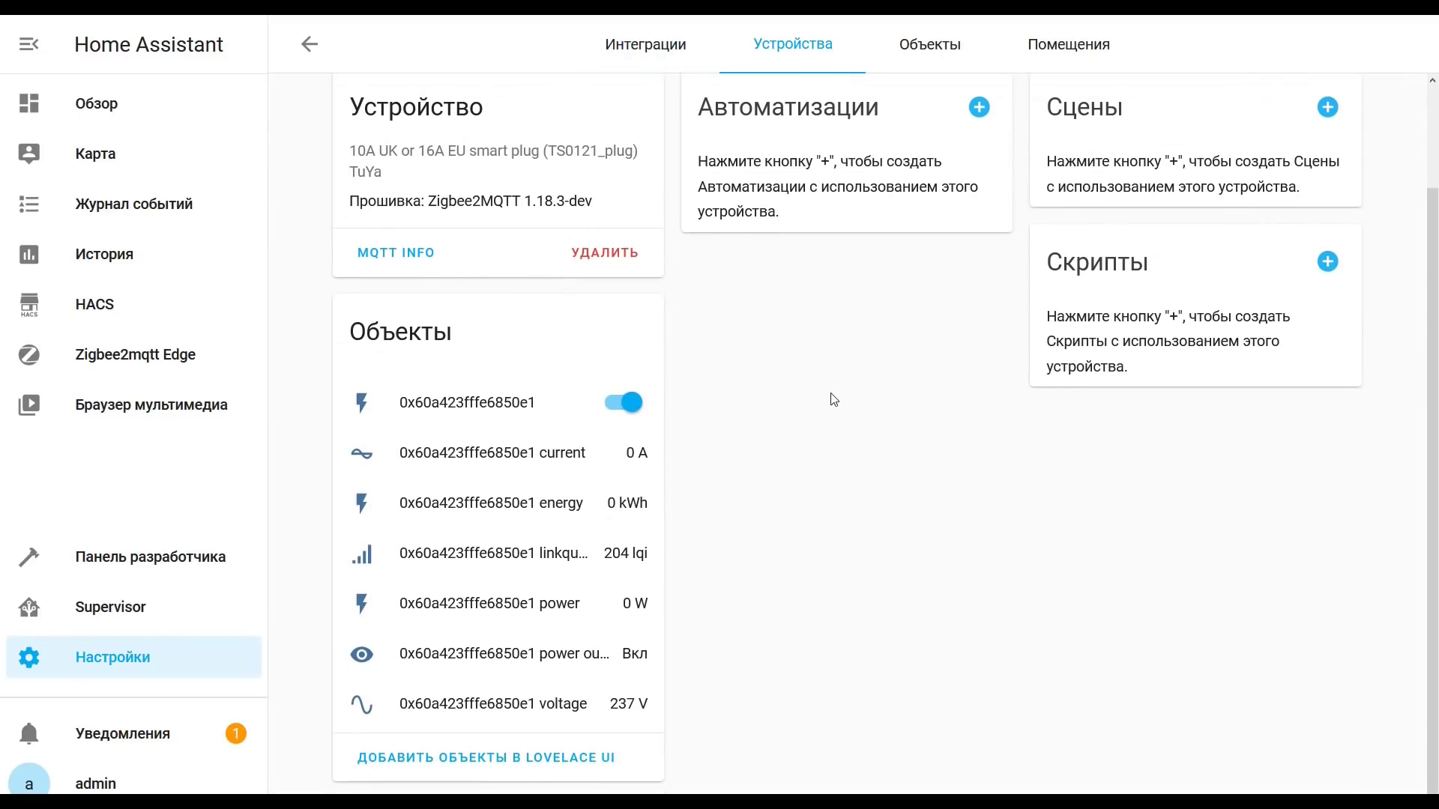
pyautogui.click(641, 409)
pyautogui.click(628, 404)
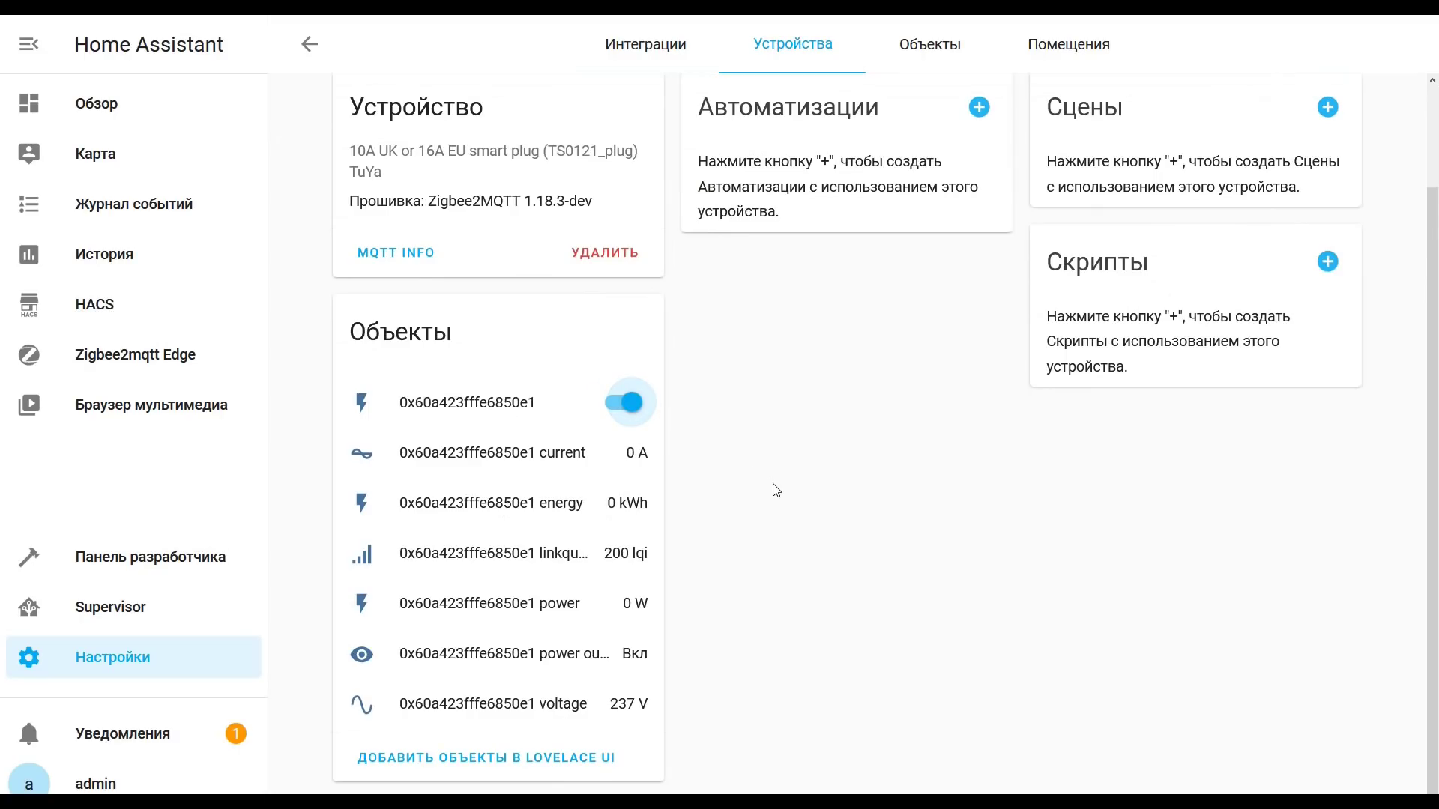
pyautogui.hotkey('alt', 'Left')
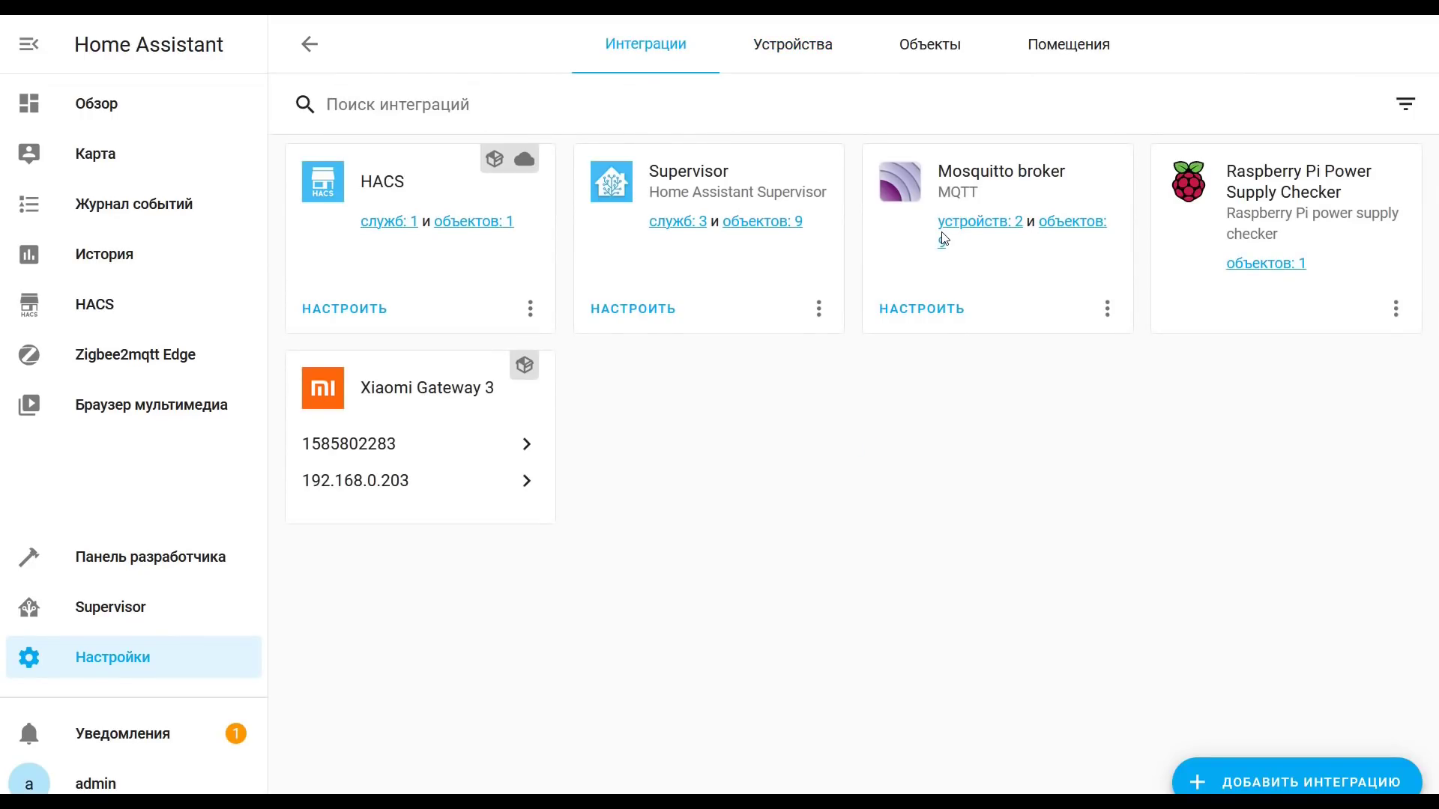
# Step: Open the Xiaomi Gateway 3 device list and inspect the ДА Hygrothermograph and Alarm clock devices
pyautogui.click(382, 480)
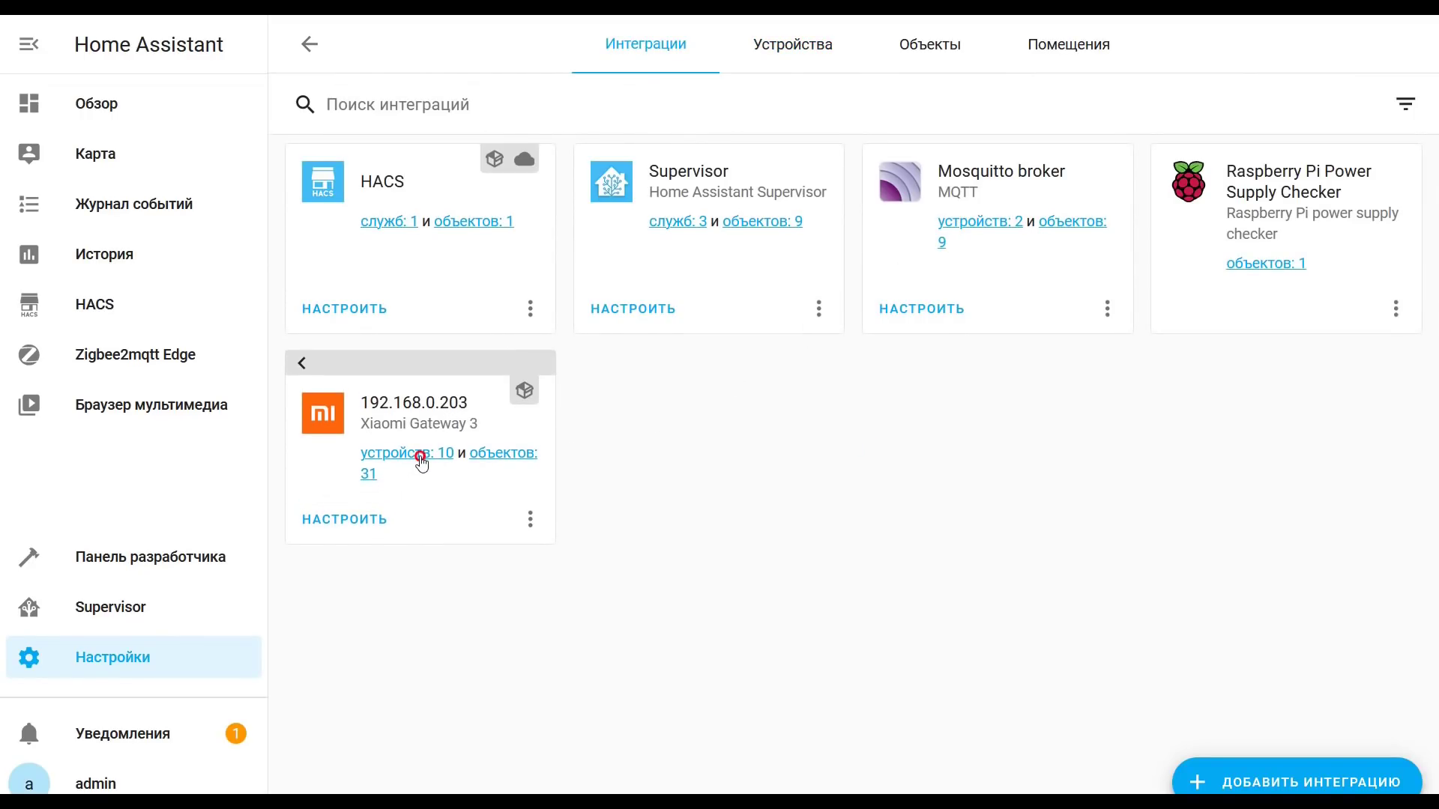
pyautogui.click(420, 457)
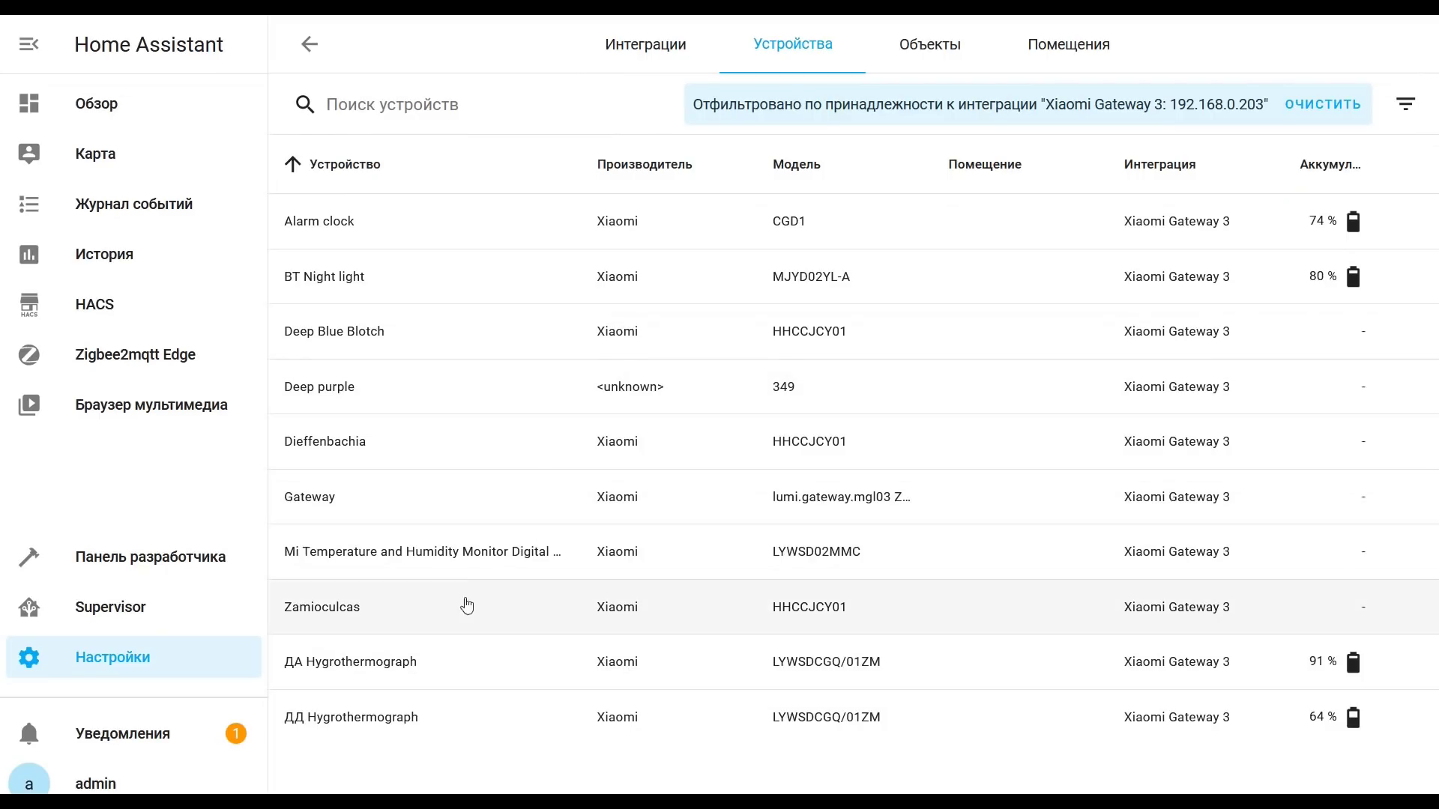
pyautogui.click(381, 663)
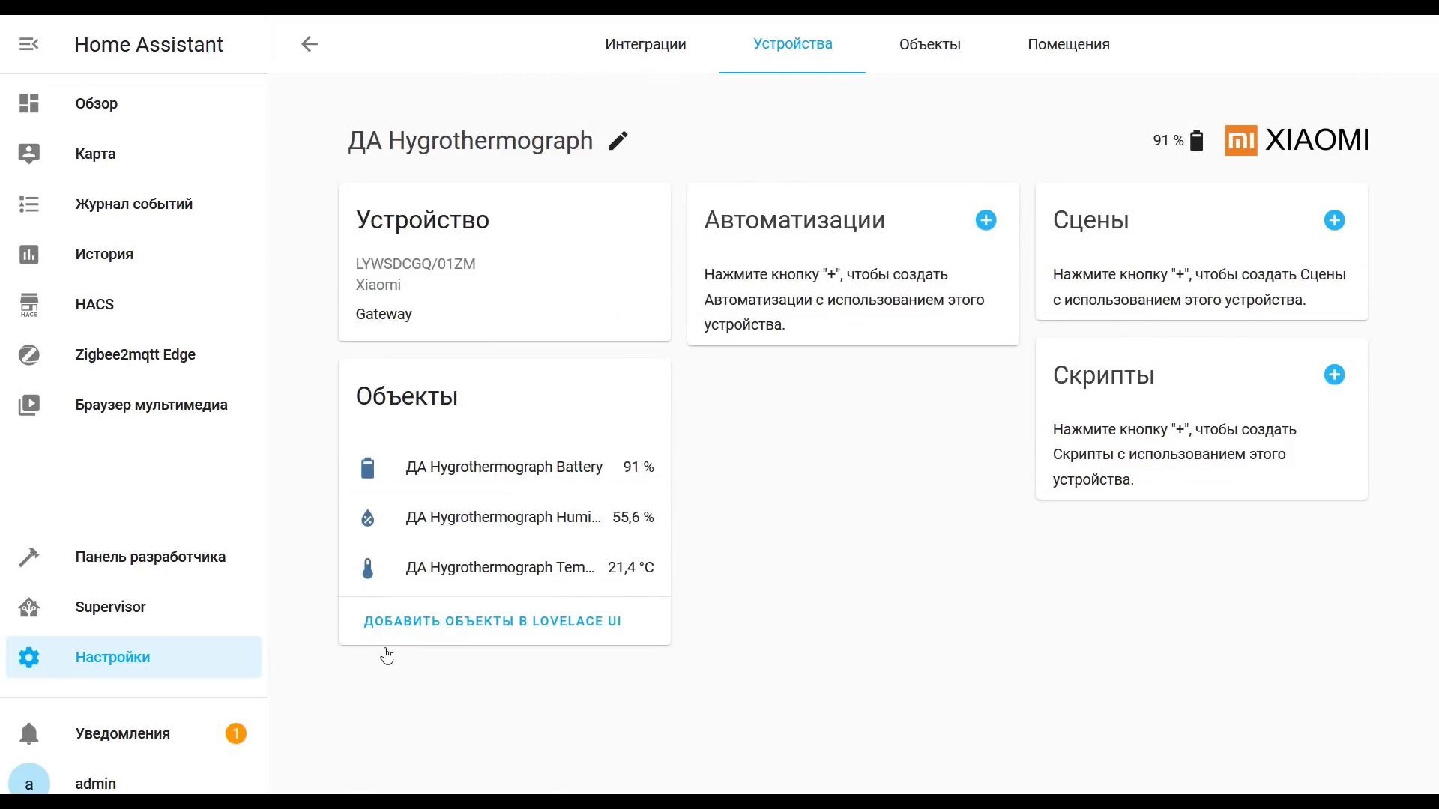
pyautogui.click(309, 44)
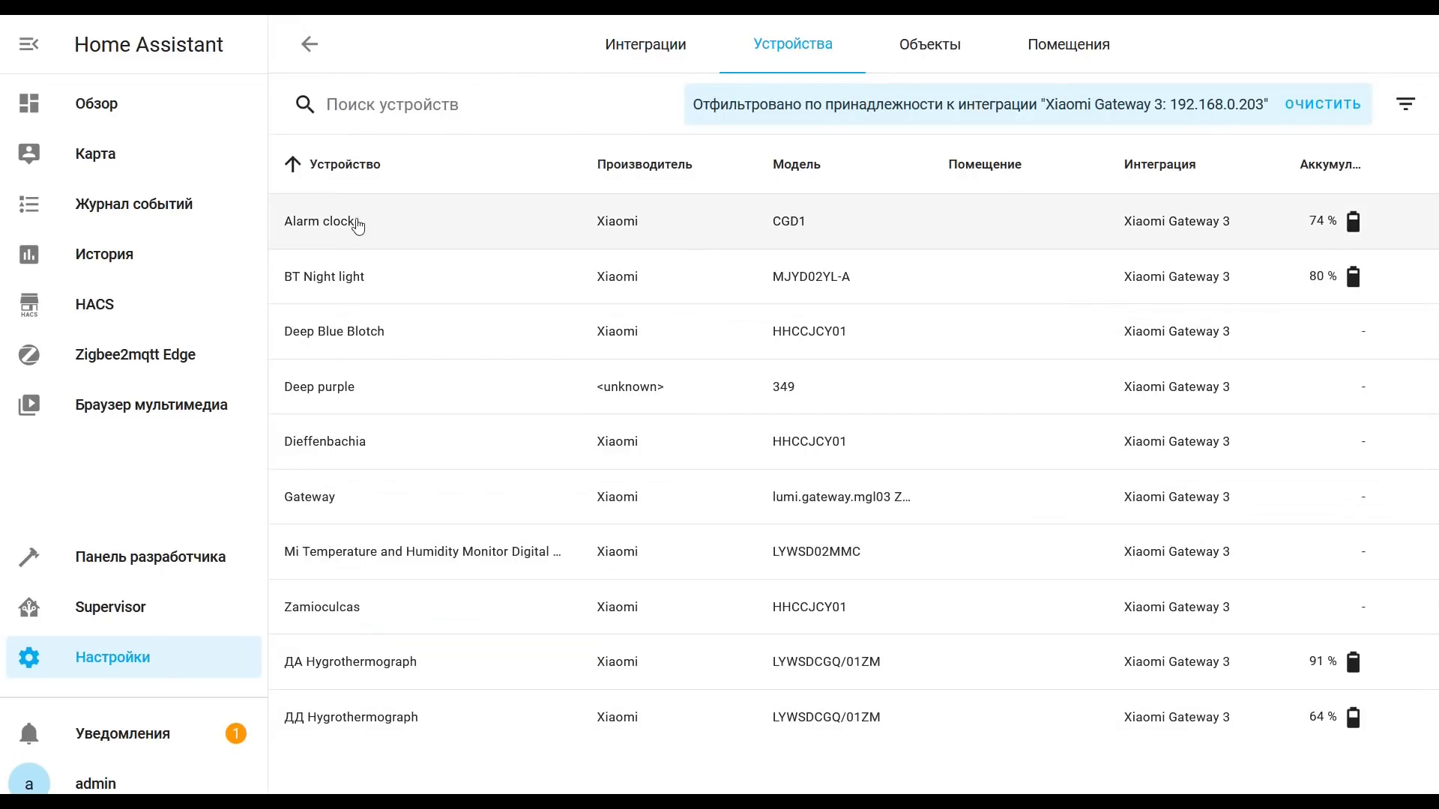
pyautogui.click(341, 232)
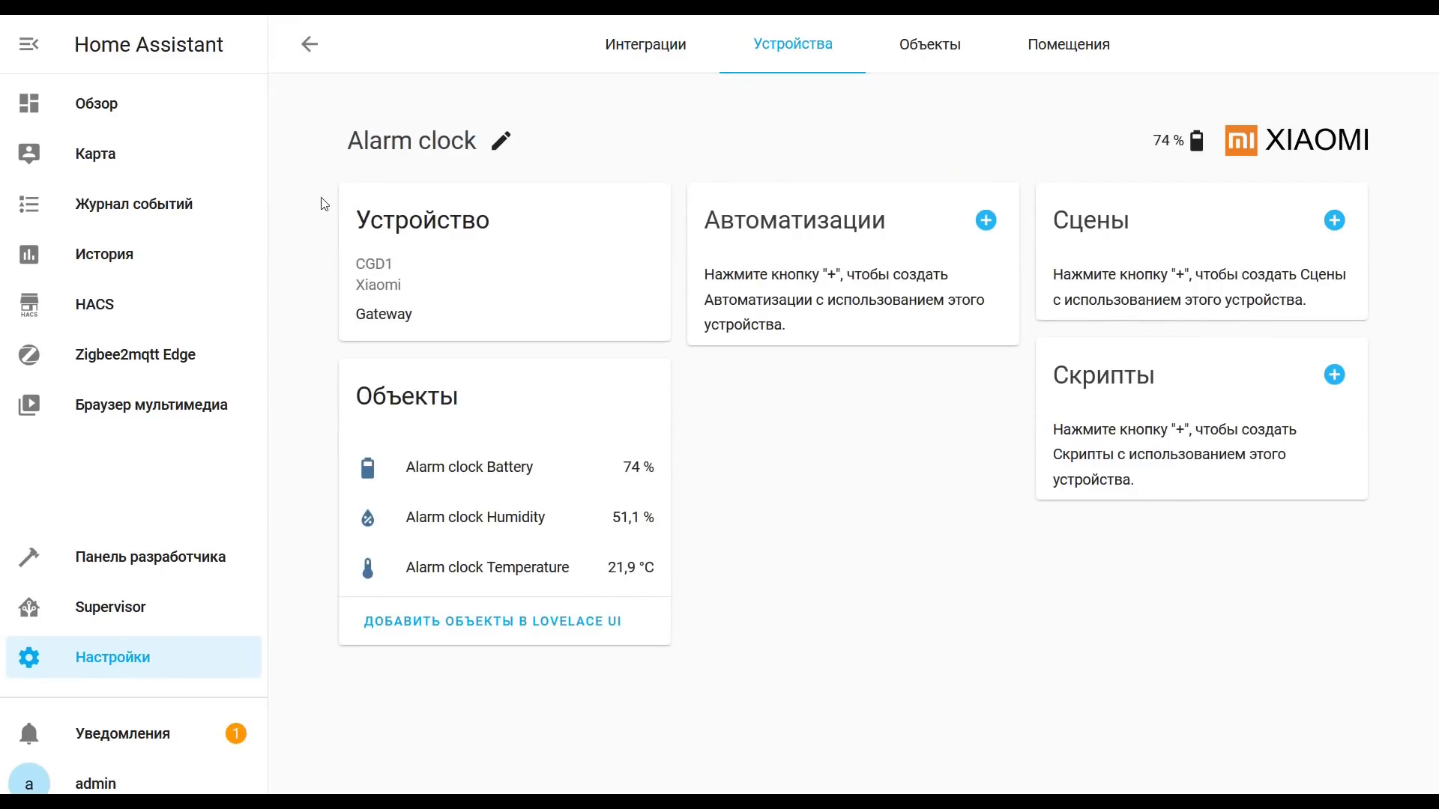
pyautogui.click(309, 44)
# Step: Inspect the Deep purple and Gateway devices, then go back to the Zigbee2MQTT panel
pyautogui.click(336, 405)
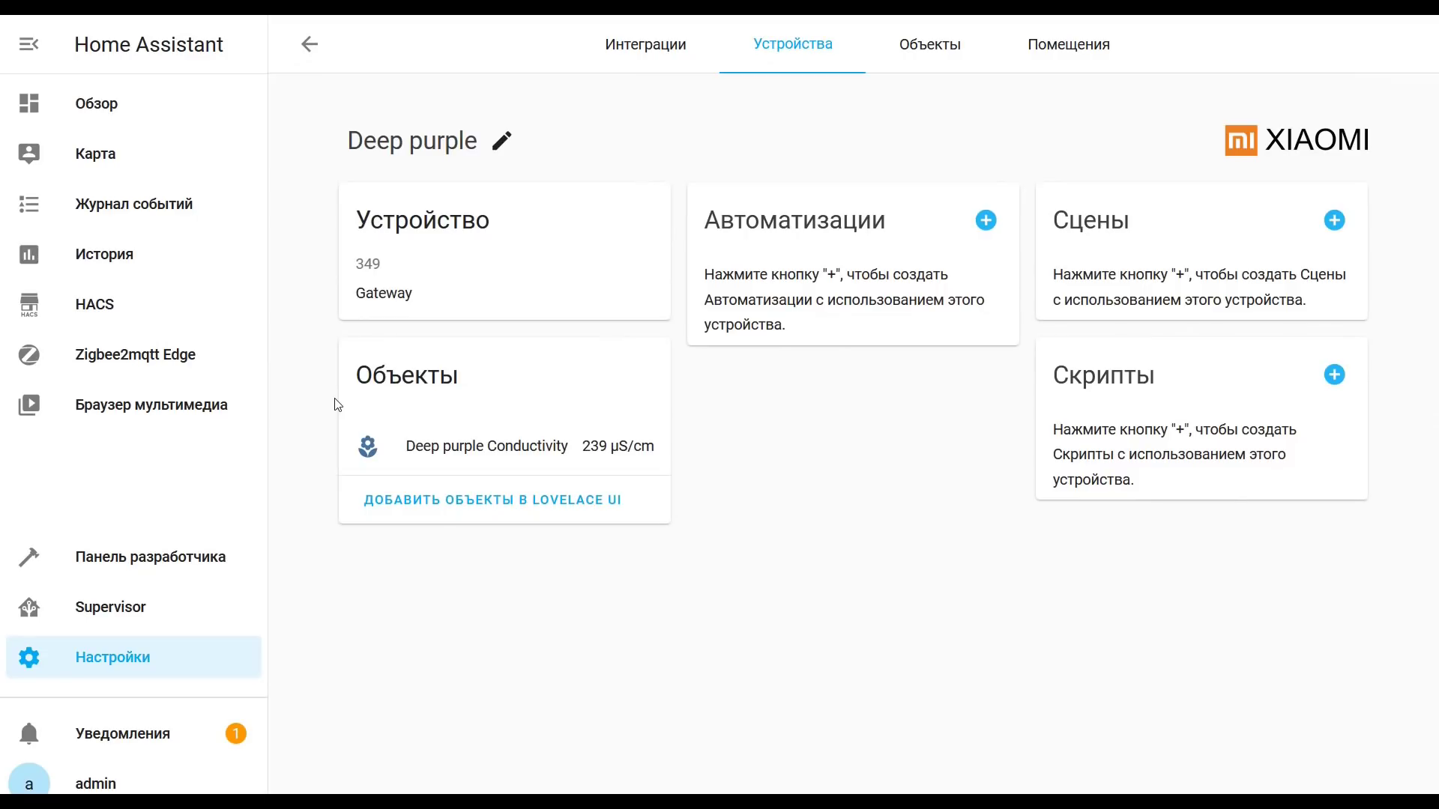
pyautogui.click(309, 43)
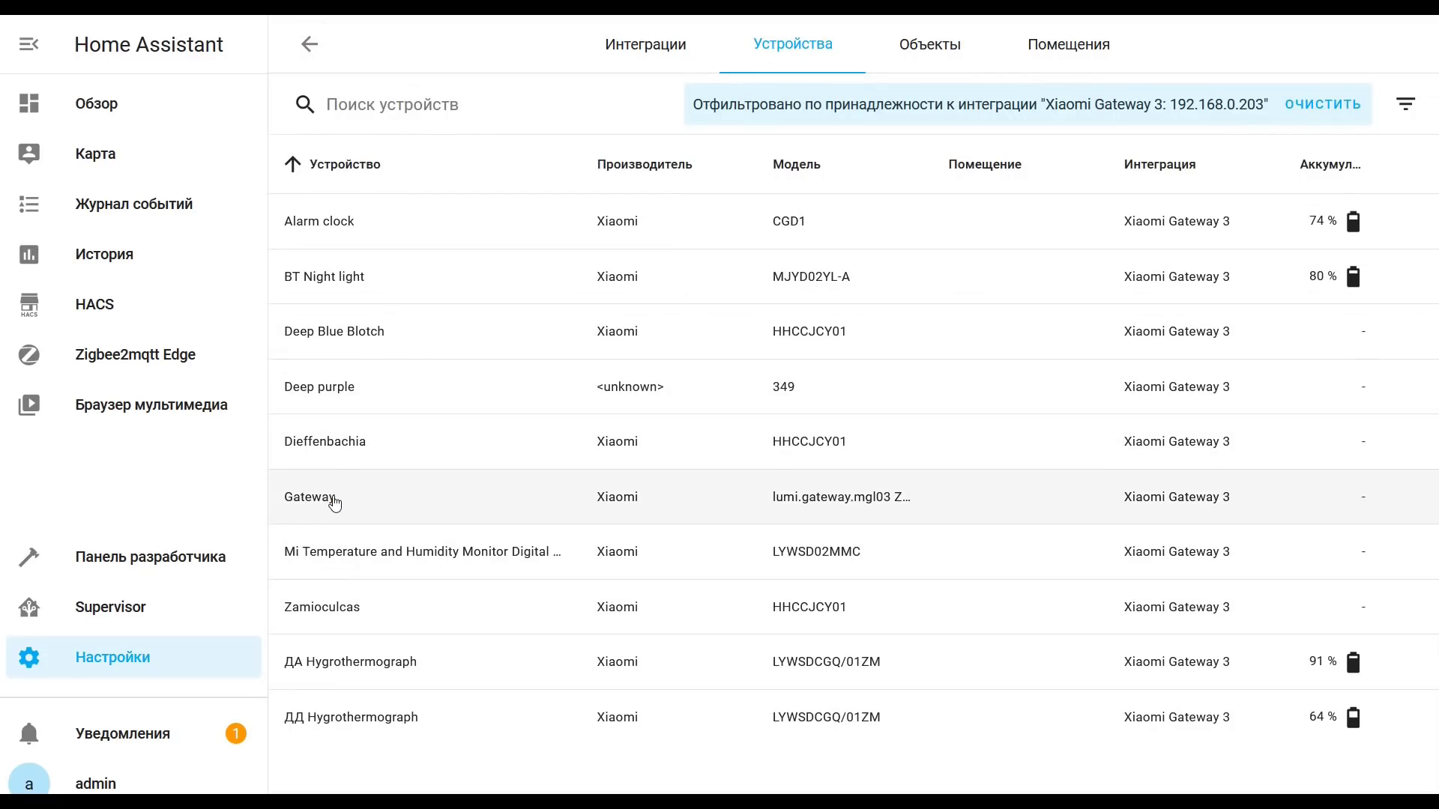
pyautogui.click(333, 500)
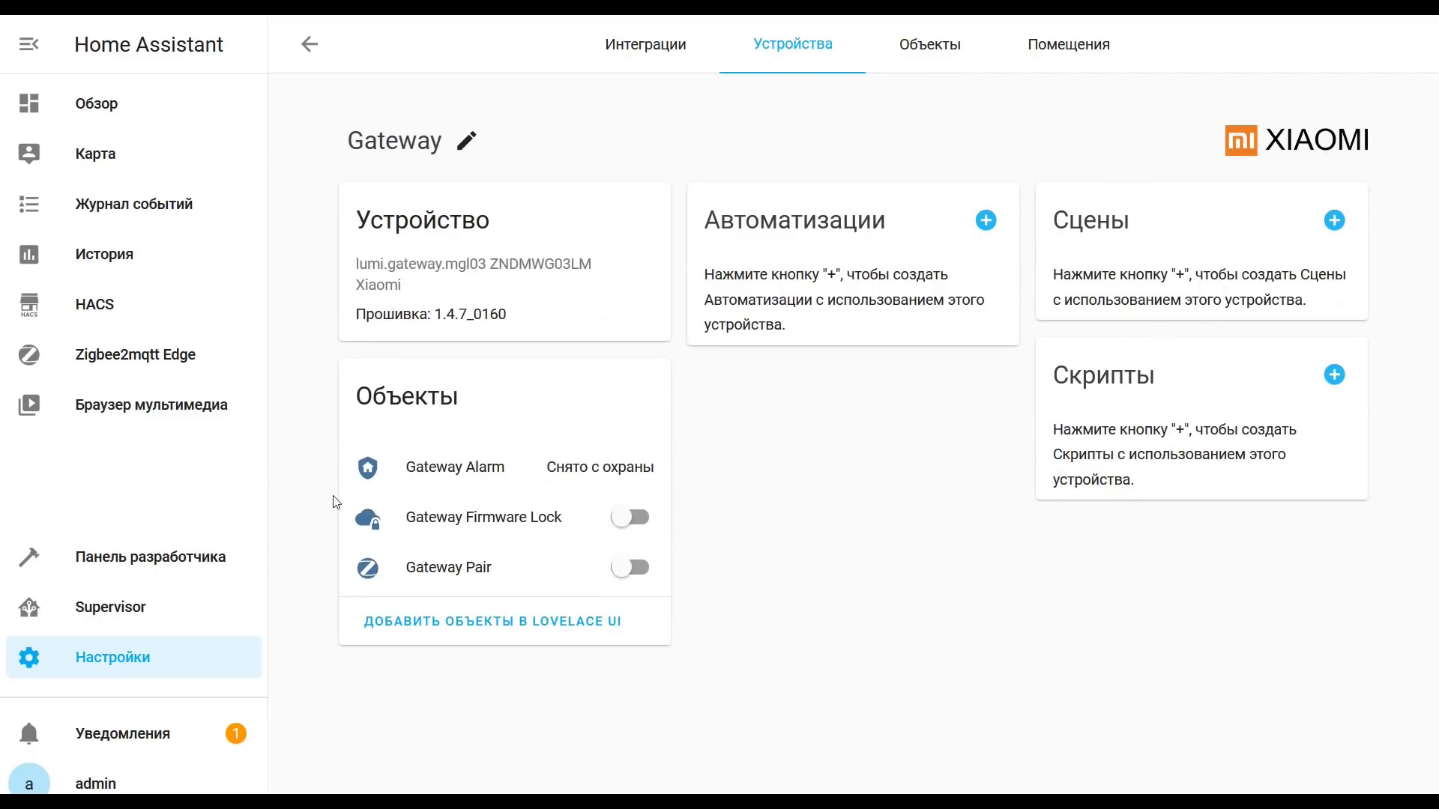
pyautogui.click(309, 44)
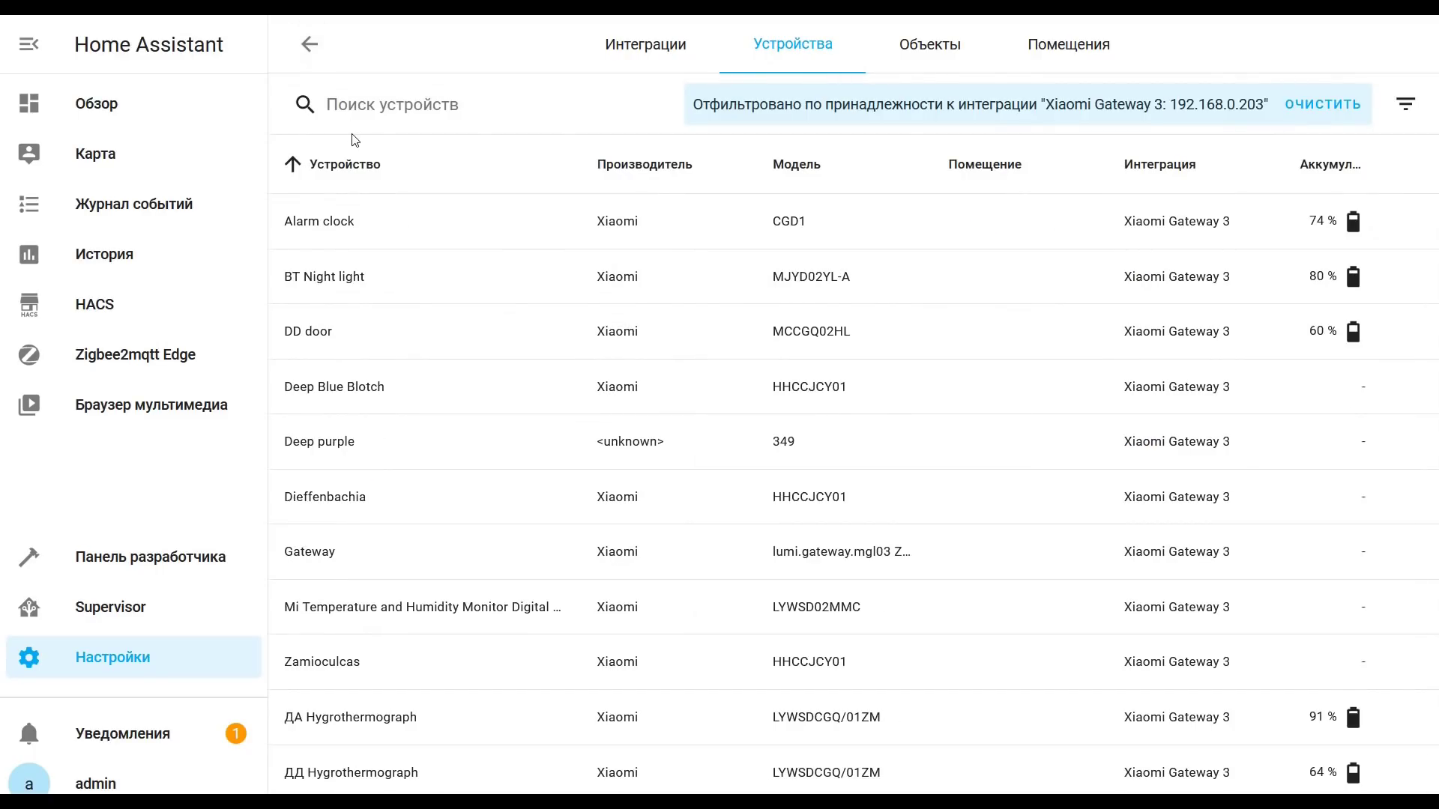
pyautogui.click(310, 45)
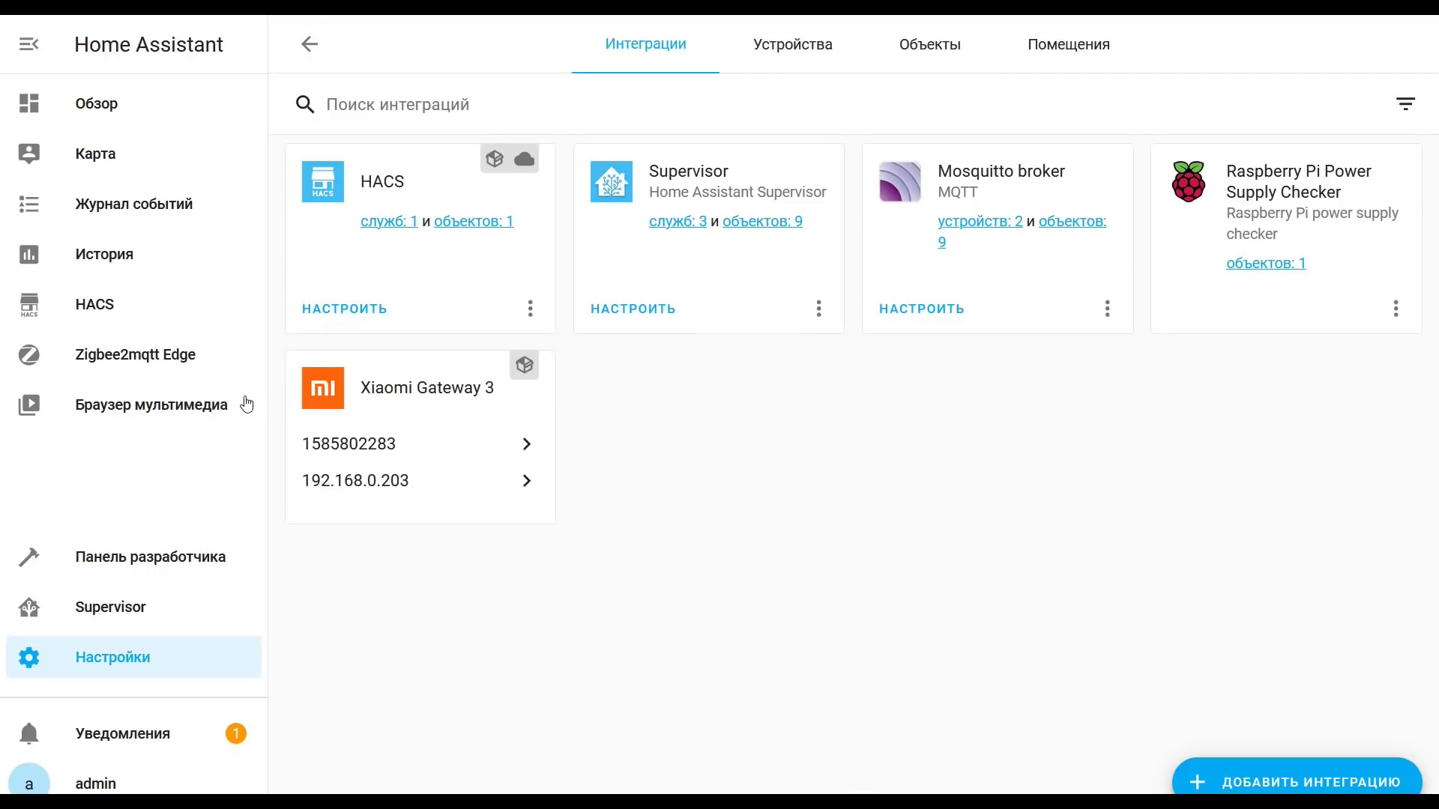
pyautogui.click(201, 367)
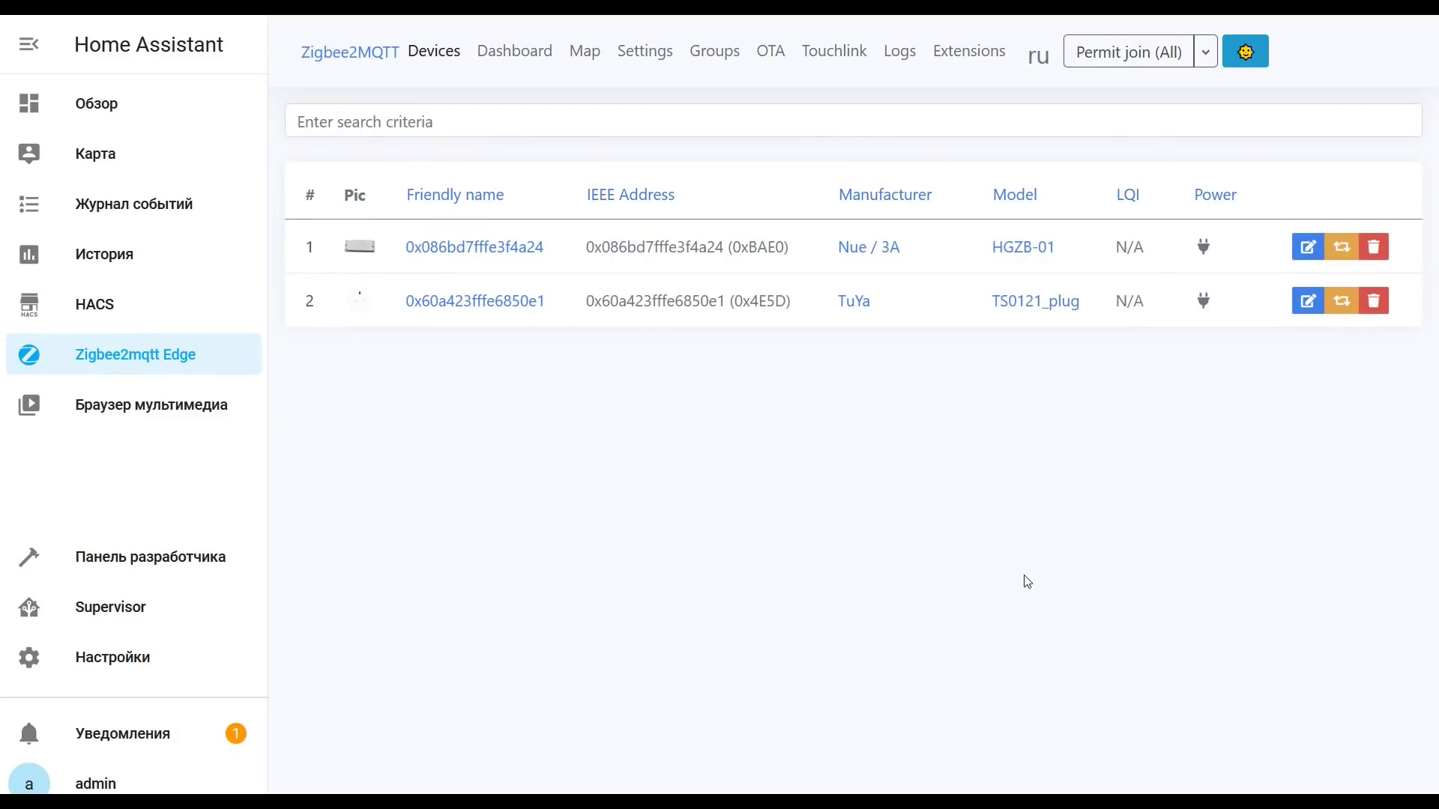
# Step: Permit joining until the Xiaomi GZCGQ01LM light sensor joins, disable joining, and open the sensor
pyautogui.click(1119, 66)
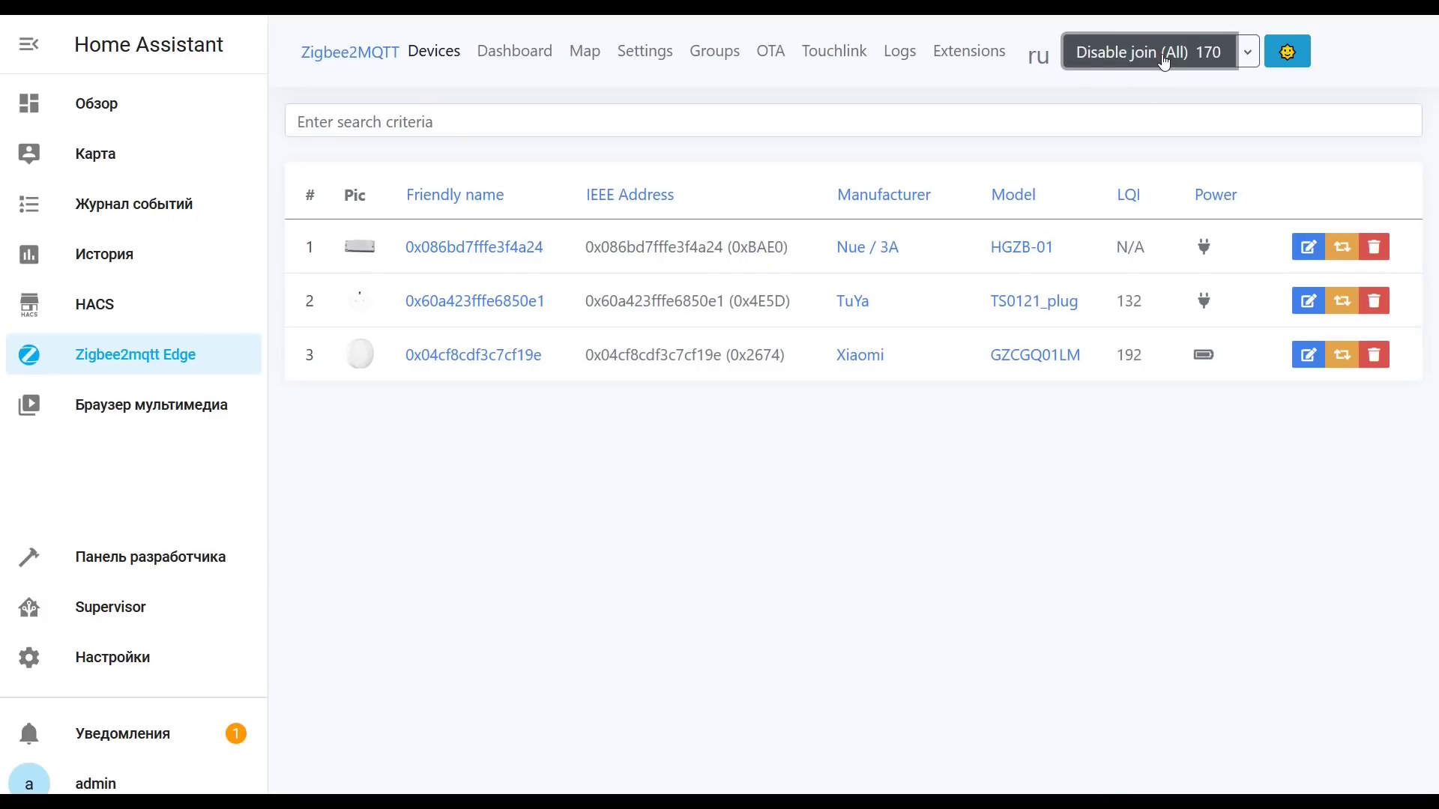
pyautogui.click(1164, 62)
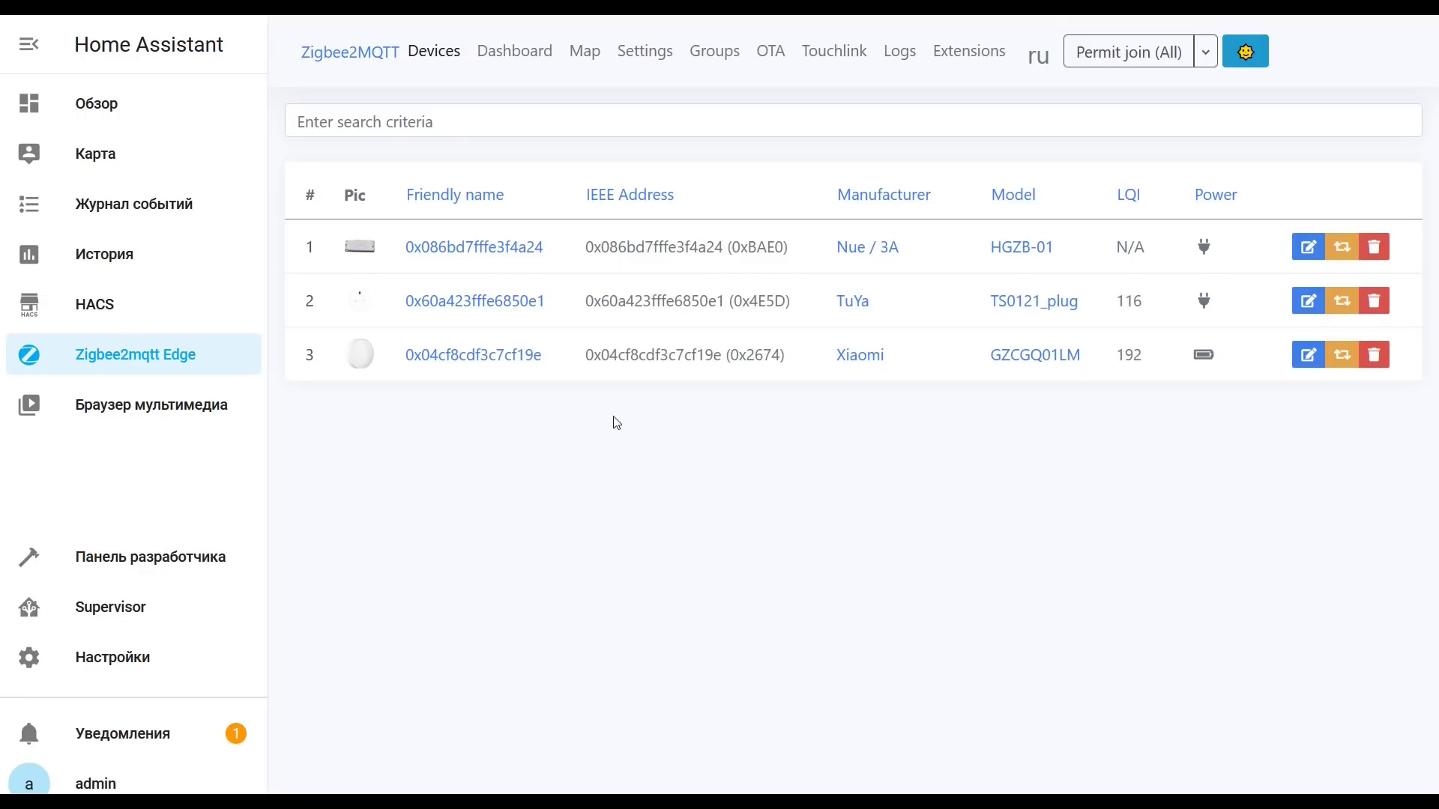
pyautogui.click(507, 358)
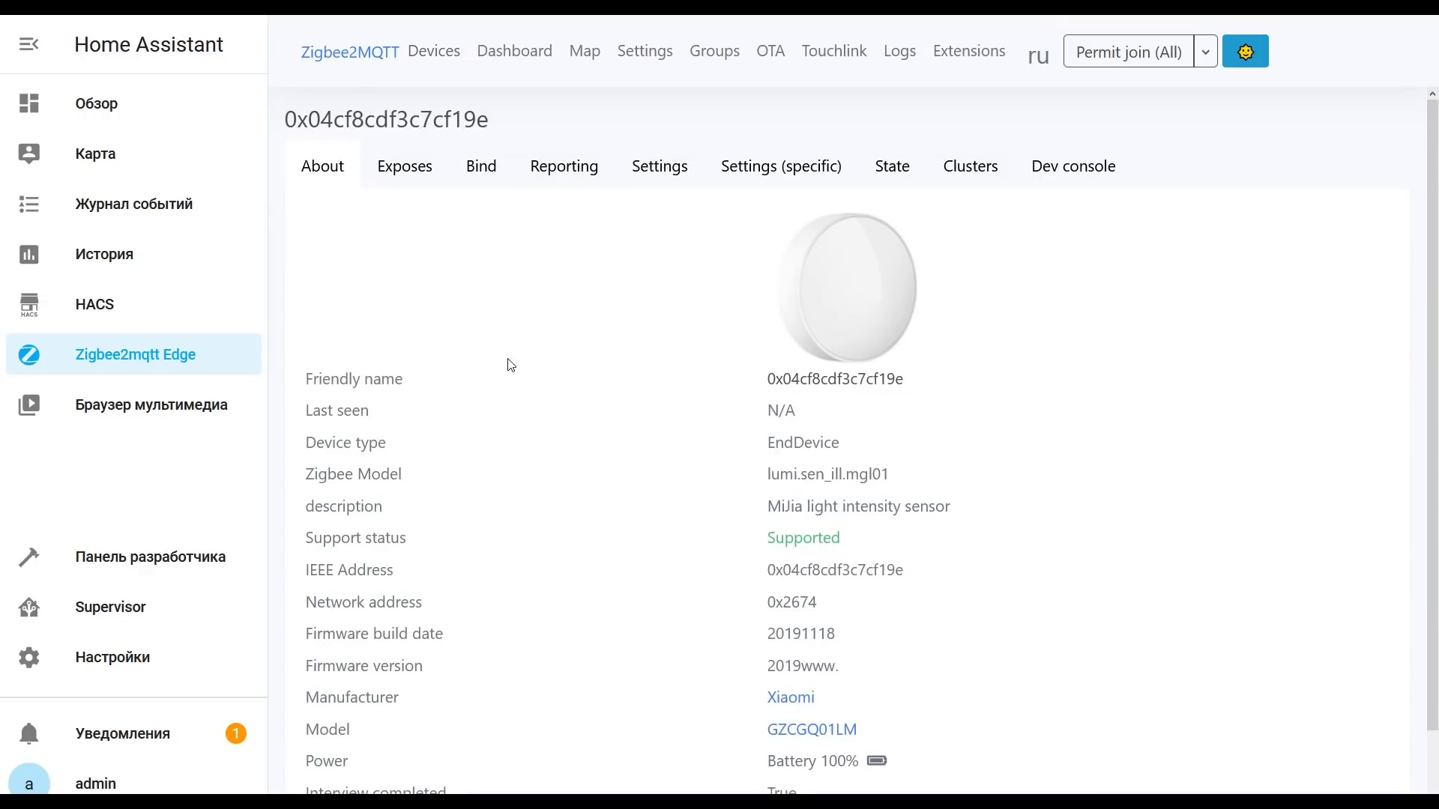
# Step: Review the light sensor's Exposes and About tabs, then return to the device list
pyautogui.scroll(-1, 810, 574)
pyautogui.scroll(1, 750, 487)
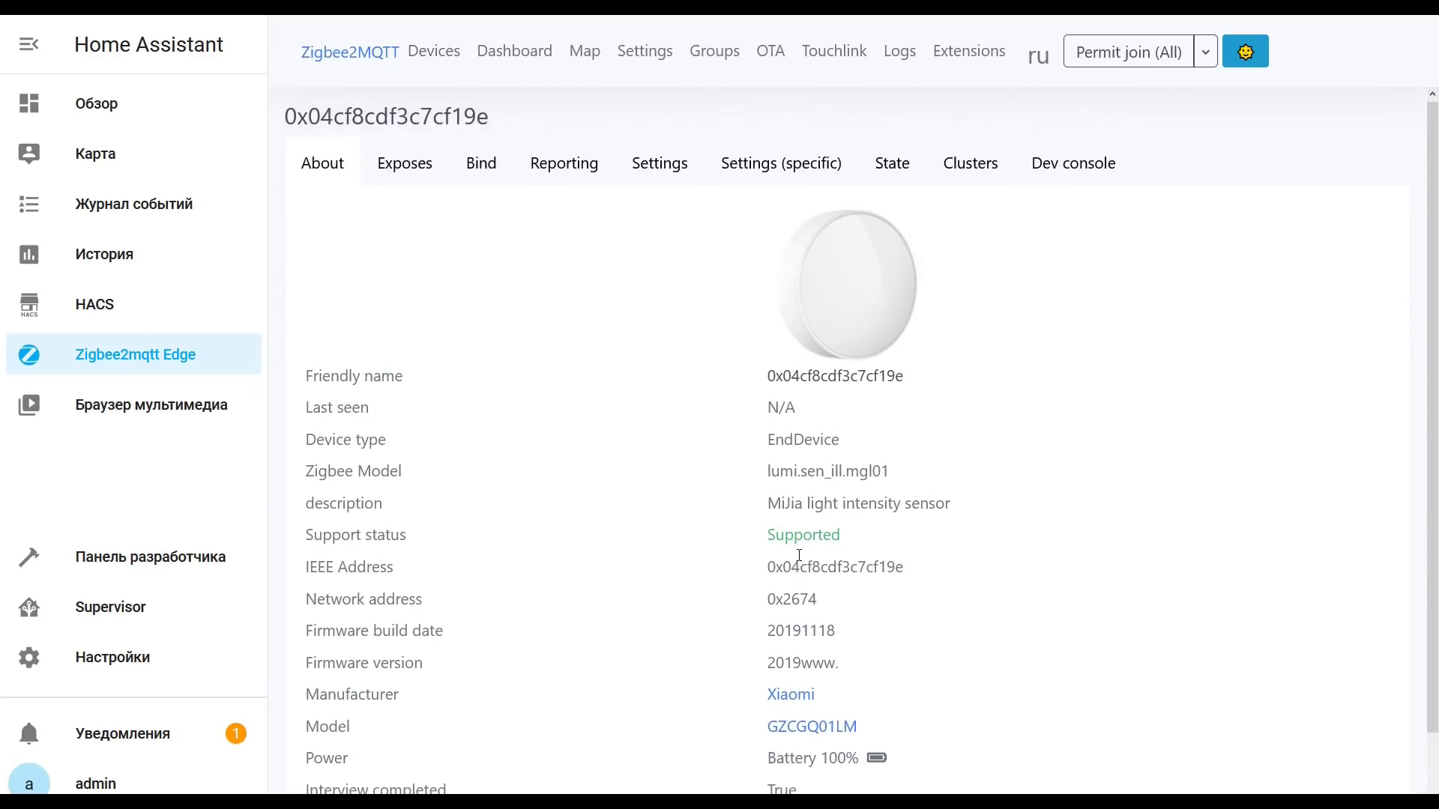
pyautogui.click(404, 167)
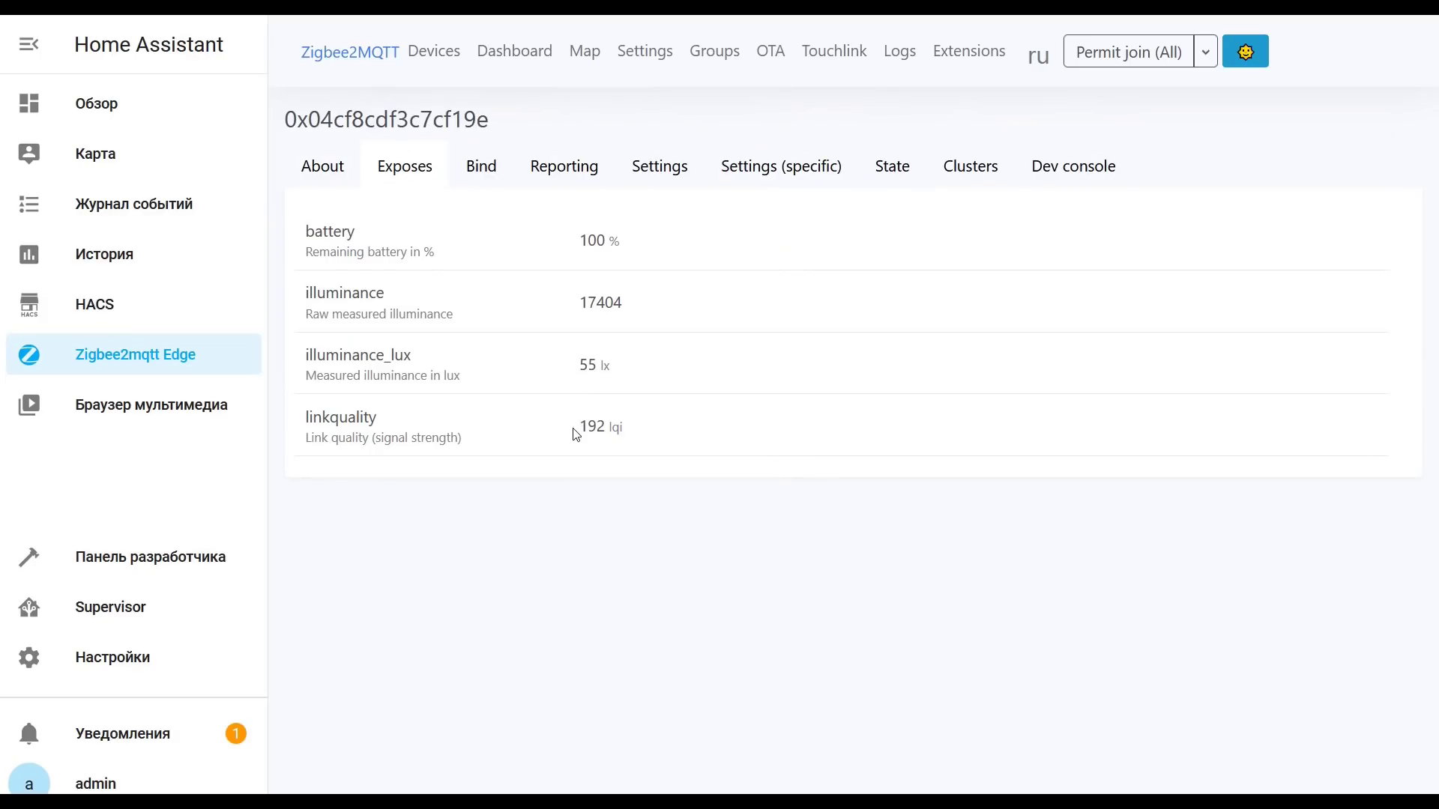
pyautogui.click(334, 177)
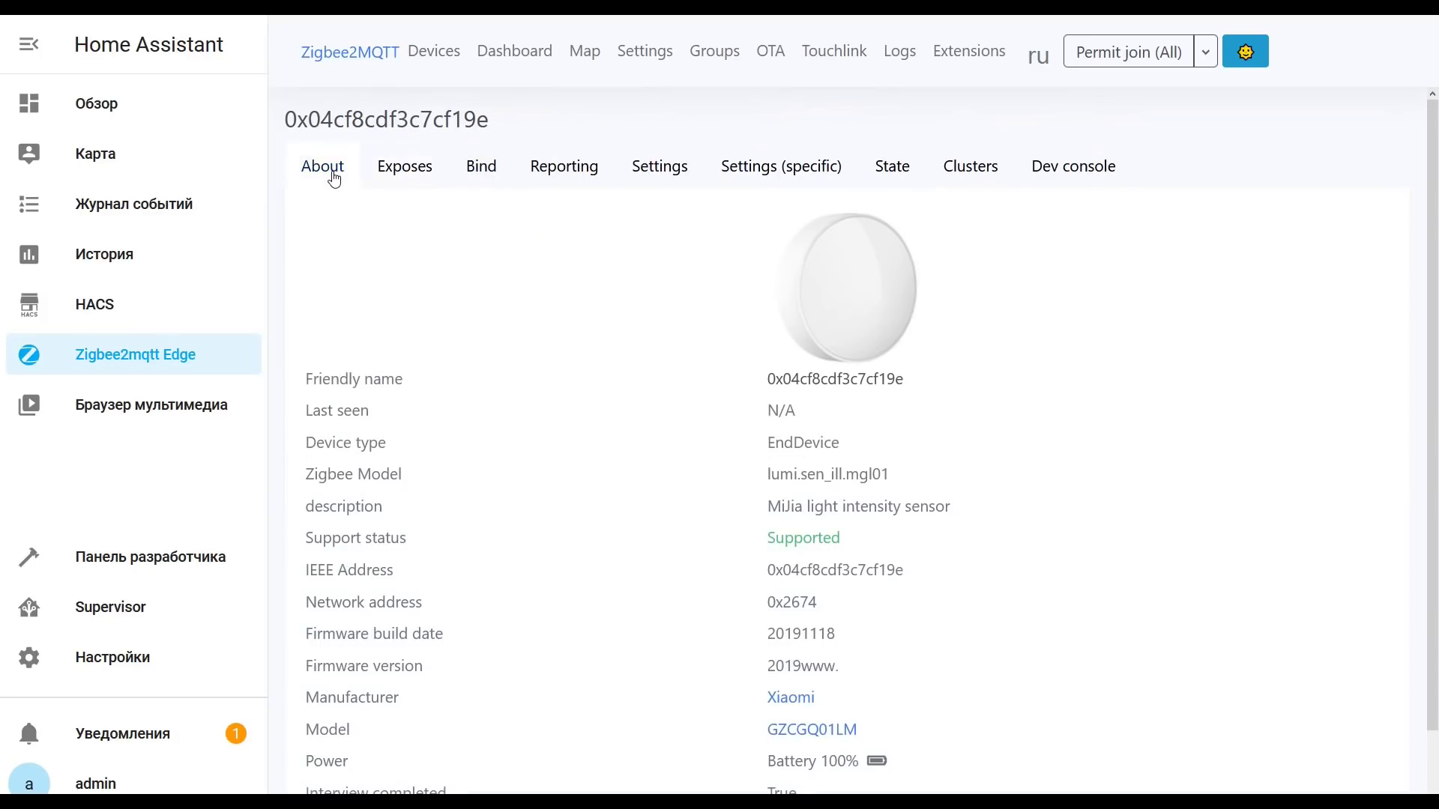
pyautogui.click(433, 52)
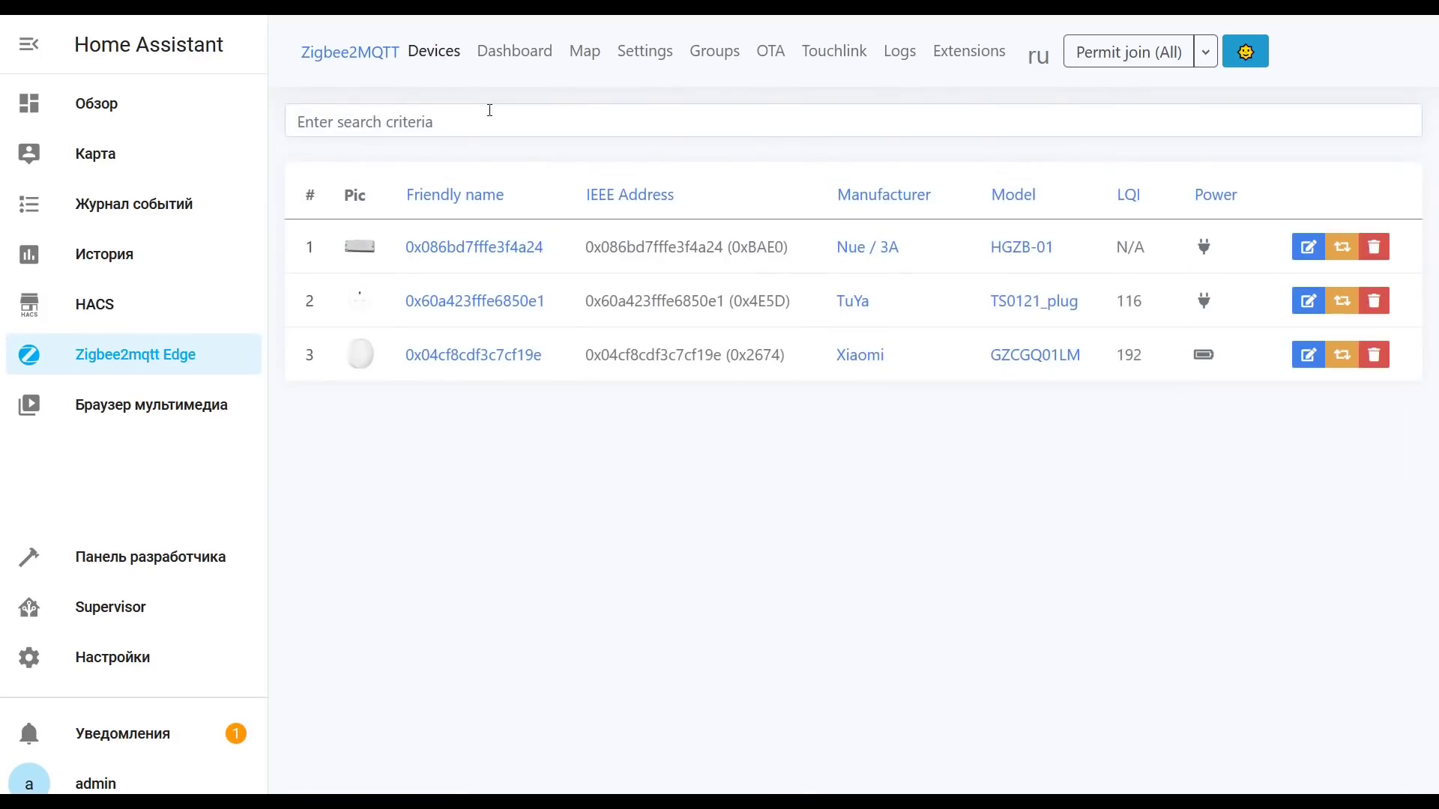
# Step: Open light sensor 0x04cf8cdf3c7cf19e among Mosquitto's three devices, then return to Zigbee2MQTT
pyautogui.click(154, 656)
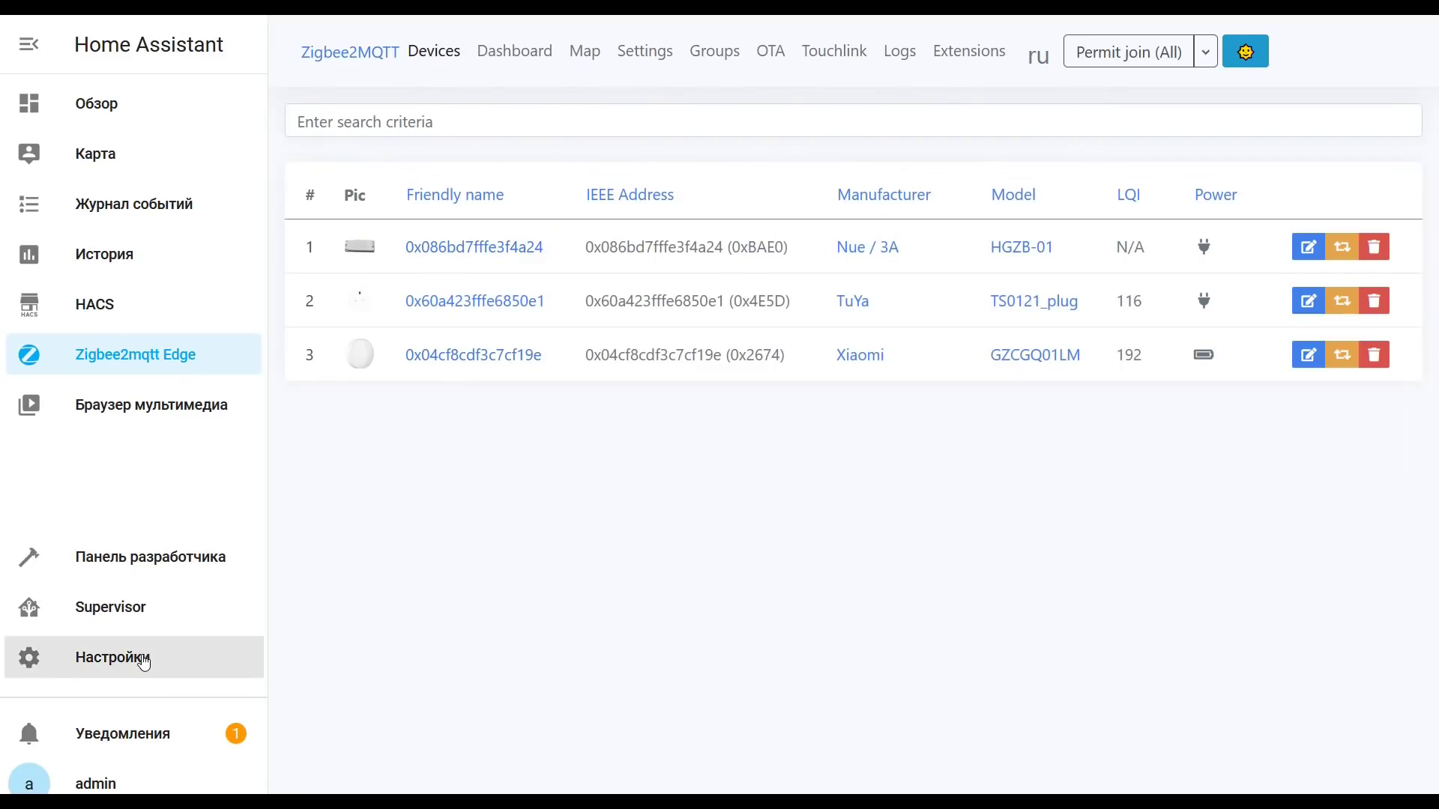
pyautogui.click(894, 242)
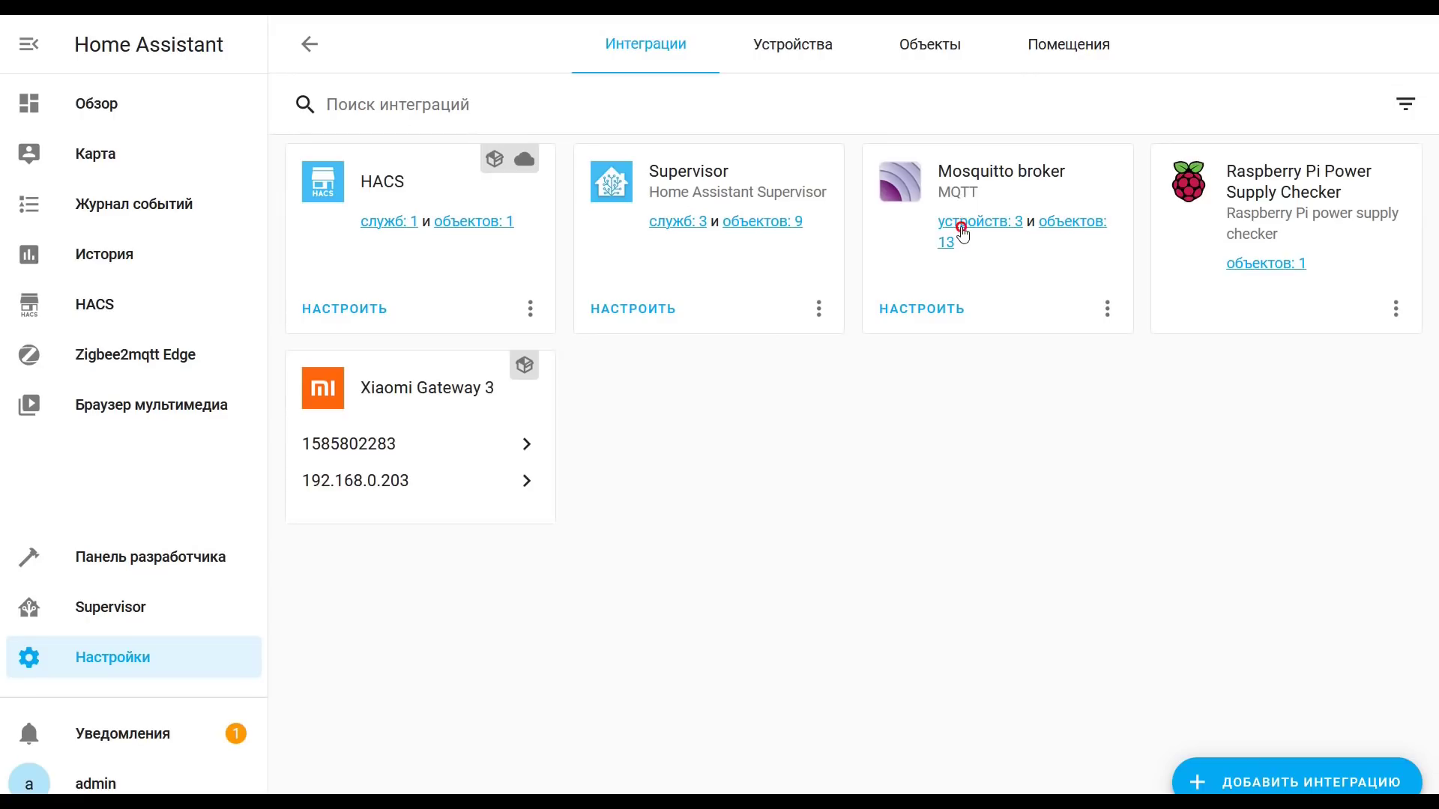
pyautogui.click(960, 222)
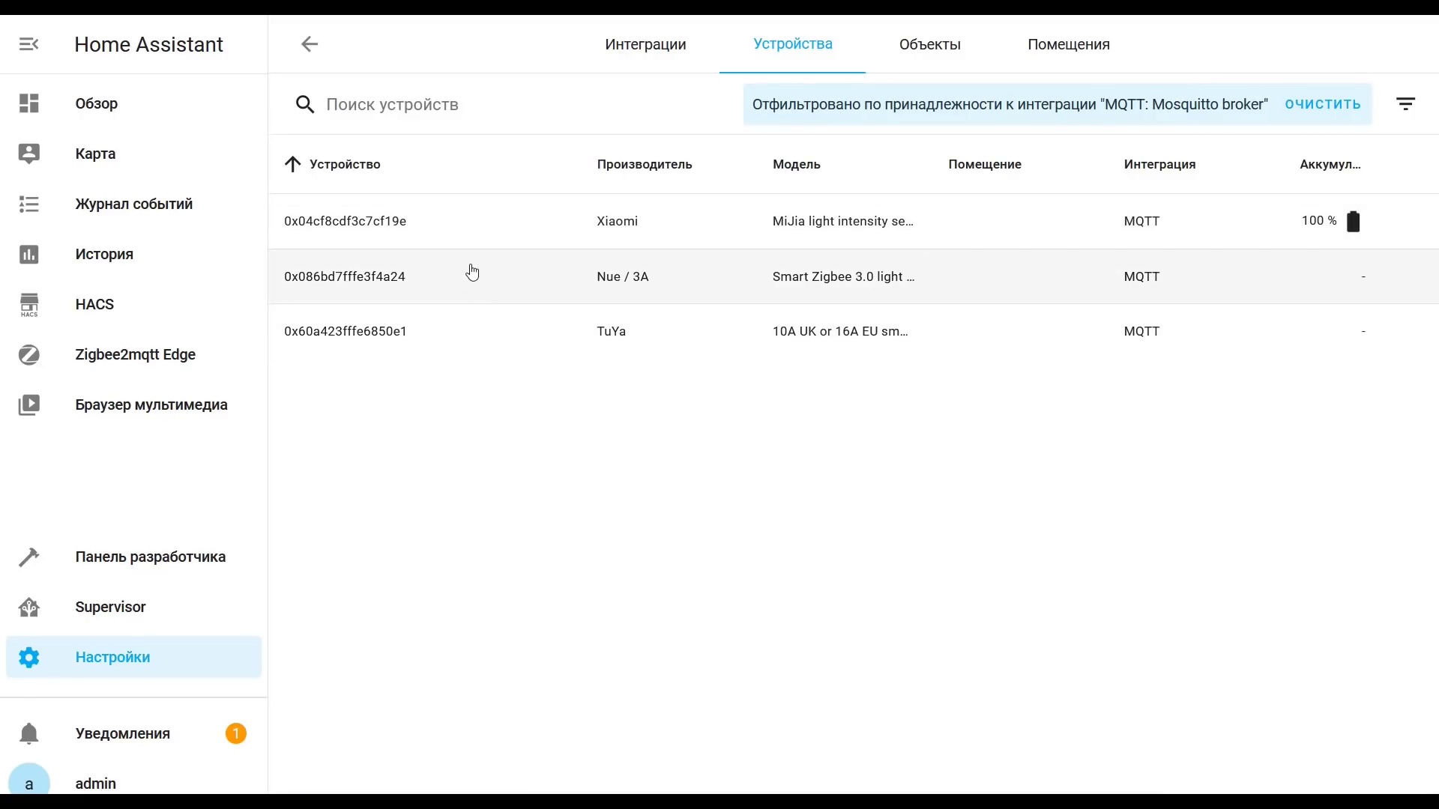
pyautogui.click(396, 221)
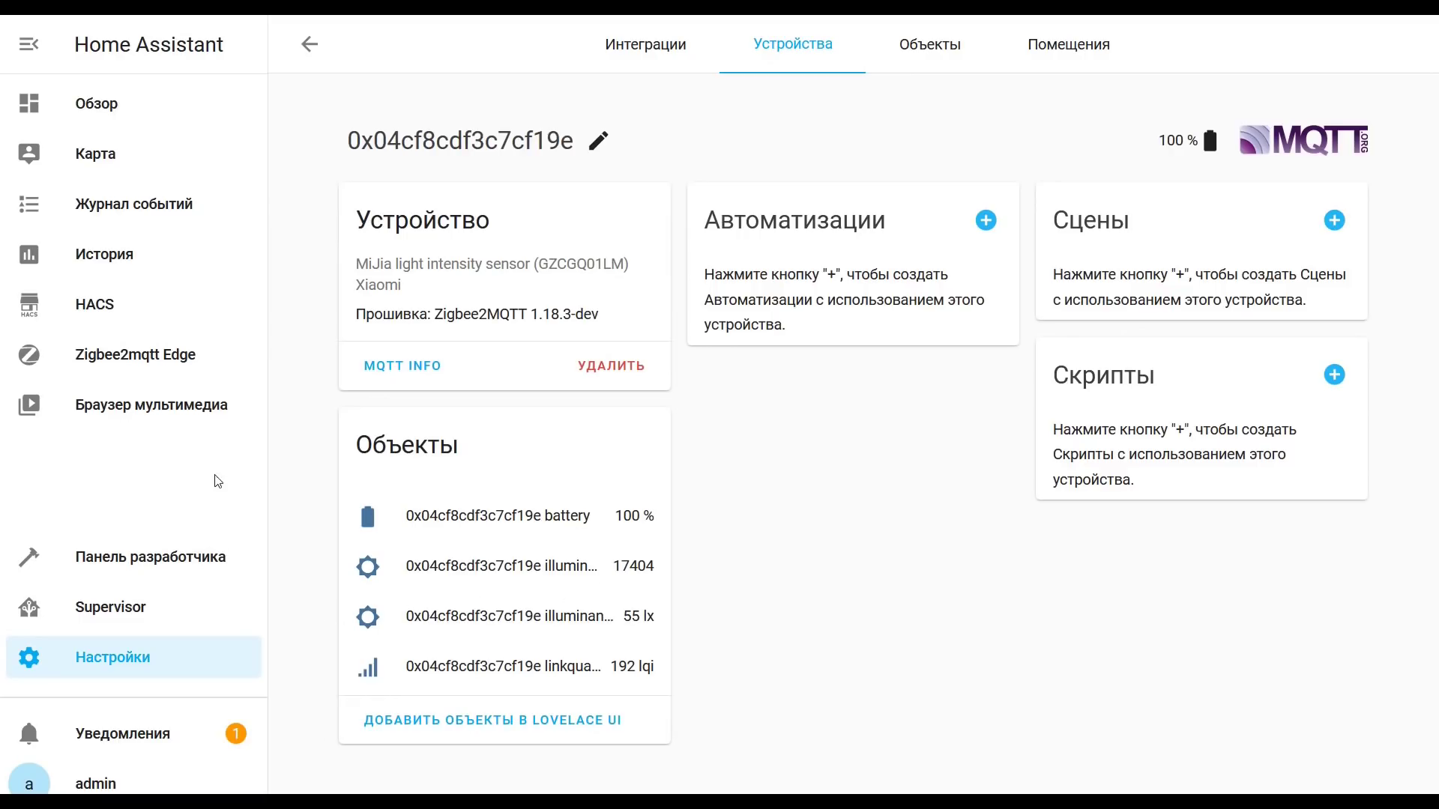
pyautogui.click(172, 365)
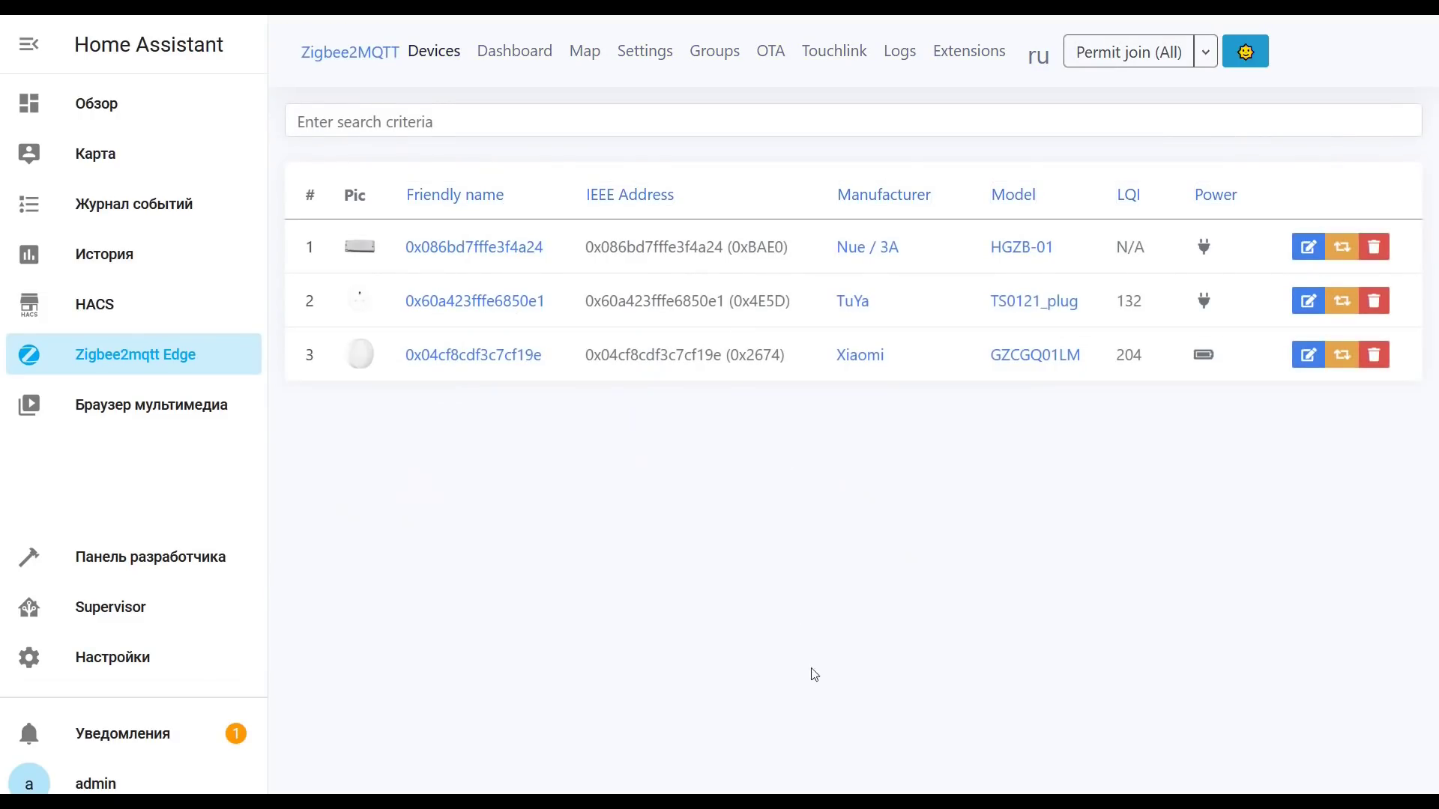
# Step: Permit joining and open the newly joined Aqara switch 0x00158d0001e79190
pyautogui.click(1118, 60)
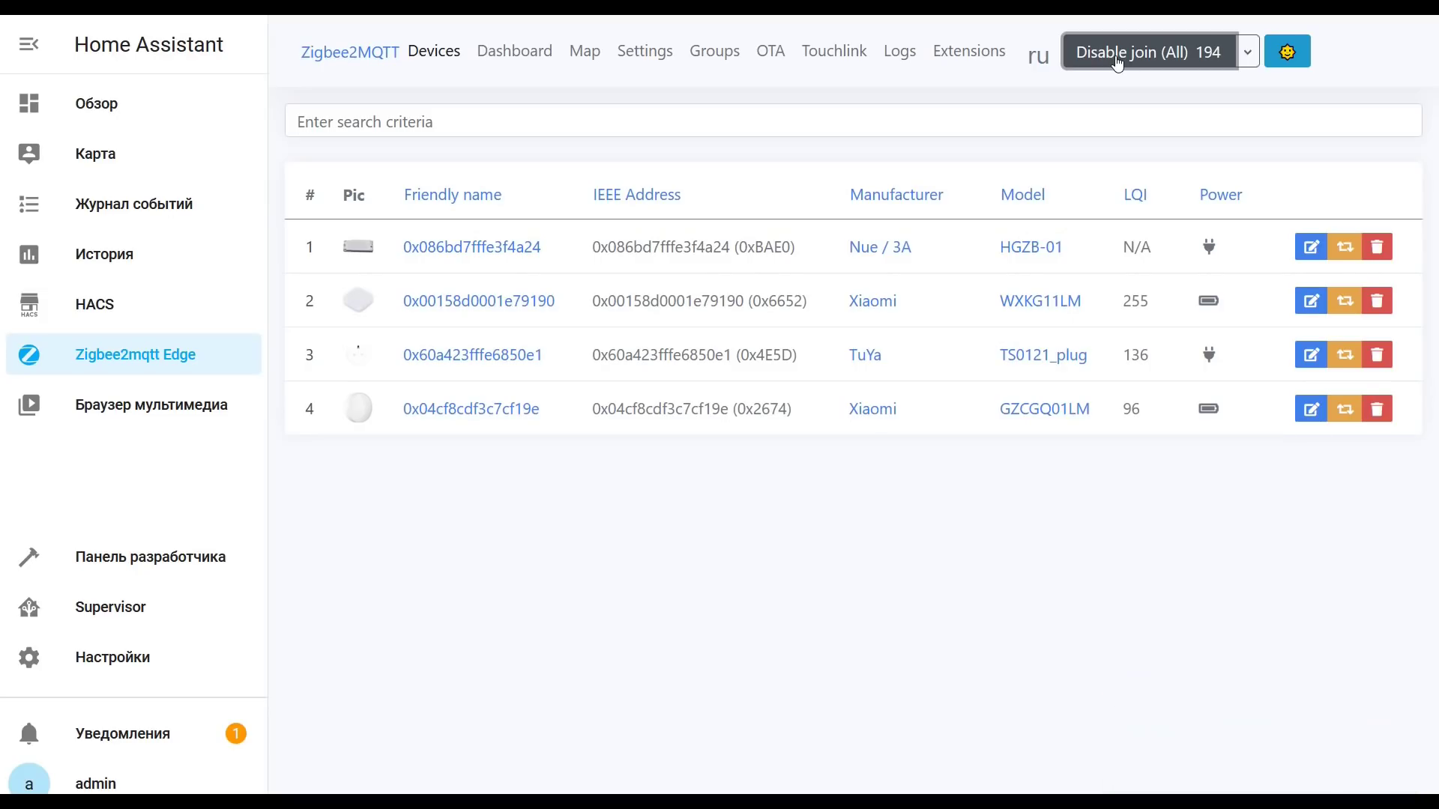
pyautogui.click(512, 302)
pyautogui.scroll(-1, 514, 308)
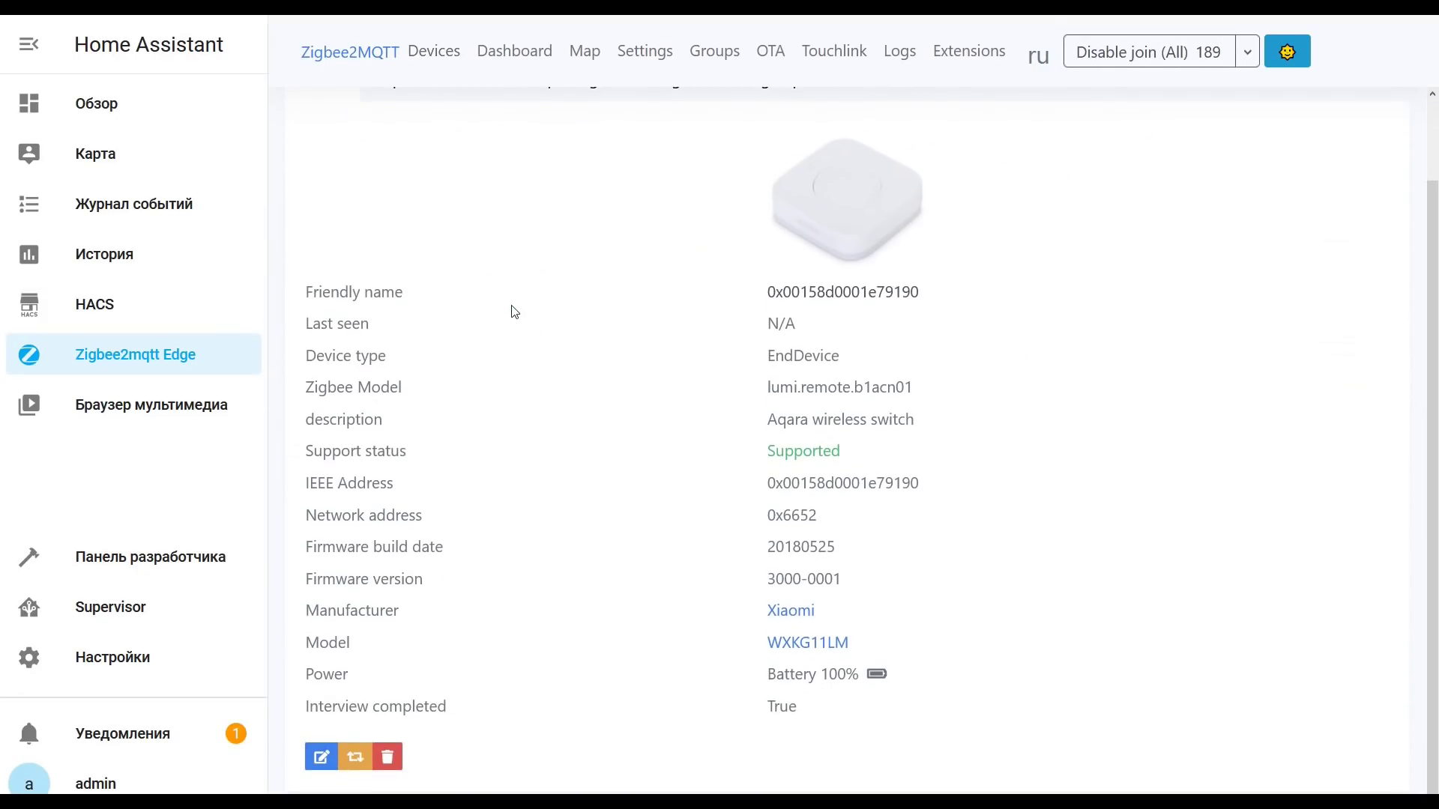
pyautogui.scroll(1, 515, 311)
# Step: Browse the switch's Exposes, Bind and About tabs, then disable joining
pyautogui.click(418, 171)
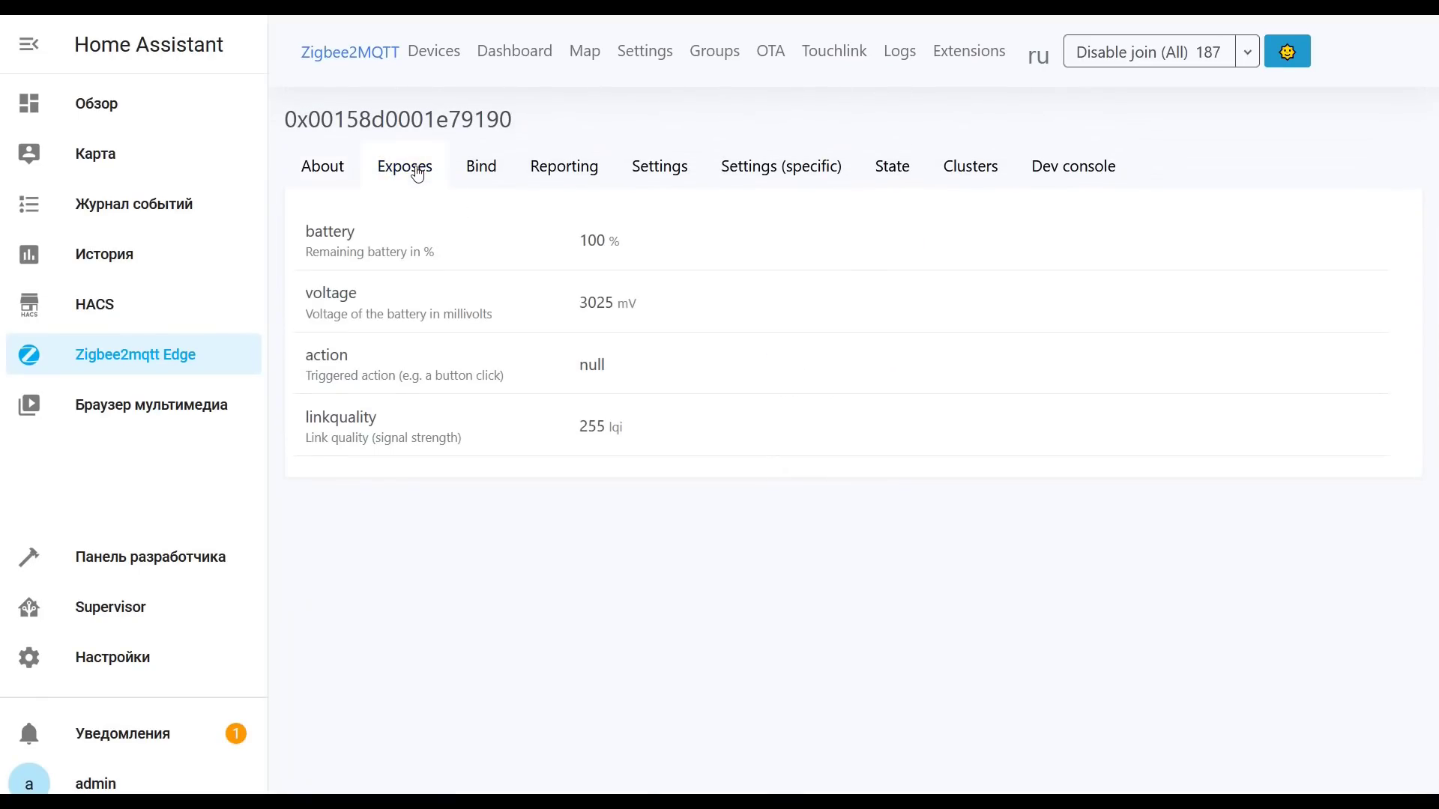
pyautogui.click(489, 169)
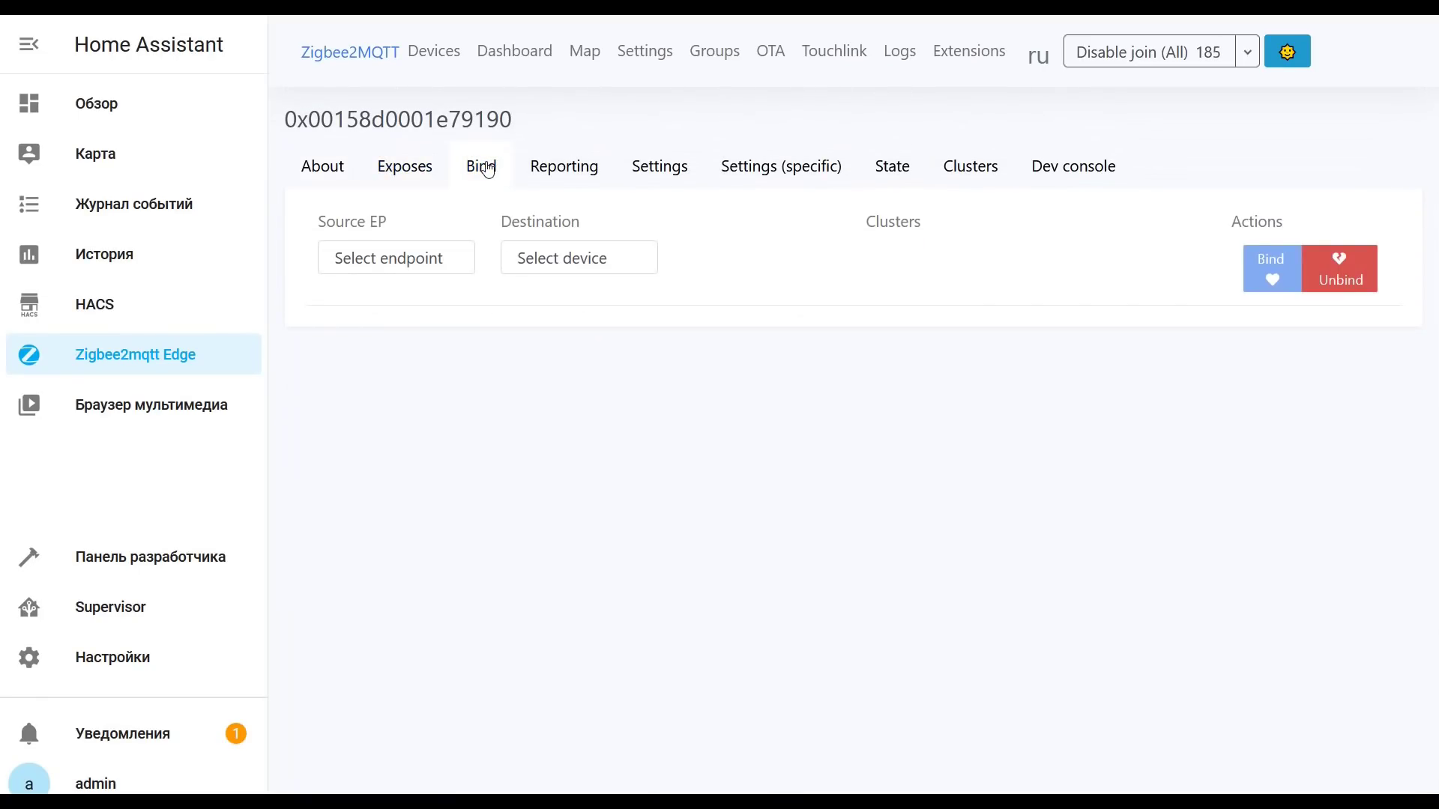
pyautogui.click(326, 170)
pyautogui.click(401, 178)
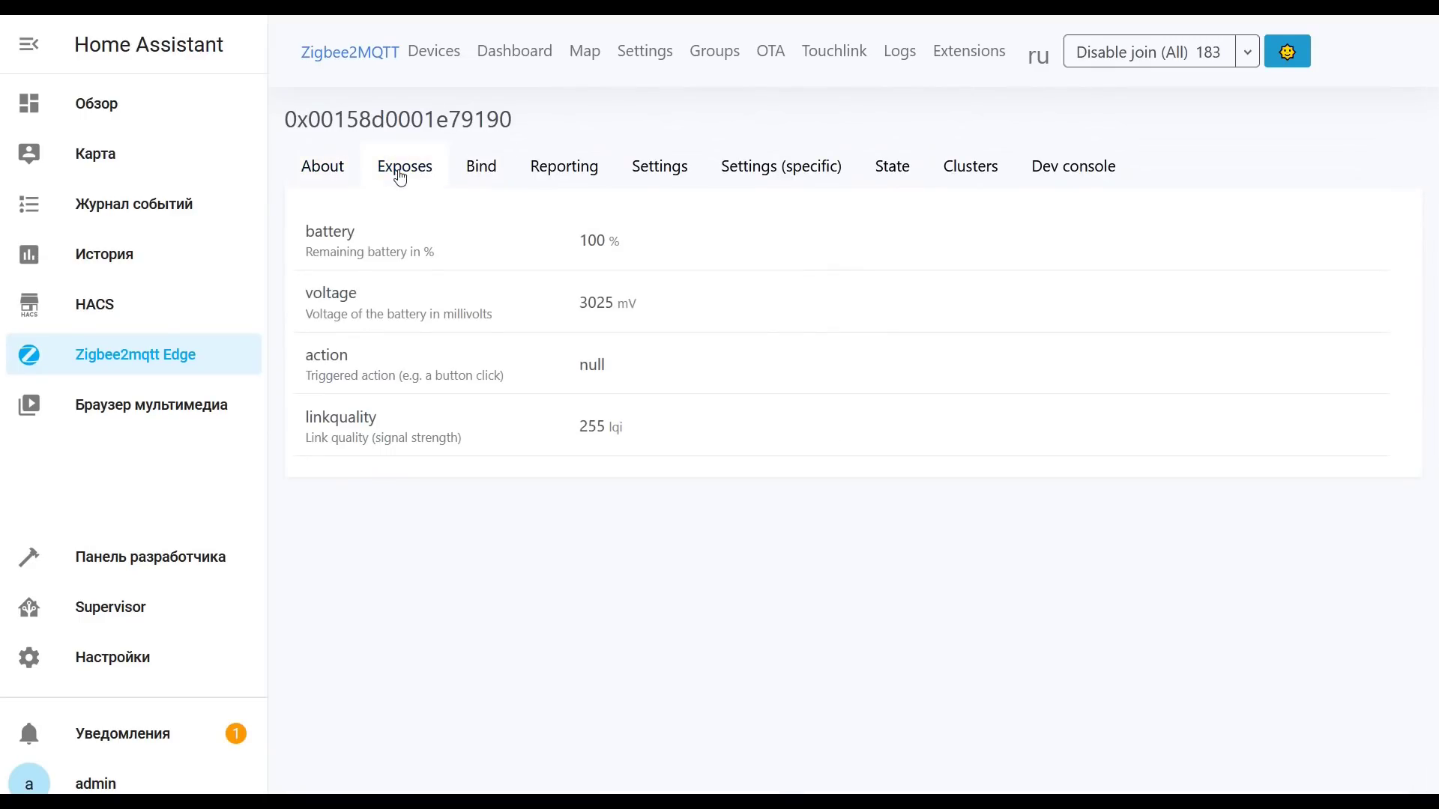
pyautogui.click(1109, 54)
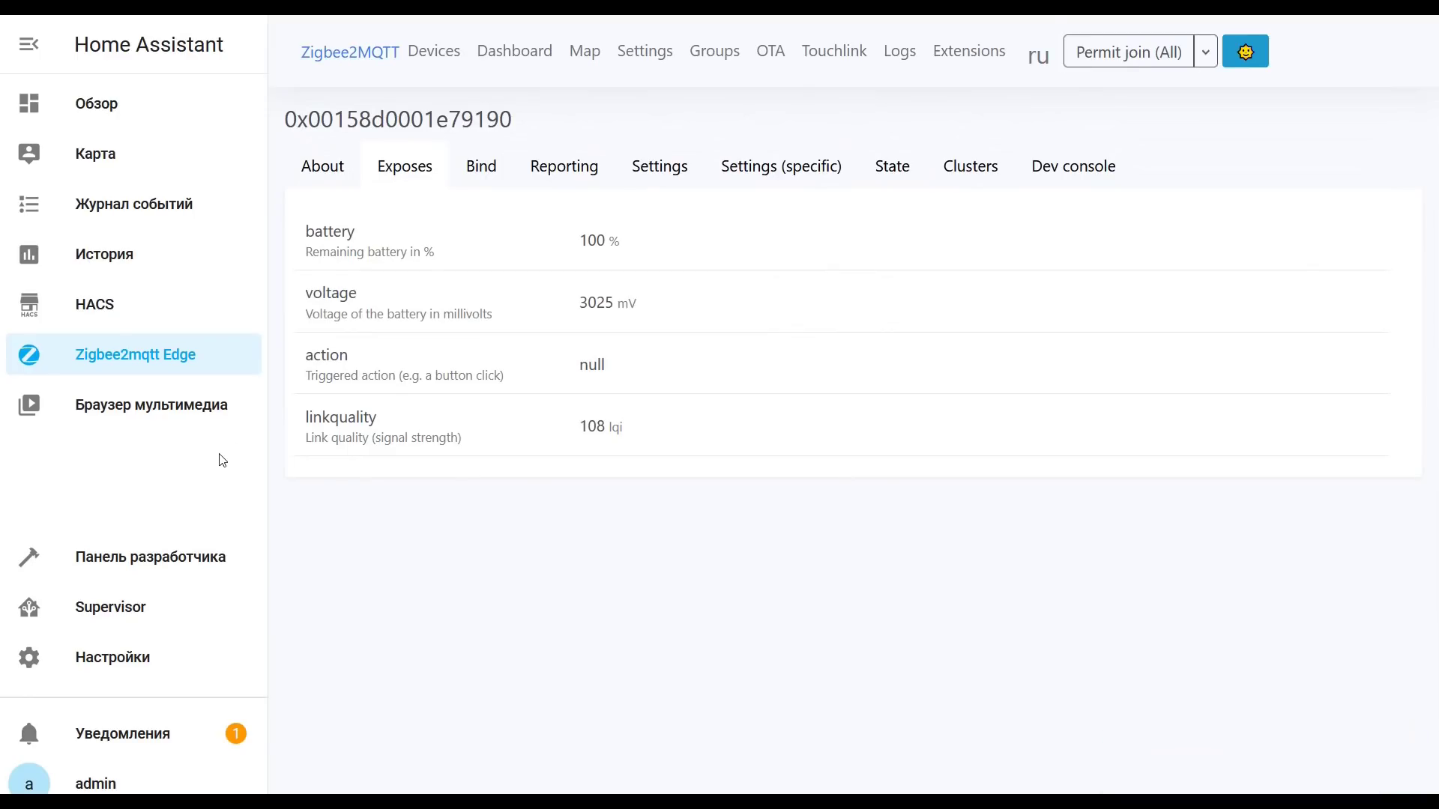
# Step: Open Aqara switch 0x00158d0001e79190 among the MQTT integration's four devices, then view the Overview dashboard
pyautogui.click(152, 662)
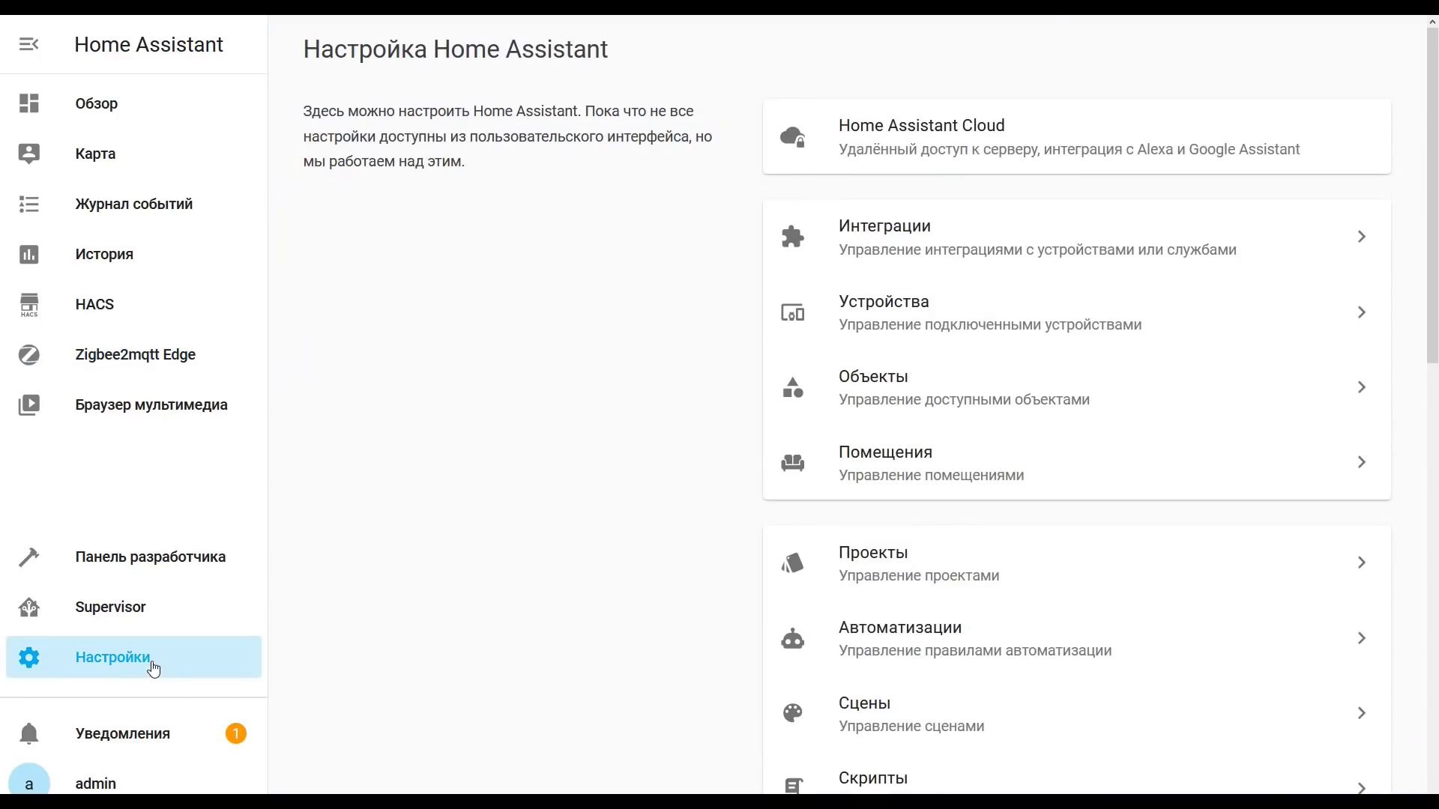
pyautogui.click(938, 259)
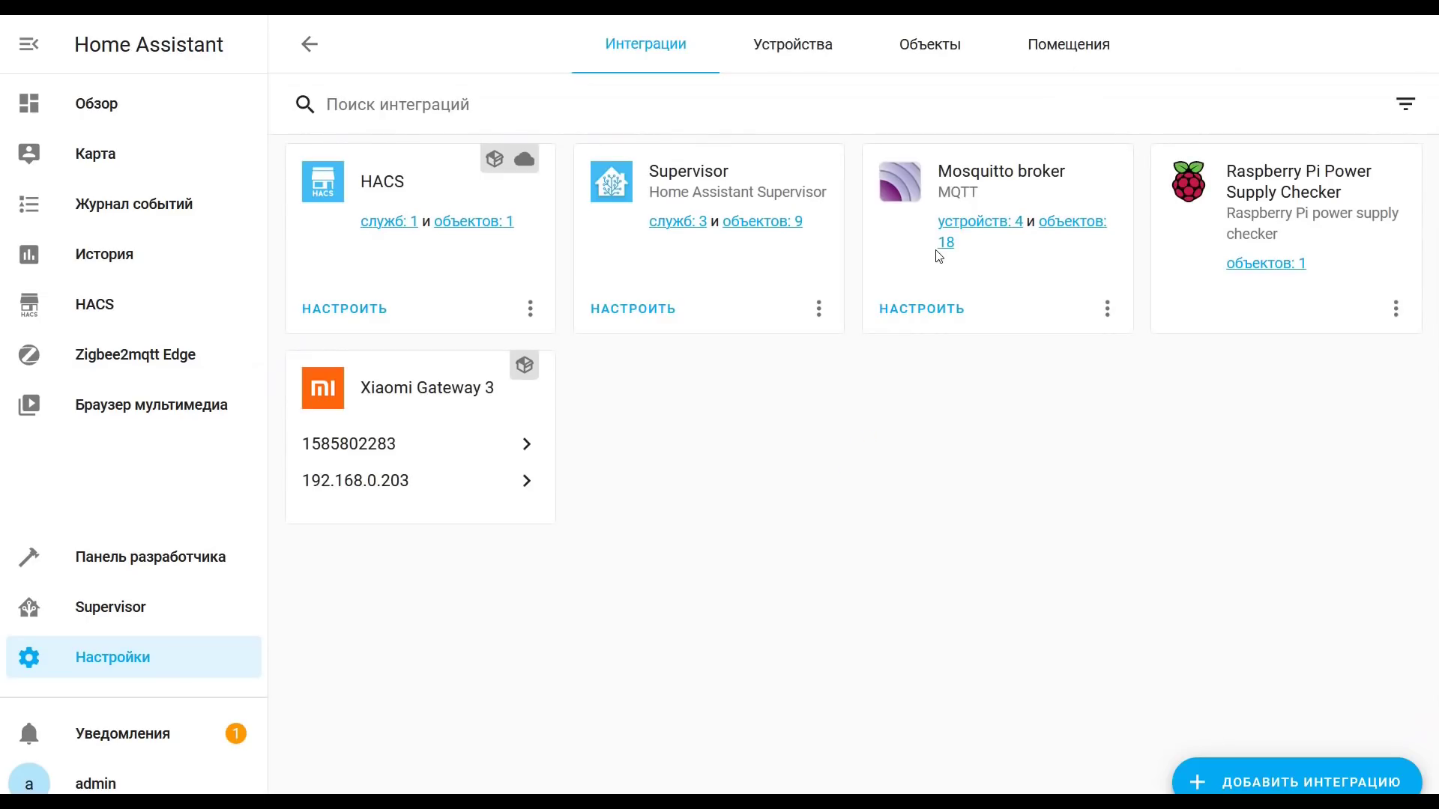
pyautogui.click(974, 223)
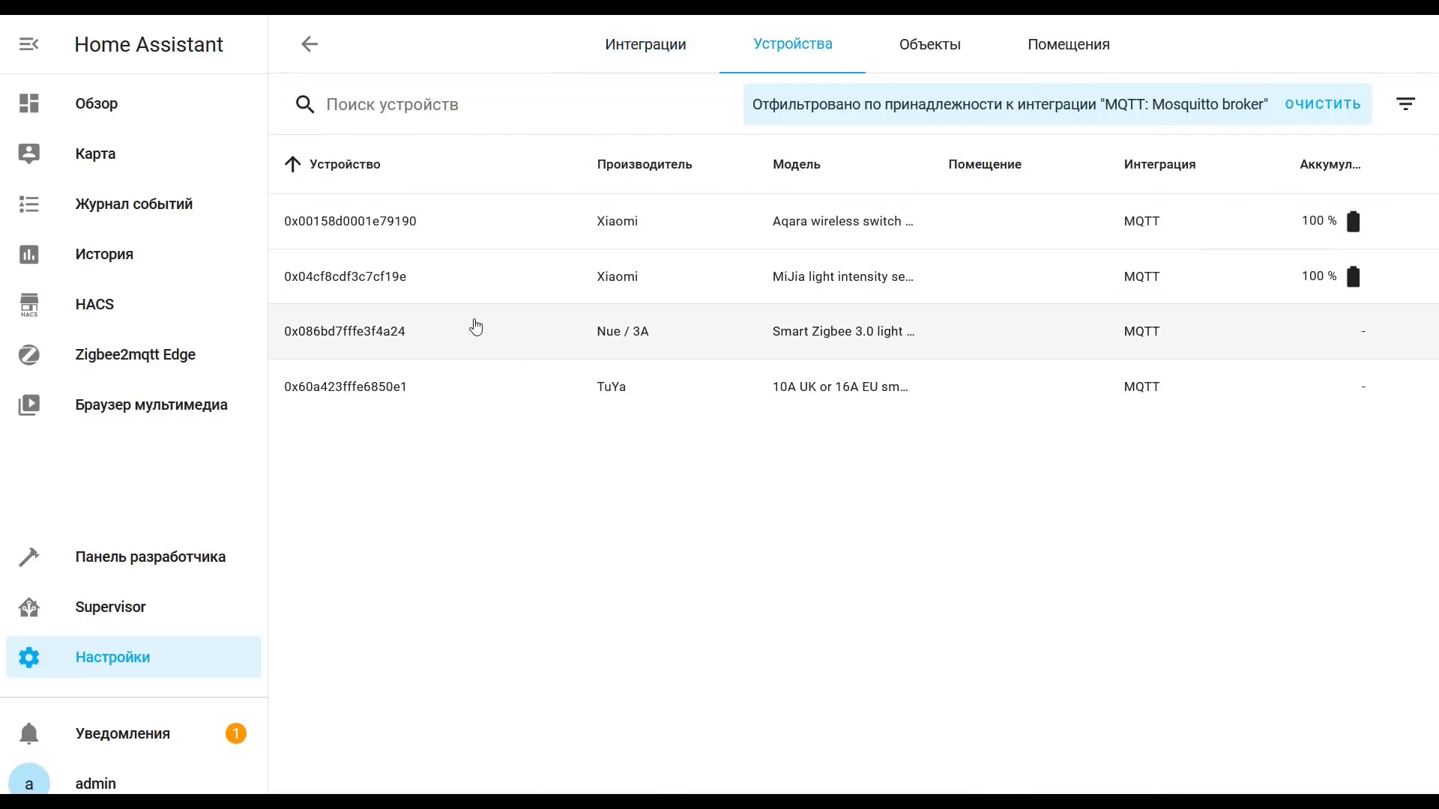
pyautogui.click(367, 224)
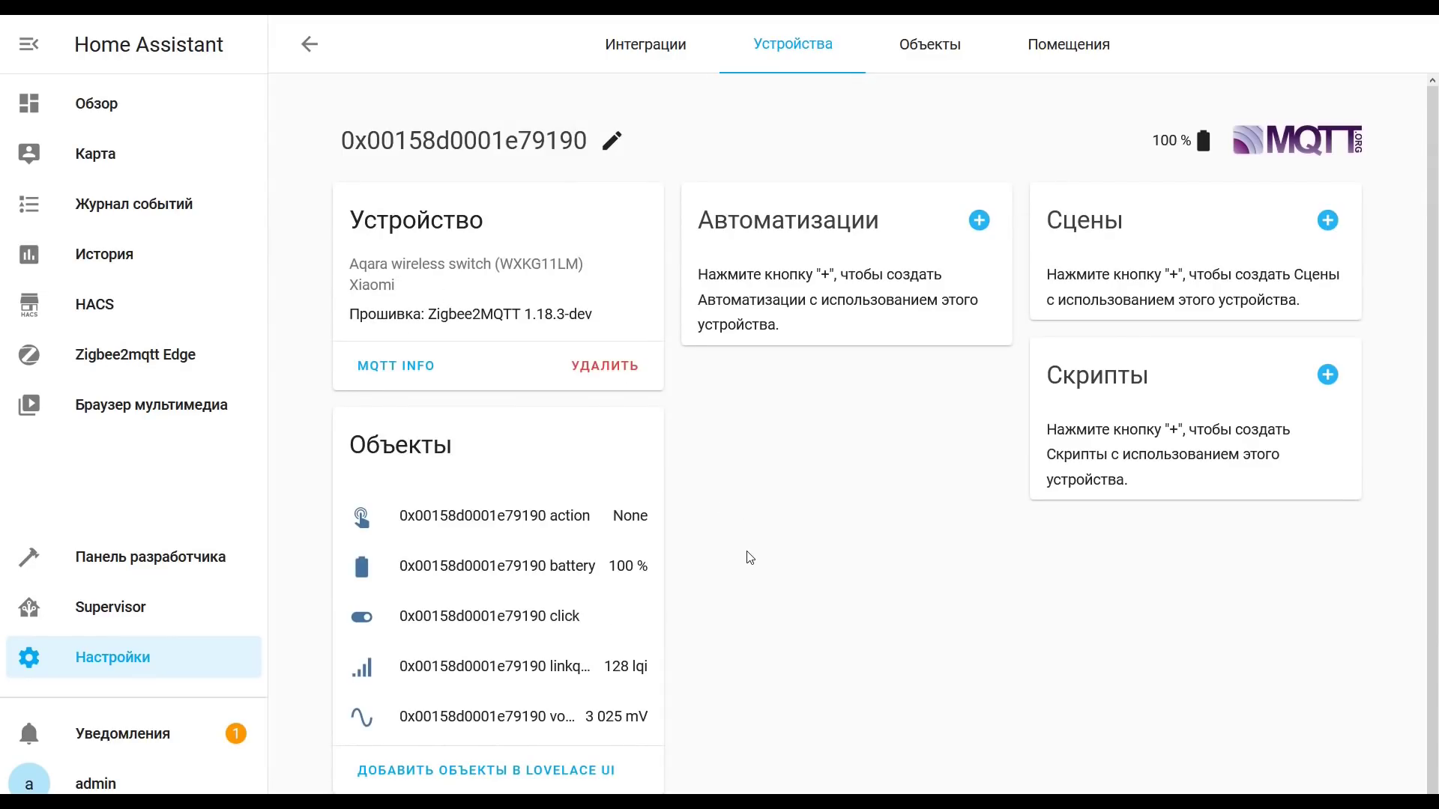
pyautogui.scroll(-1, 749, 557)
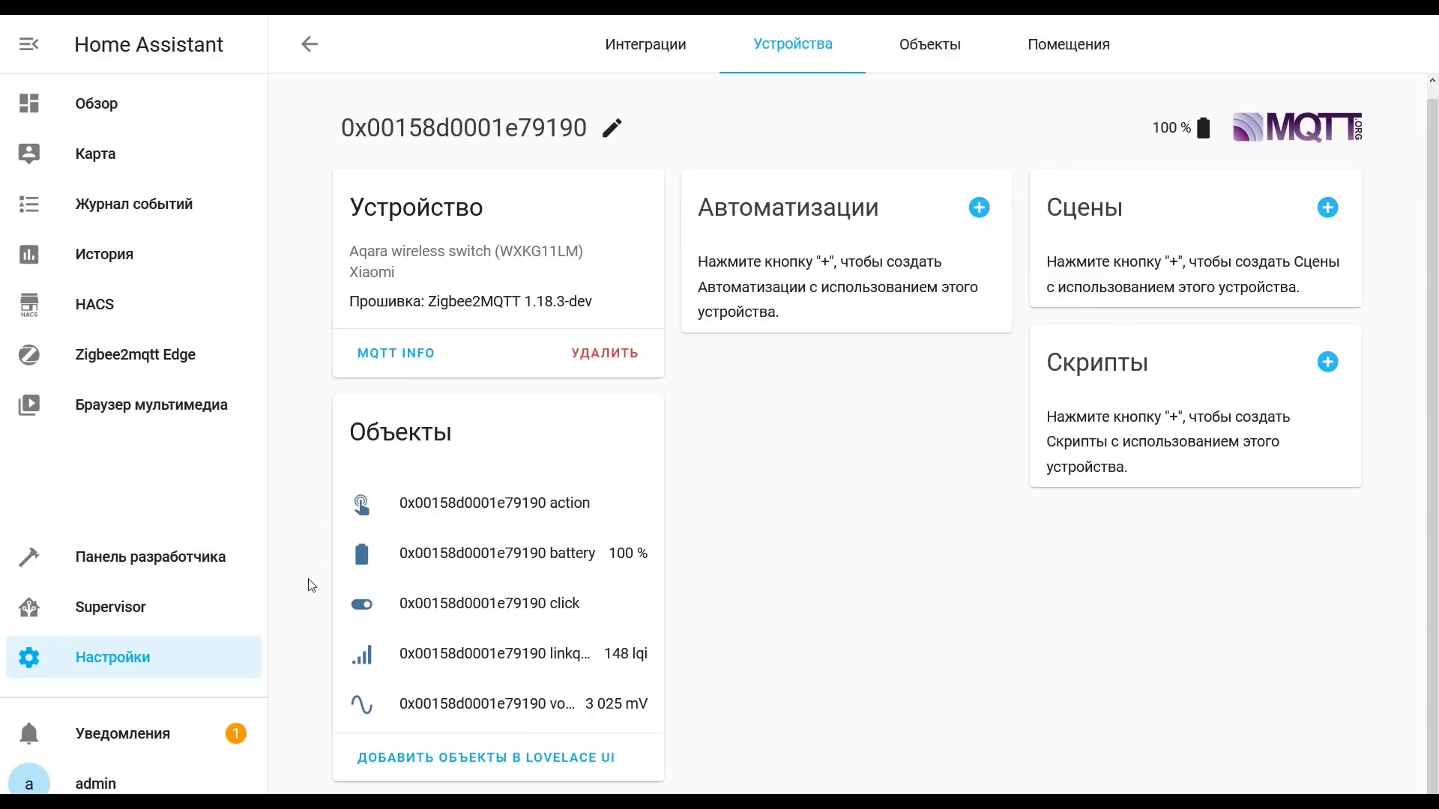
pyautogui.hotkey('alt', 'Left')
pyautogui.scroll(-15, 780, 540)
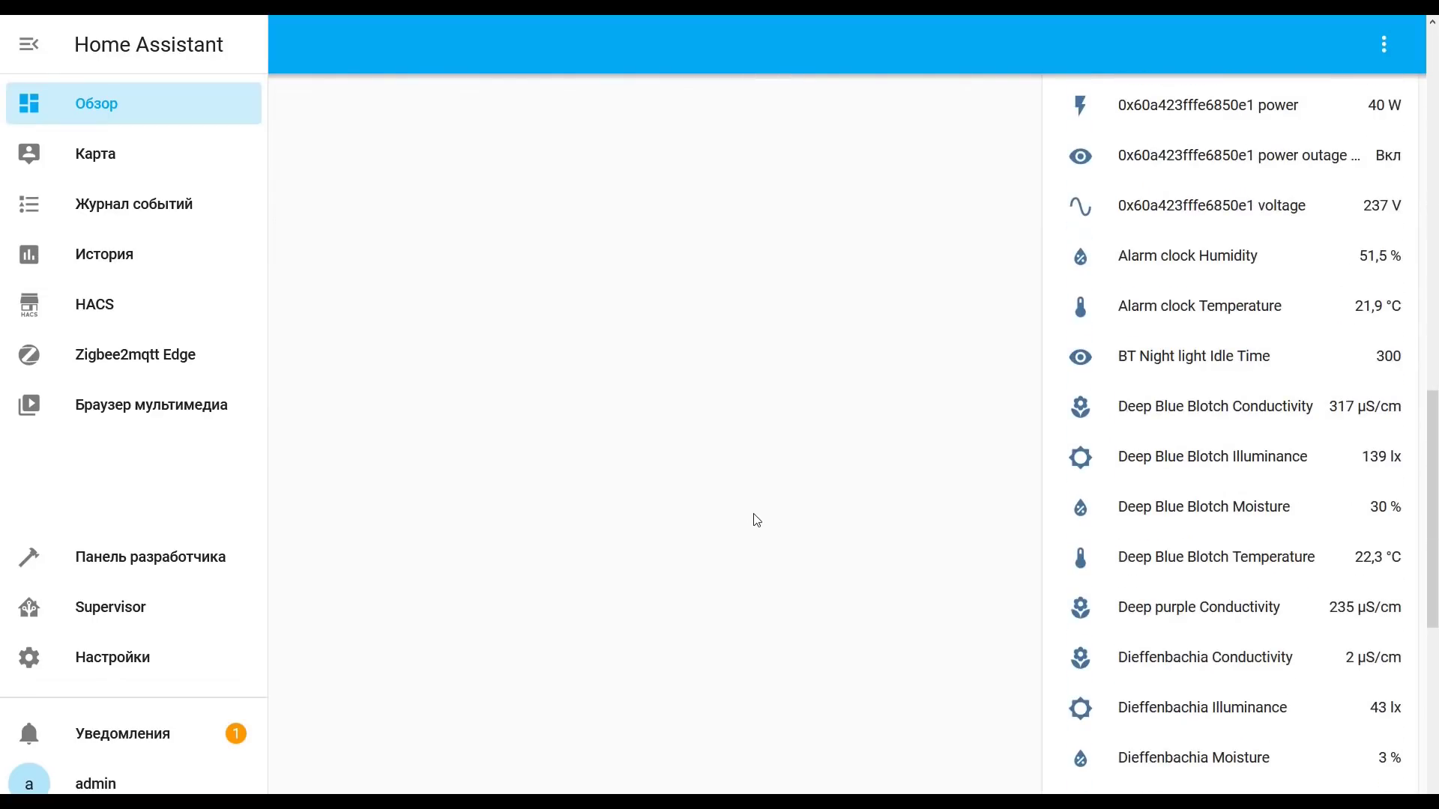
# Step: Open the TuYa smart plug's MQTT device page and its power sensor's entity settings
pyautogui.scroll(20, 755, 521)
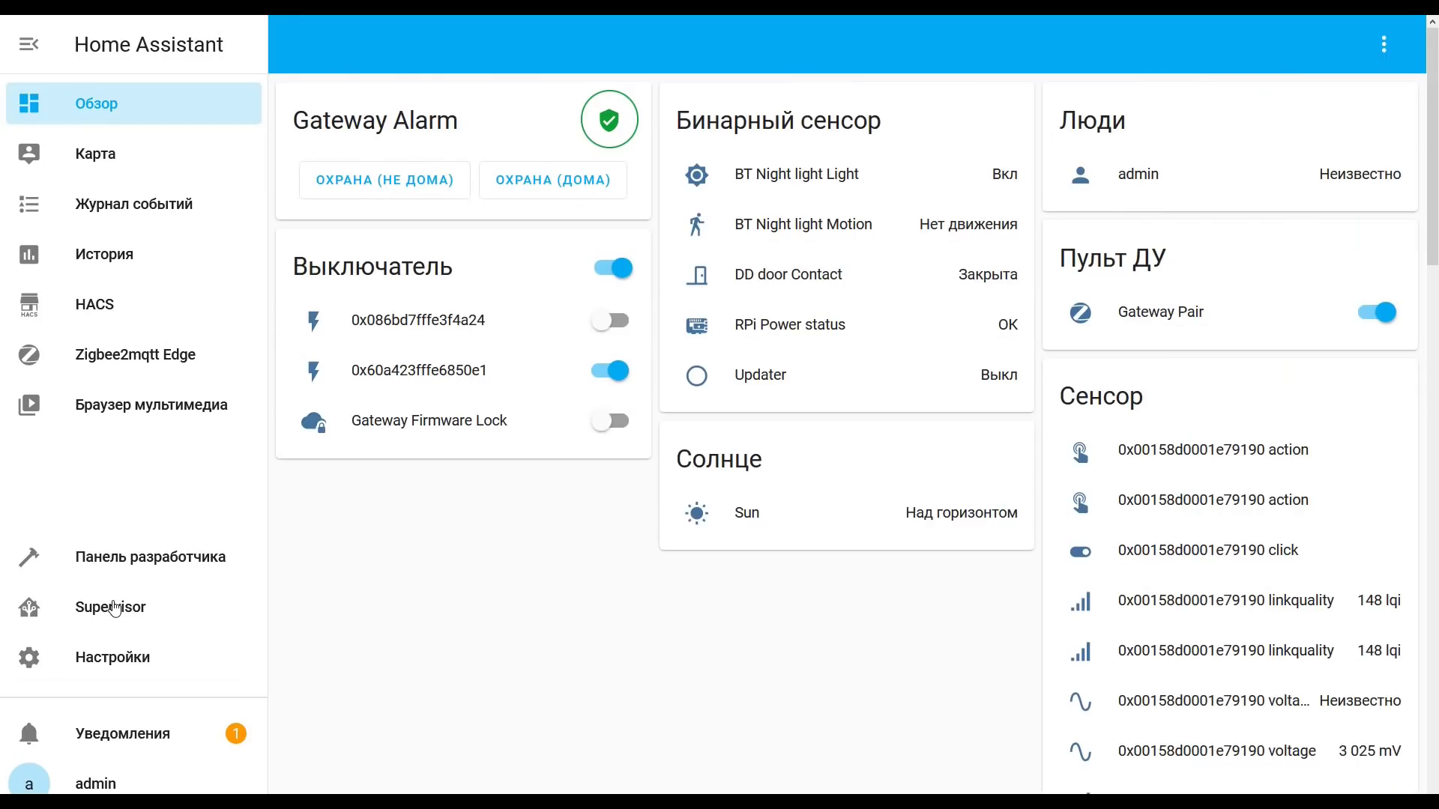
pyautogui.click(116, 656)
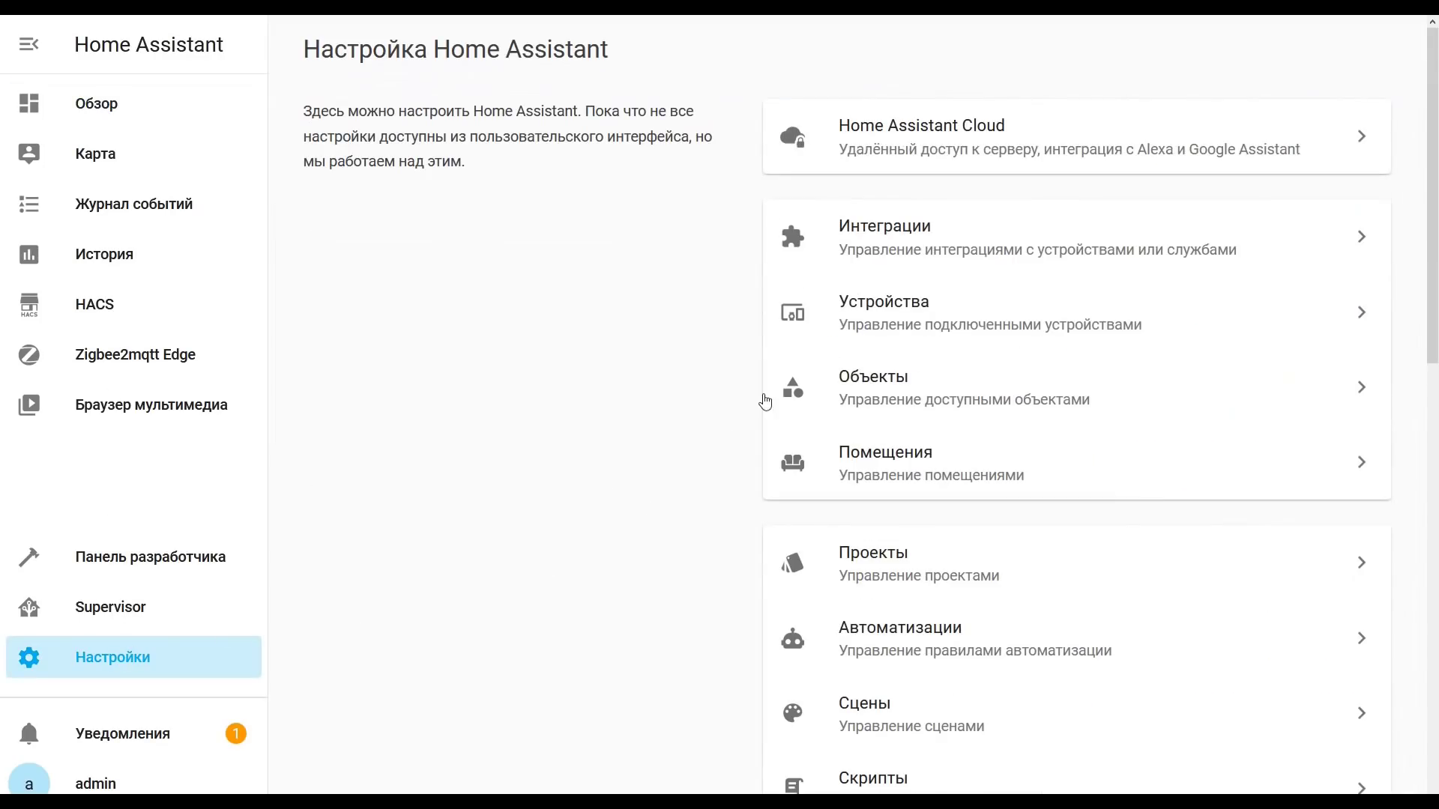
pyautogui.click(906, 240)
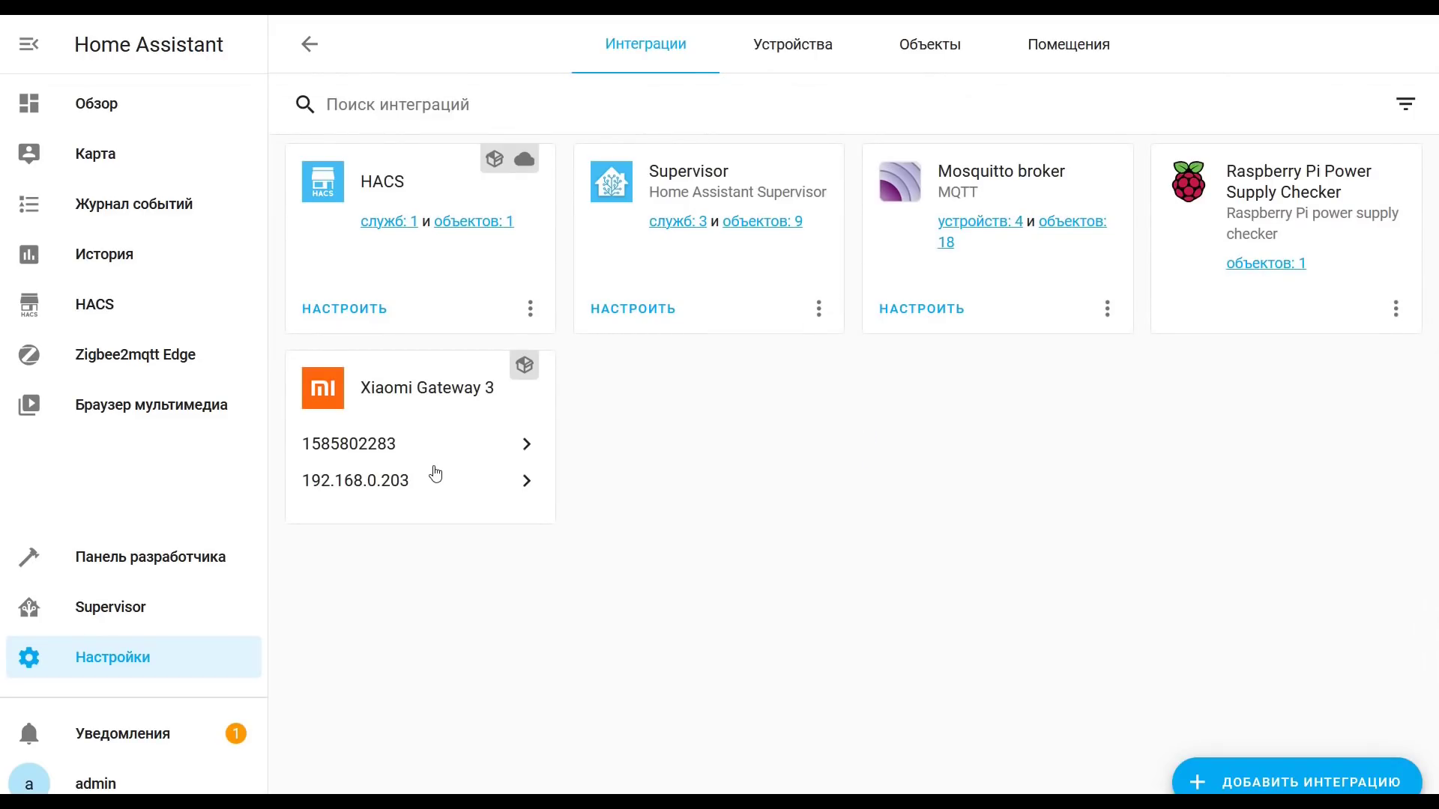
pyautogui.click(1004, 225)
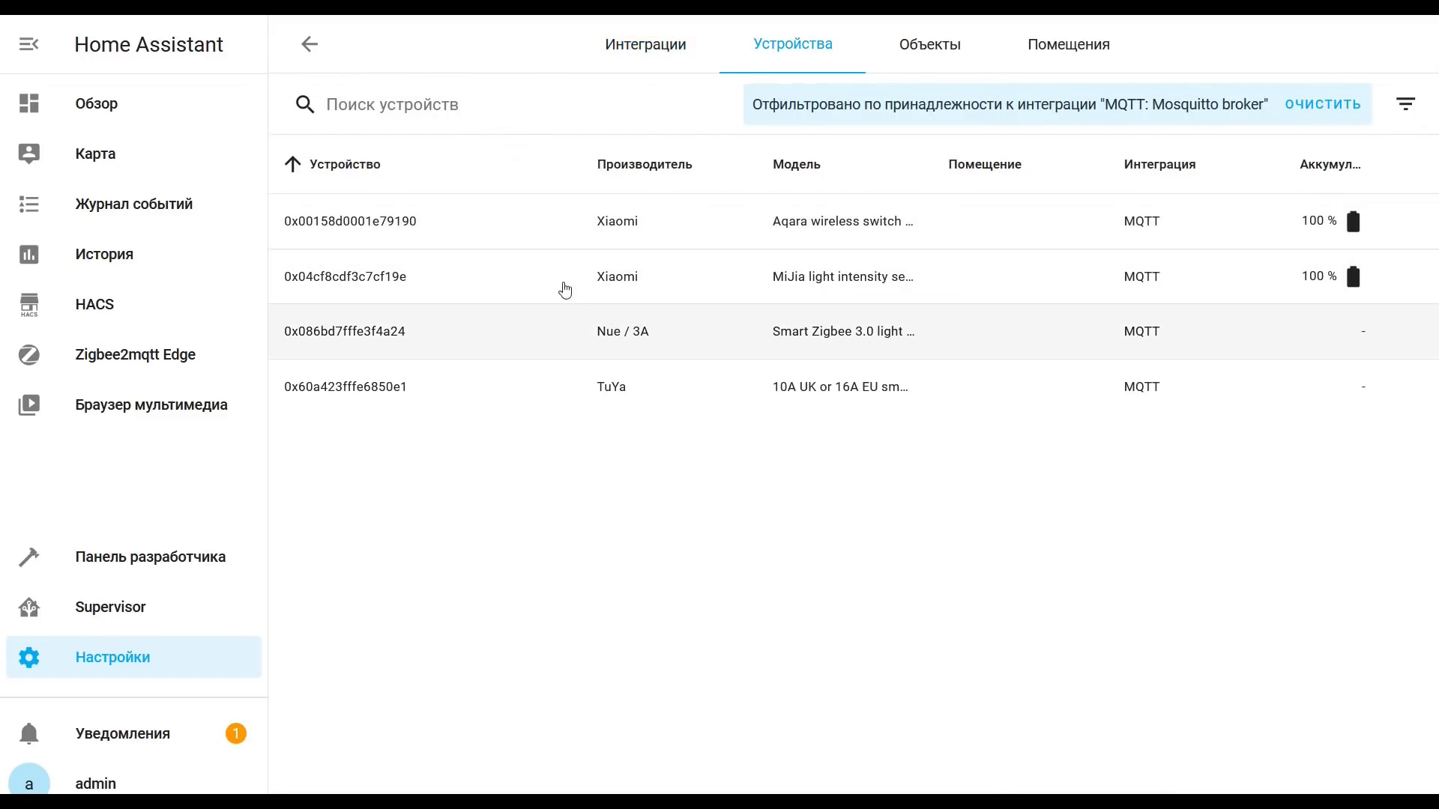
pyautogui.click(392, 388)
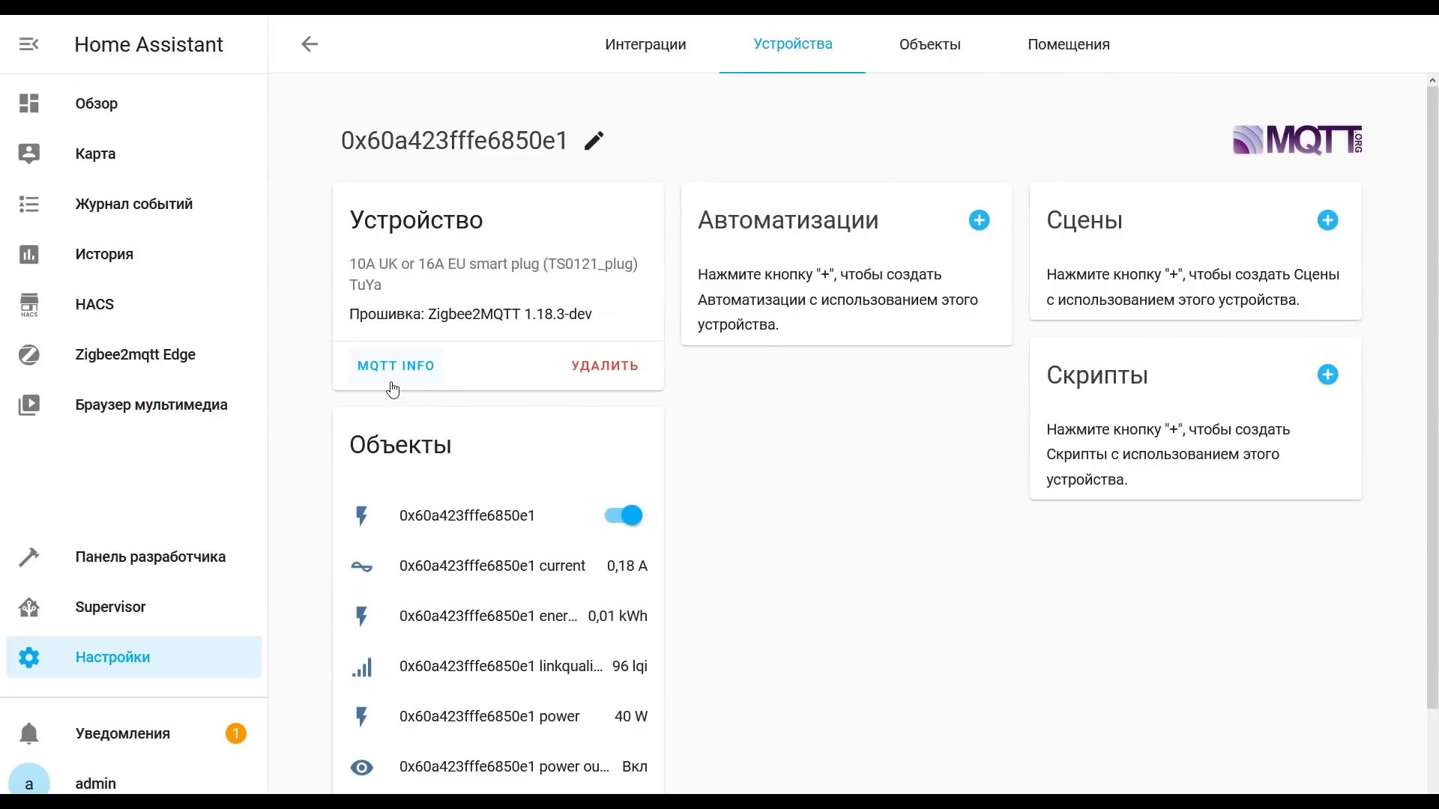
pyautogui.scroll(-2, 892, 489)
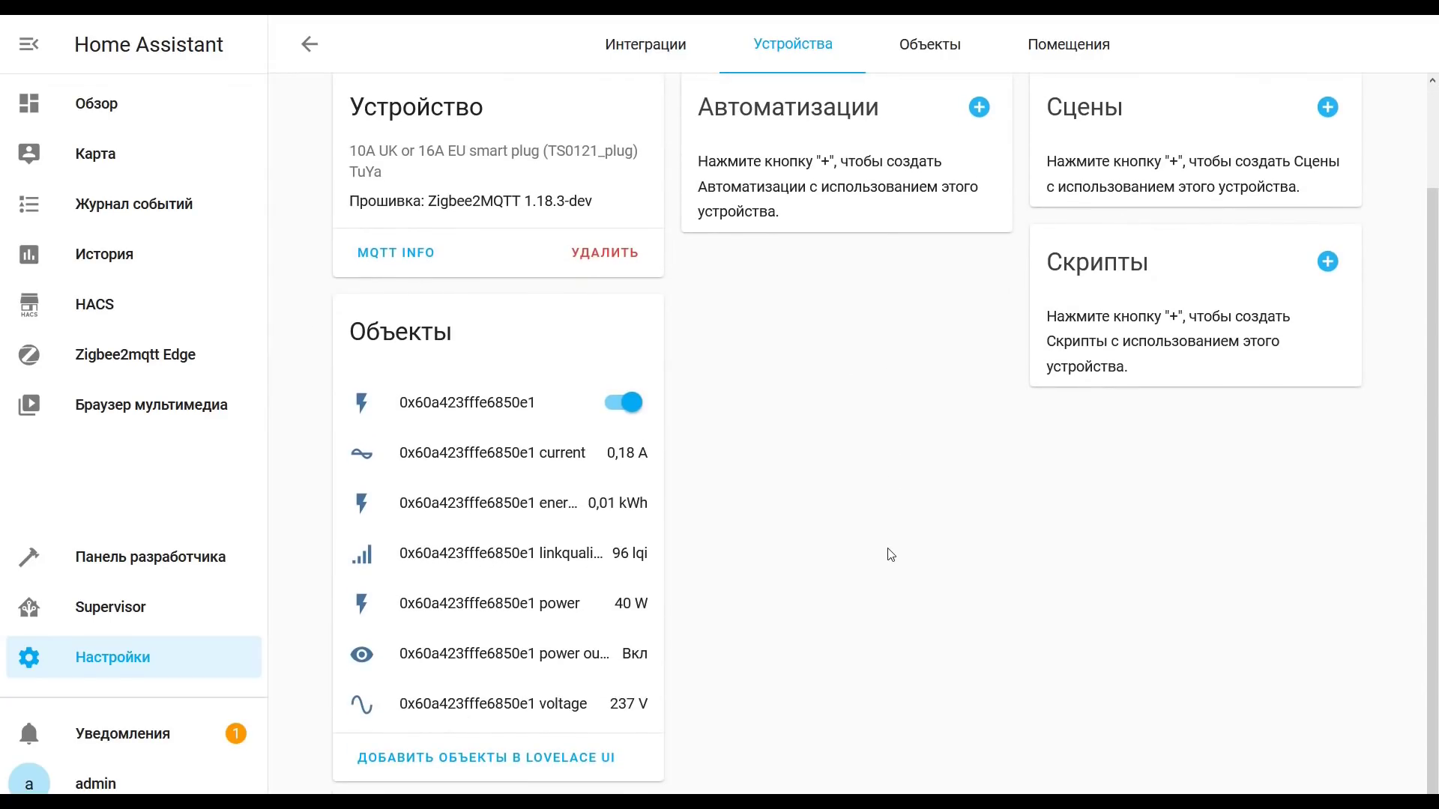
pyautogui.click(552, 613)
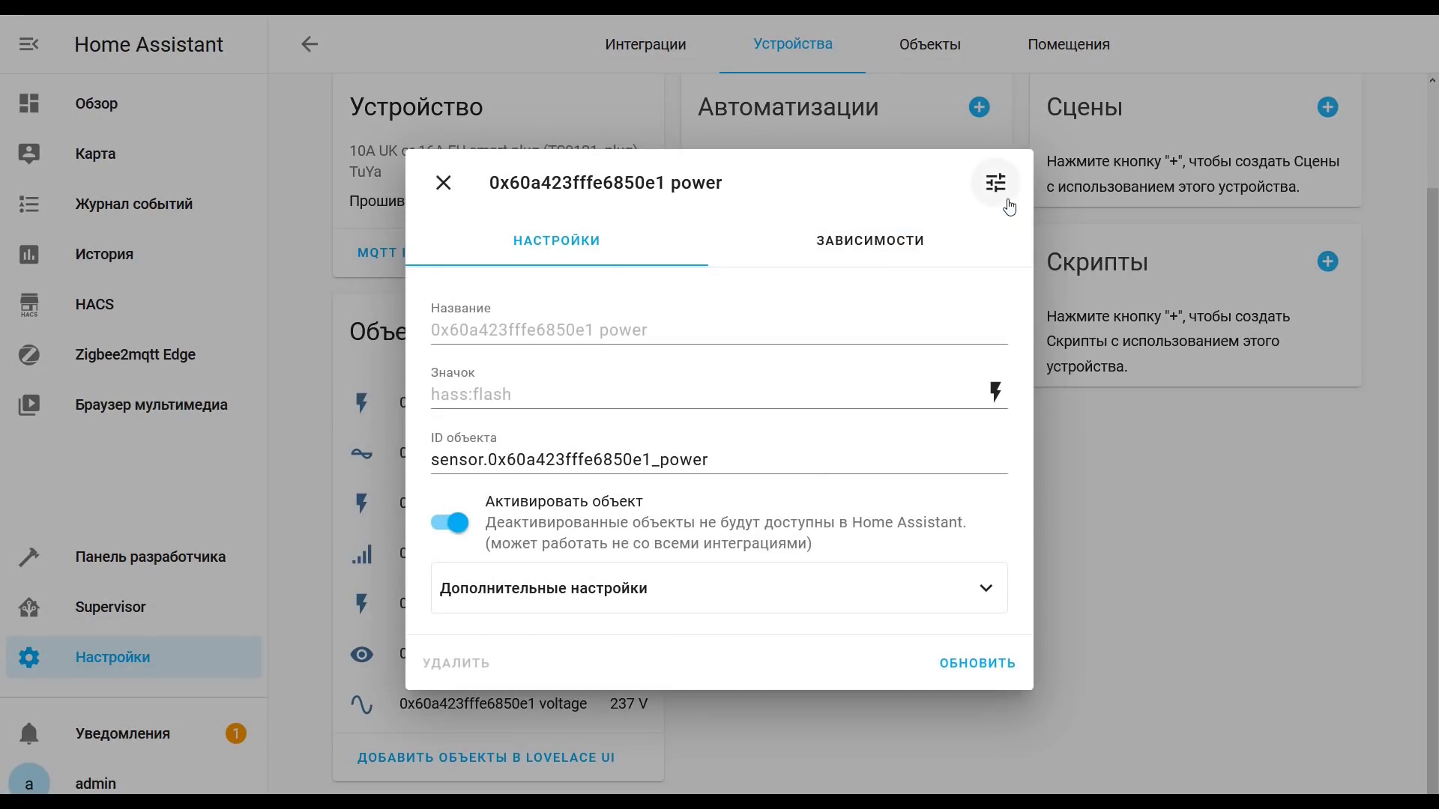
# Step: Show the plug power sensor's history graph and attributes, then close the view
pyautogui.click(995, 183)
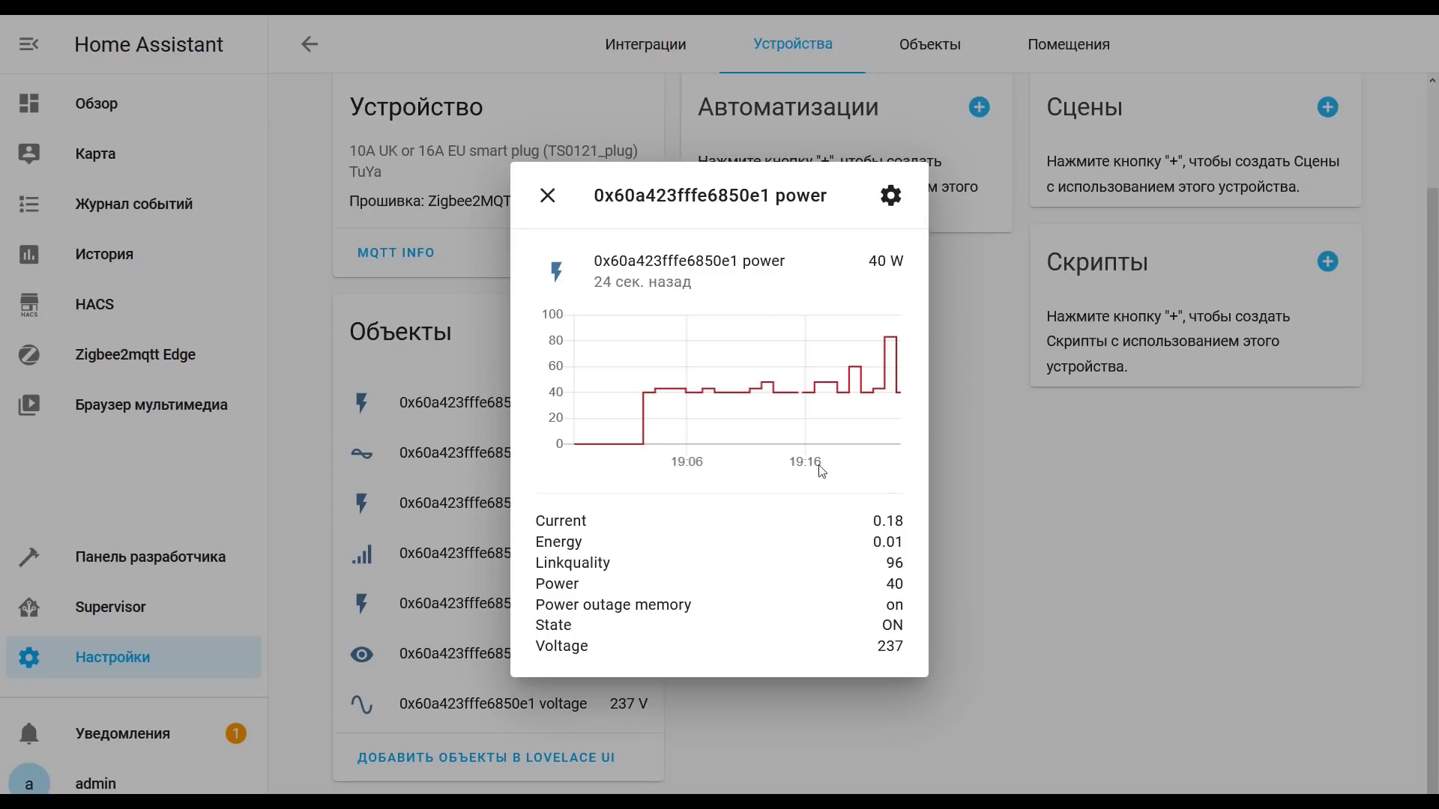
pyautogui.click(548, 196)
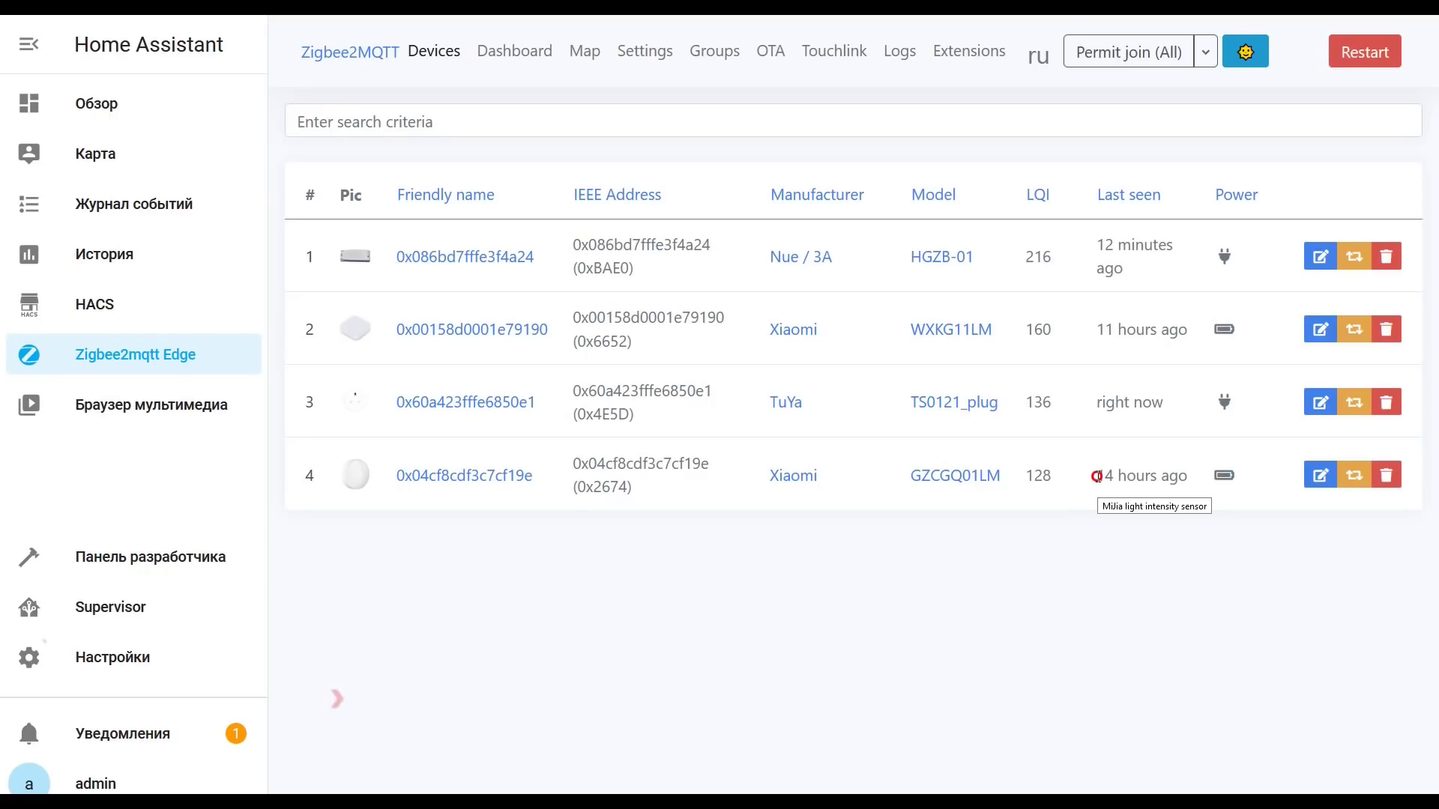
pyautogui.moveTo(1099, 482); pyautogui.dragTo(1184, 476)
pyautogui.moveTo(1097, 331); pyautogui.dragTo(1178, 329)
pyautogui.moveTo(1106, 462); pyautogui.dragTo(1169, 477)
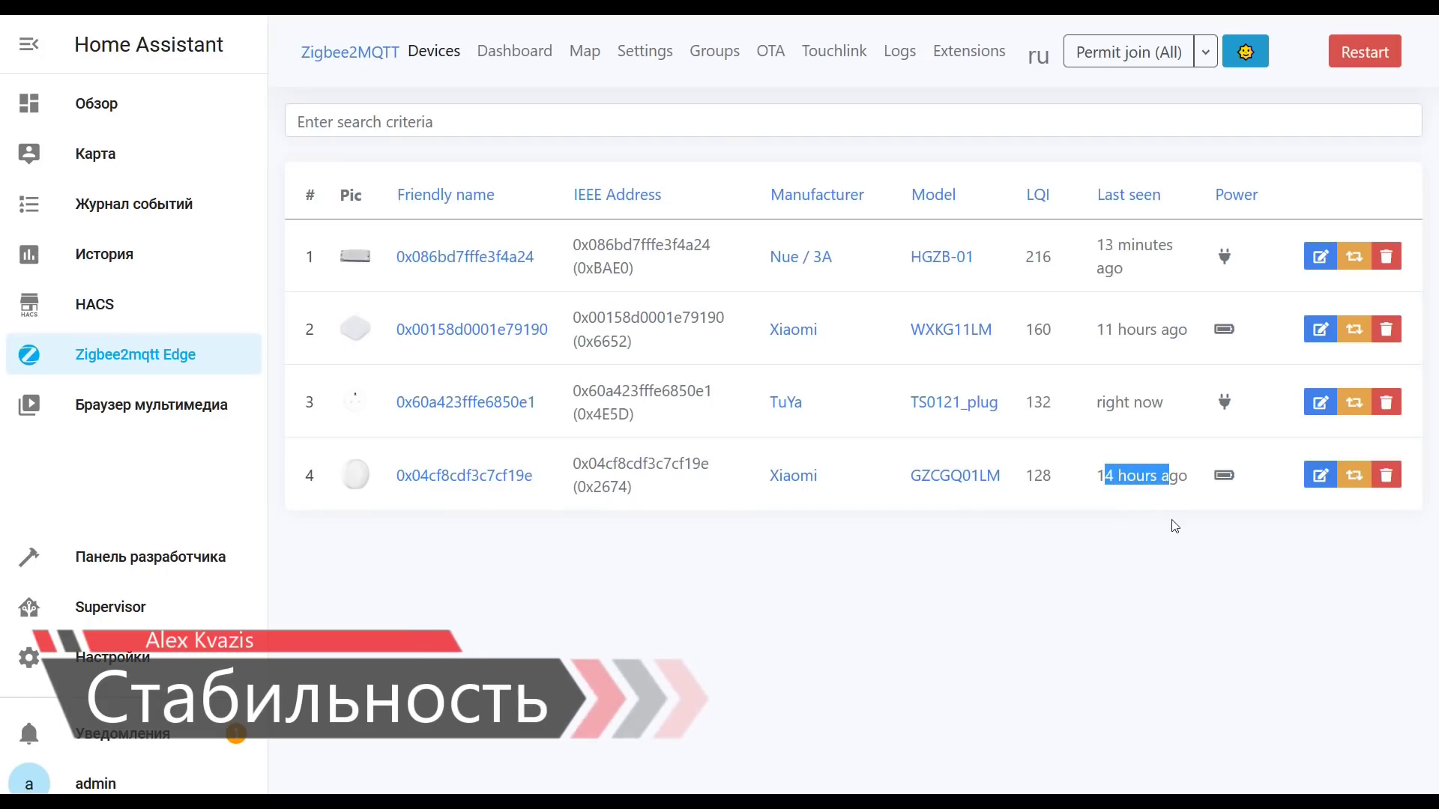
pyautogui.click(427, 408)
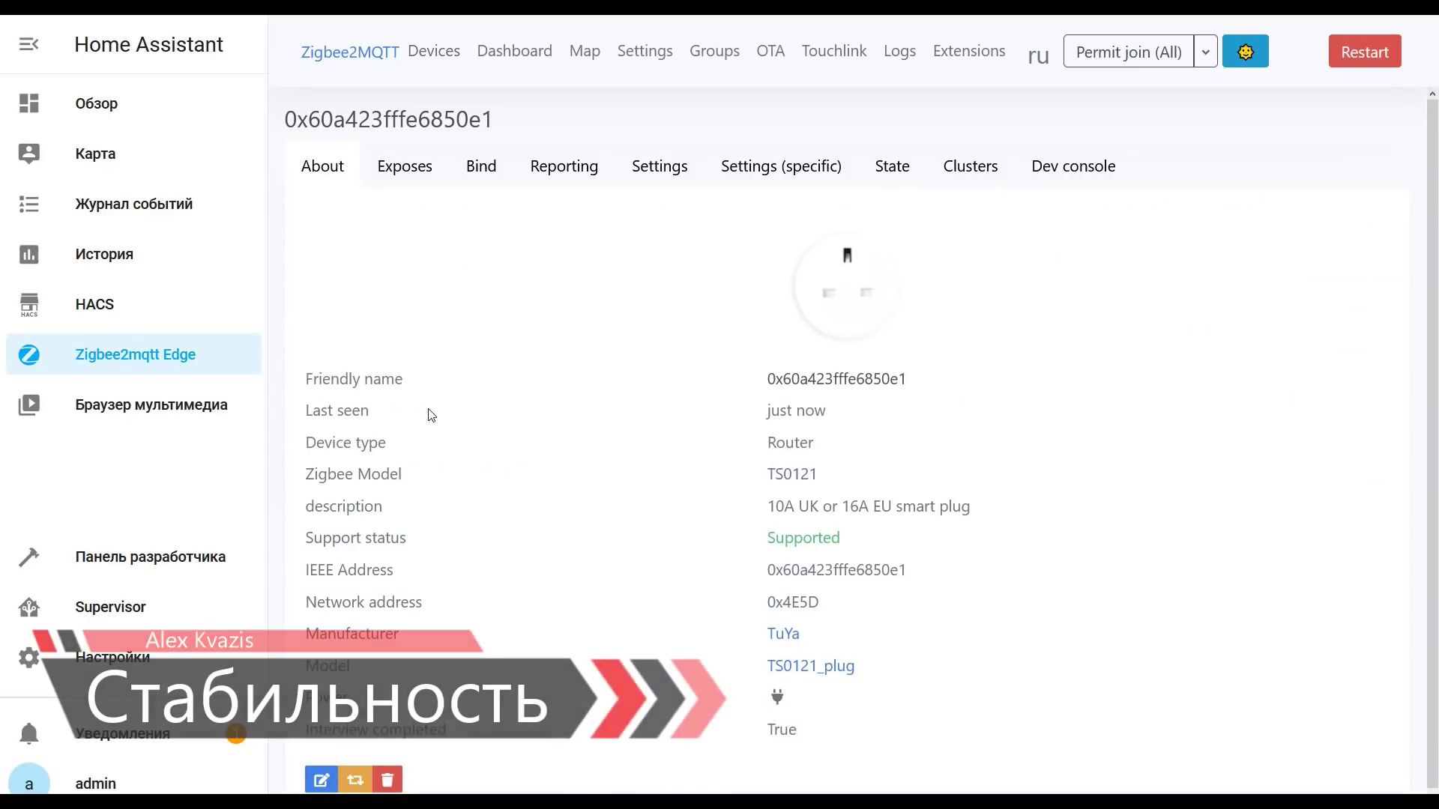
pyautogui.click(401, 173)
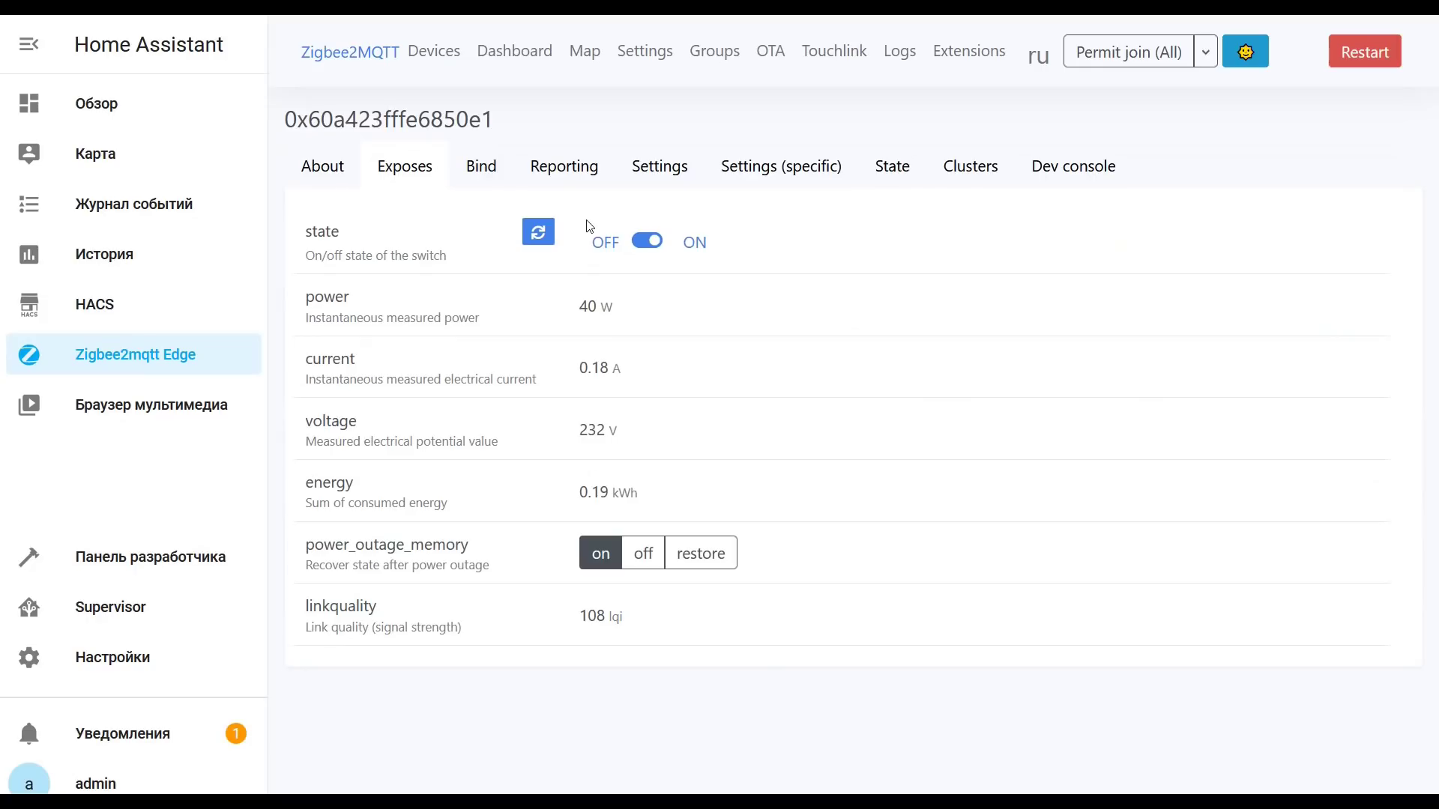
pyautogui.click(448, 56)
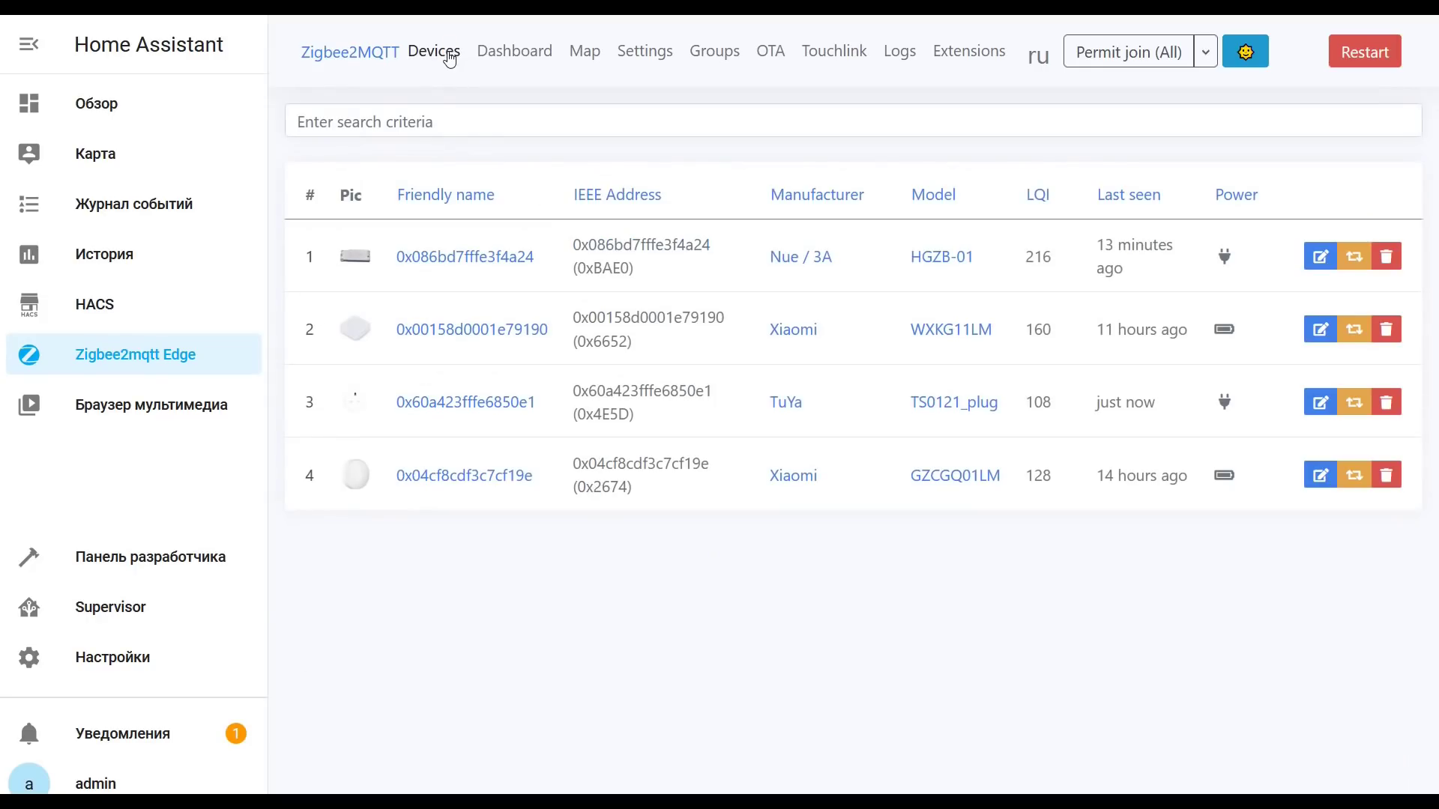
pyautogui.click(441, 255)
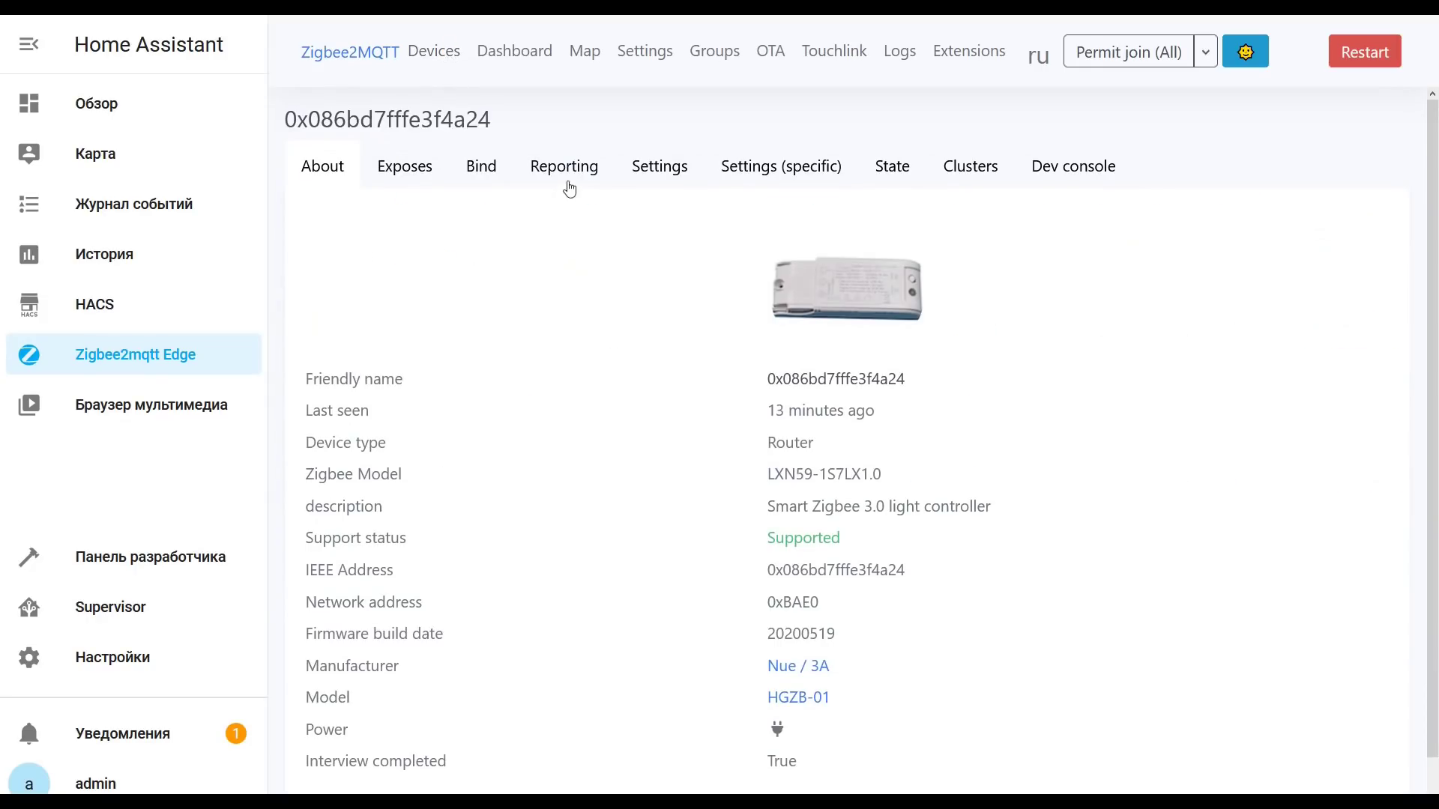
pyautogui.click(439, 176)
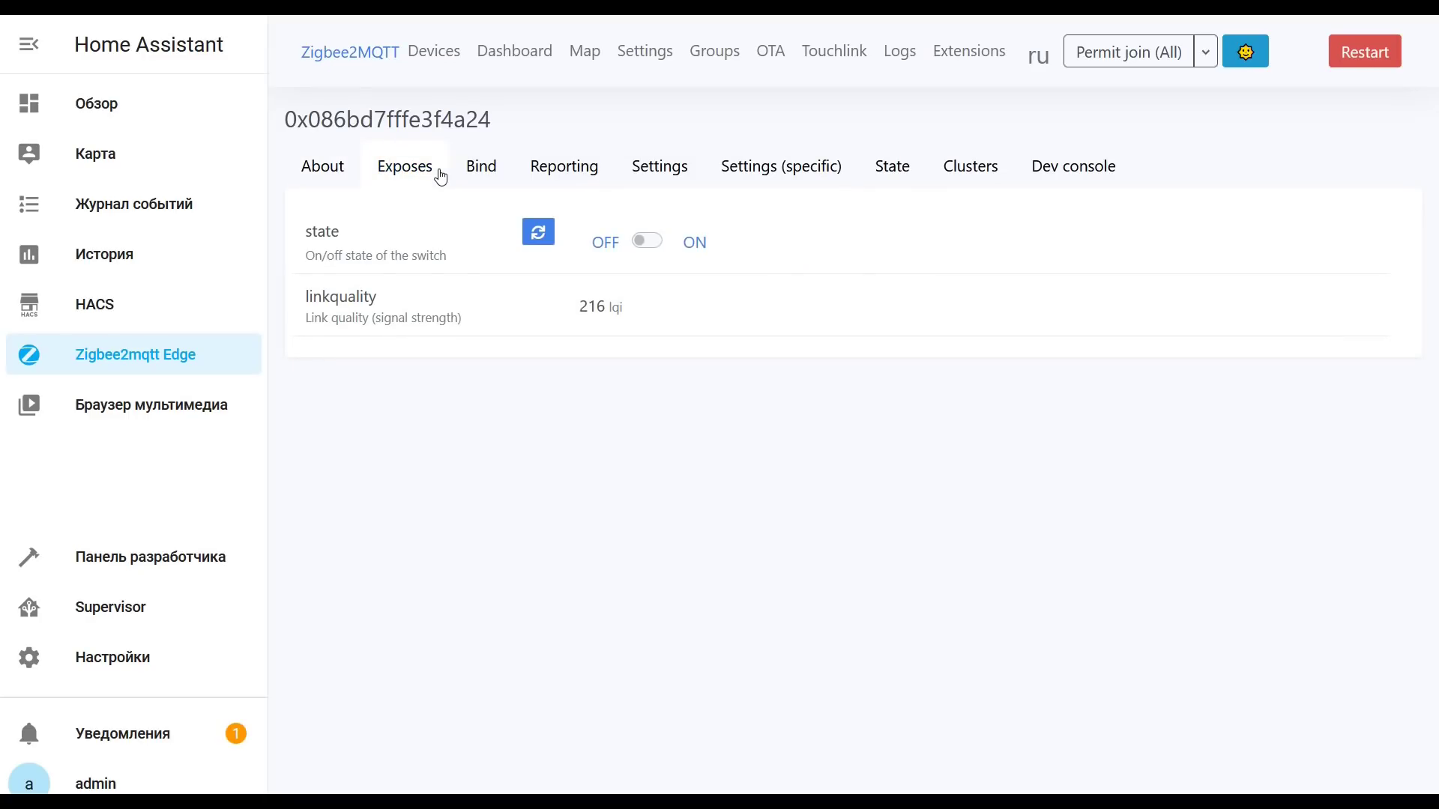
pyautogui.click(438, 53)
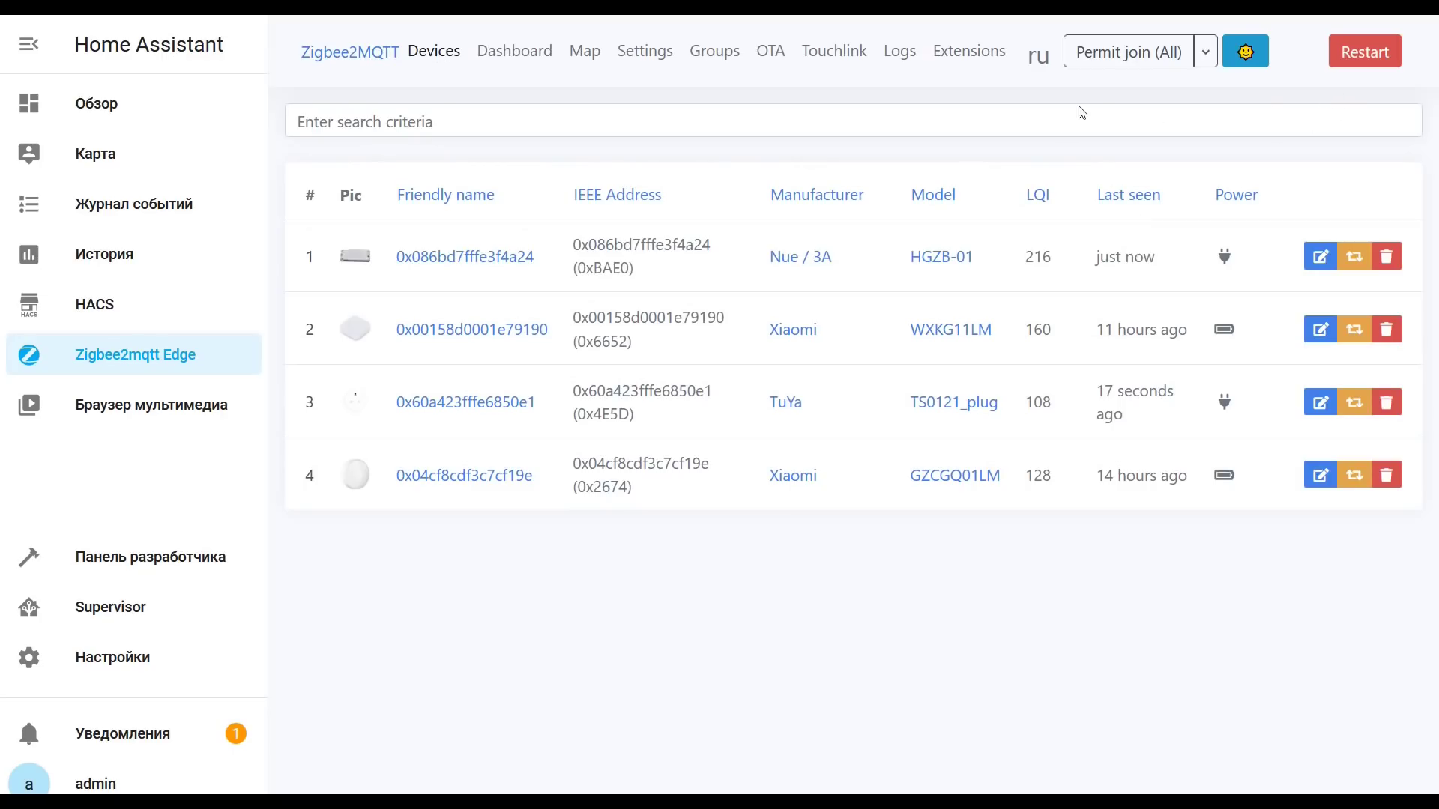
# Step: Permit all devices to join the network, then go to the Map page
pyautogui.click(1110, 53)
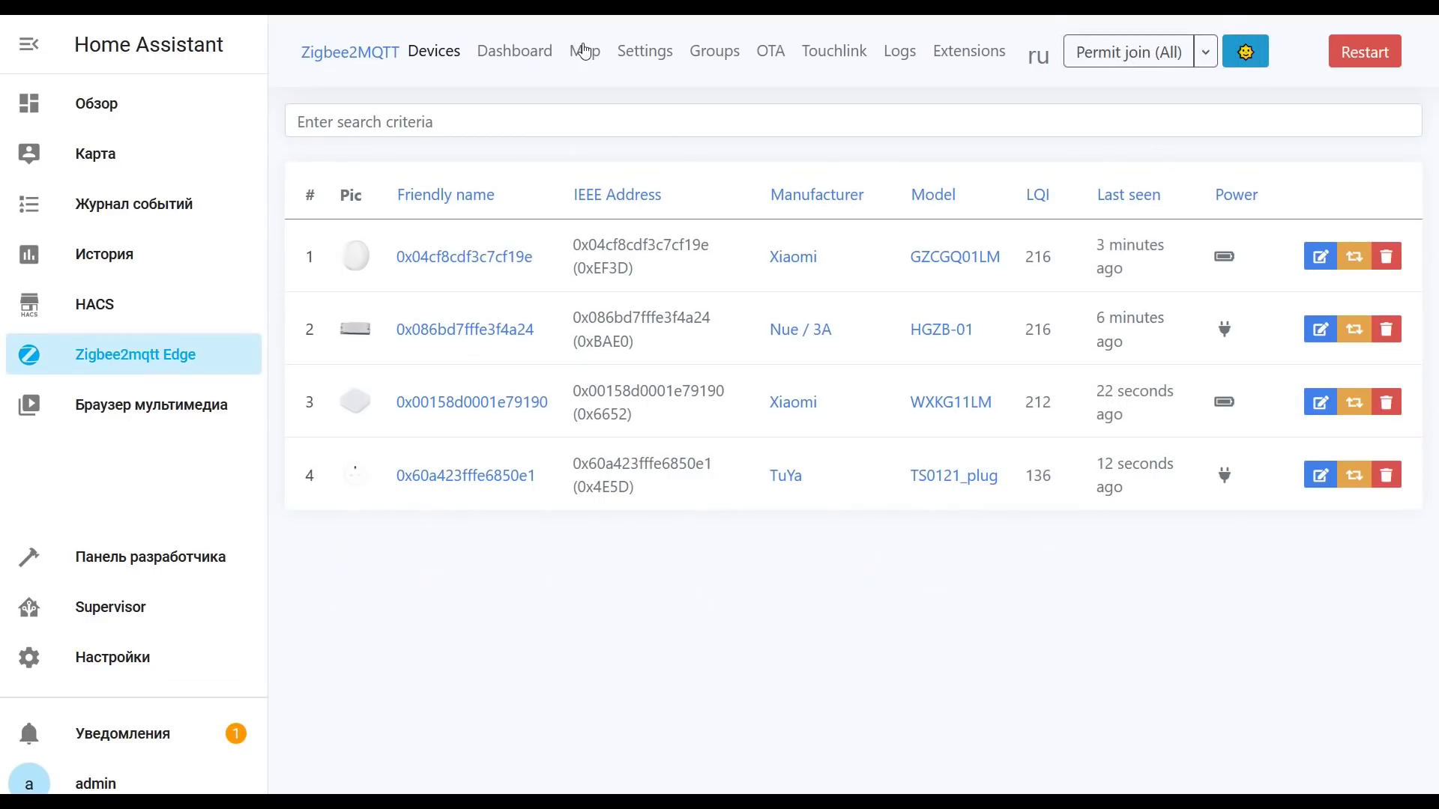
pyautogui.click(584, 50)
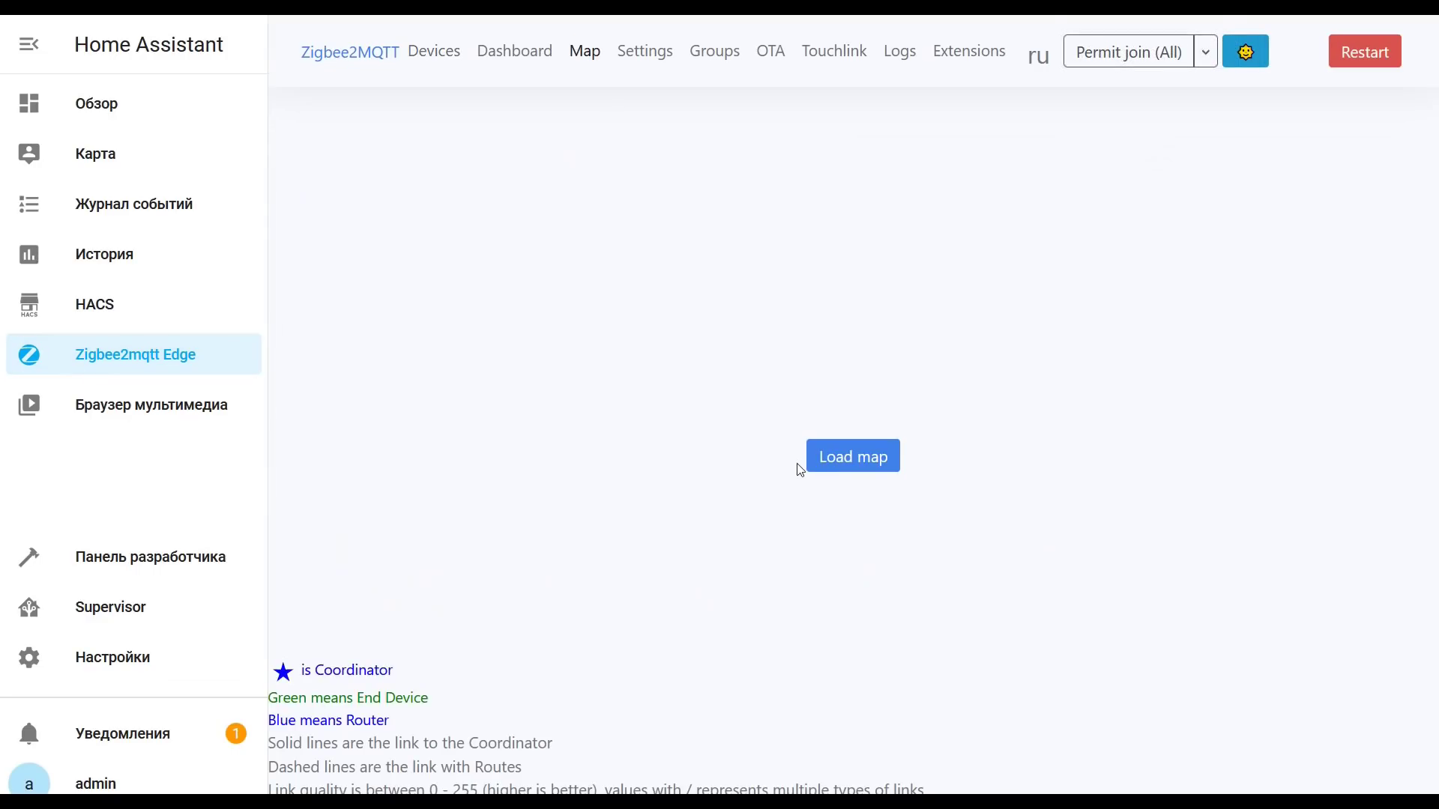
# Step: Load the Zigbee network map with child links and move node 0x00158d0001e79190 to the left
pyautogui.click(823, 465)
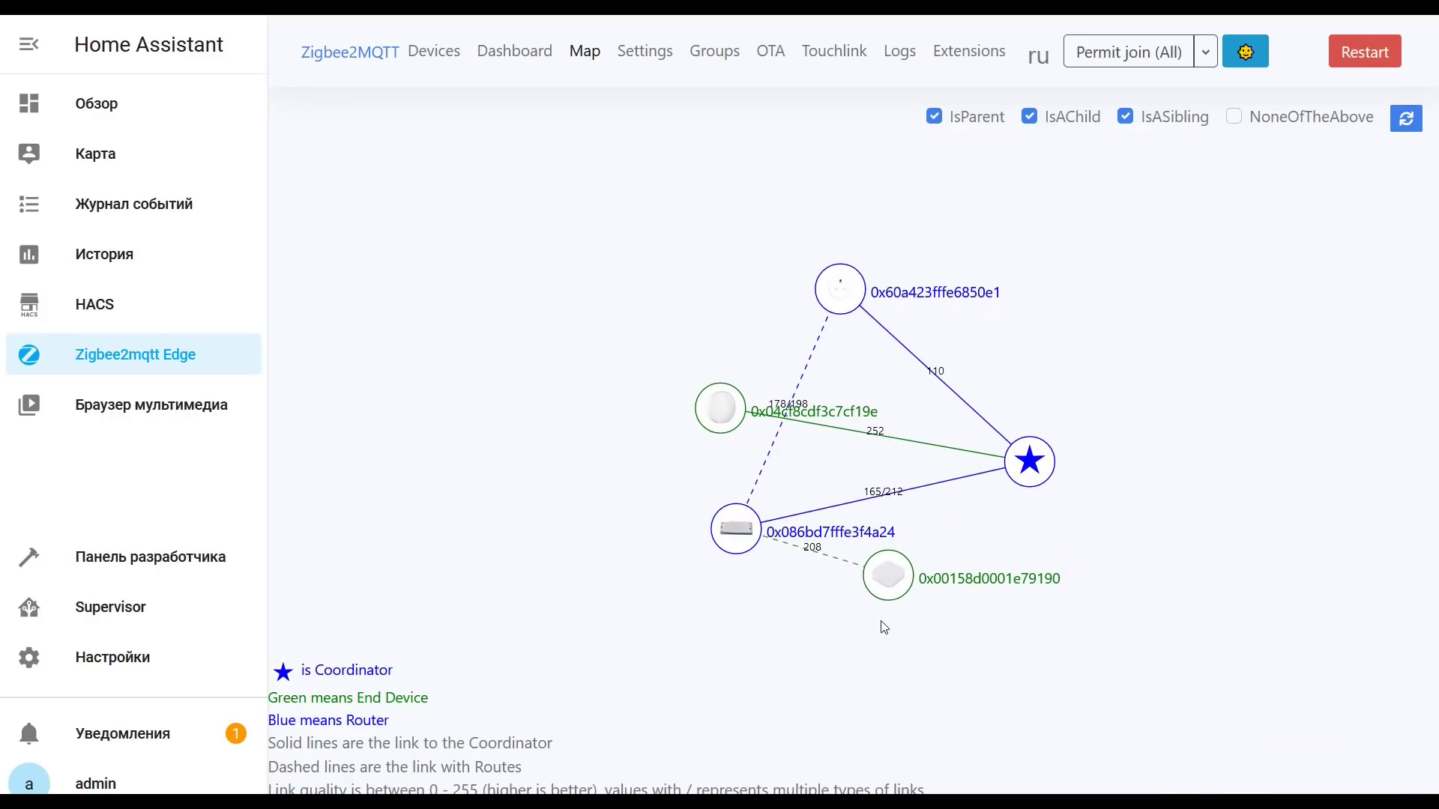
pyautogui.moveTo(880, 585); pyautogui.dragTo(792, 608)
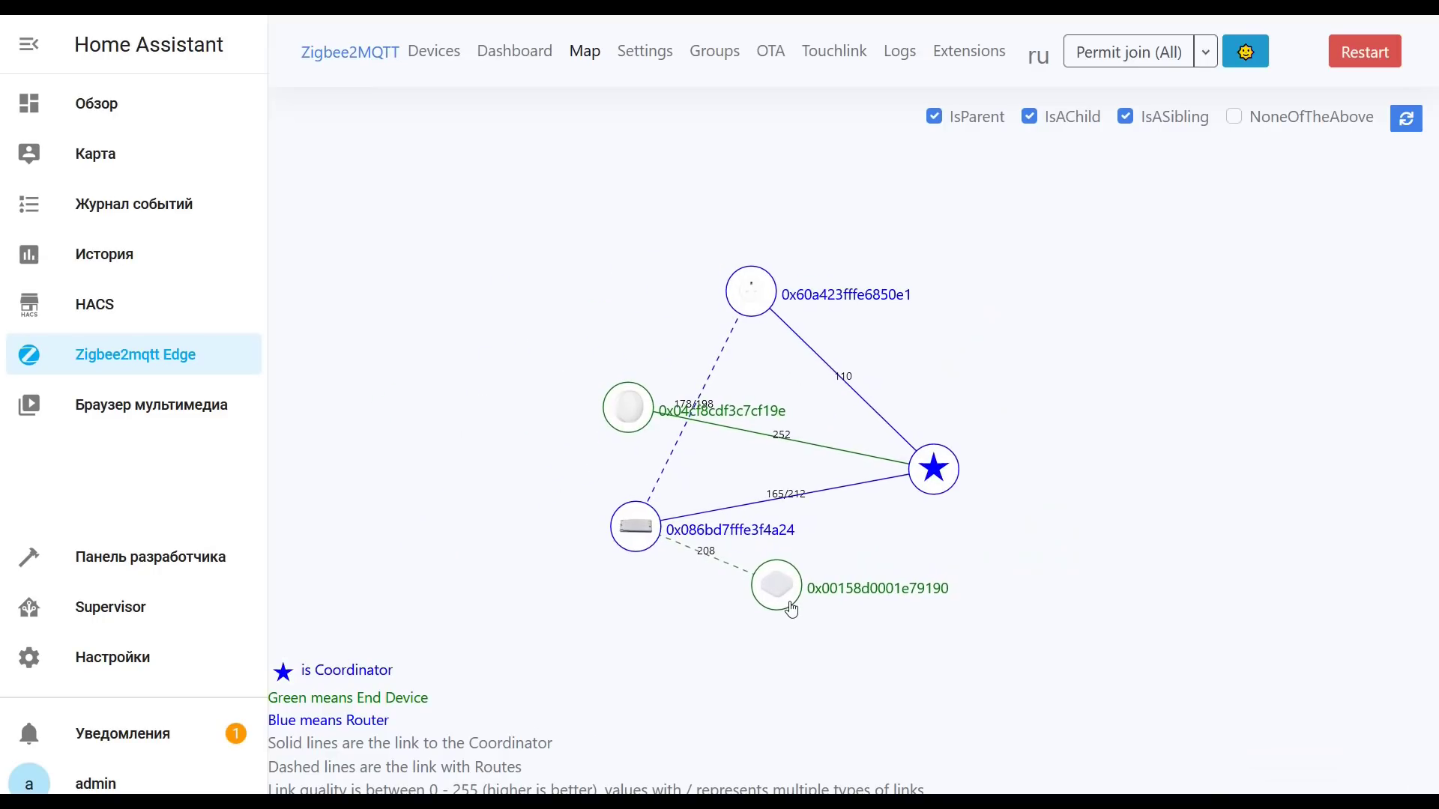
pyautogui.click(1033, 118)
pyautogui.moveTo(734, 602); pyautogui.dragTo(475, 488)
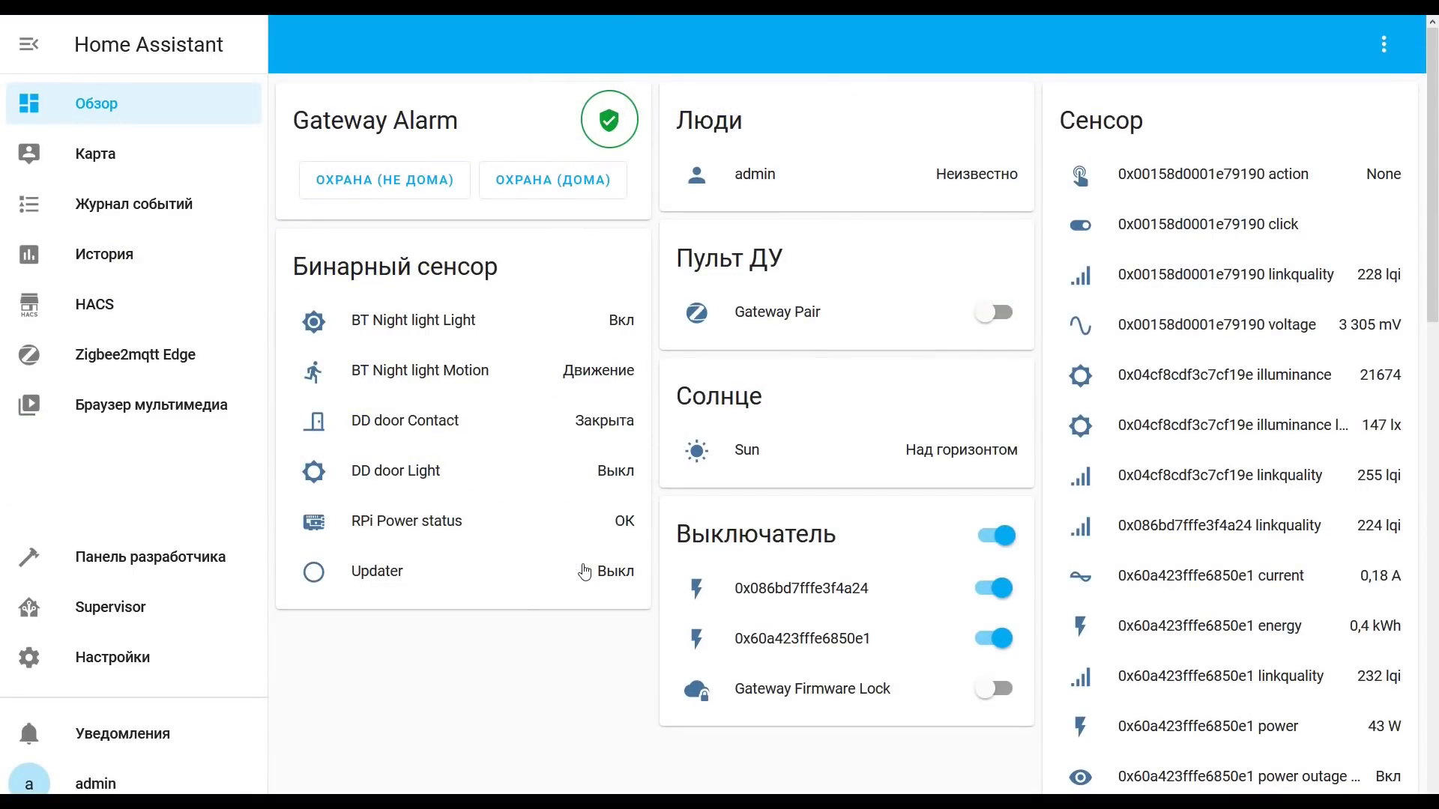
# Step: Switch on Gateway Firmware Lock on the Xiaomi Gateway 3 integration's Gateway device
pyautogui.click(69, 655)
pyautogui.click(853, 244)
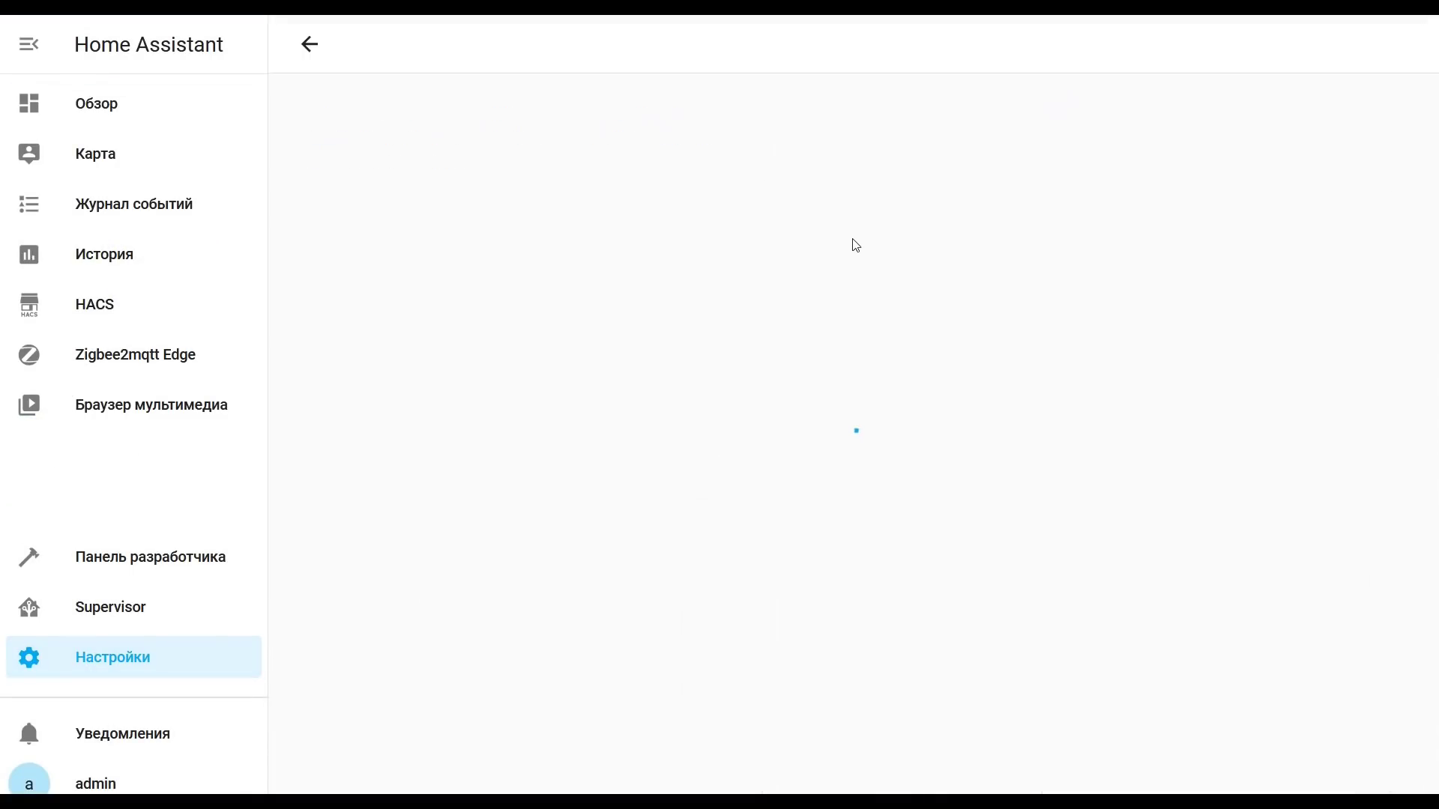
pyautogui.click(974, 464)
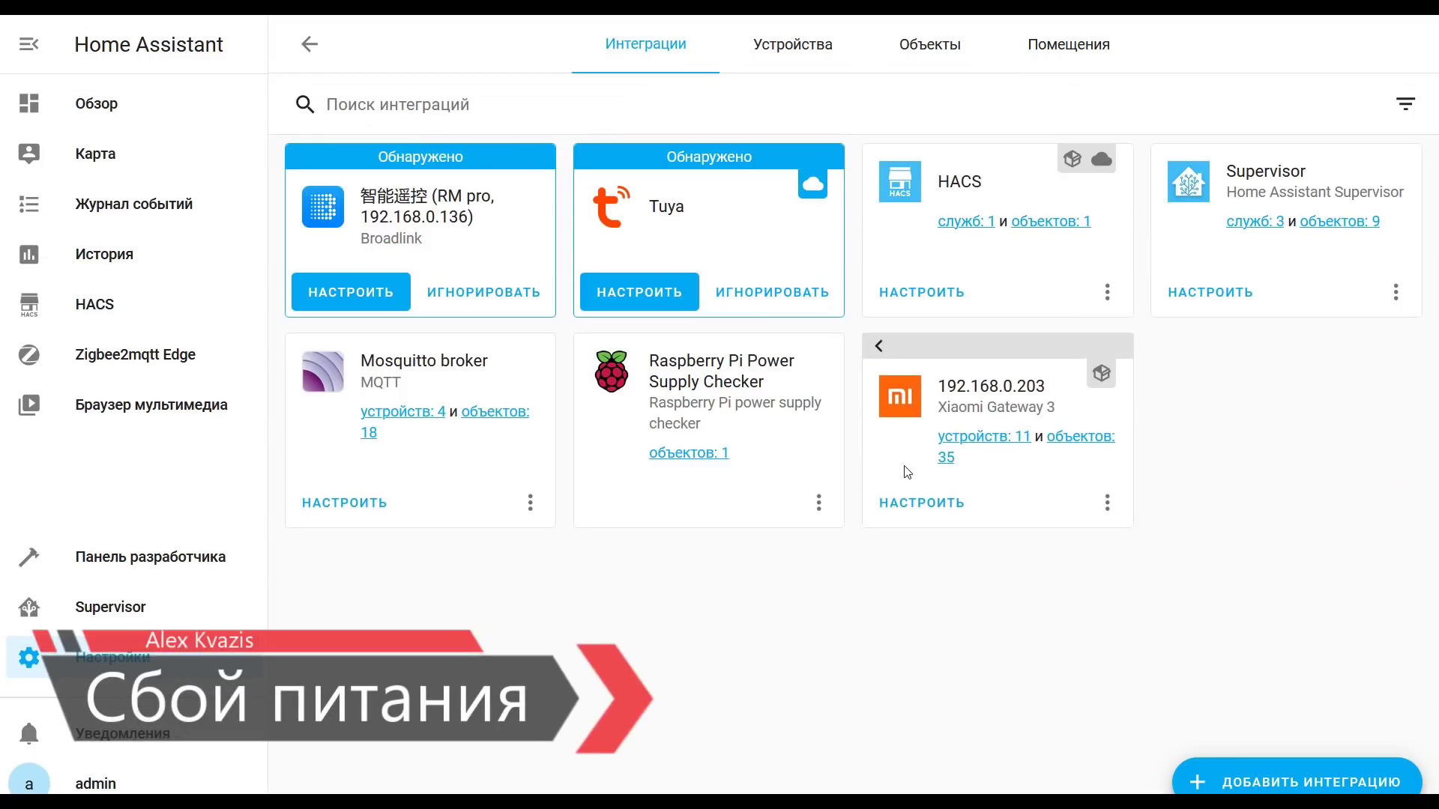
pyautogui.click(978, 440)
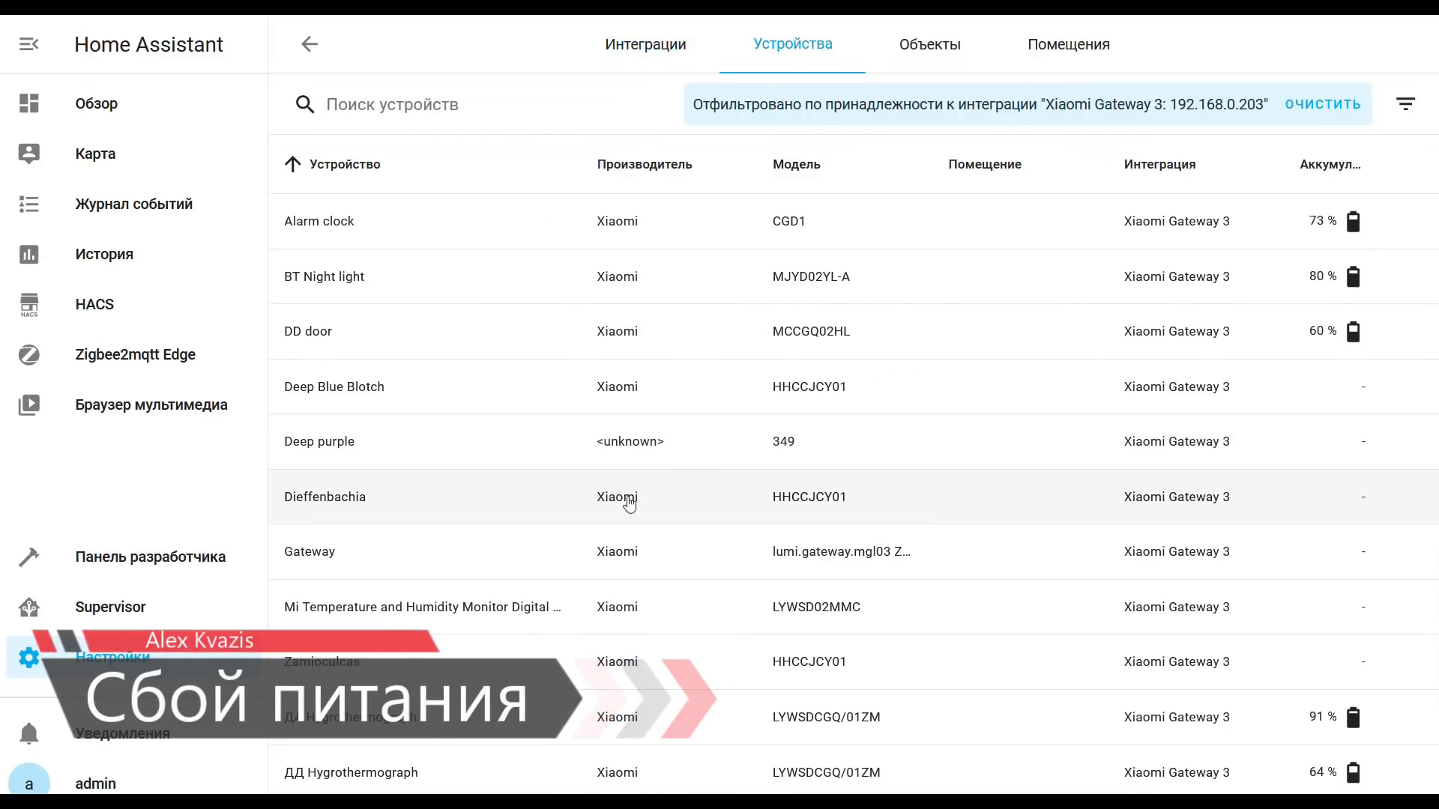
pyautogui.click(360, 568)
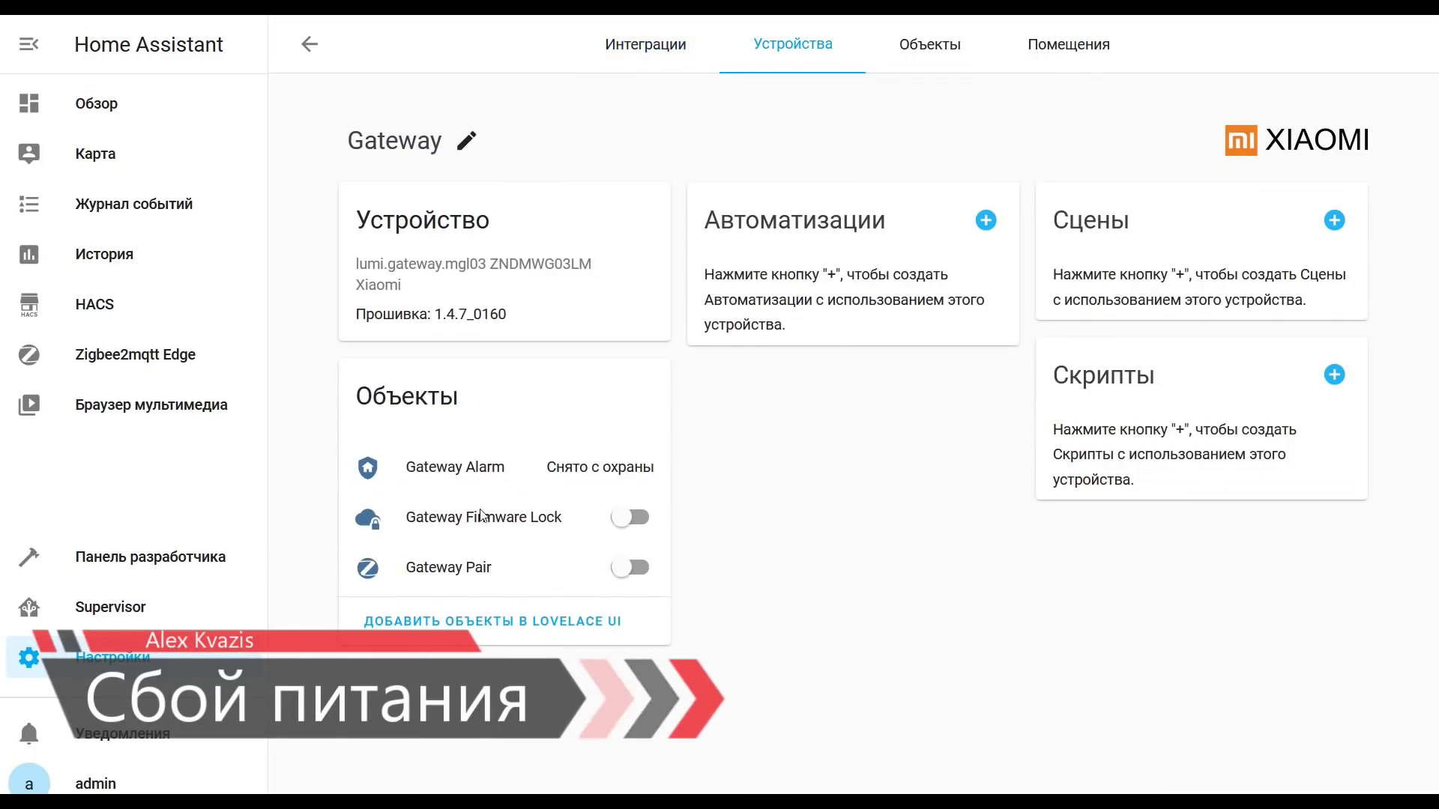
pyautogui.click(639, 521)
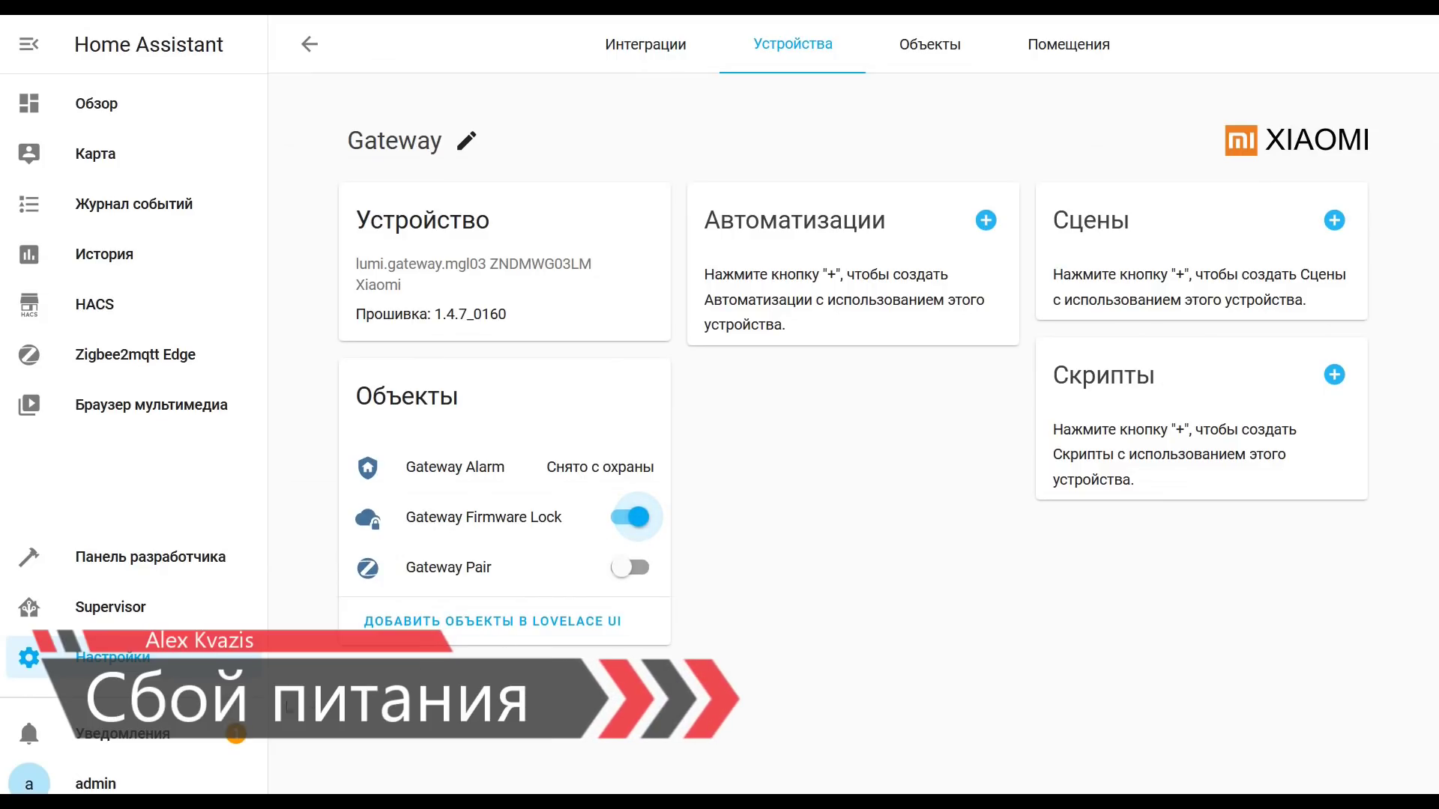
# Step: Review the firmware lock notification, then return to the Zigbee2MQTT device list
pyautogui.click(222, 733)
pyautogui.click(480, 45)
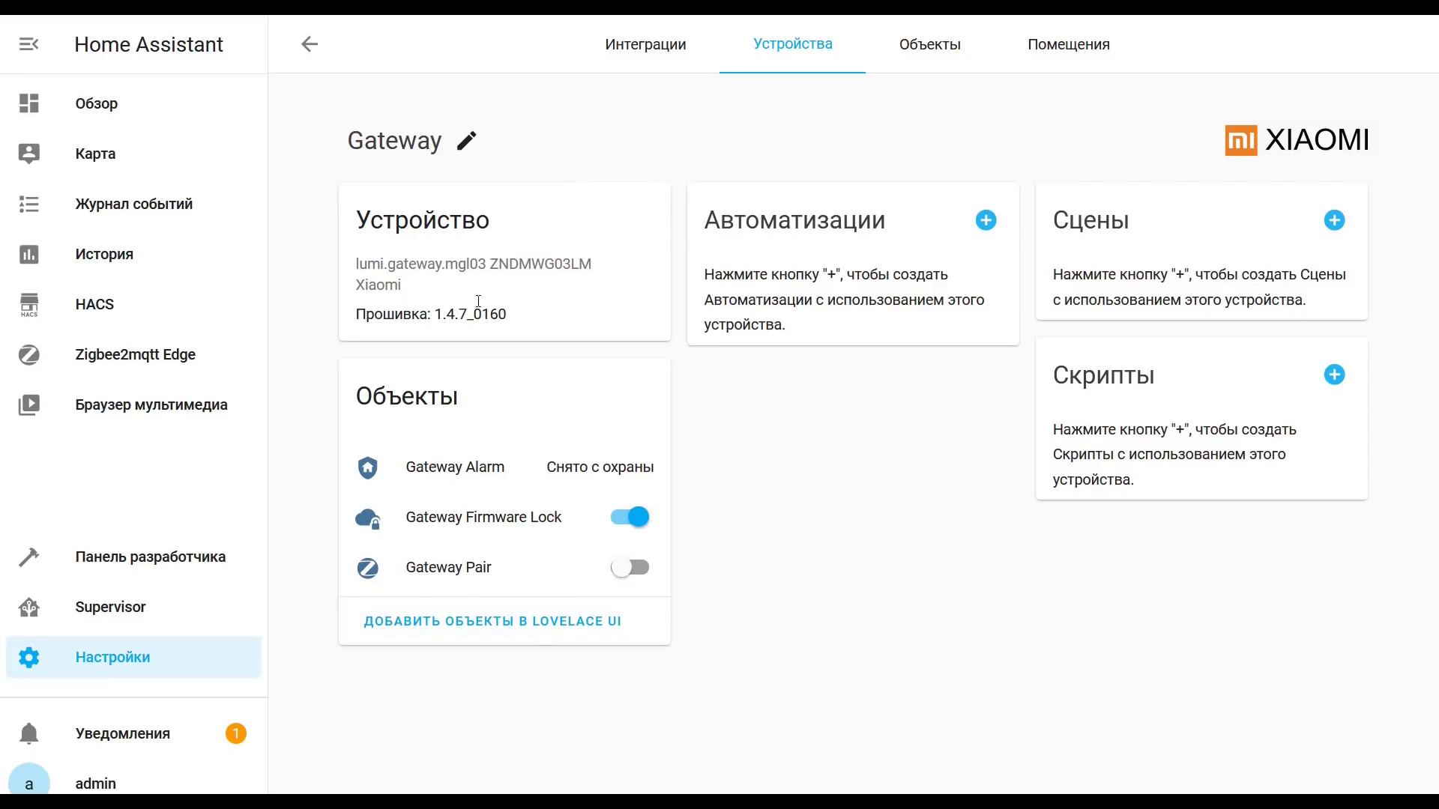
pyautogui.click(148, 356)
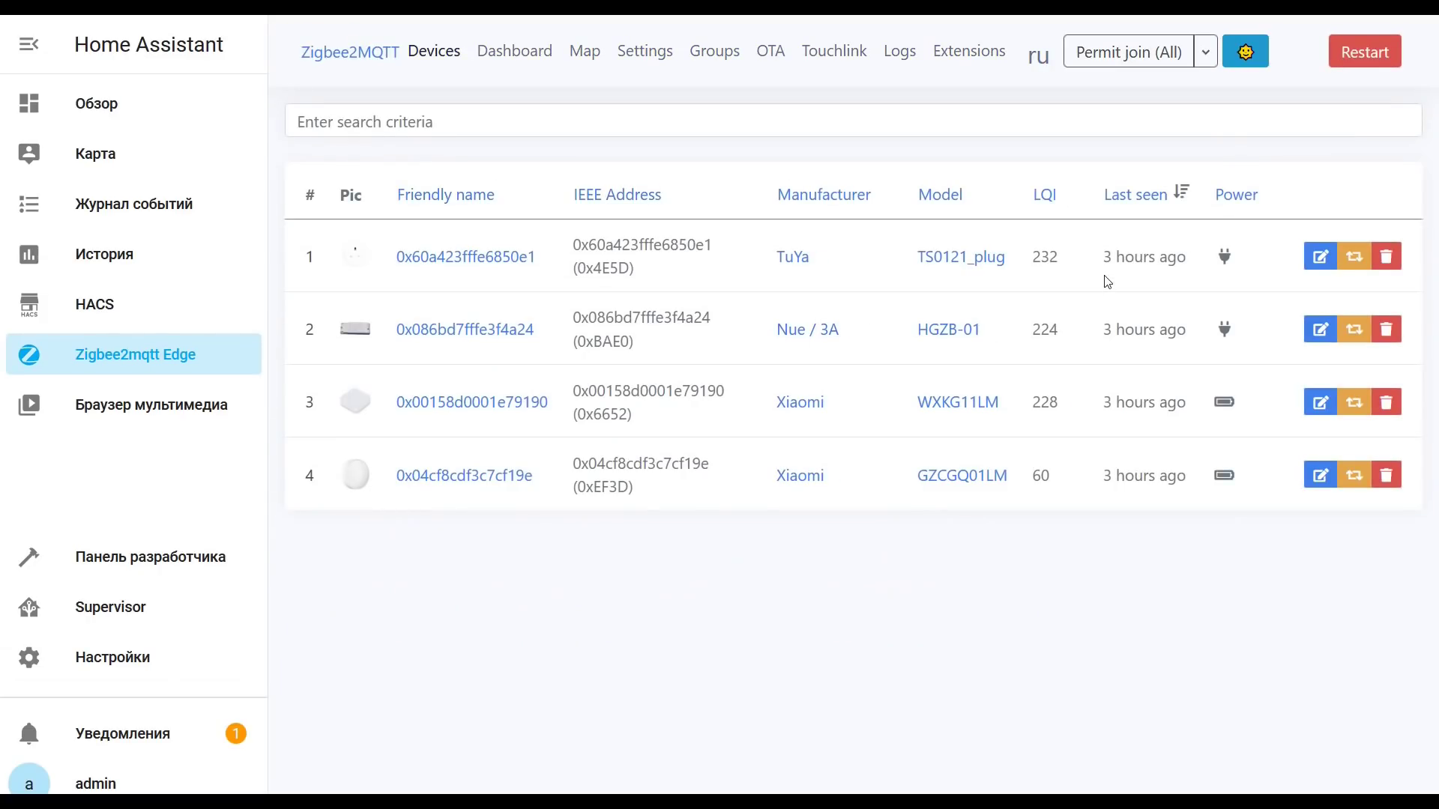
# Step: Set the smart plug's power_outage_memory to restore in its Exposes settings
pyautogui.moveTo(1101, 257); pyautogui.dragTo(1170, 257)
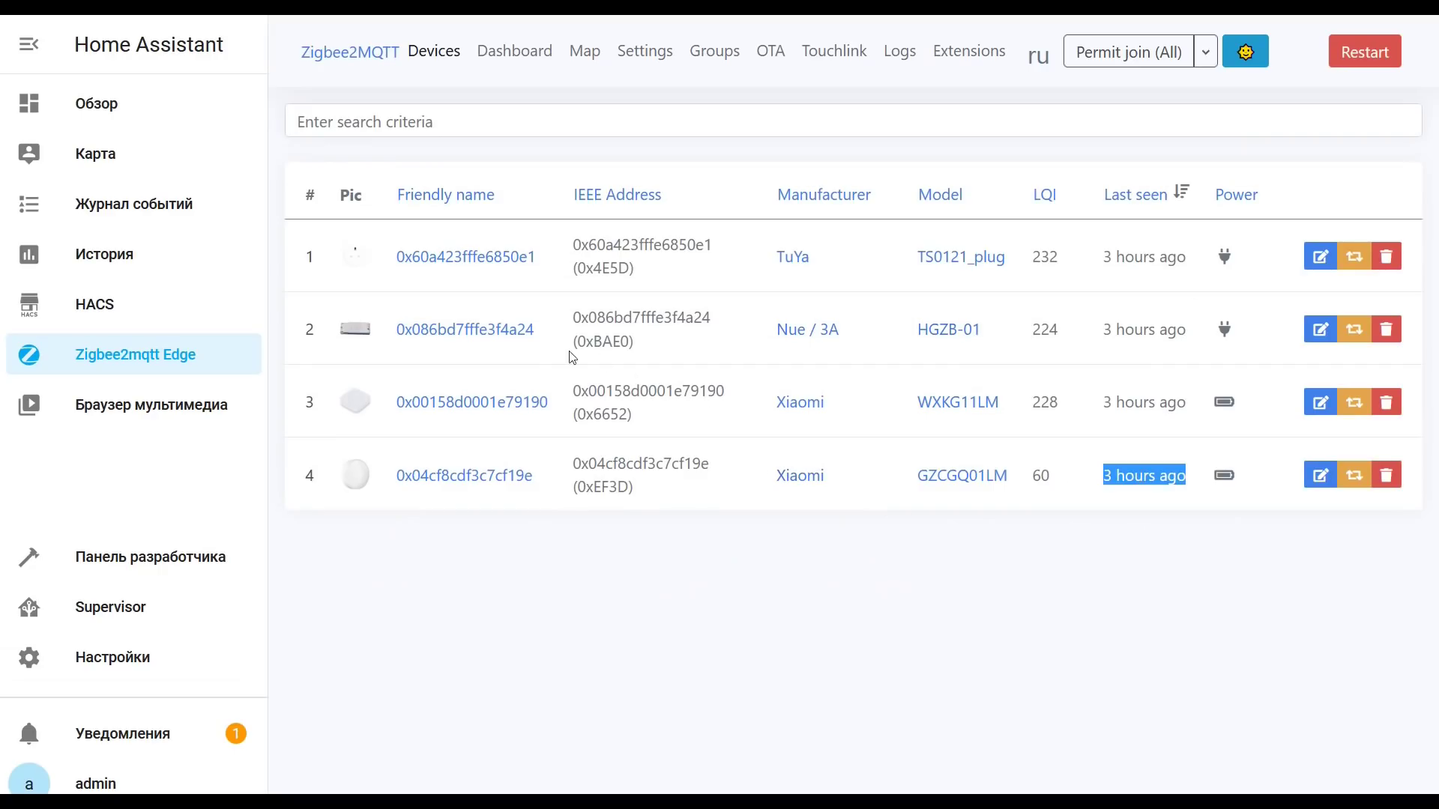
pyautogui.click(487, 257)
pyautogui.click(413, 164)
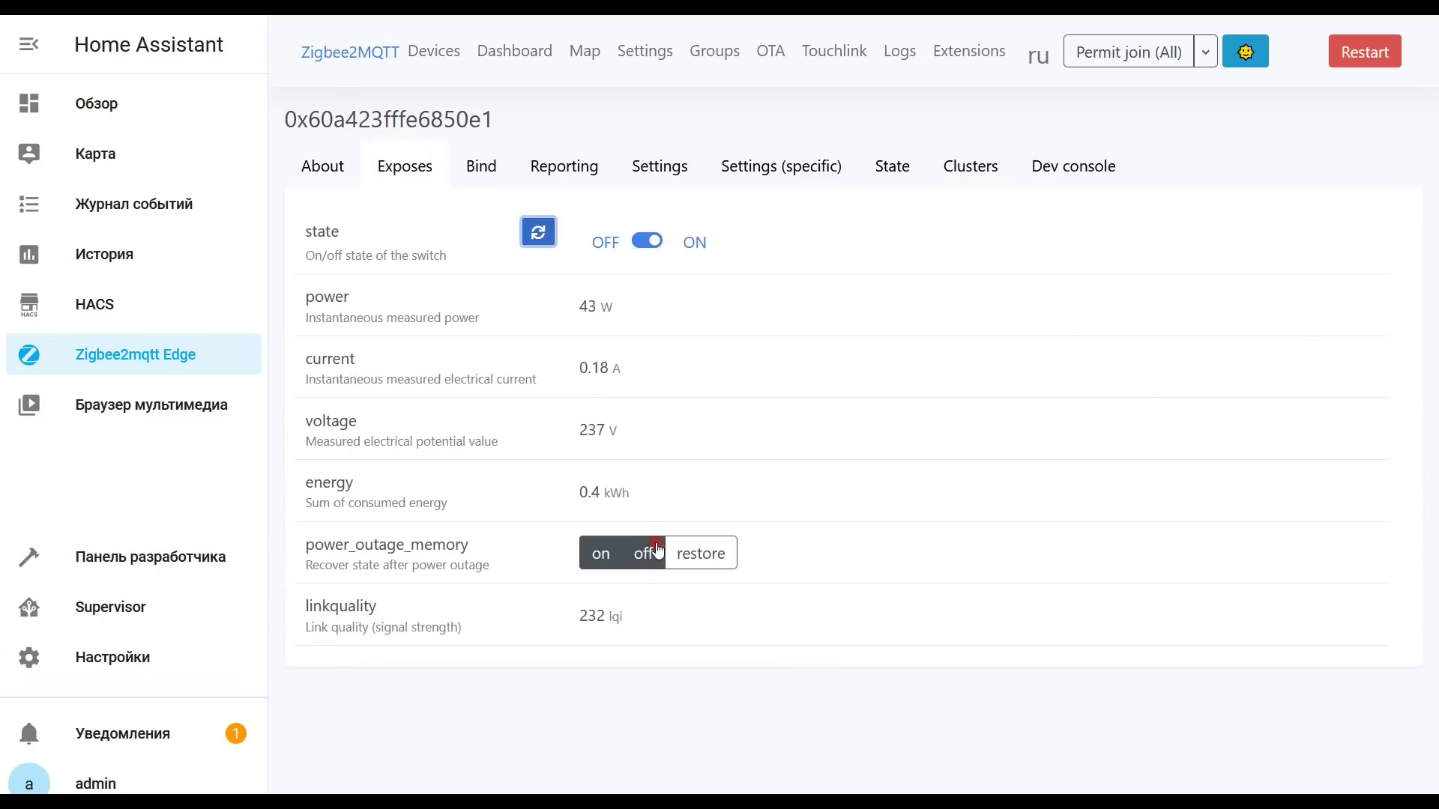
pyautogui.click(684, 553)
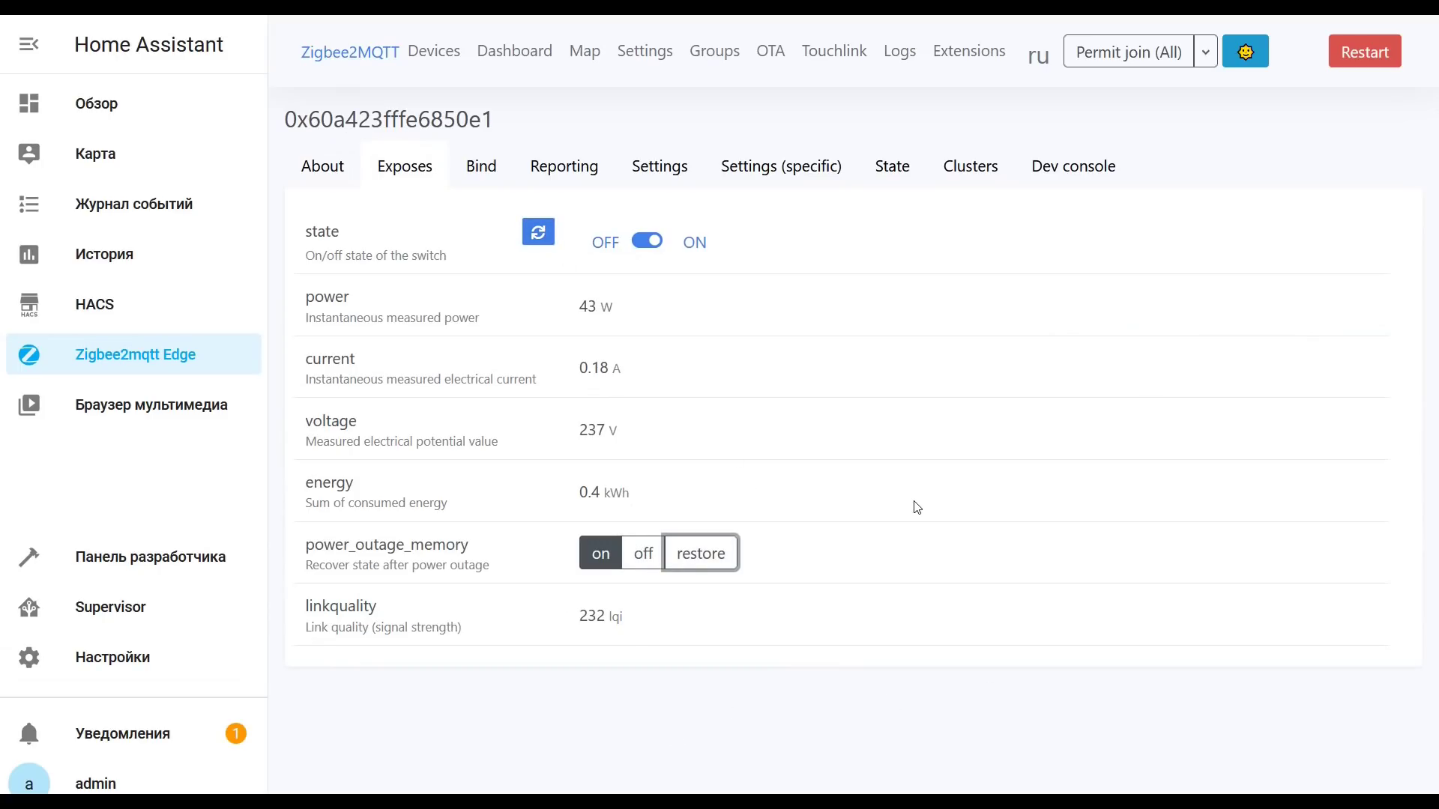
pyautogui.click(424, 60)
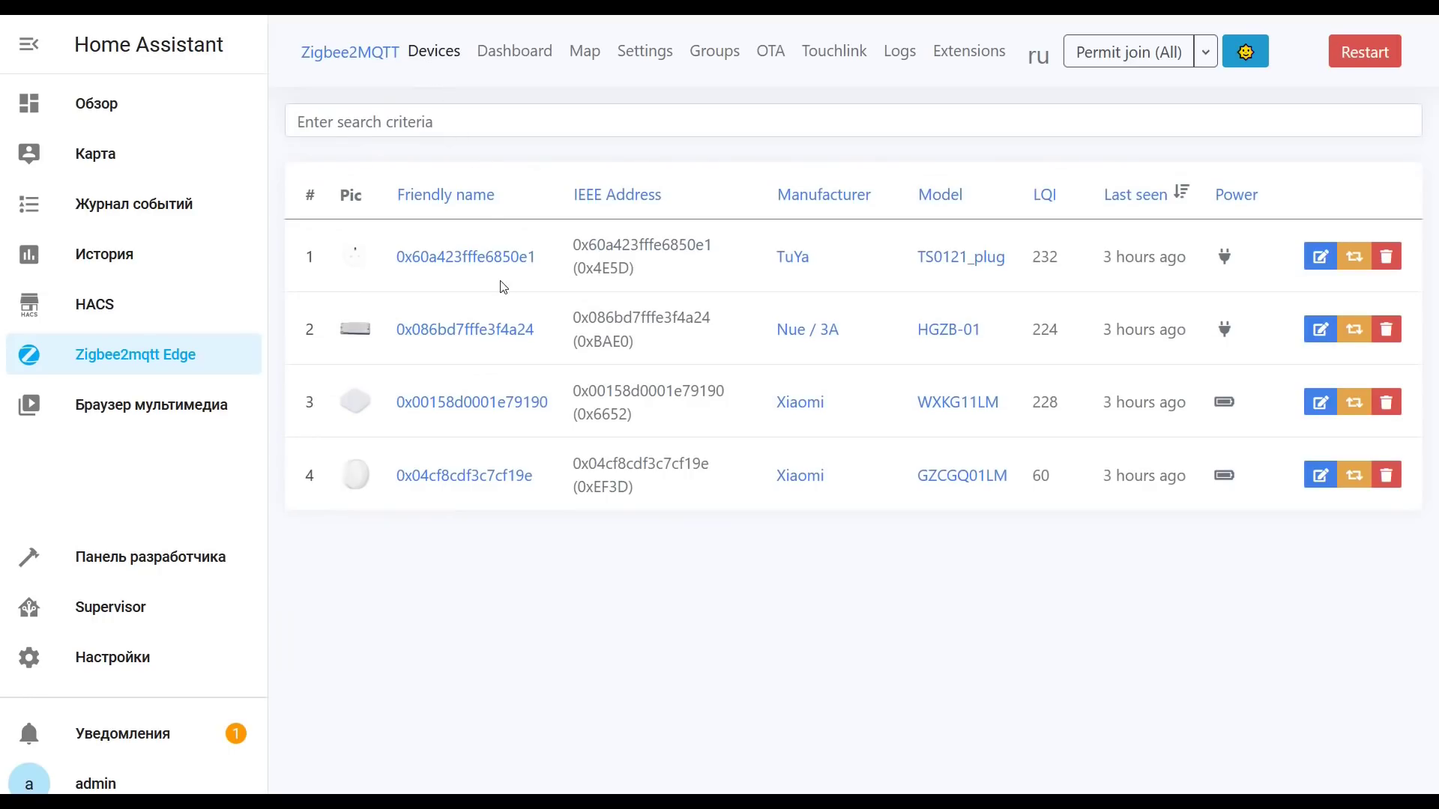
# Step: Check the HGZB-01 light controller's exposed state is ON, then go back to Devices
pyautogui.click(476, 335)
pyautogui.click(425, 177)
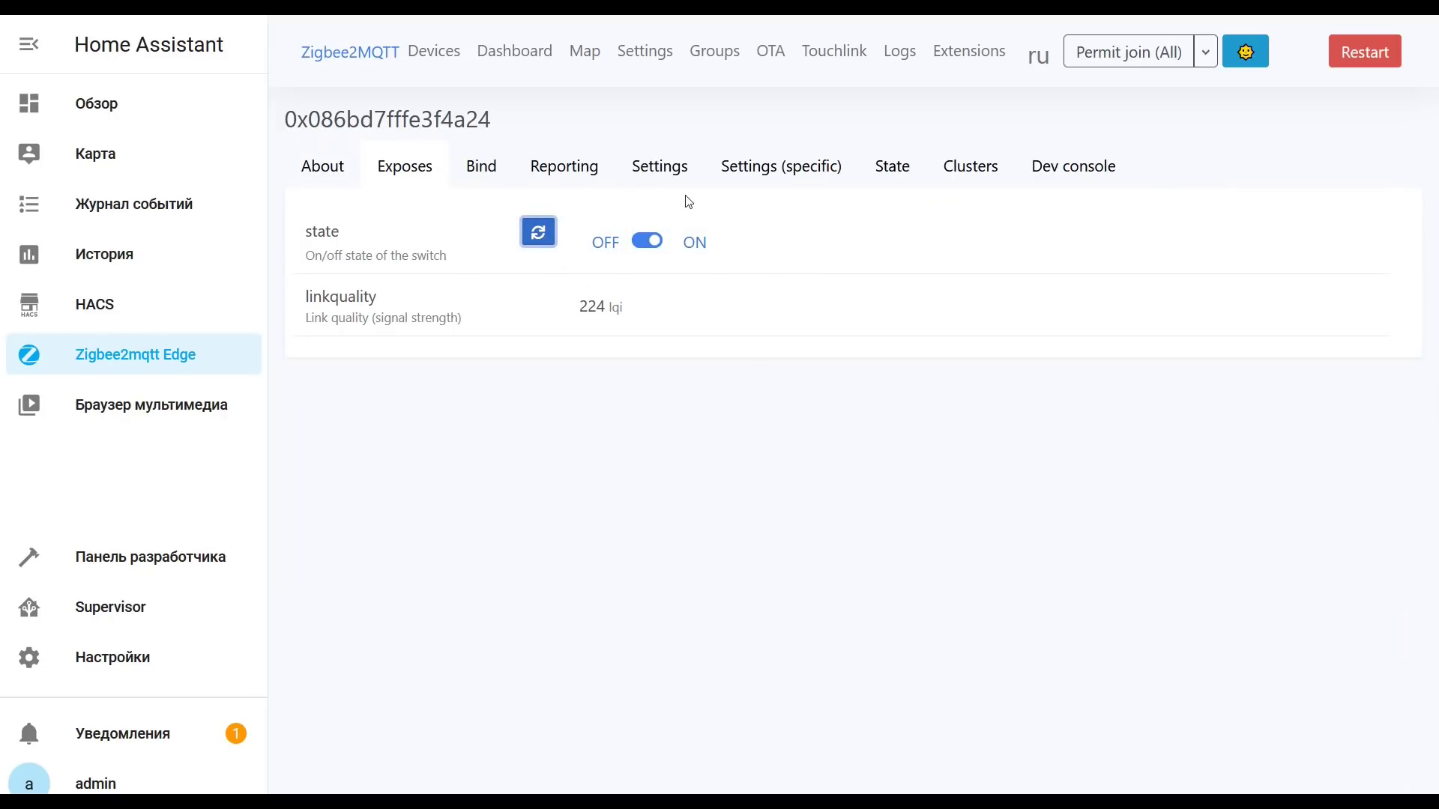
pyautogui.click(388, 51)
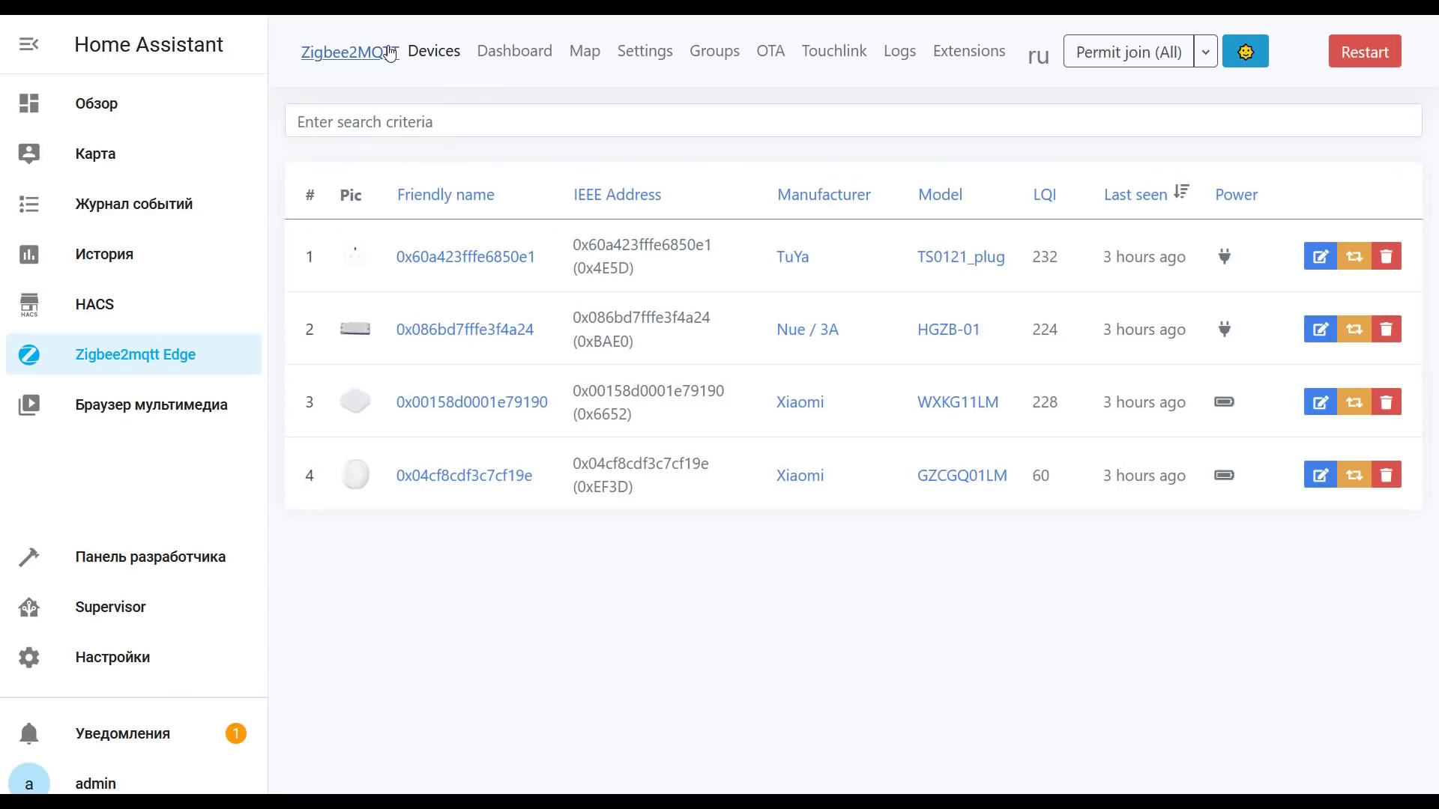